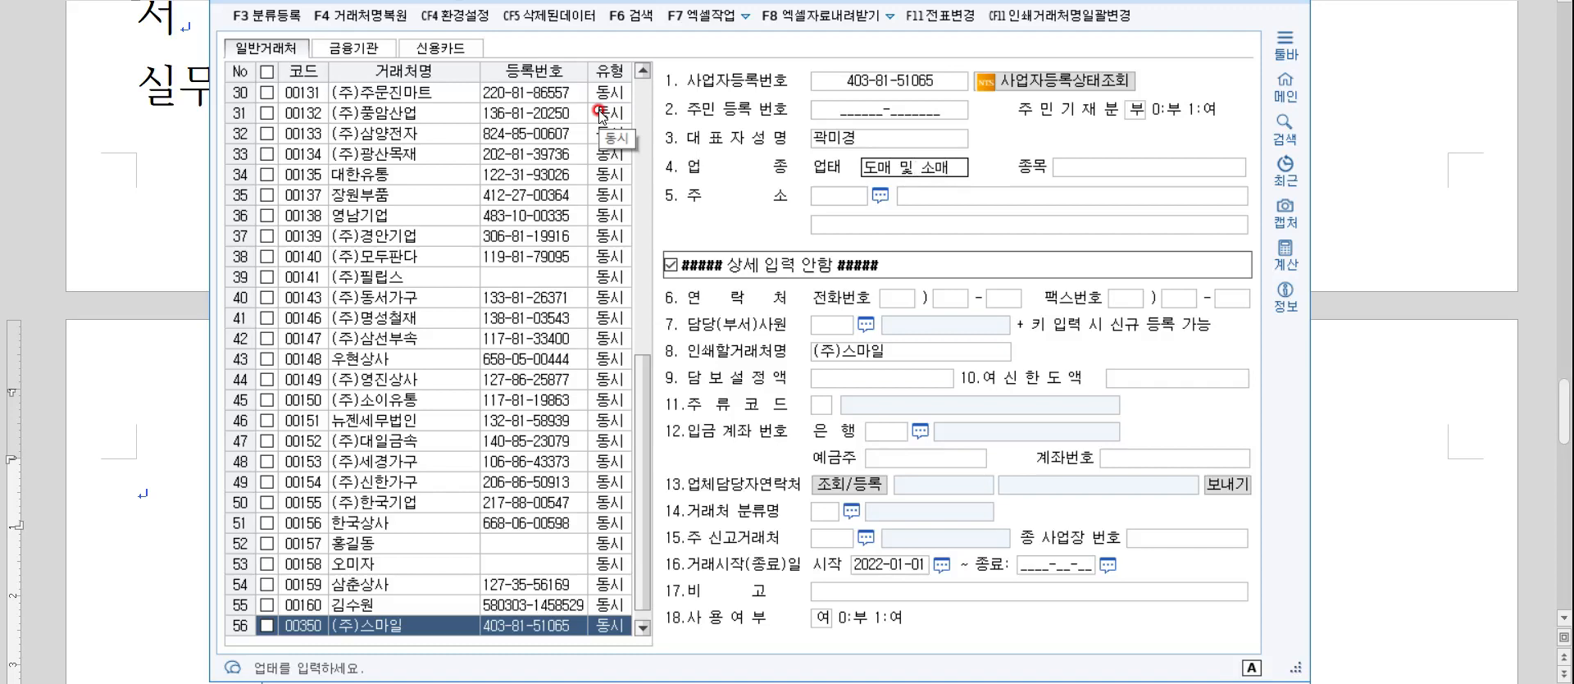
Fill in the business address of vendor (주)스마일, leave the postal code and address detail blank, and close the vendor registration.
key(Return)
key(Return)
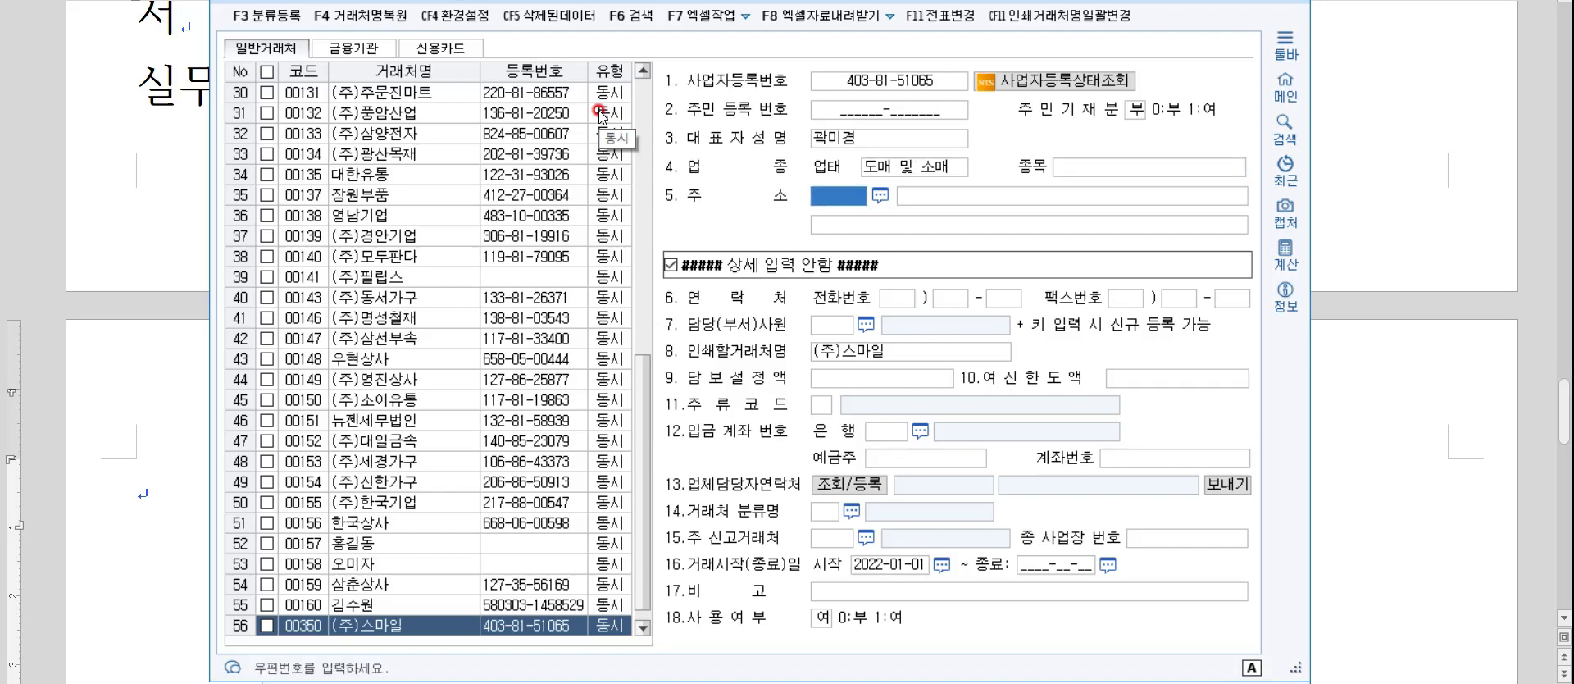
key(Return)
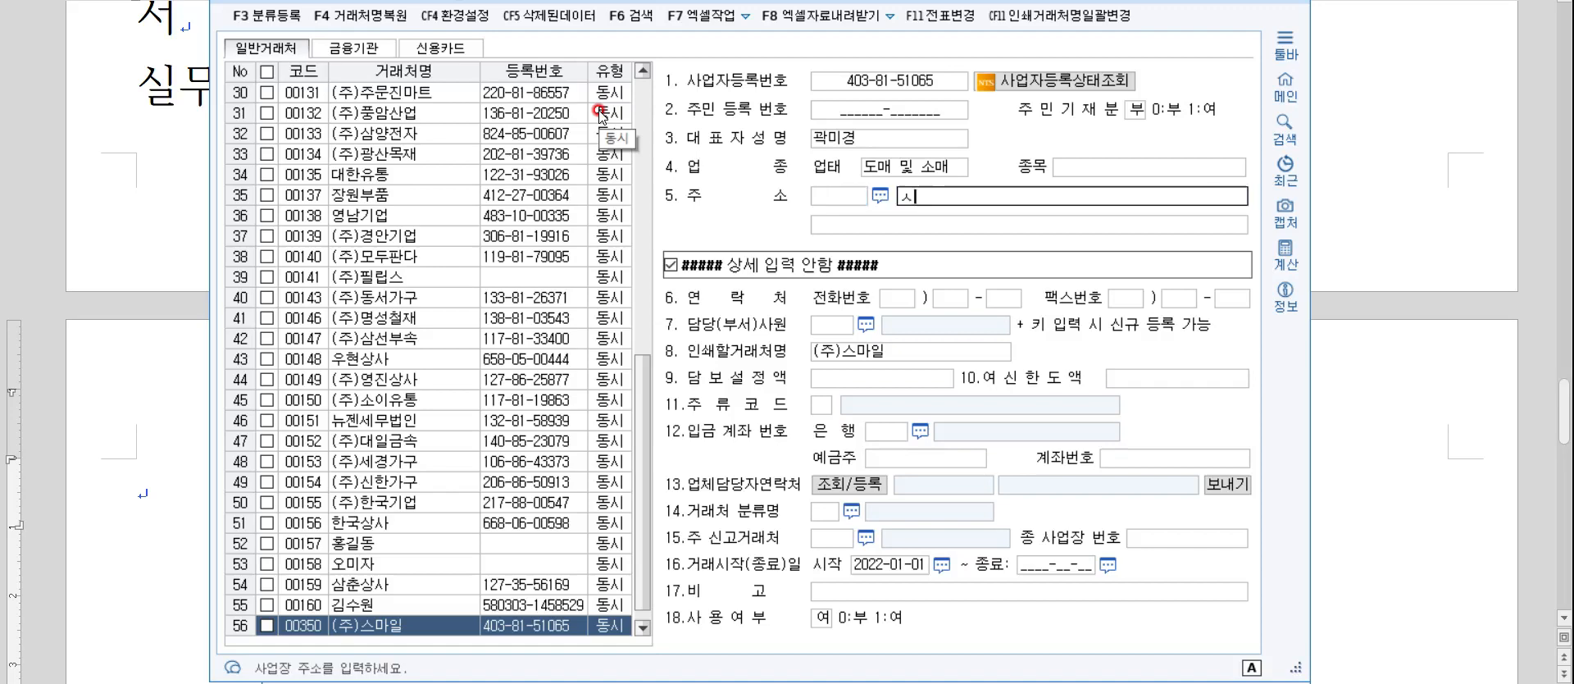
text(서우강원도 강릉시 )
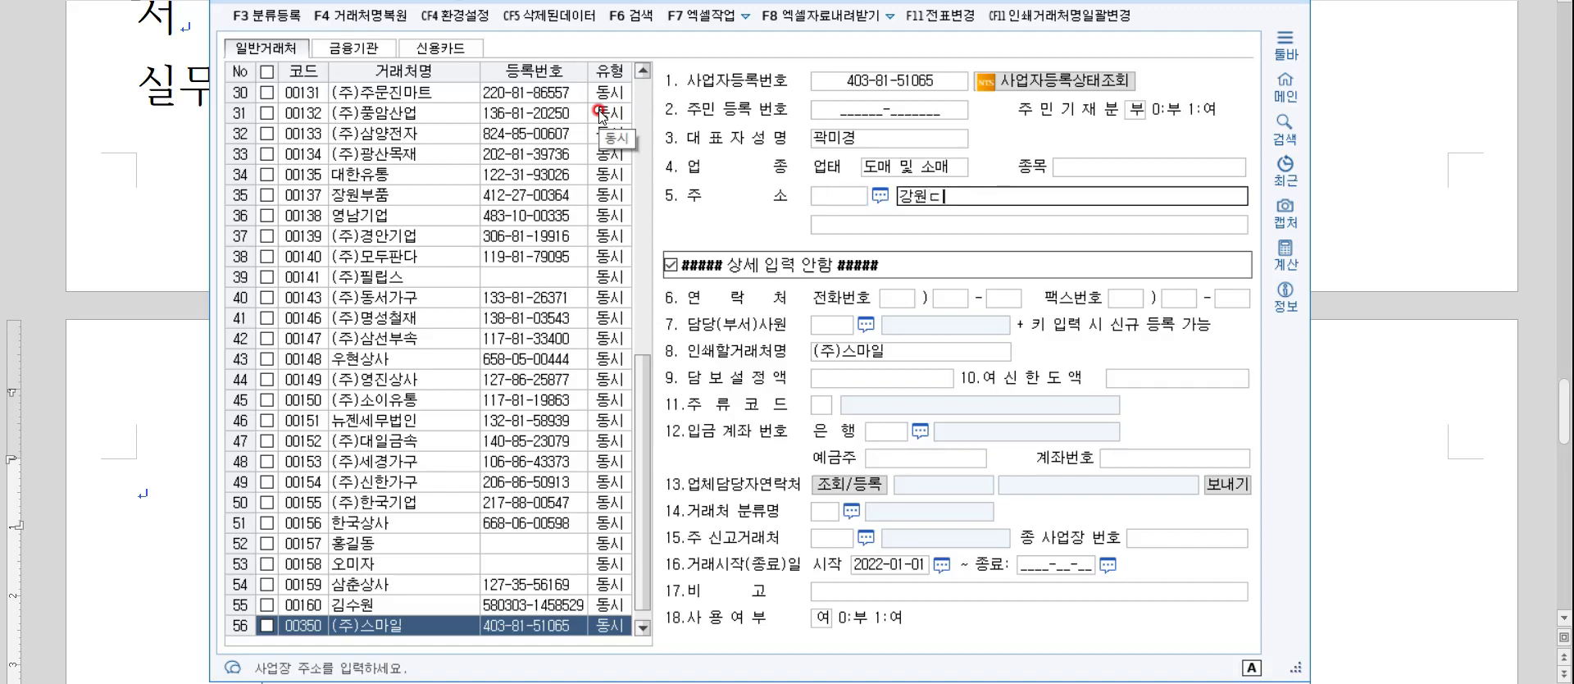
text(동해대로 )
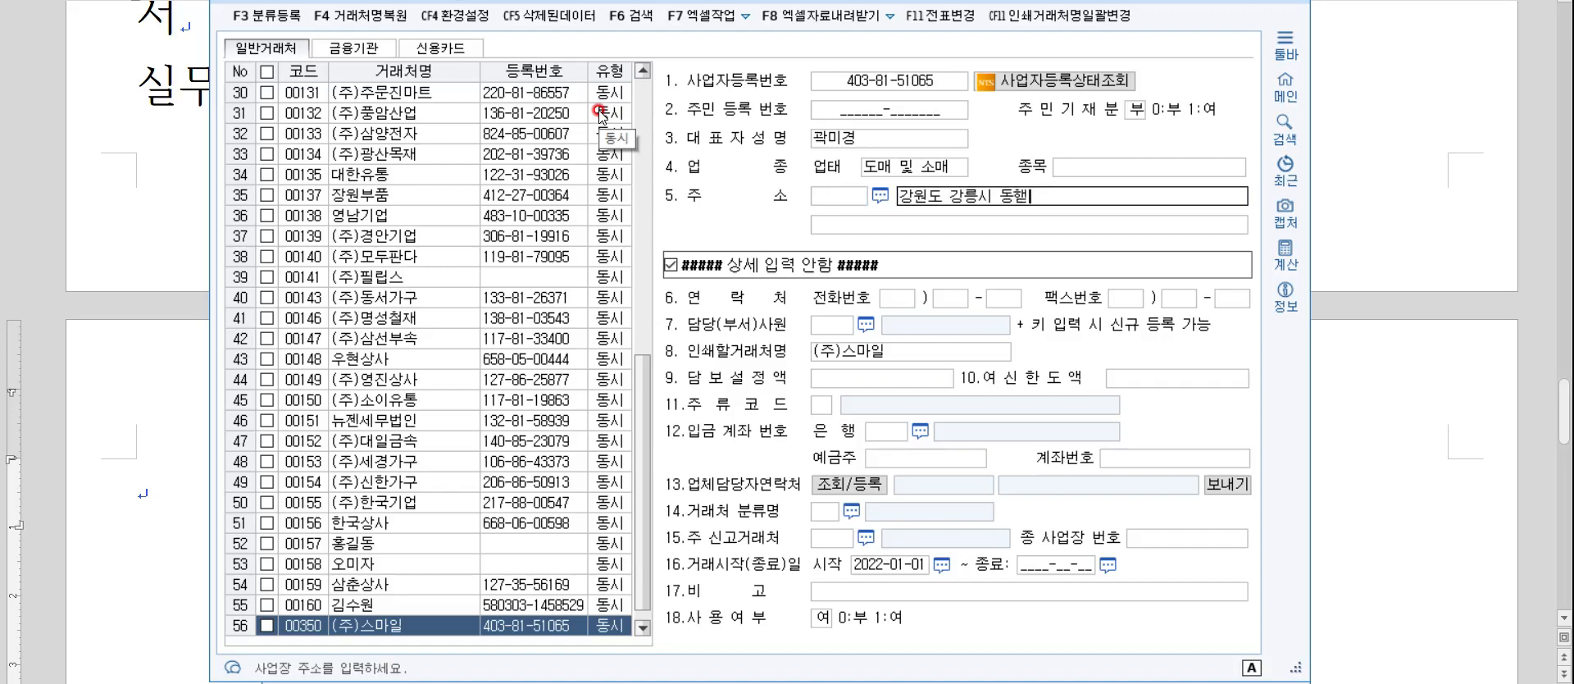
text(2336(운산동))
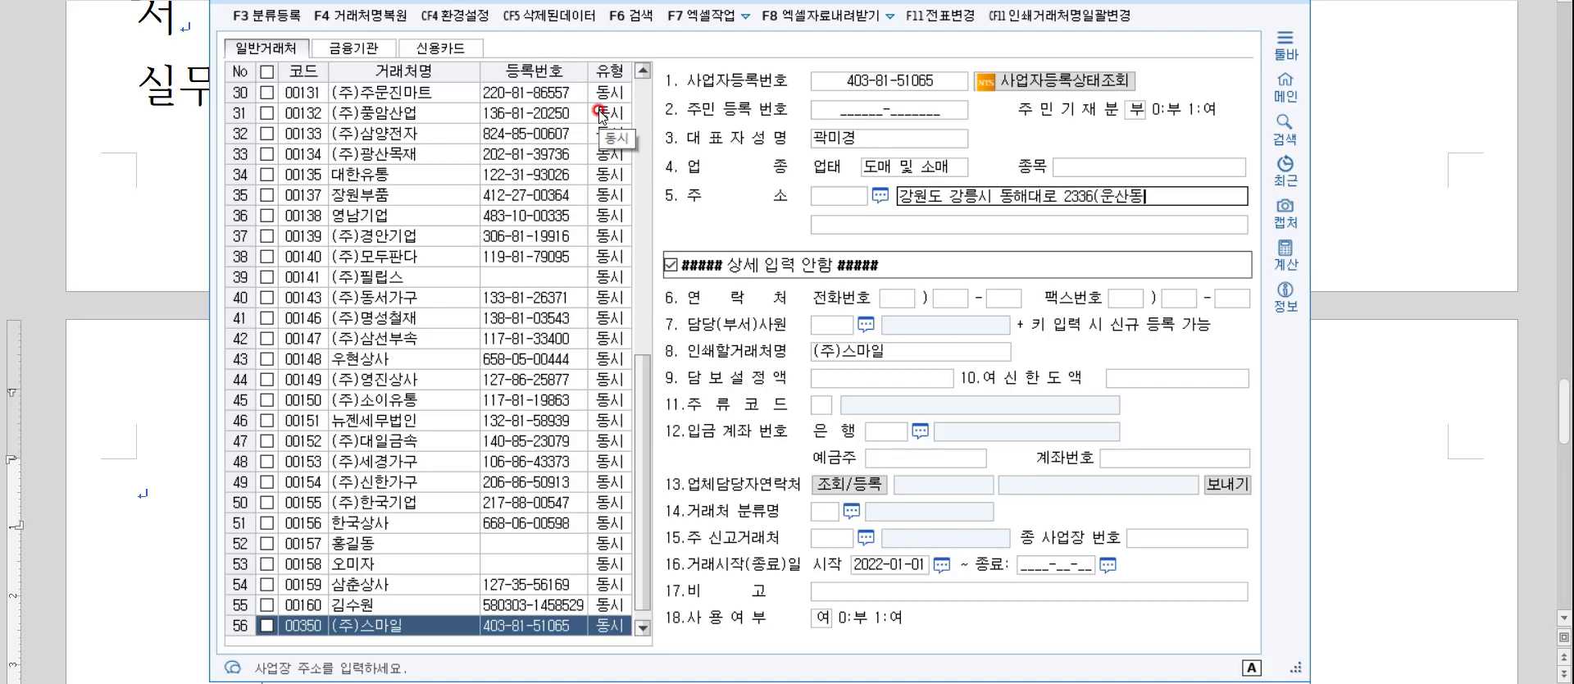
key(Return)
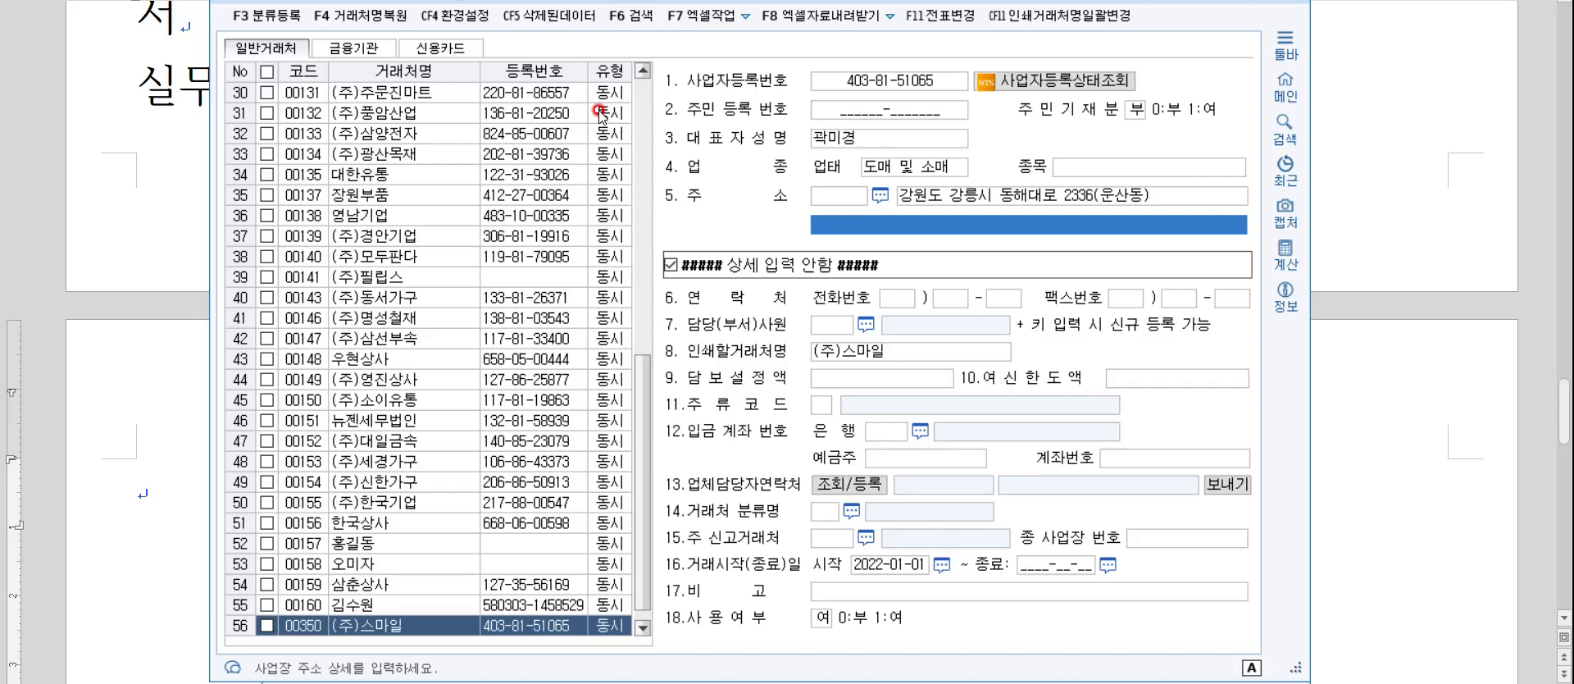
key(Escape)
key(Escape)
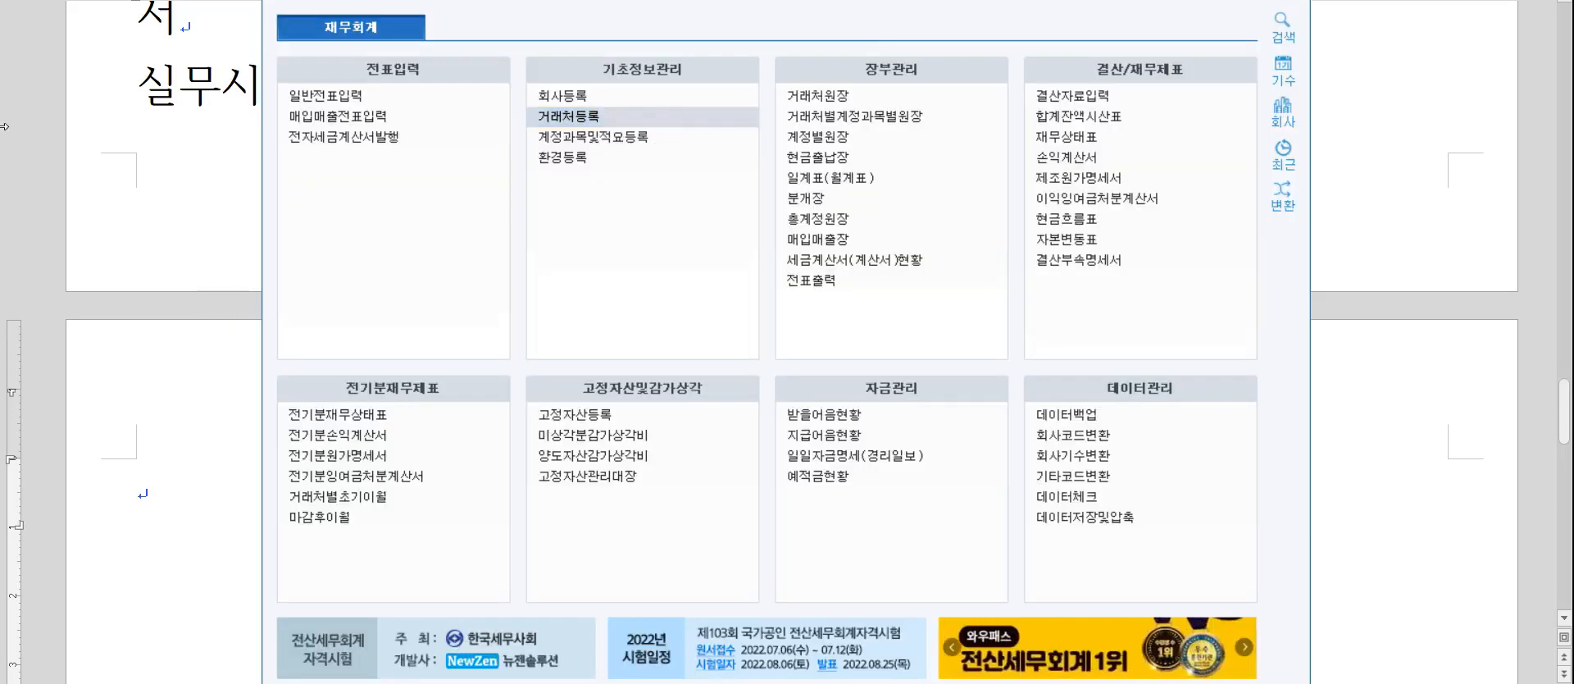
Switch to the word processor document and write the note "거래처별초기이월 : F2(코드도움)" on the blank page, followed by empty lines.
click(132, 475)
scroll(259, 490, down, 5)
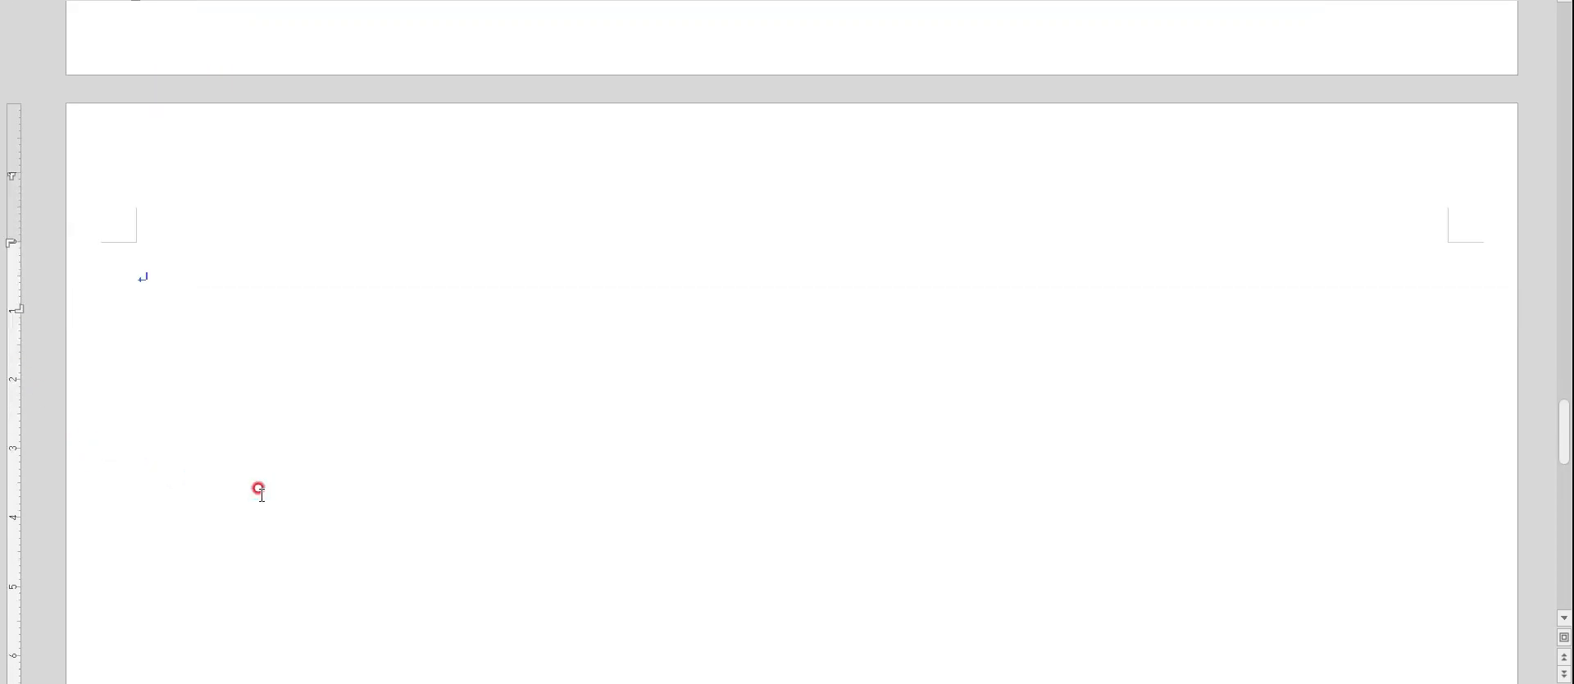
scroll(258, 491, up, 1)
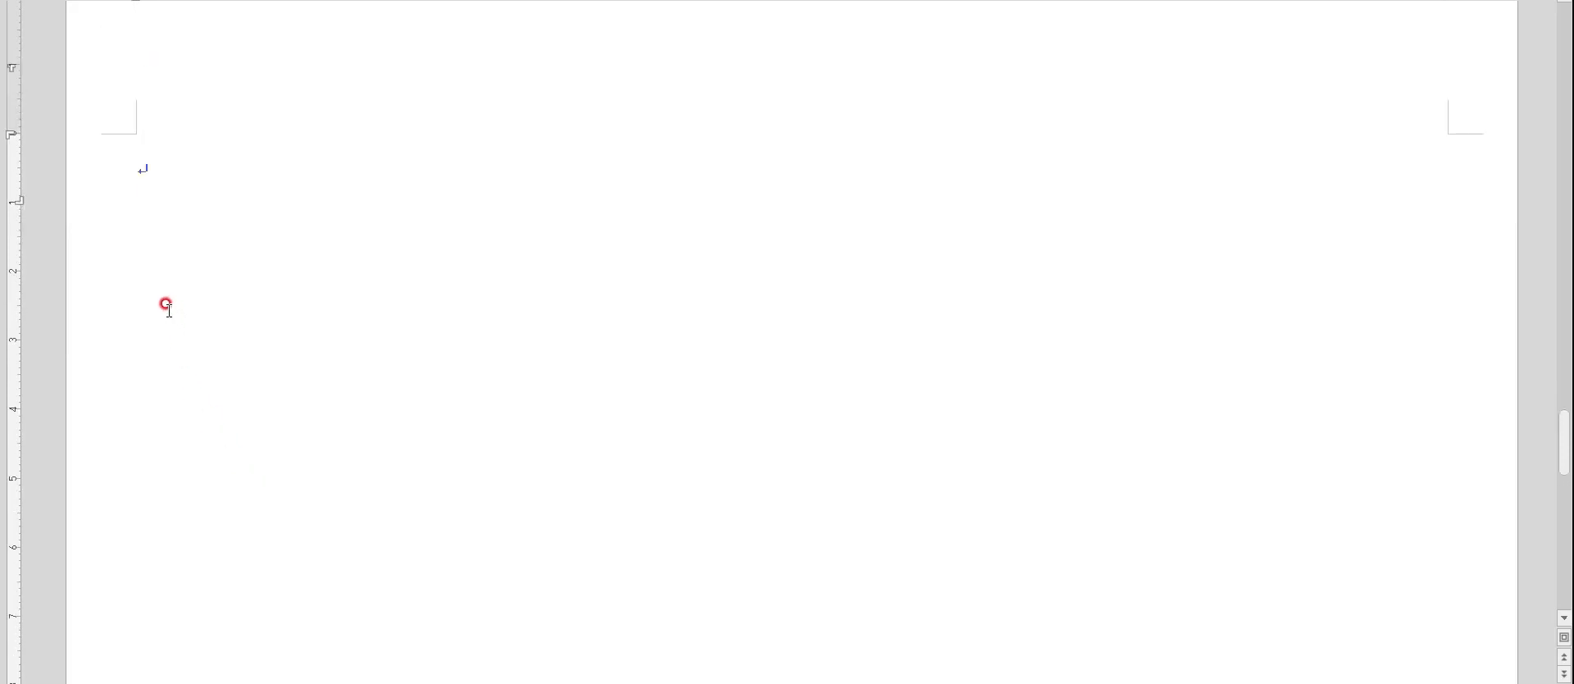
click(158, 161)
key(Hangul)
text(거래처별초기잉)
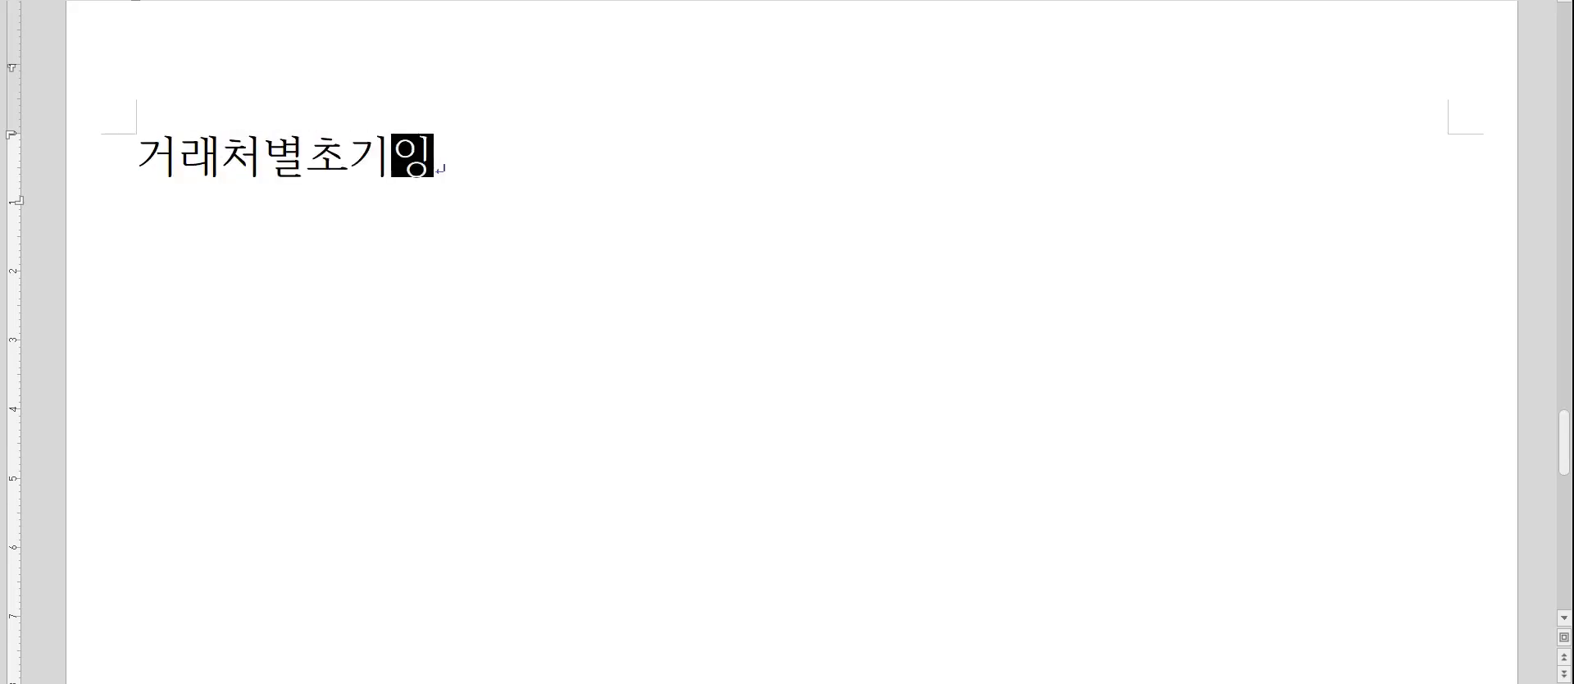
text(월 : F2)
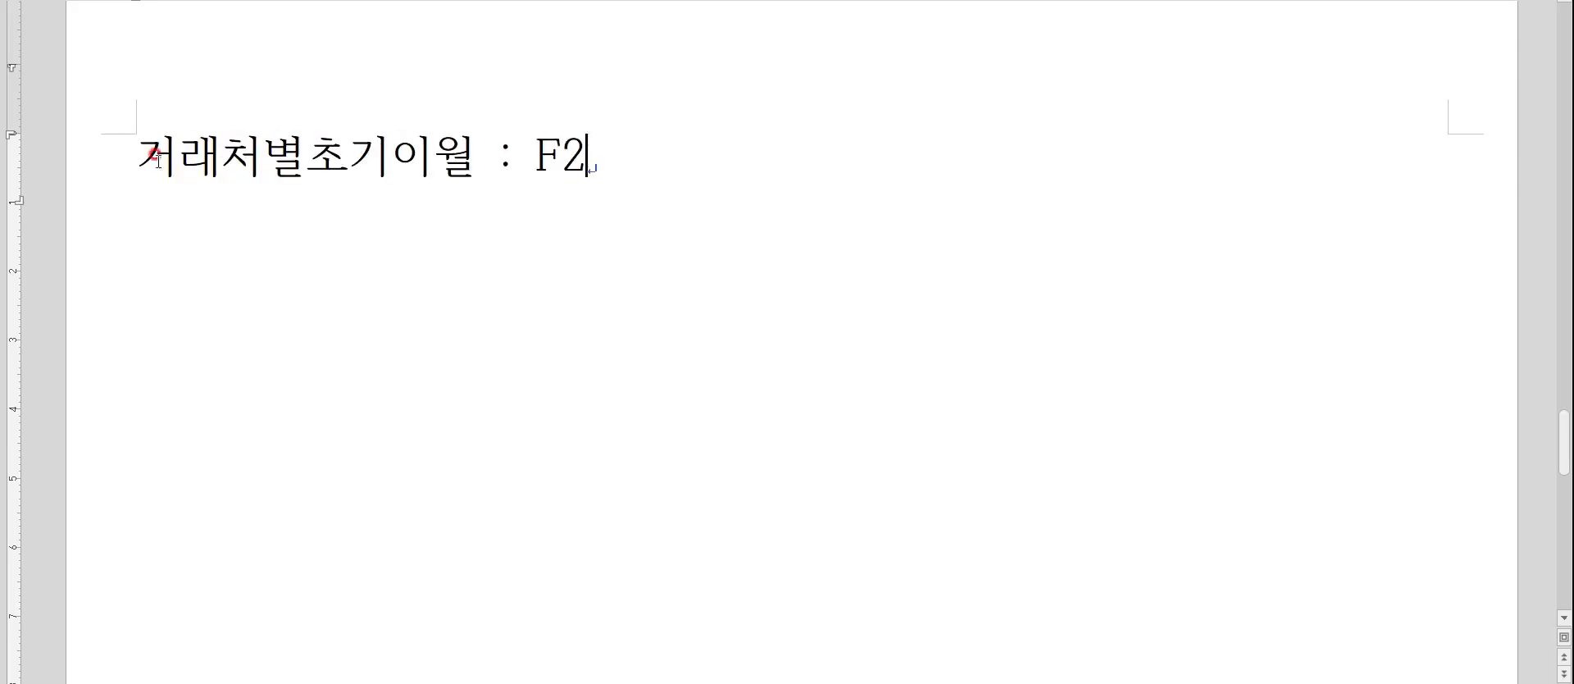
text((코드도움))
key(Return)
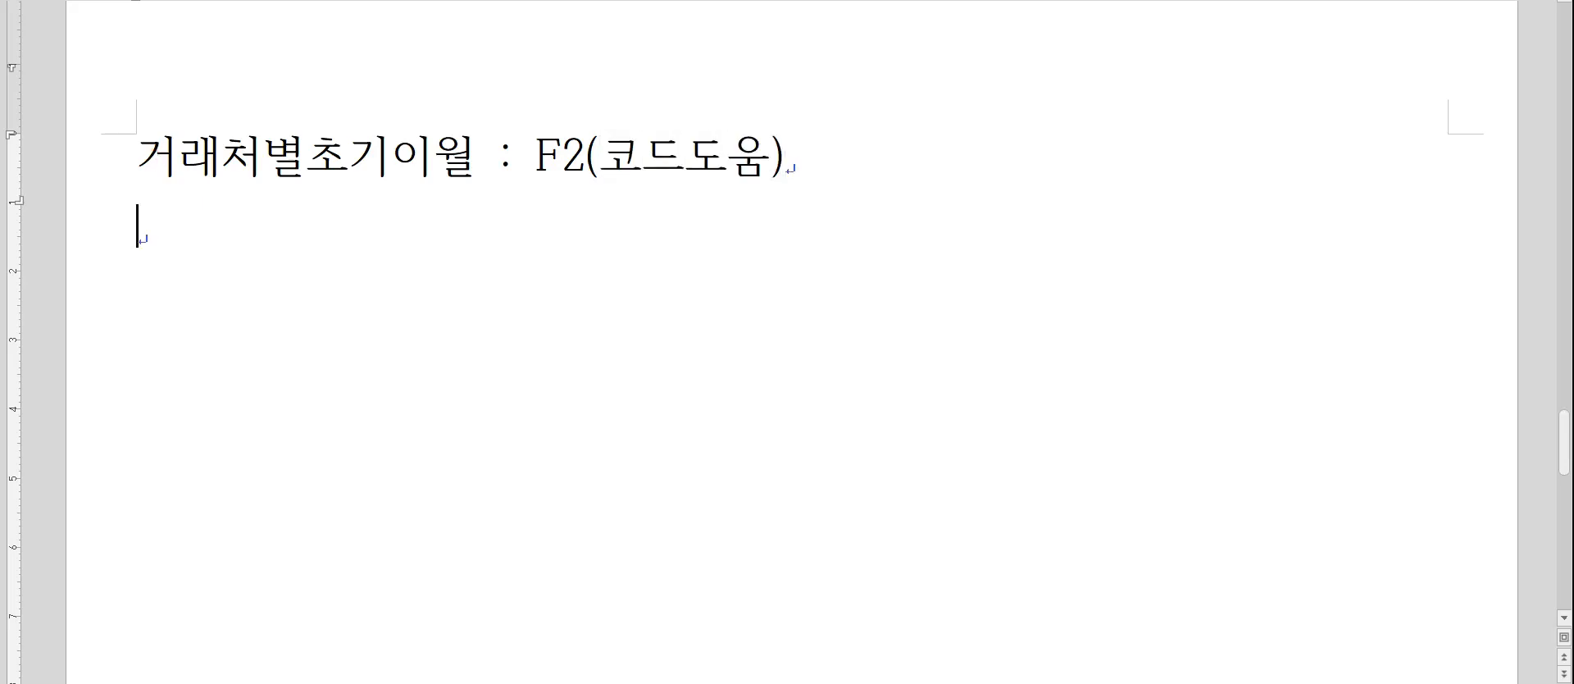
key(Return)
key(Up)
Switch to the accounting program's 거래처별초기이월 and set the 외상매출금 balances to 38,000,000 for (주)국제무역 and 27,000,000 for (주)영진상사.
key(alt+Tab)
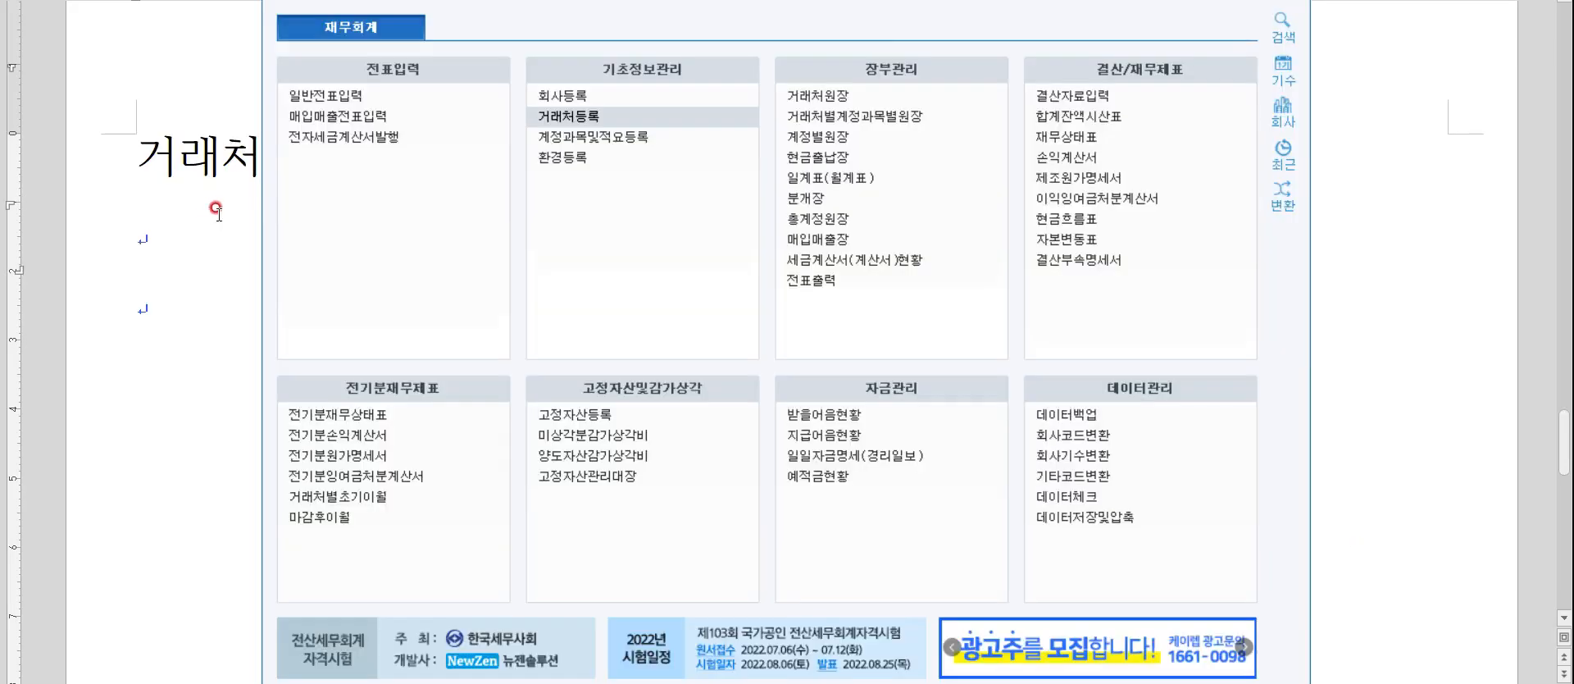
click(369, 496)
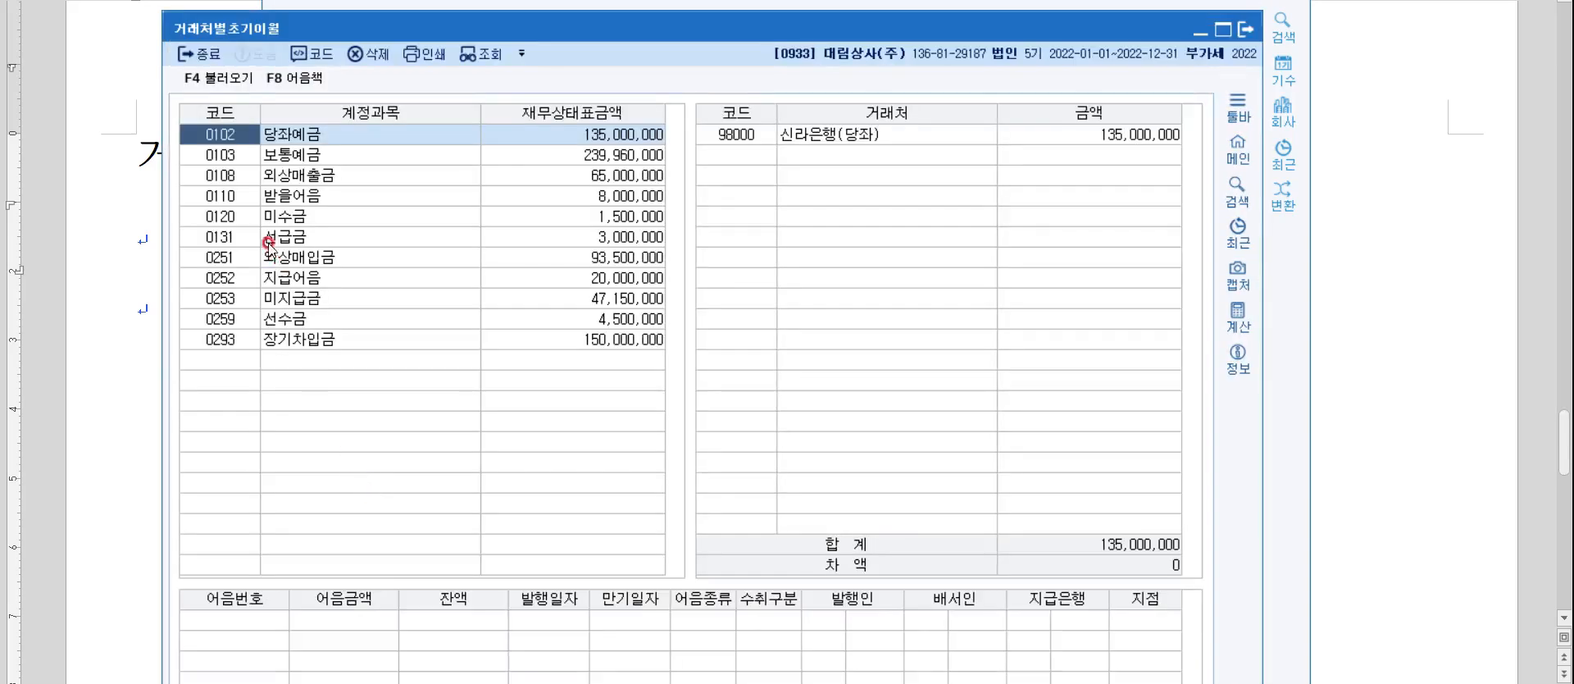
click(253, 176)
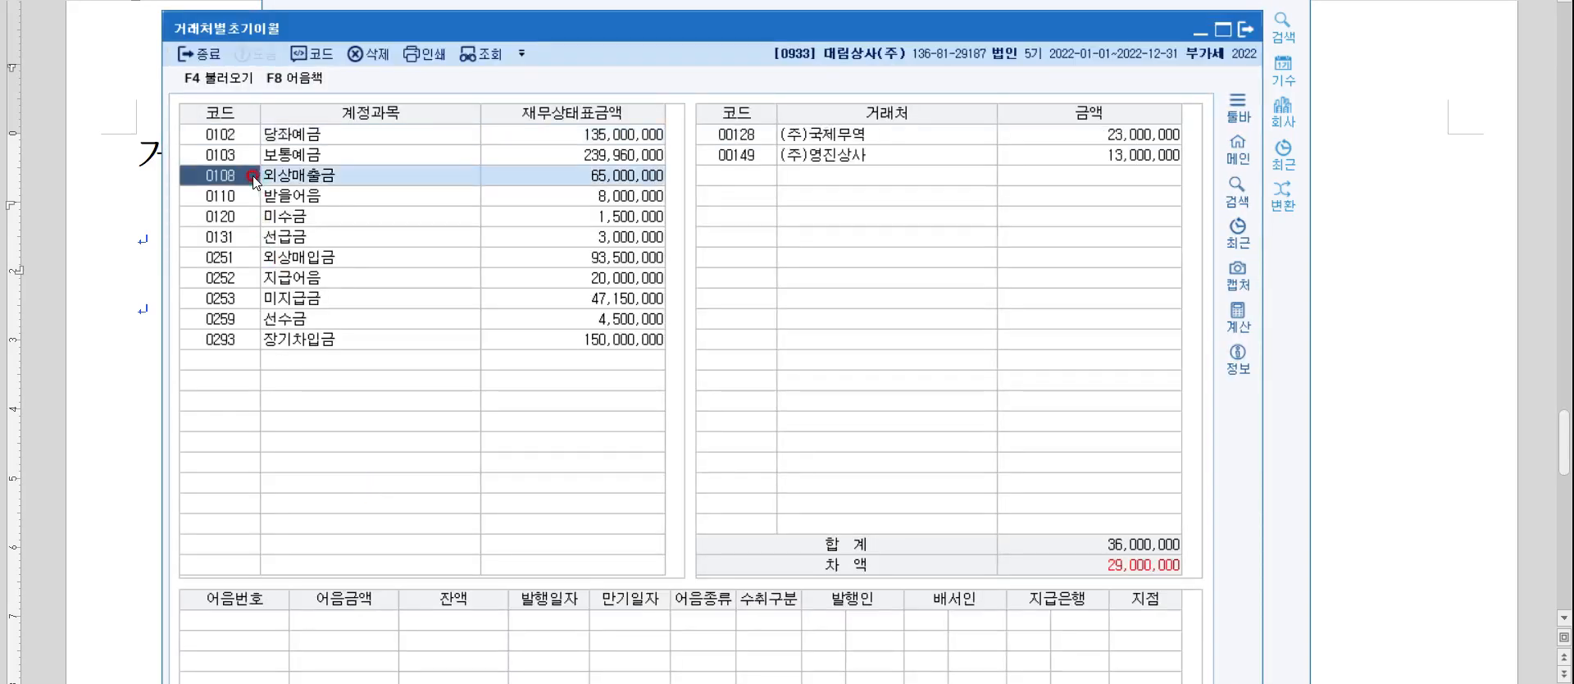
text(38000000)
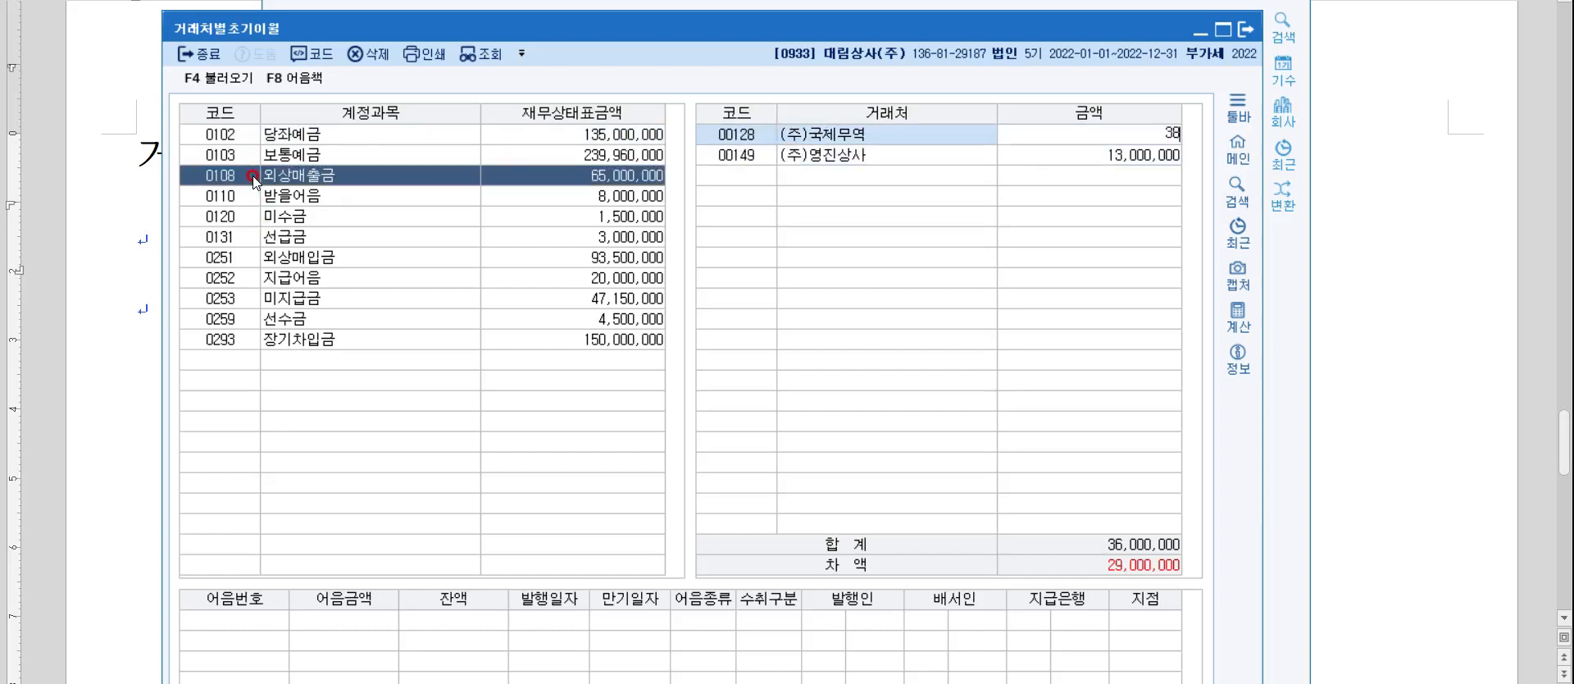
key(Return)
text(27000000)
key(Return)
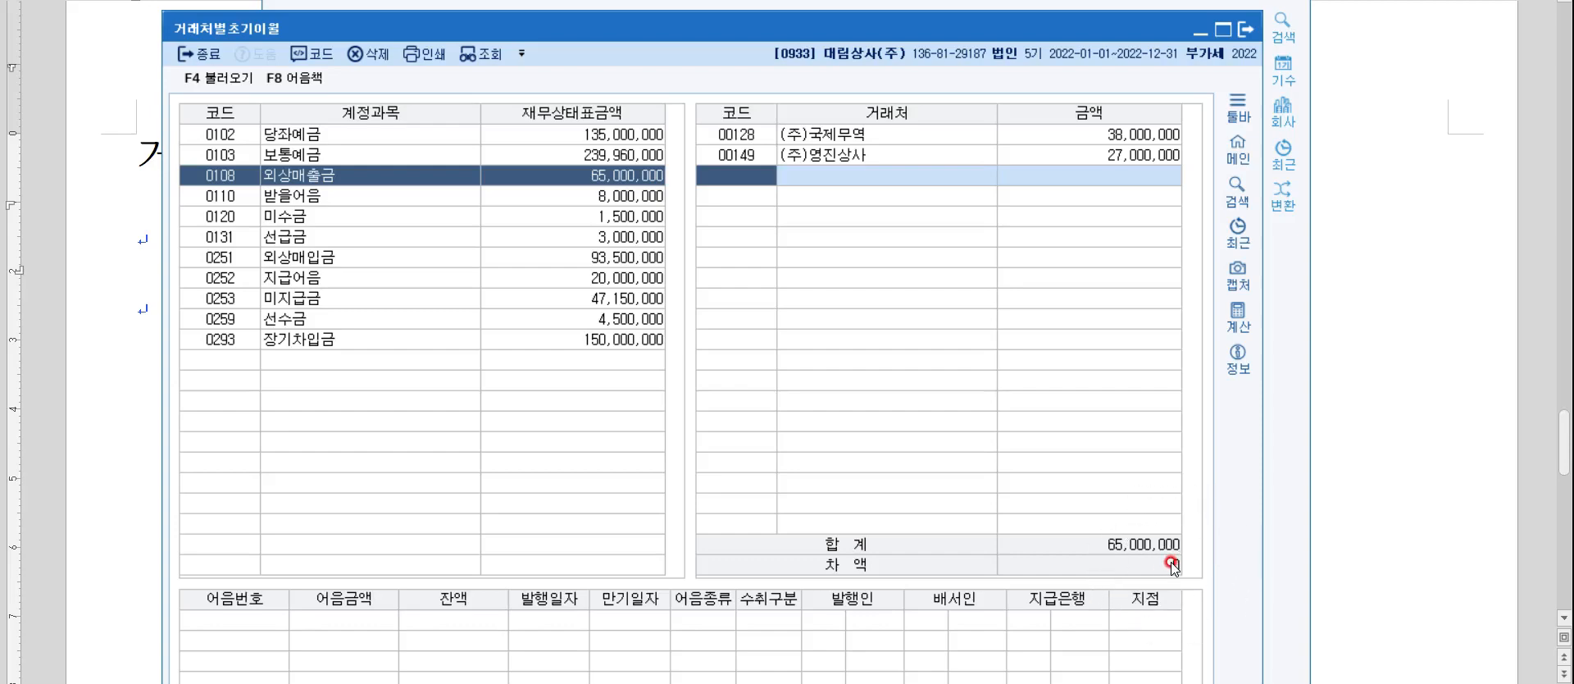
Under 외상매입금, set (주)한국기업 to 70,000,000, add (주)한빛산업 with 23,500,000, and close 거래처별초기이월.
click(220, 260)
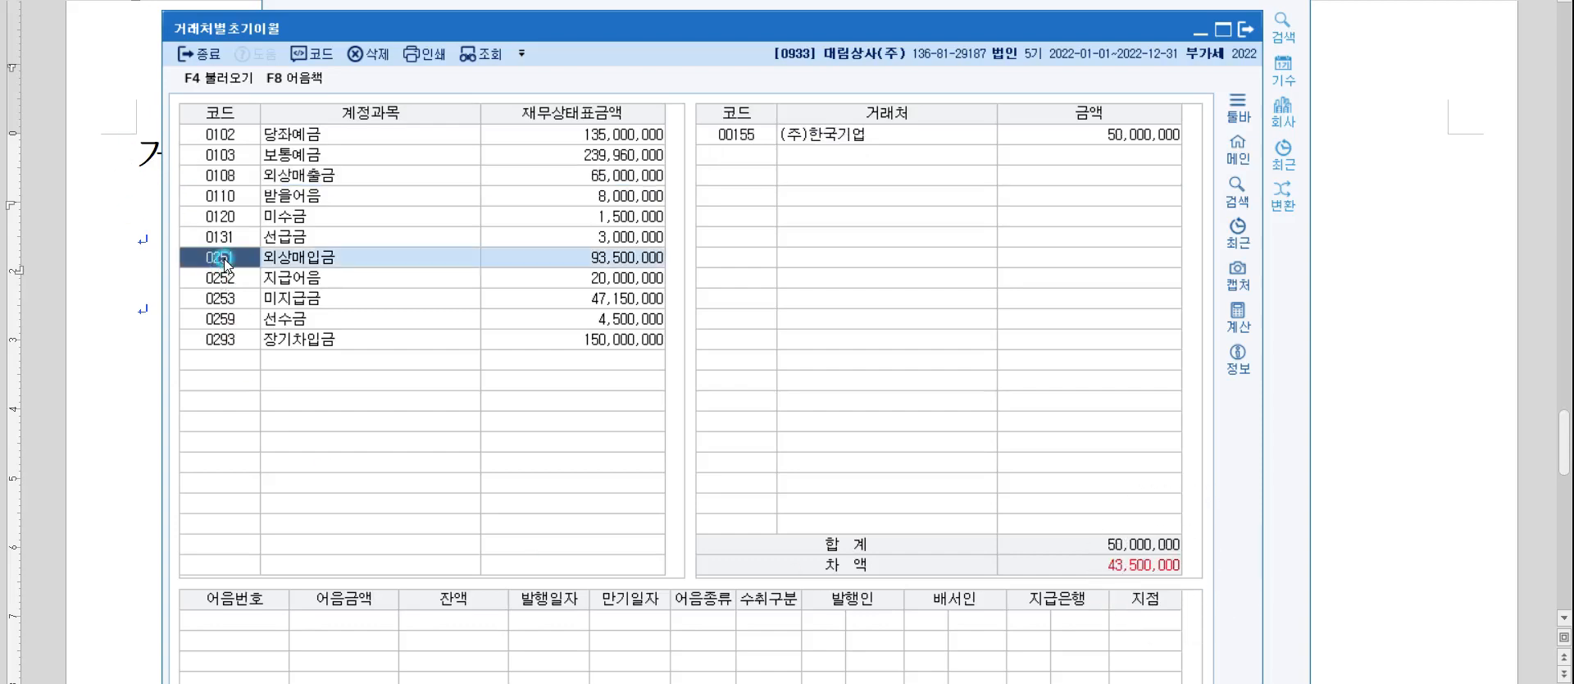
text(70000000)
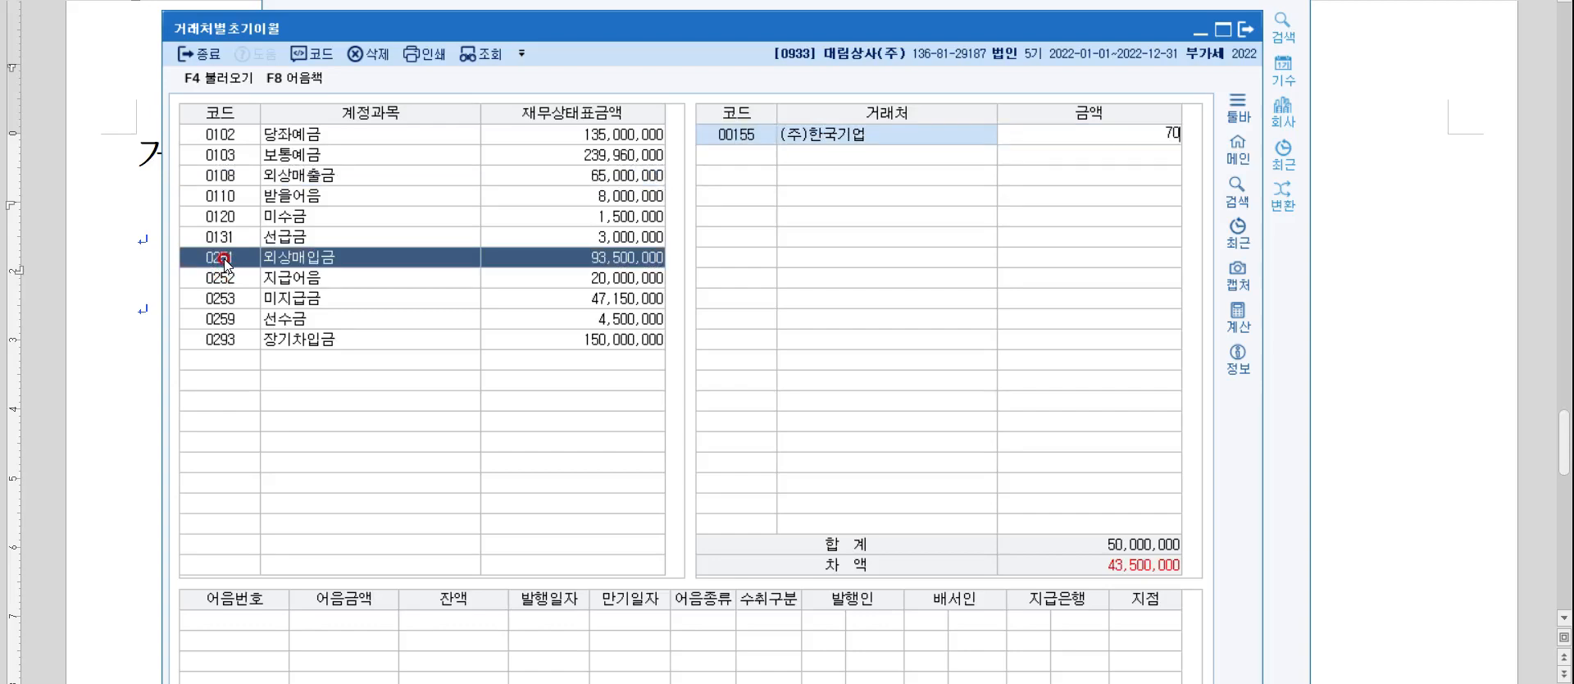
key(Return)
text(한)
key(Return)
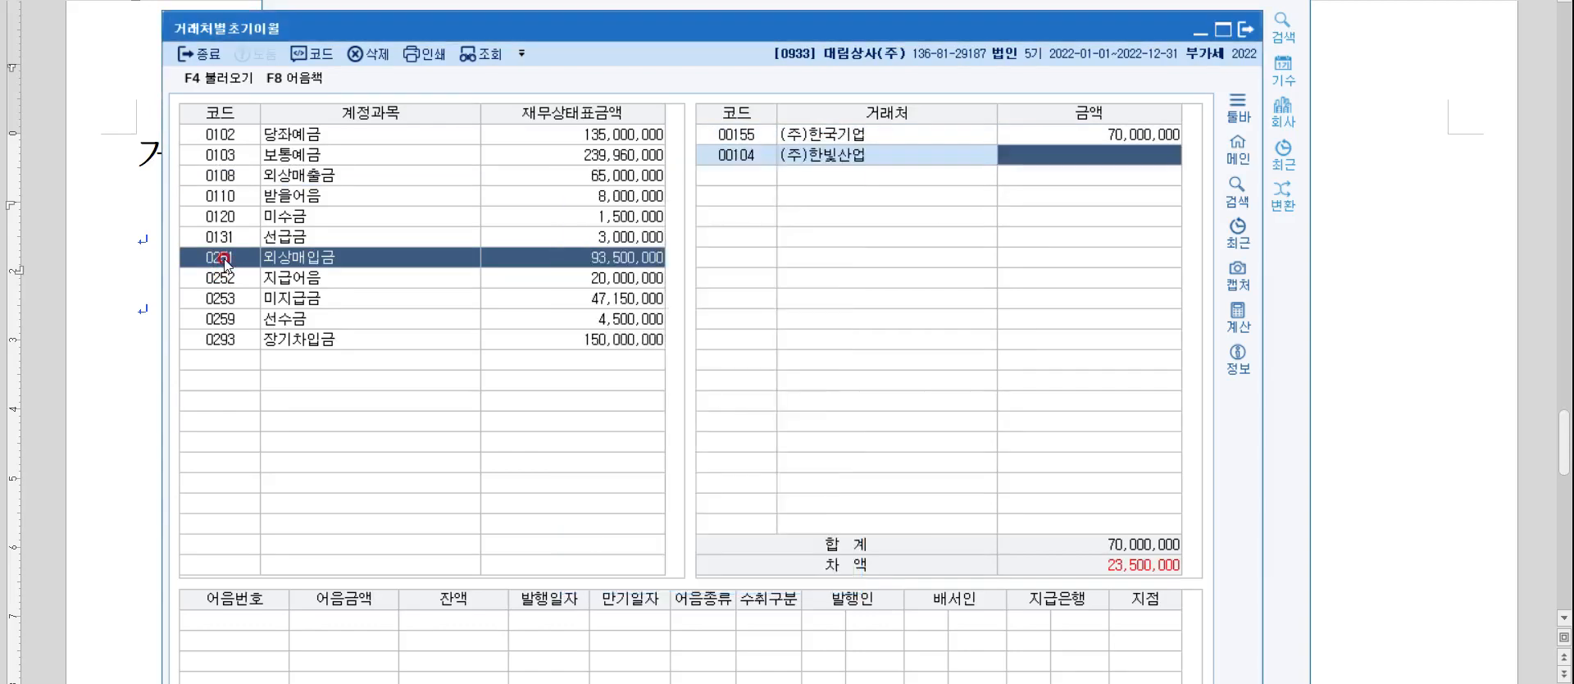
text(23500000)
key(Return)
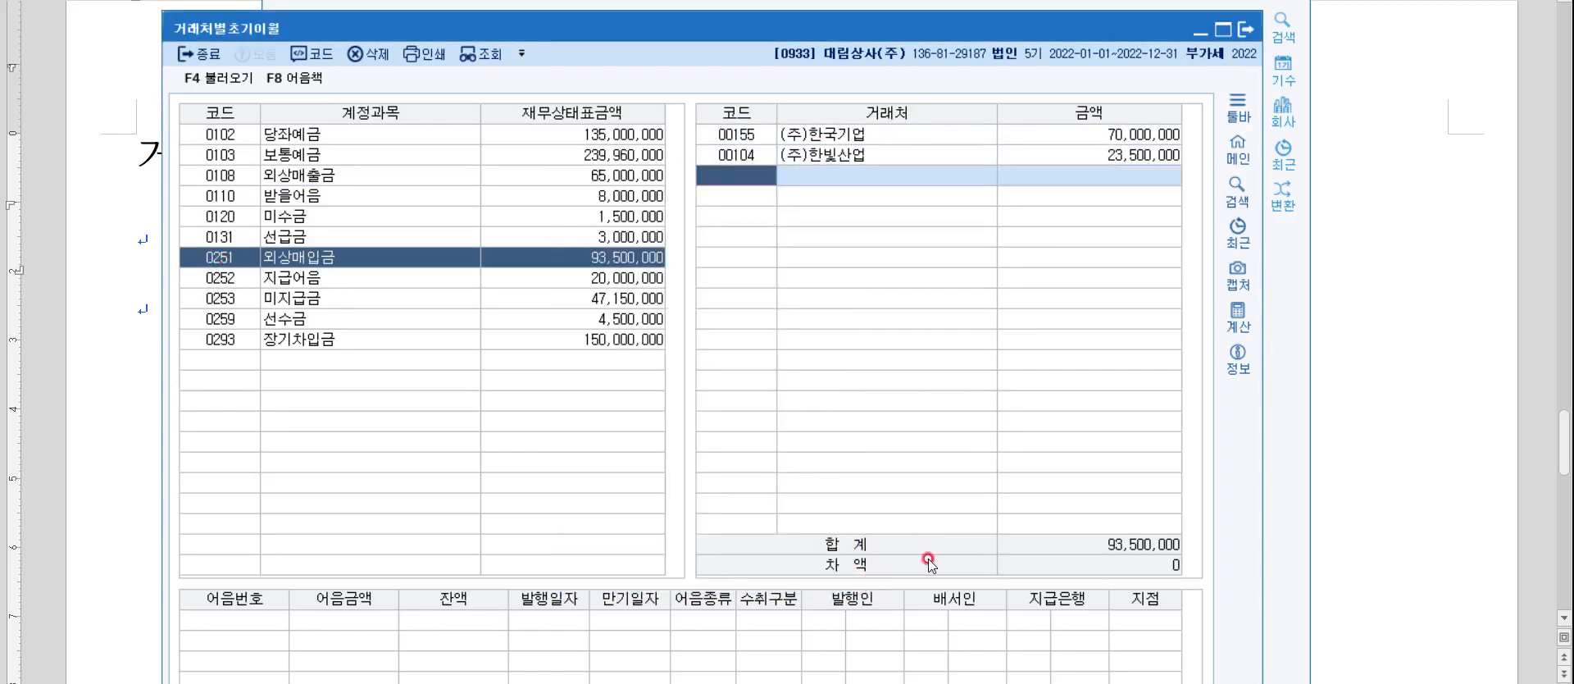
click(1121, 567)
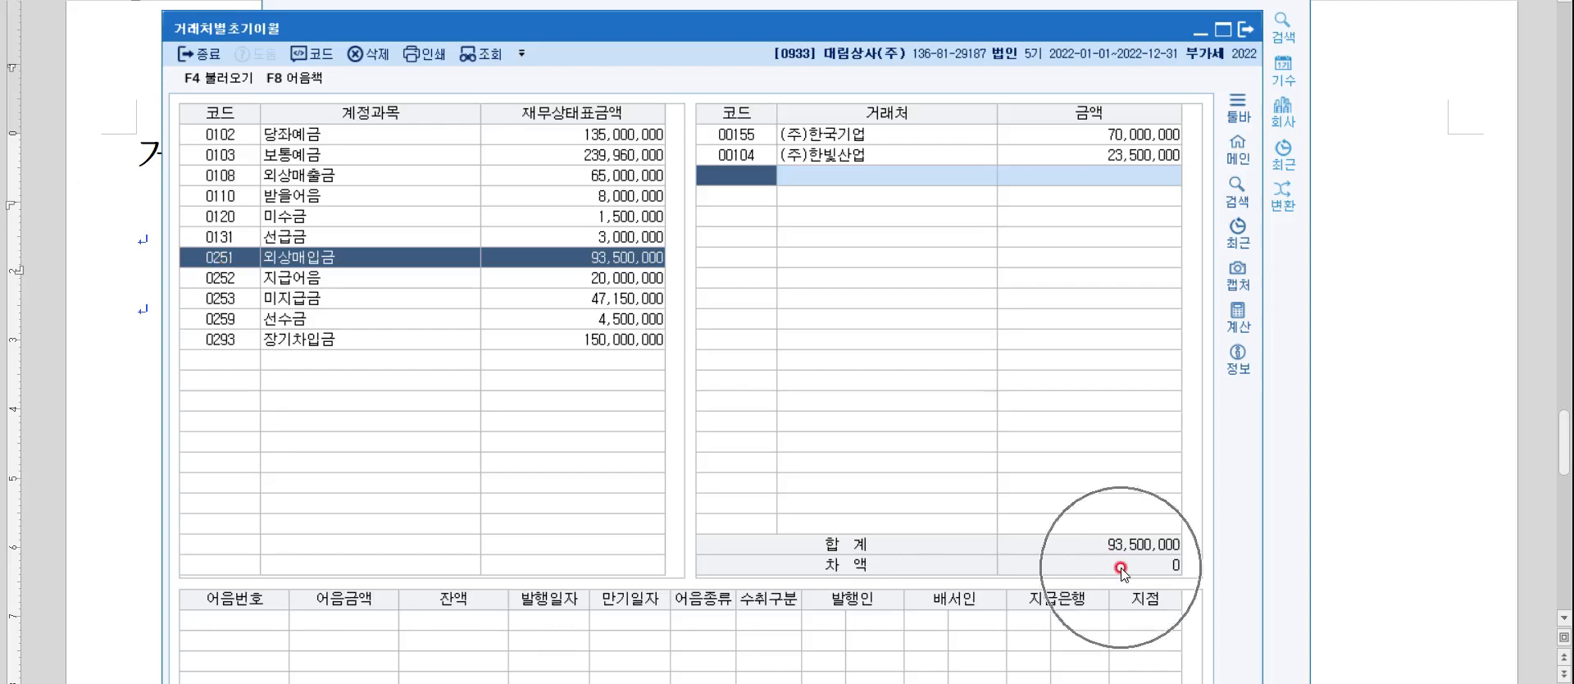
key(Escape)
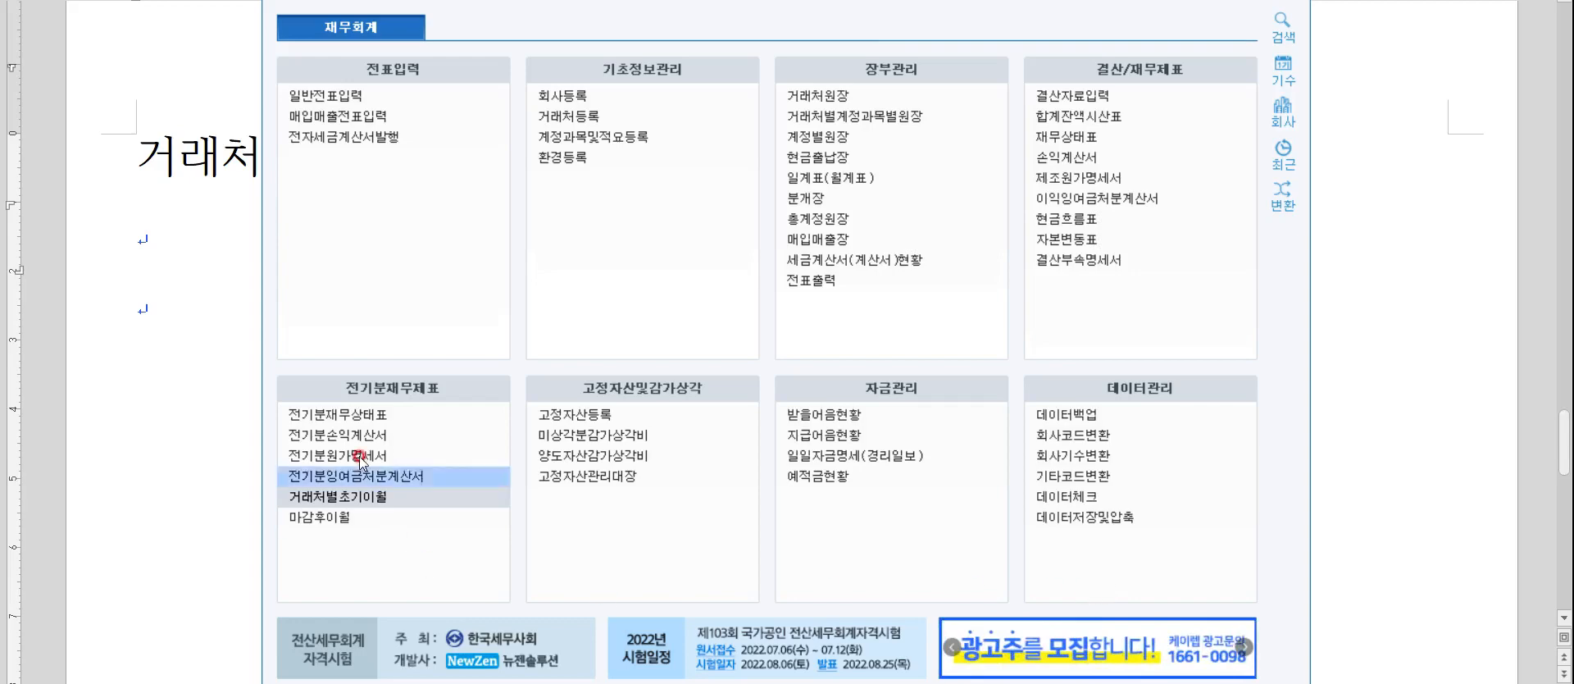
Switch to the word processor document and add the line "제조원가명세서 - 손익계산서 - 잉여금처분 - 재무상태표" below the 거래처별초기이월 note.
click(189, 259)
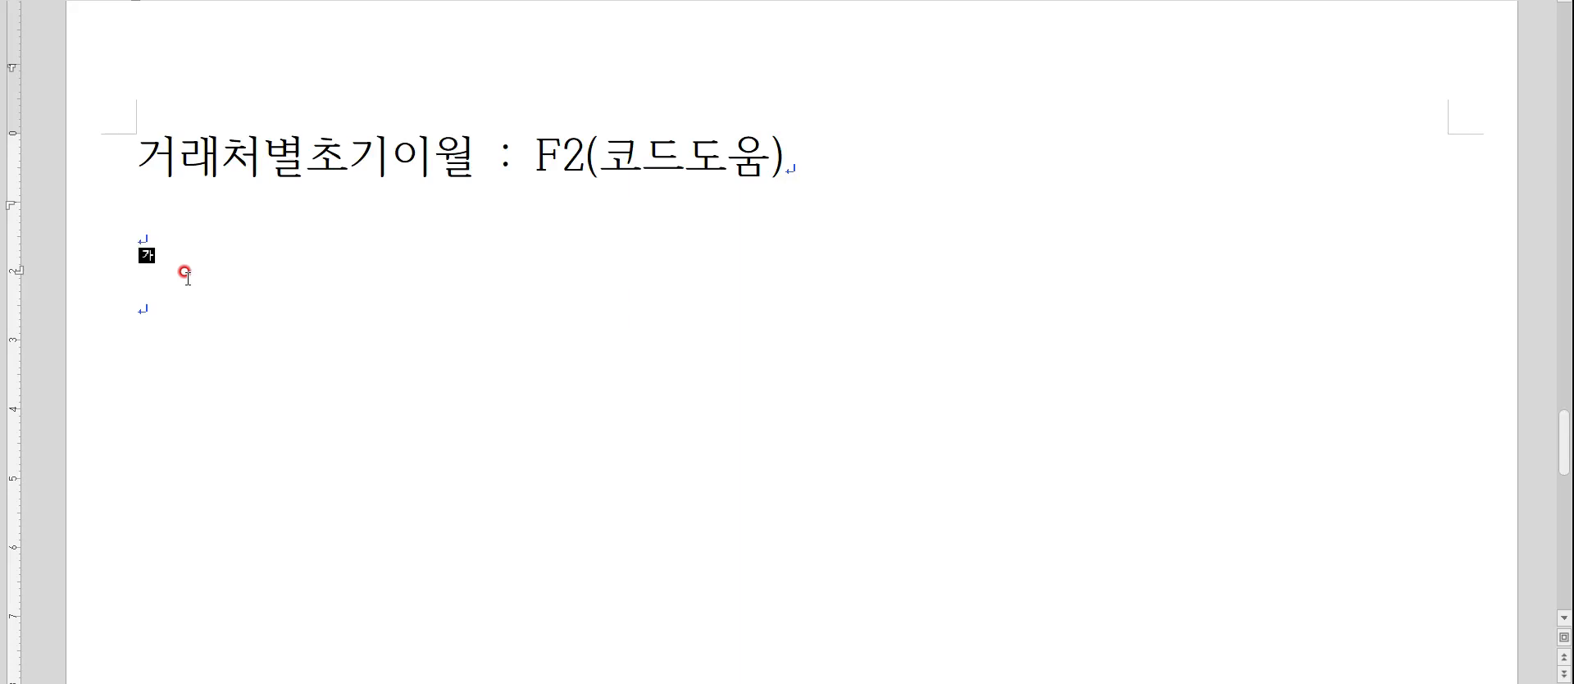
text(제조원가명세서)
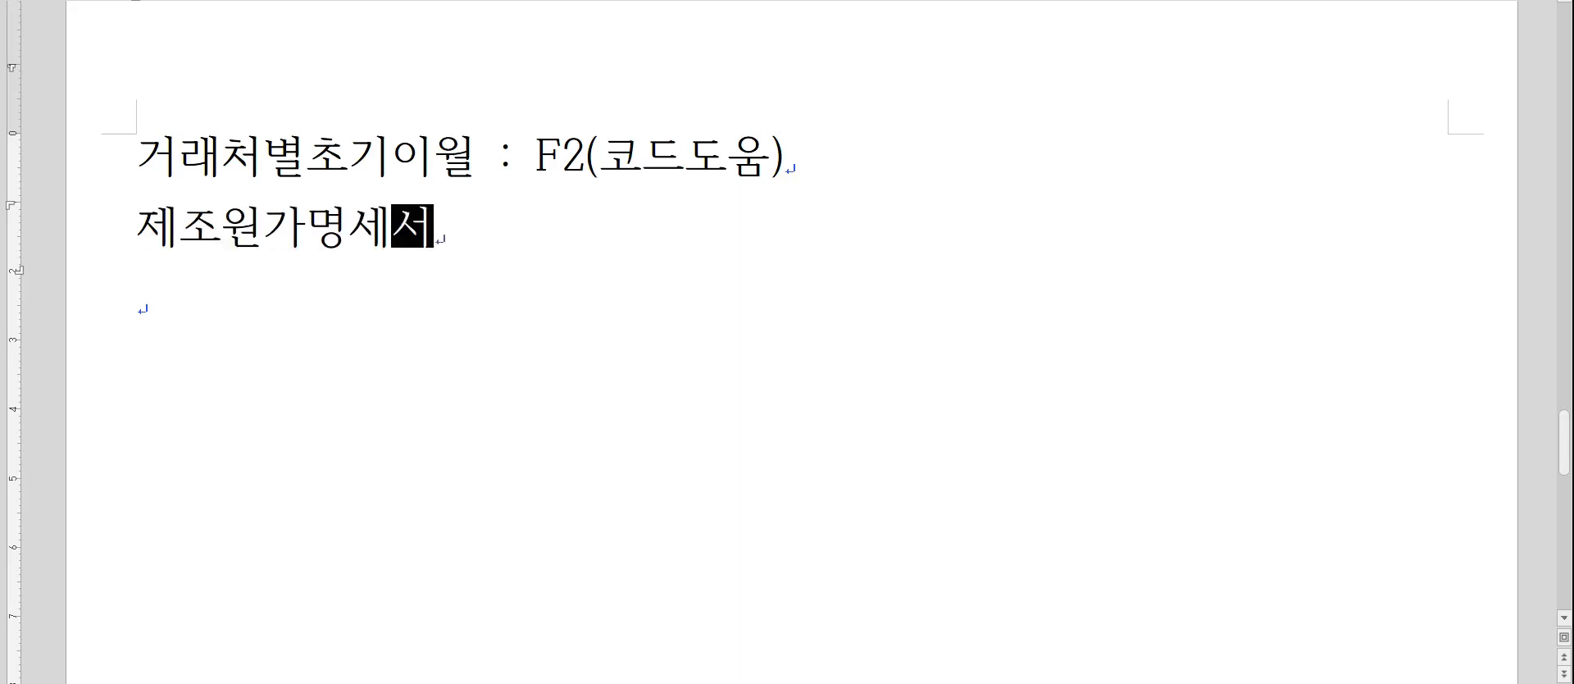
text( - 손익계산ㅅ)
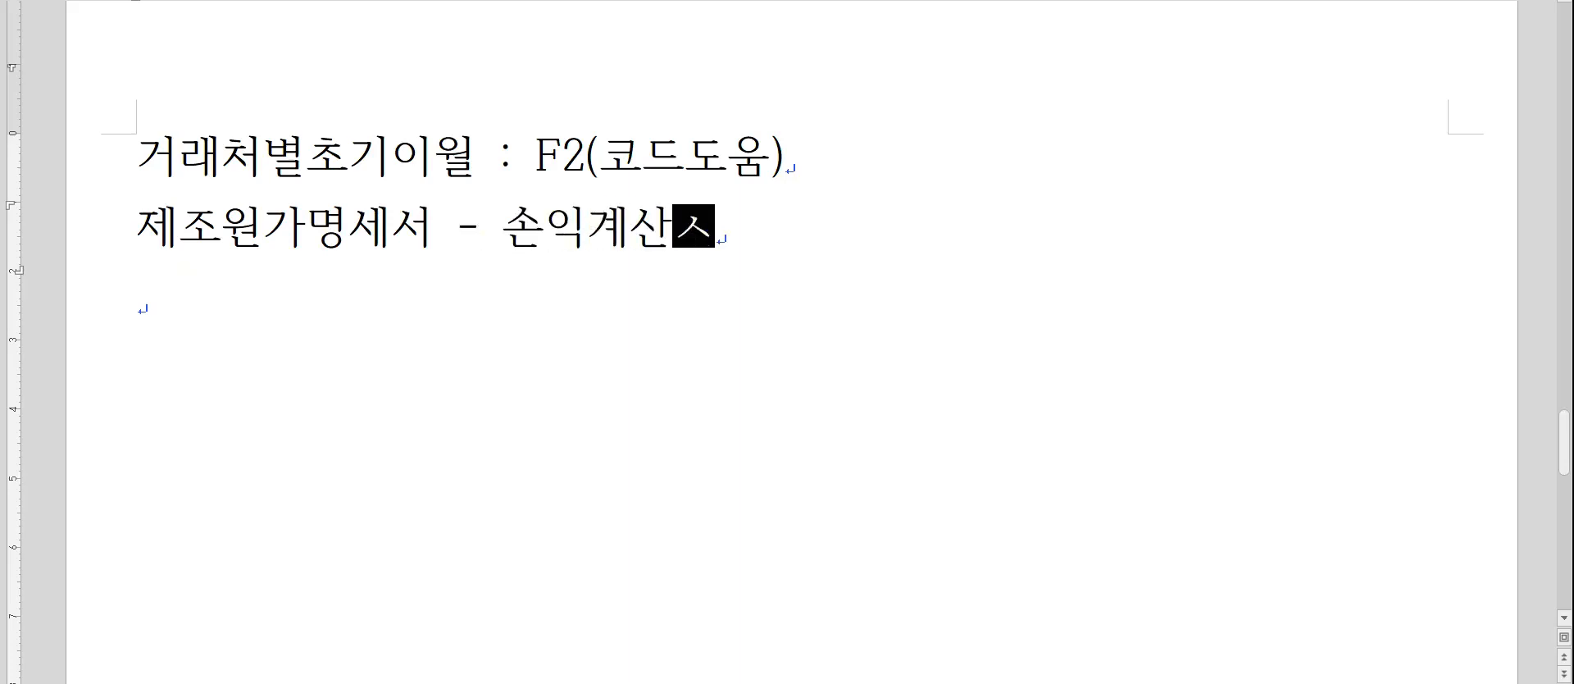
text(서 - 잉여ㄱ)
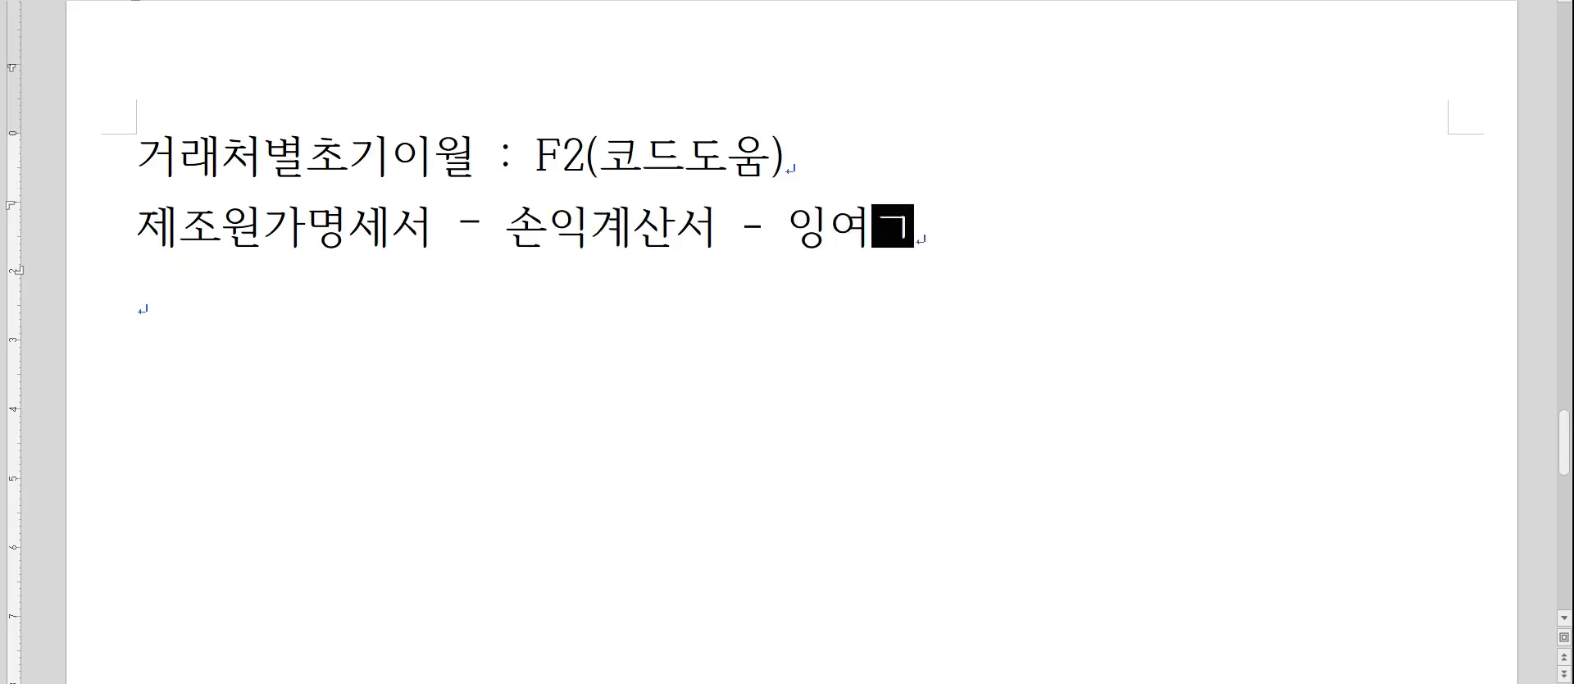
text(금처분 - 잼)
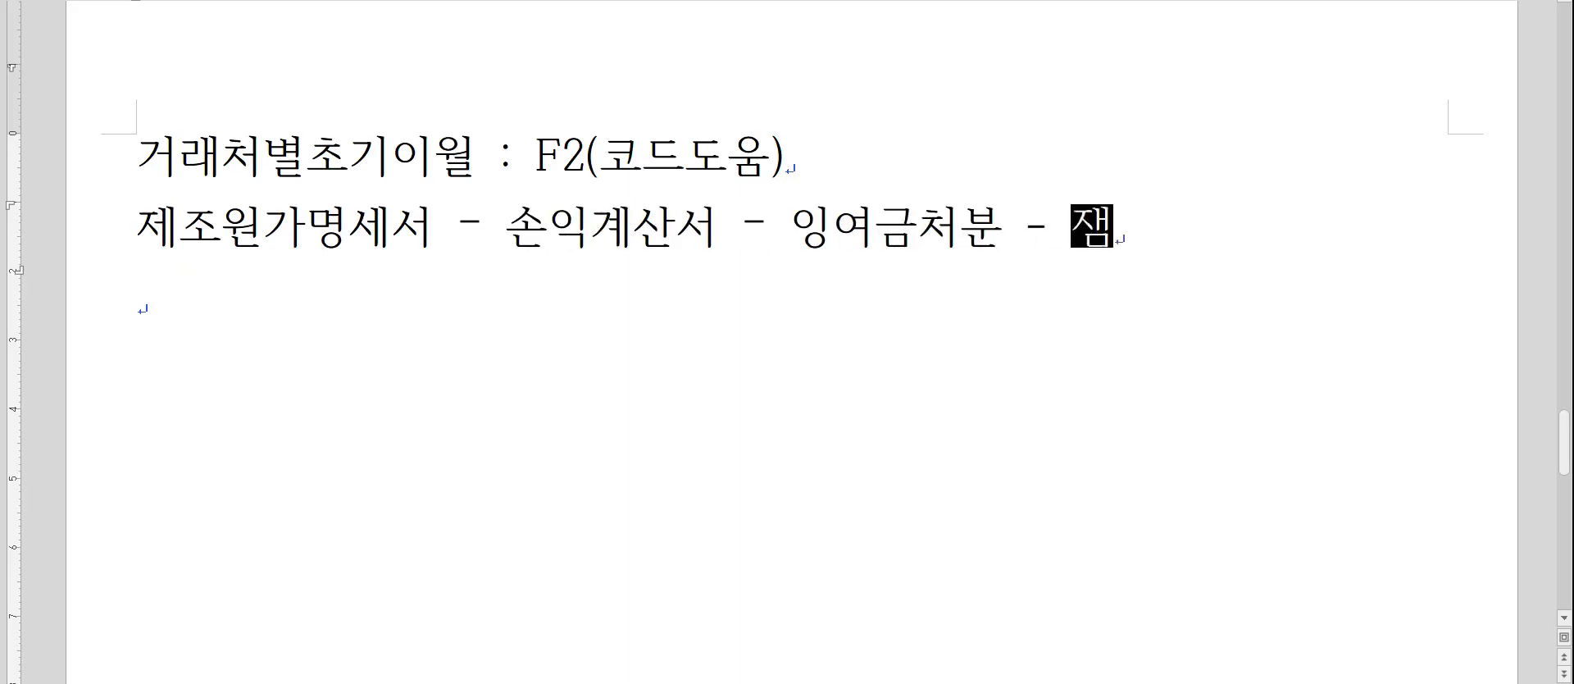
text(무상태표)
key(Return)
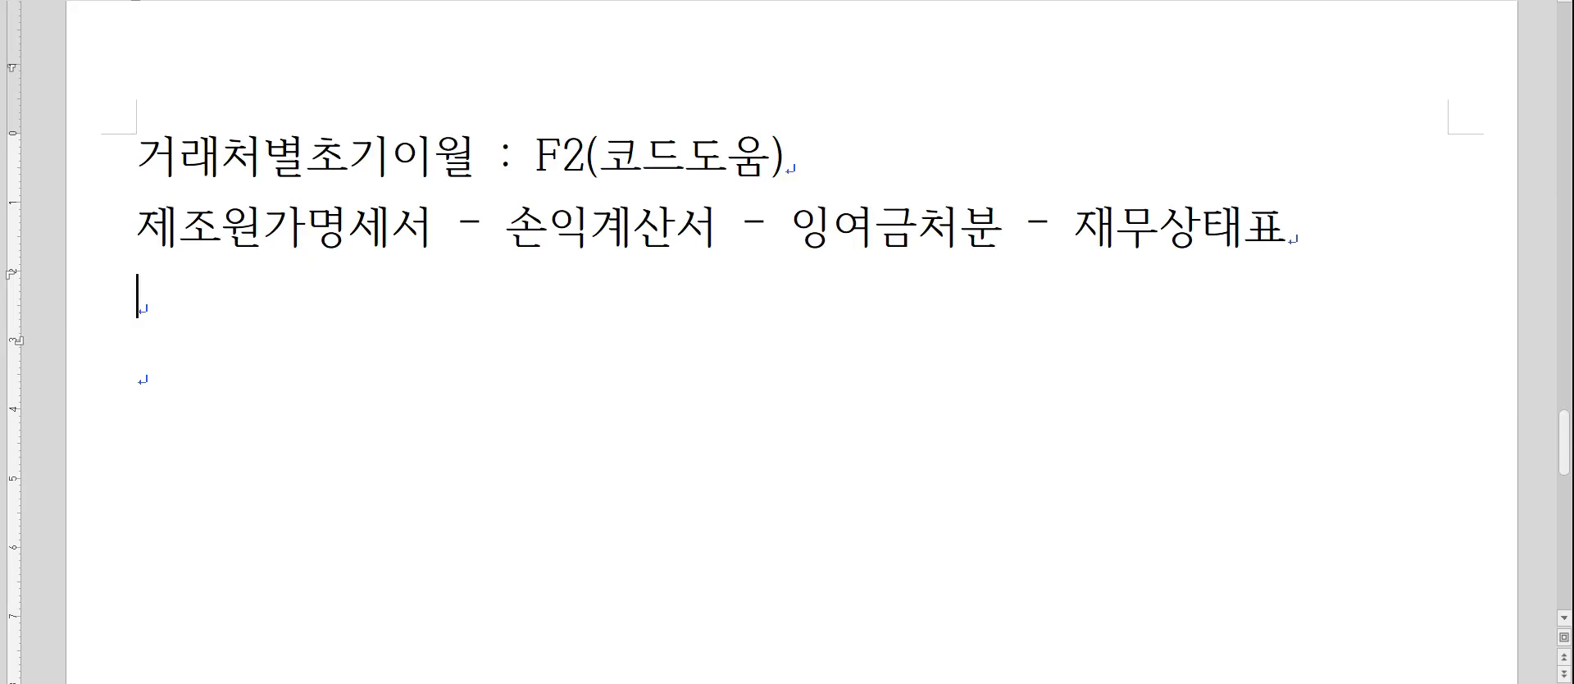
scroll(167, 135, down, 1)
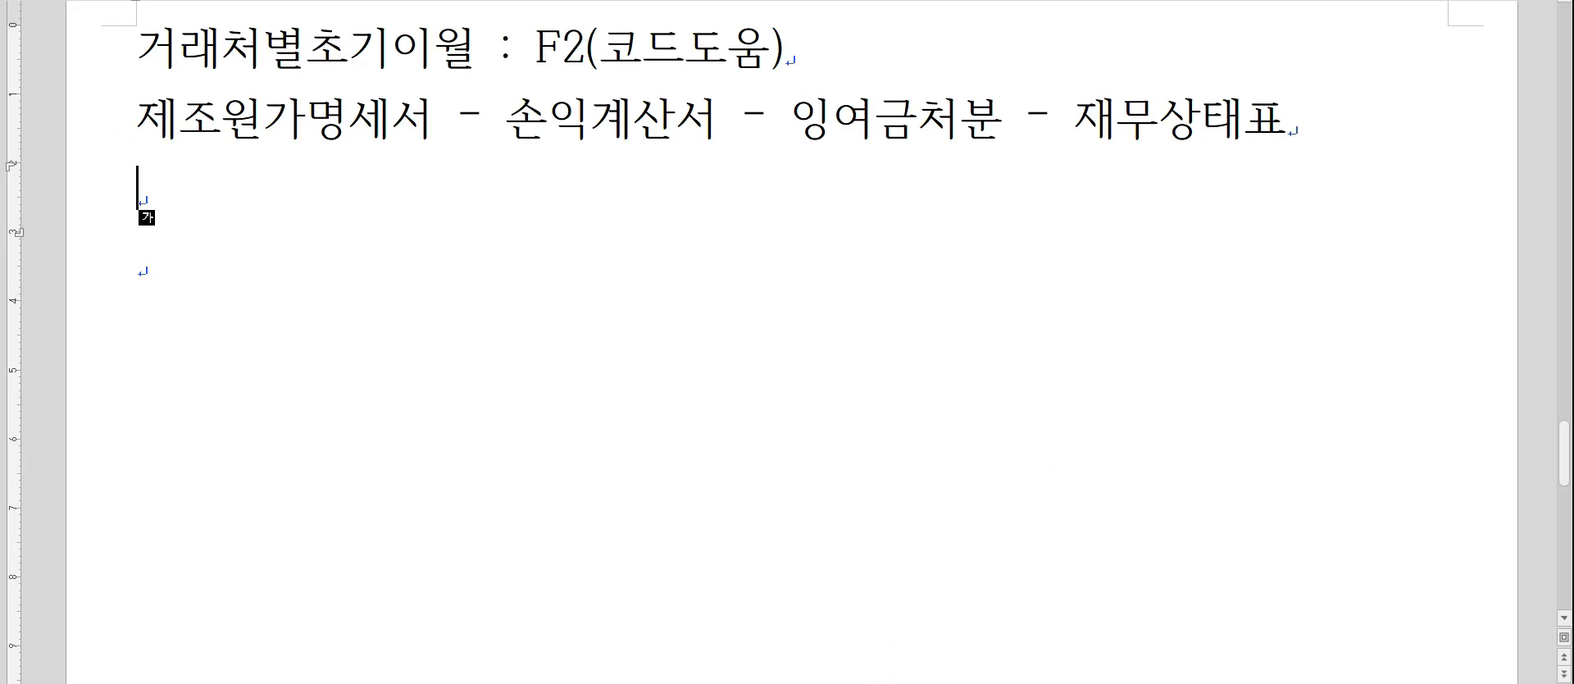
Switch to the accounting program's 전기분원가명세서, add 교육훈련비 with 1,500,000, and return to the word processor document.
click(787, 683)
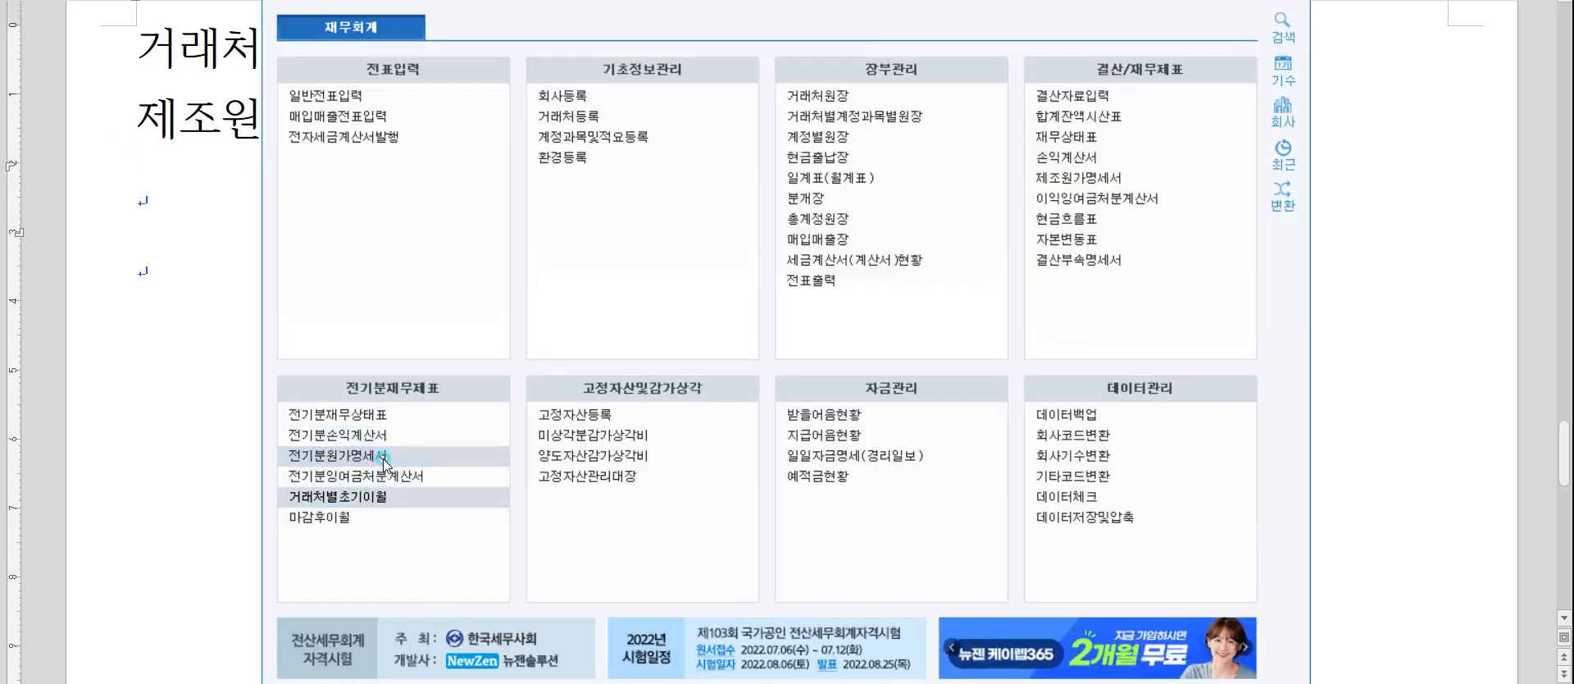
click(386, 459)
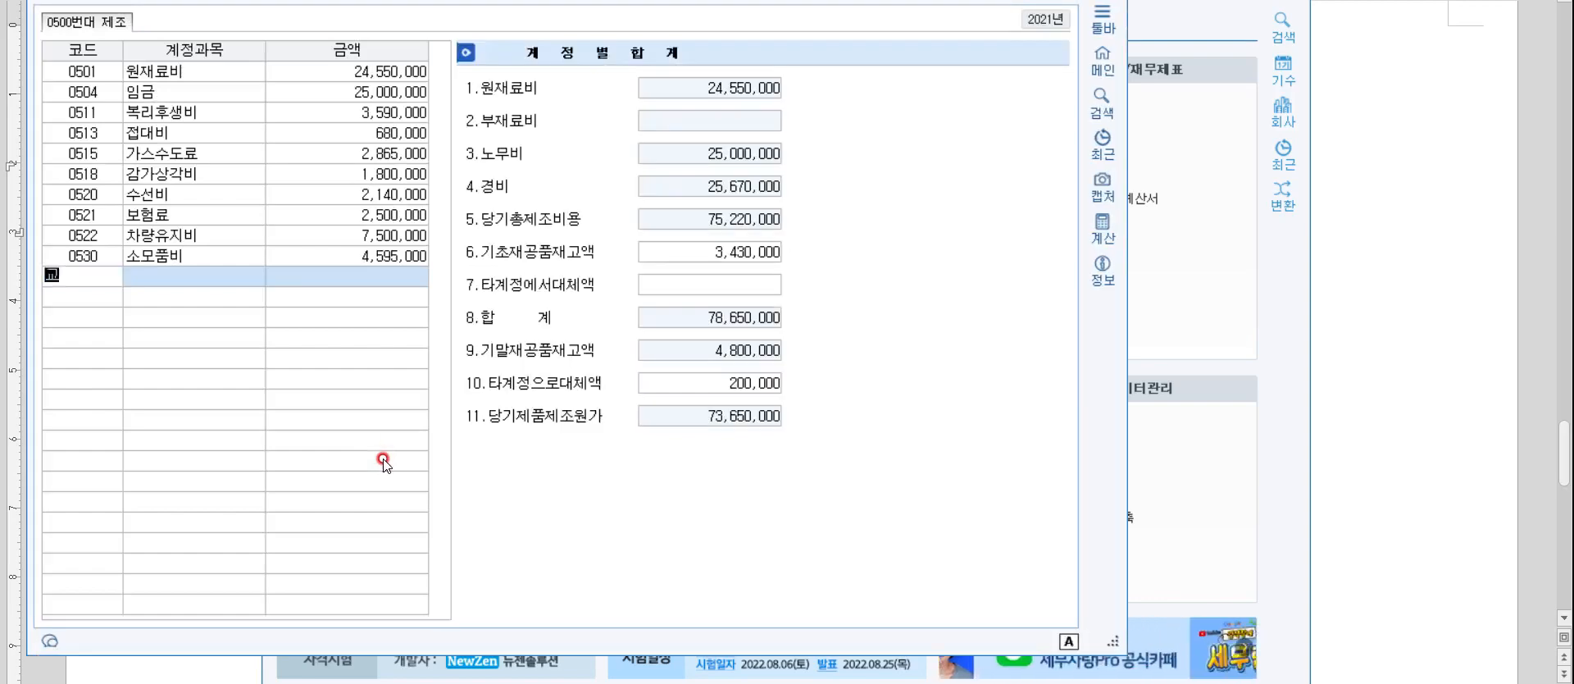
text(교육훈)
key(Return)
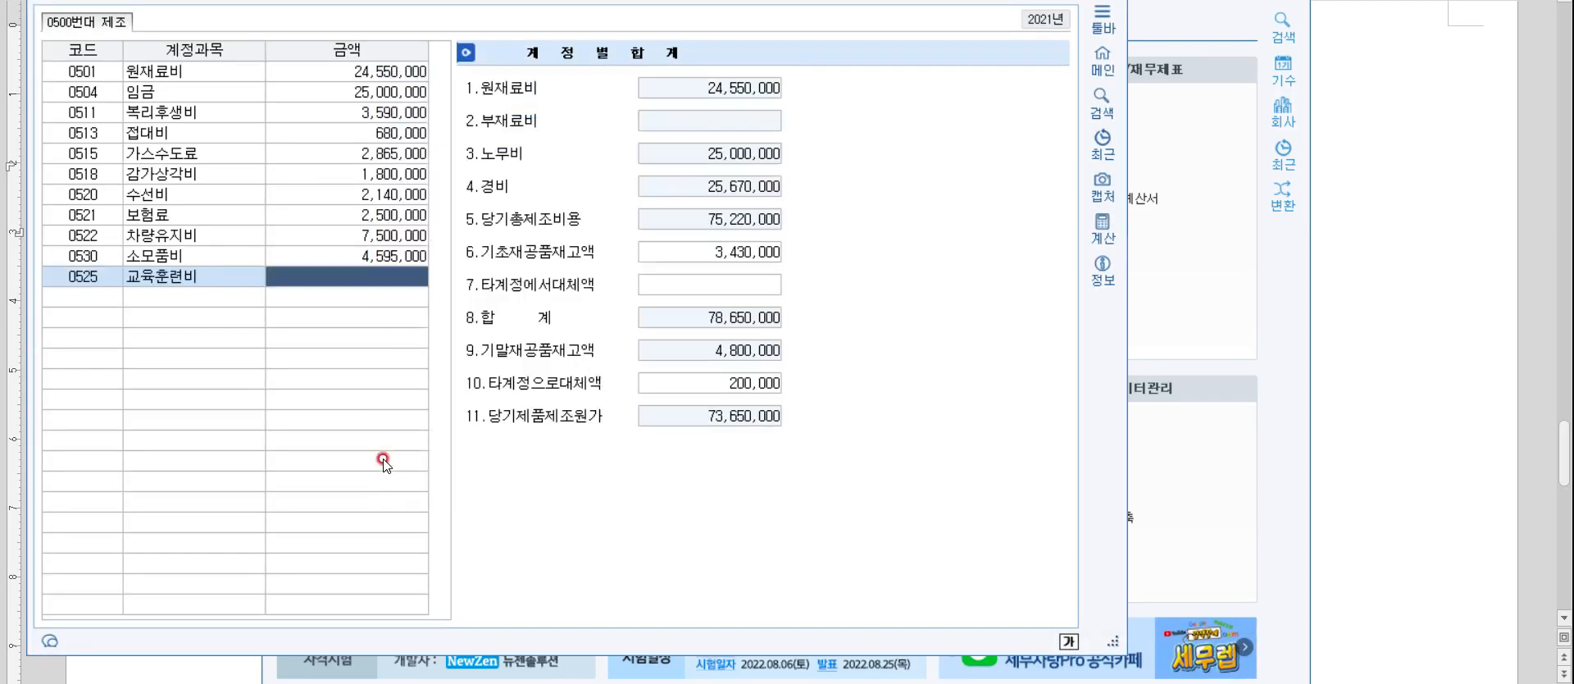
text(1500000)
key(Return)
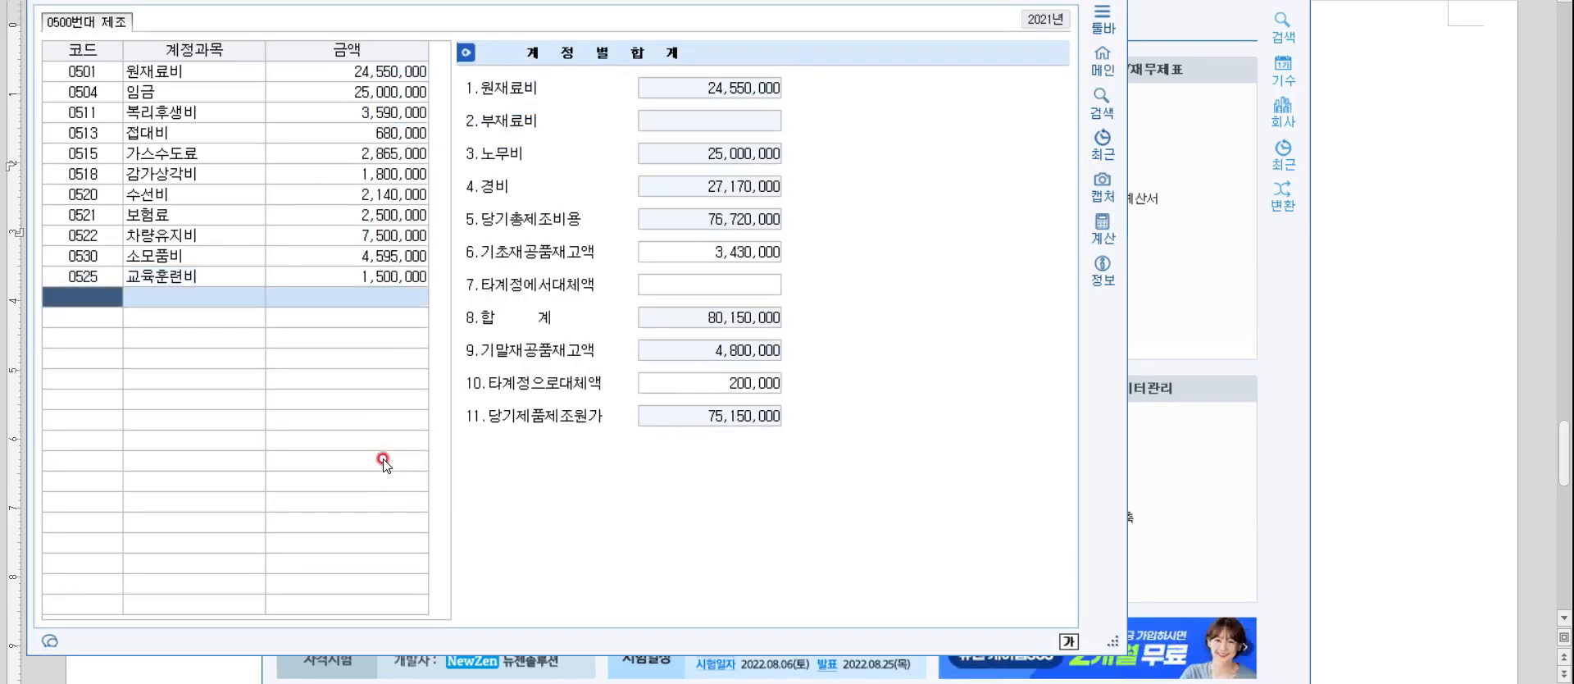
click(1493, 384)
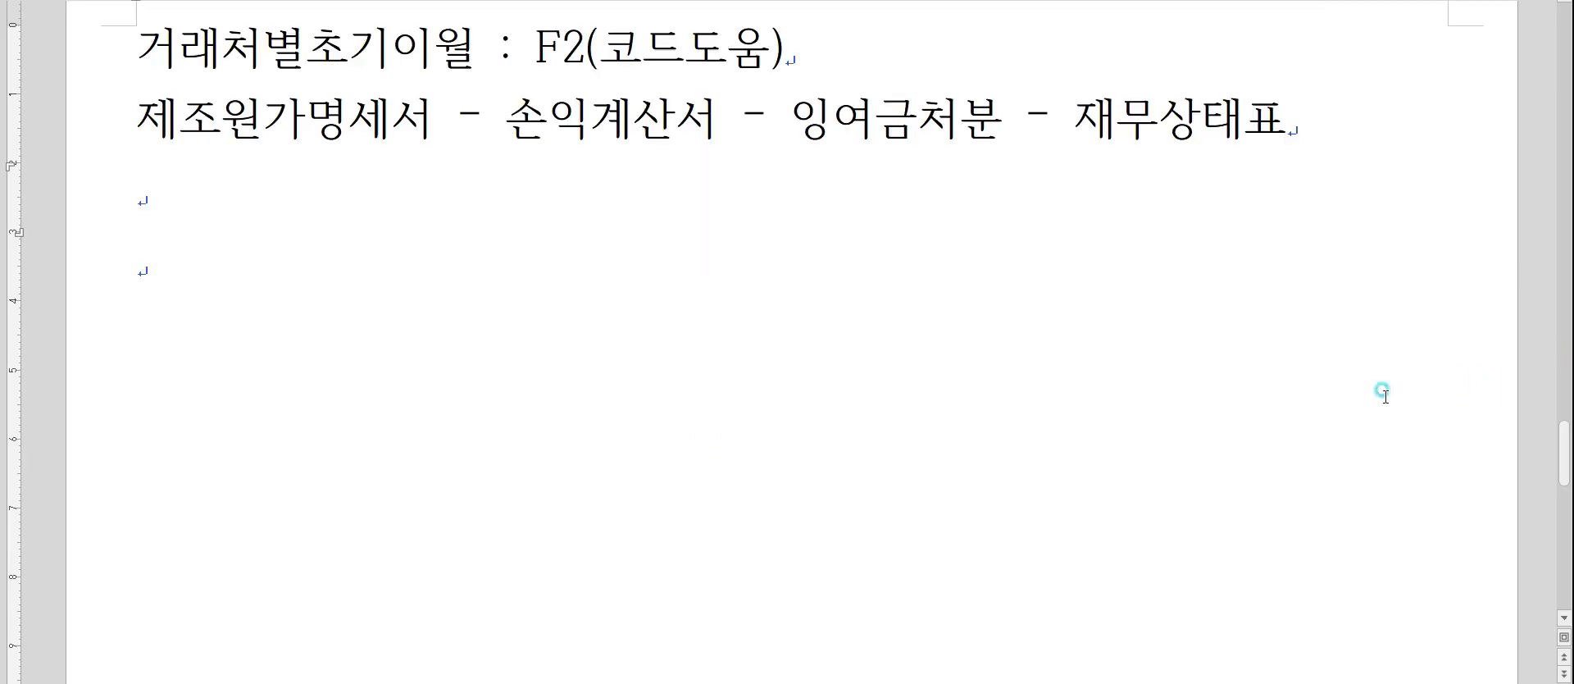
Add the line "당기제품제조원가 75,150,000" below the statement order note in the document.
text(당기제품)
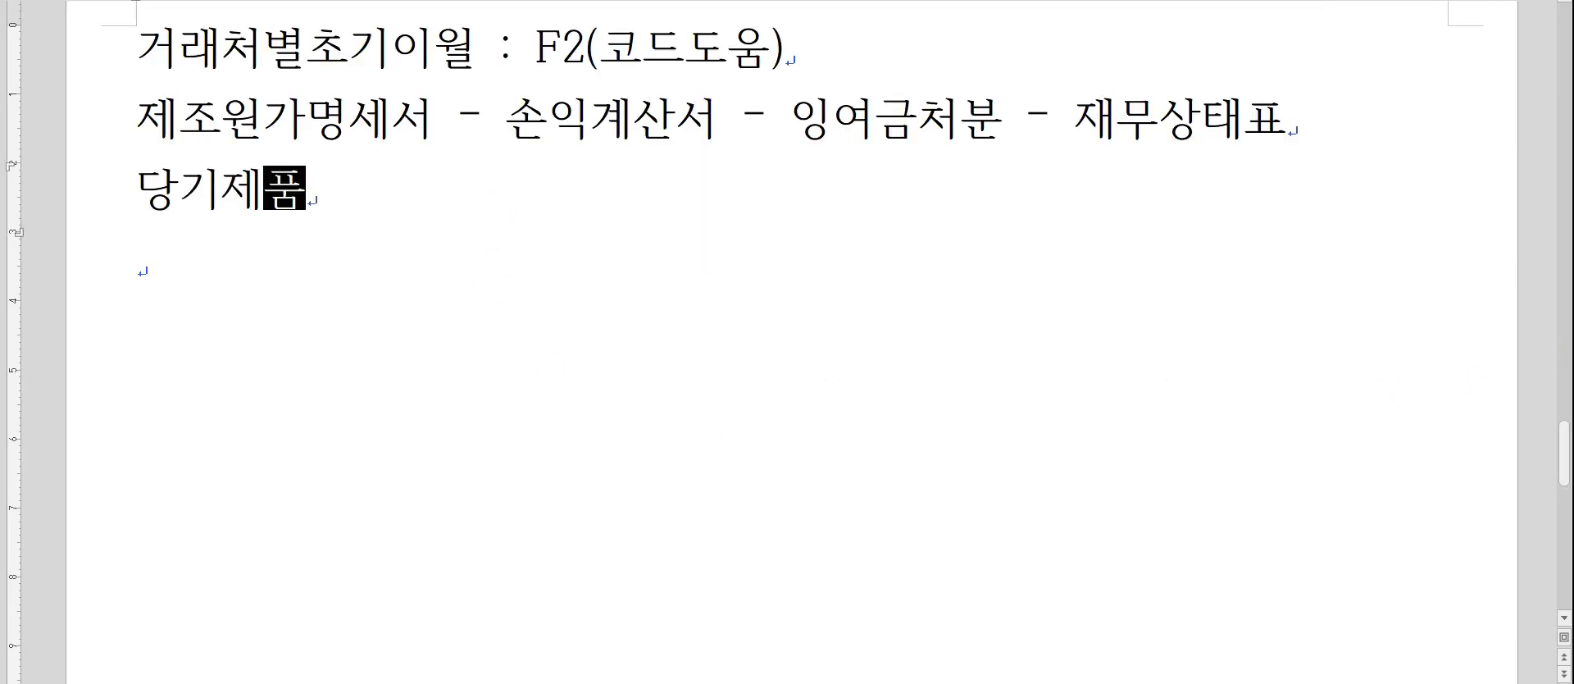
text(제종원가)
key(alt+Tab)
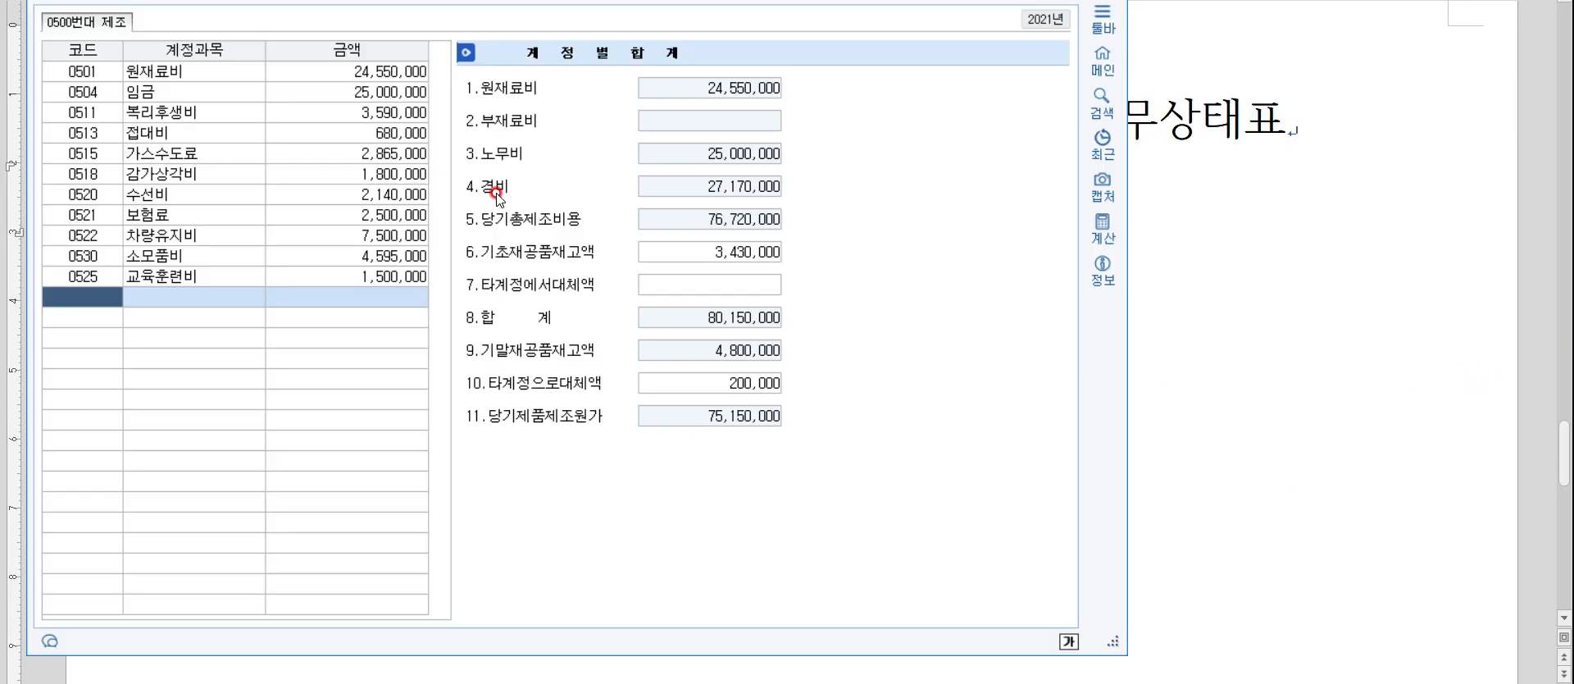
key(alt+Tab)
text(75,1)
key(BackSpace)
text(,1)
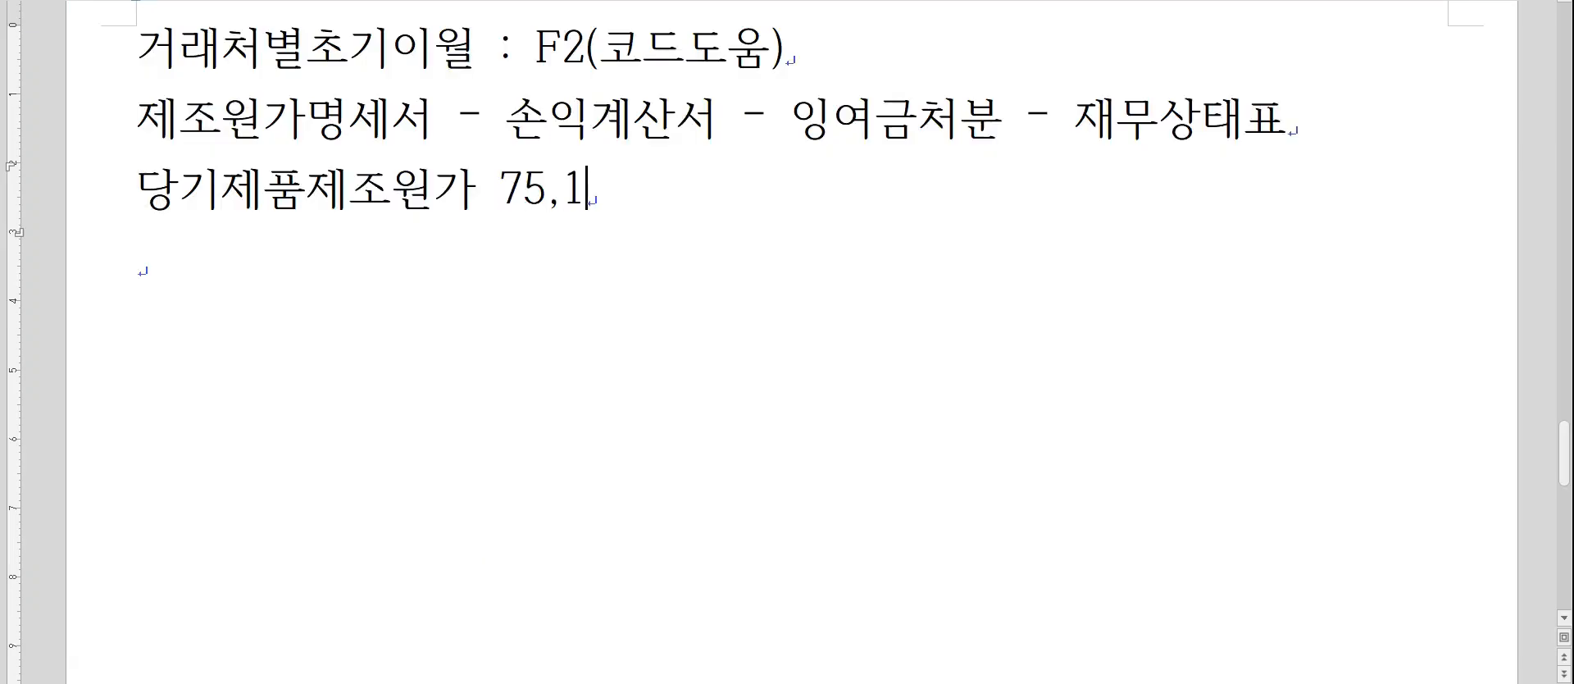
text(50,000)
key(Return)
Switch to the accounting program's 전기분손익계산서 and set 당기제품제조원가 to 75,150,000 in the cost of sales details of 제품매출원가.
key(alt+Tab)
key(alt+Tab)
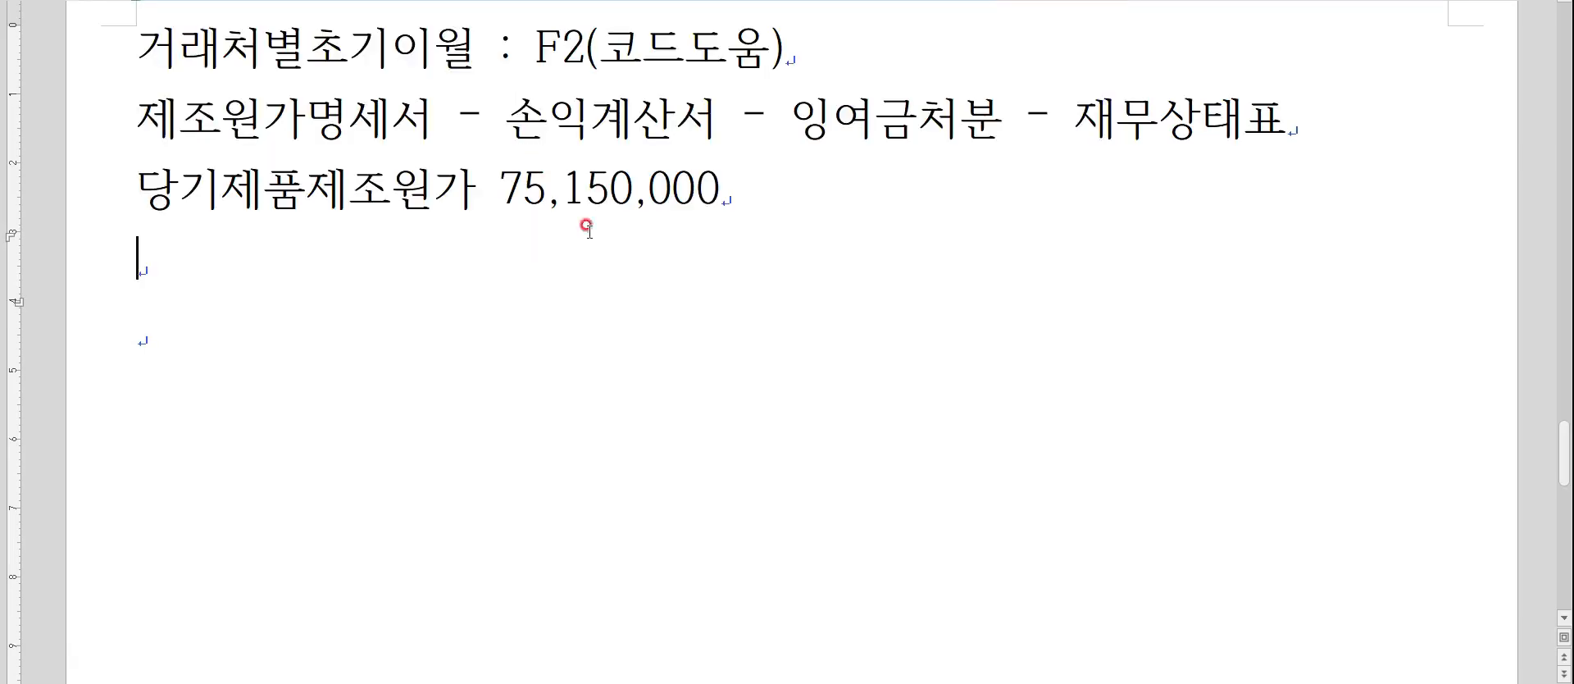
key(alt+Tab)
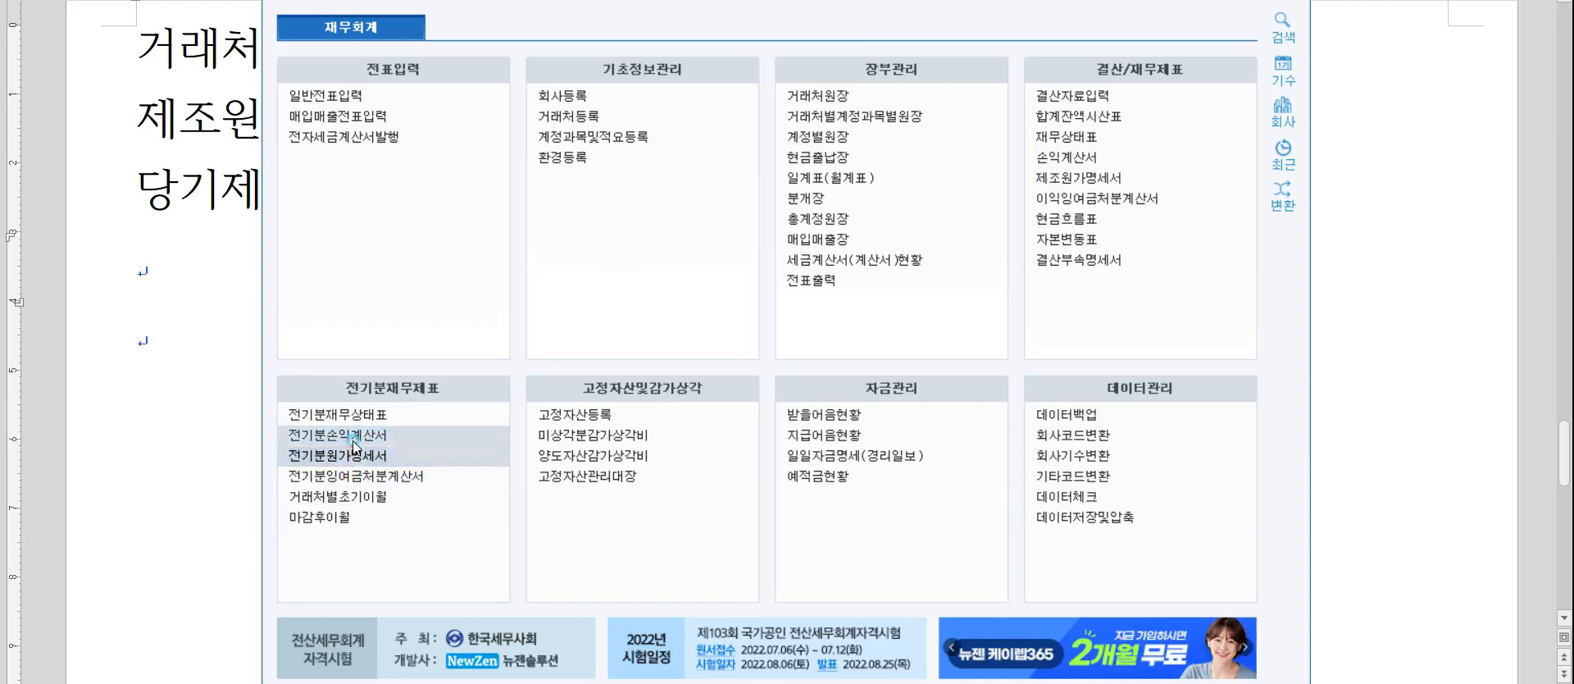
click(359, 437)
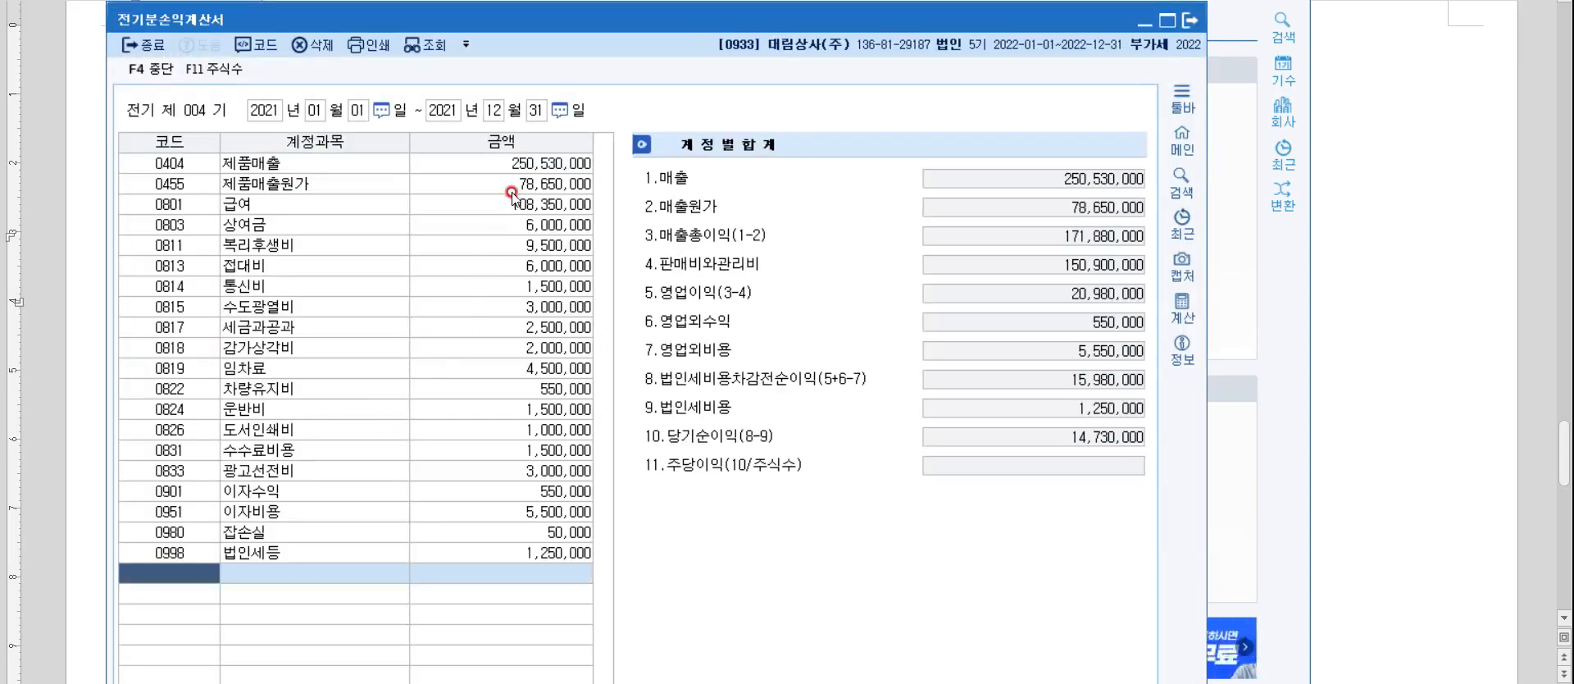
click(512, 186)
click(742, 251)
text(75)
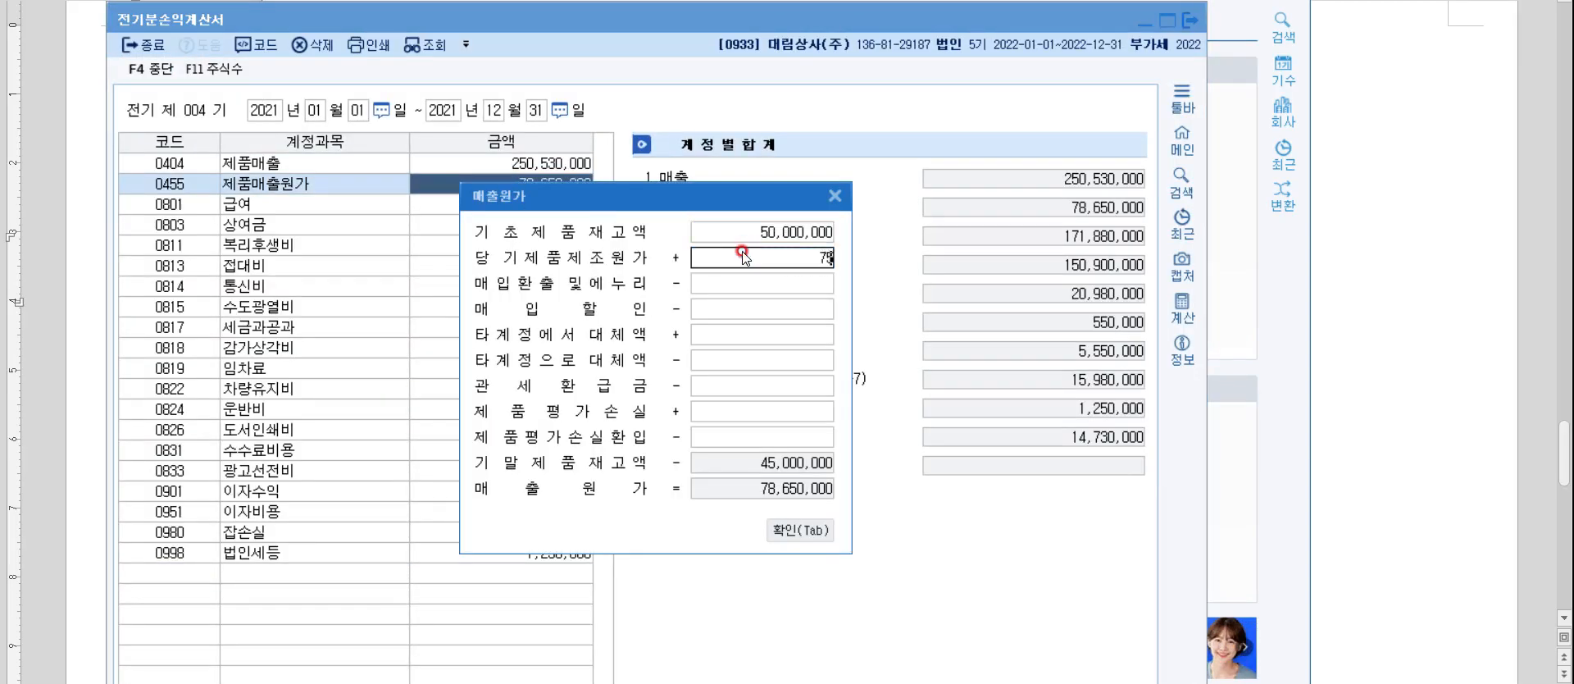
text(,150,000)
key(Return)
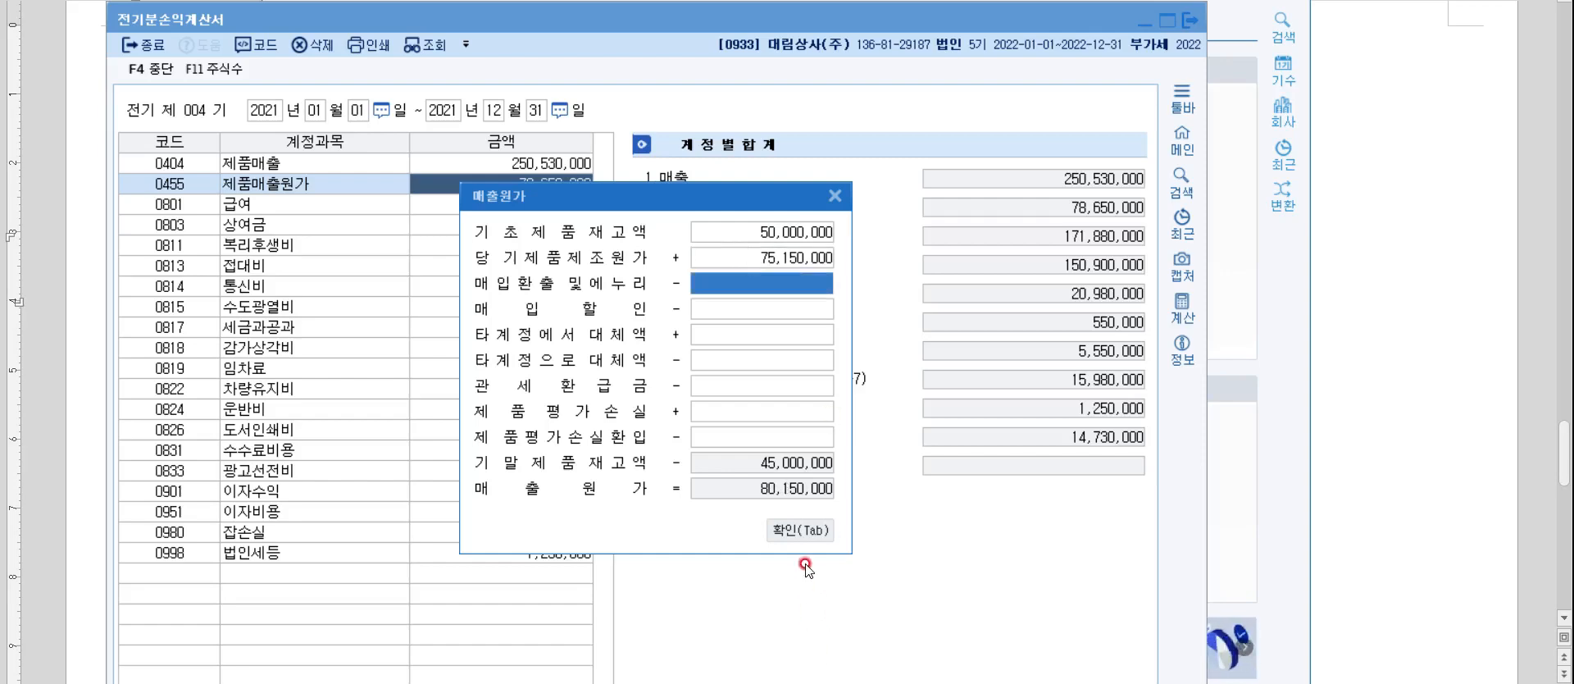
key(Tab)
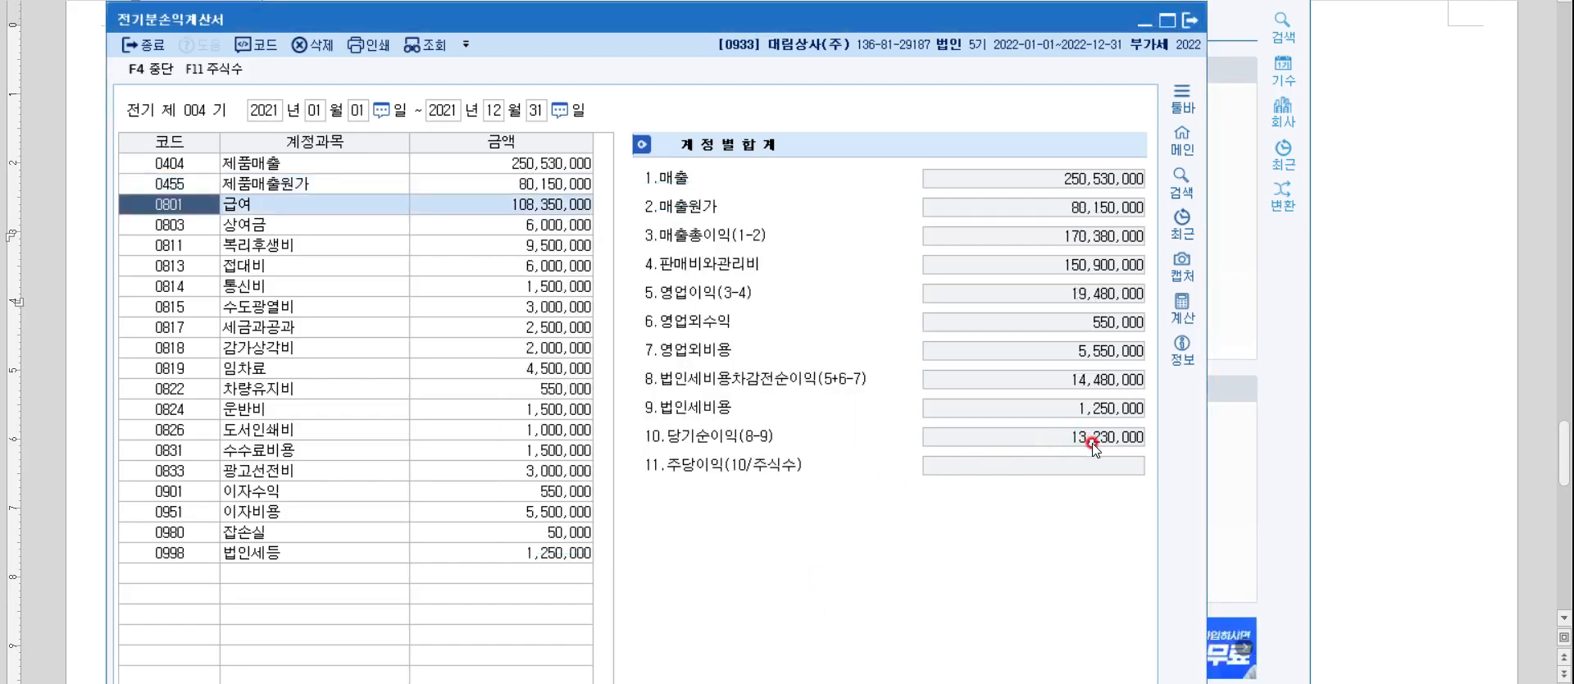
Switch to the word processor document and add the line "당기순이익 13,230,000" below the 당기제품제조원가 note.
click(1344, 414)
click(480, 270)
text(당기)
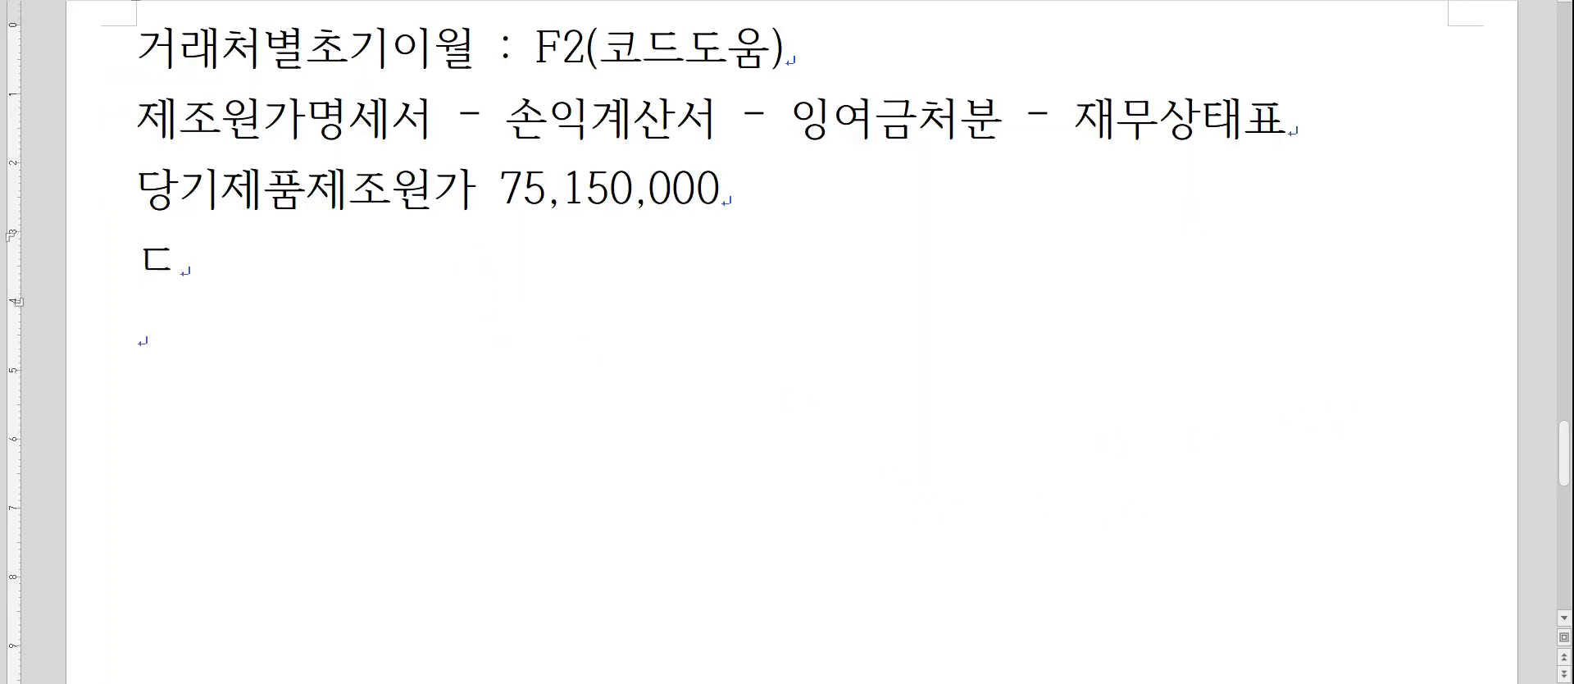
text(순이익)
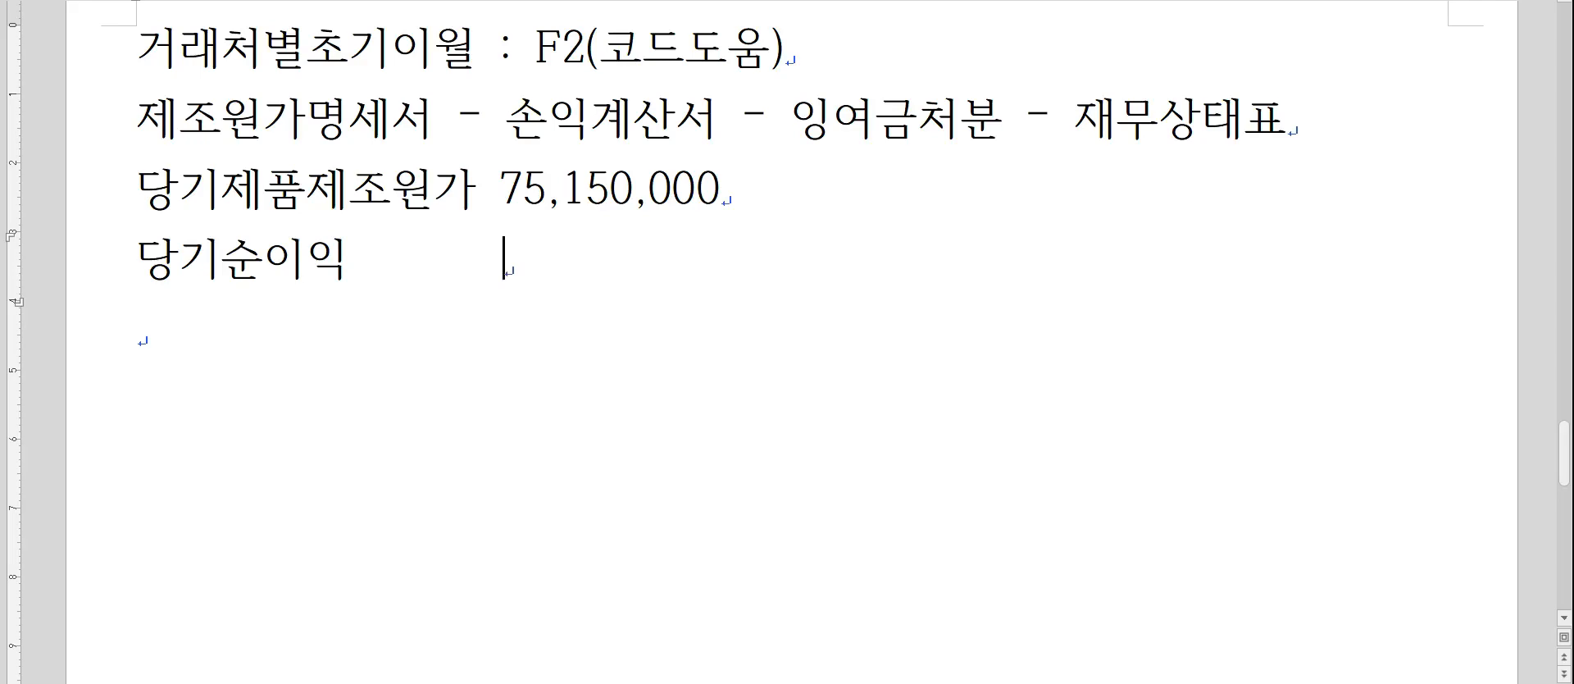
key(alt+Tab)
key(alt+Tab)
text(13,230,000)
key(Return)
Switch to the accounting program's 전기분잉여금처분계산서 and set 당기순이익 to 13,230,000.
key(alt+Tab)
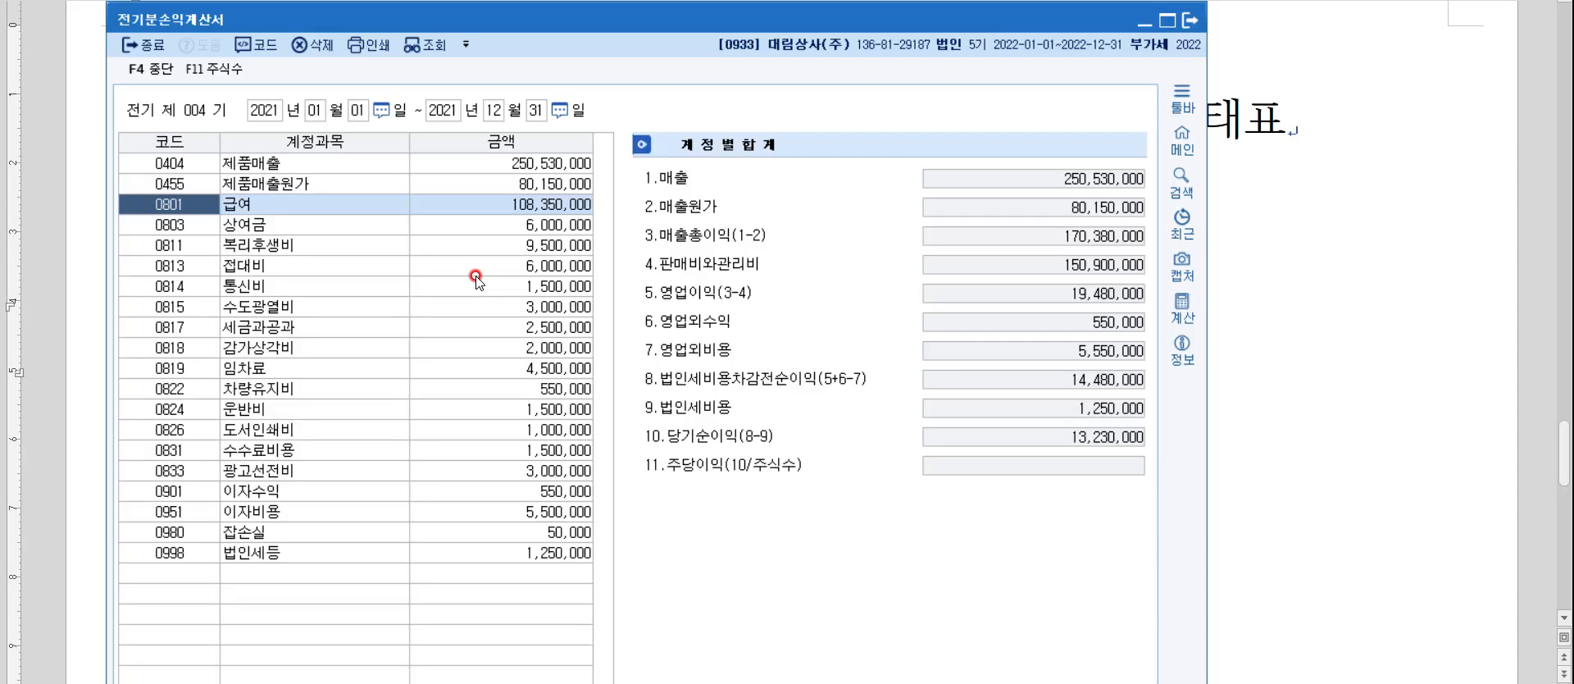
key(alt+Tab)
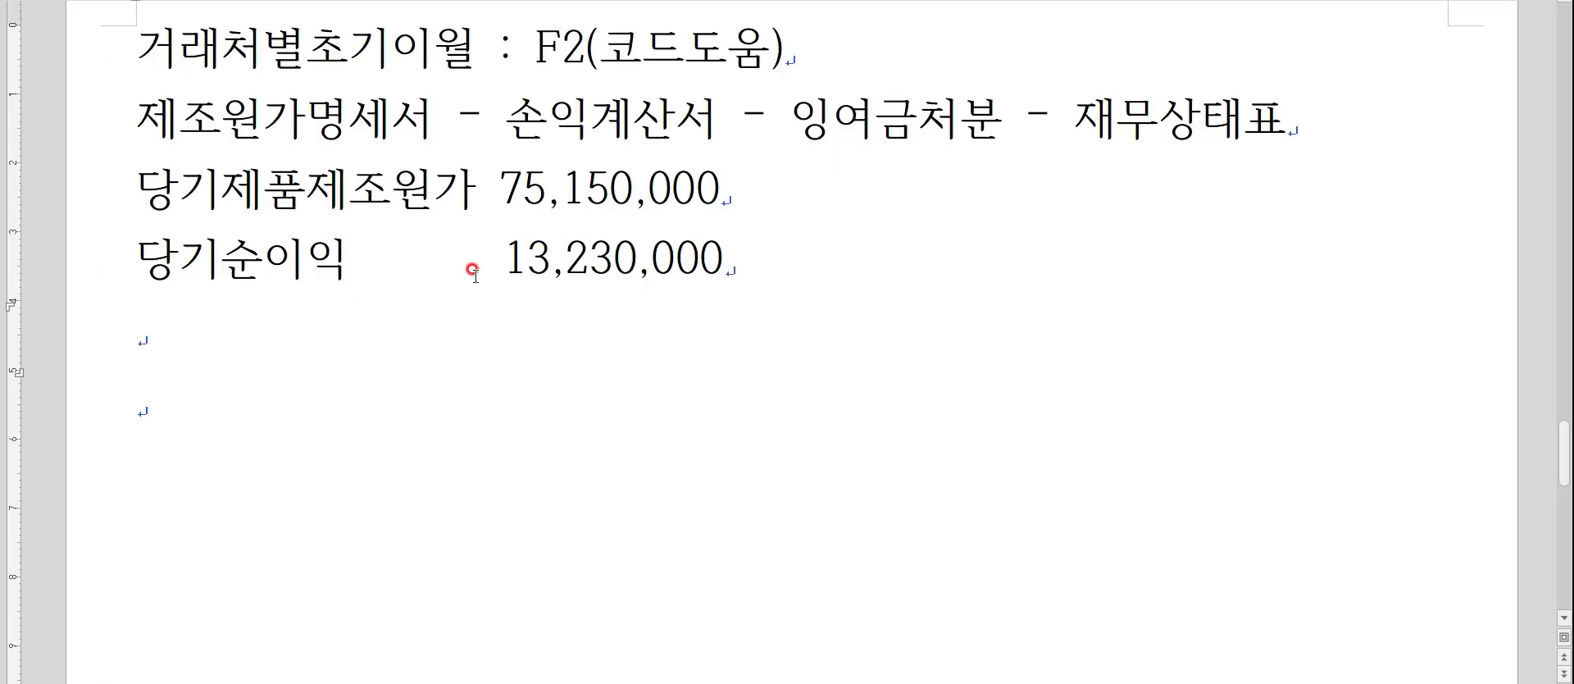
key(alt+Tab)
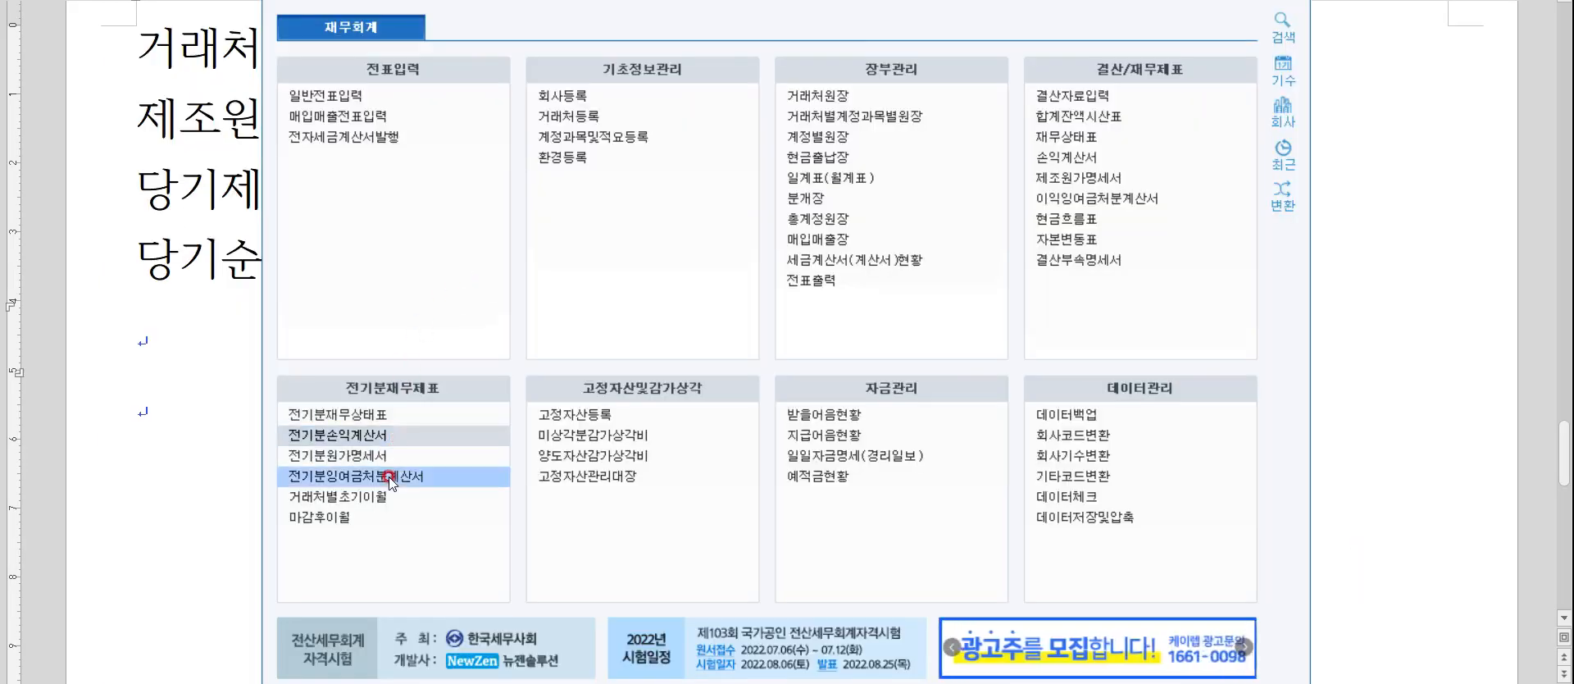
click(390, 476)
click(820, 302)
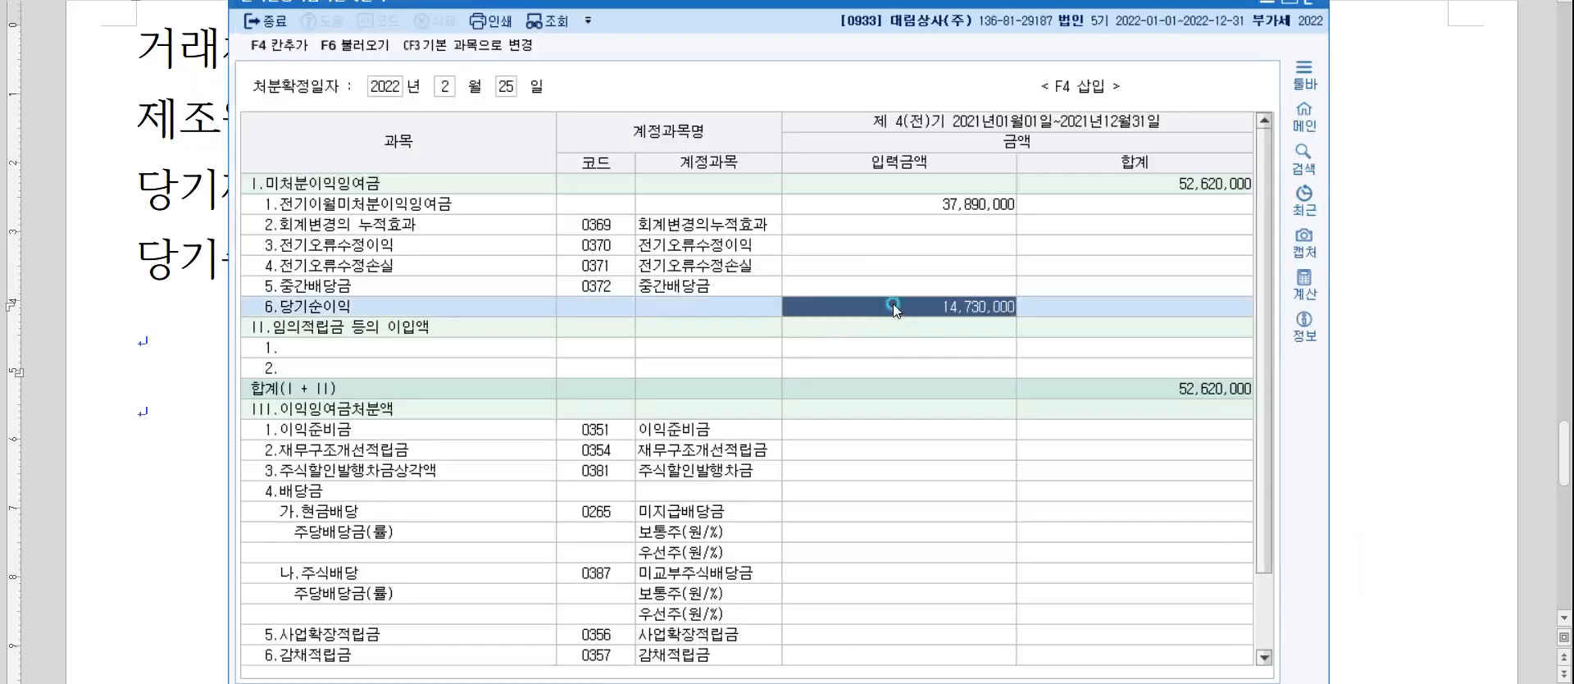
text(13230000)
key(Return)
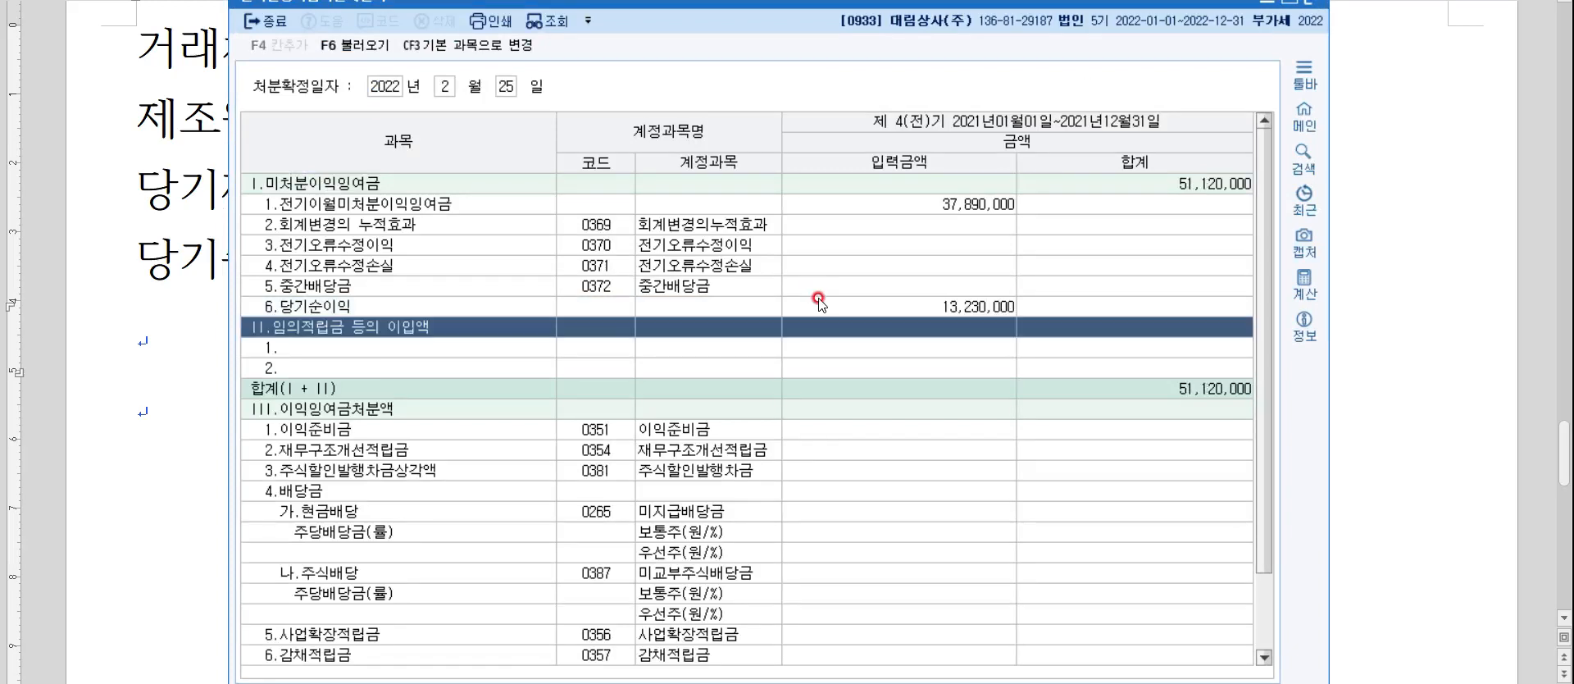
Take the 미처분이익잉여금 total and add the line "미처분이익잉여금 51,120,000" below the 당기순이익 note in the word processor document.
click(1110, 182)
key(alt+Tab)
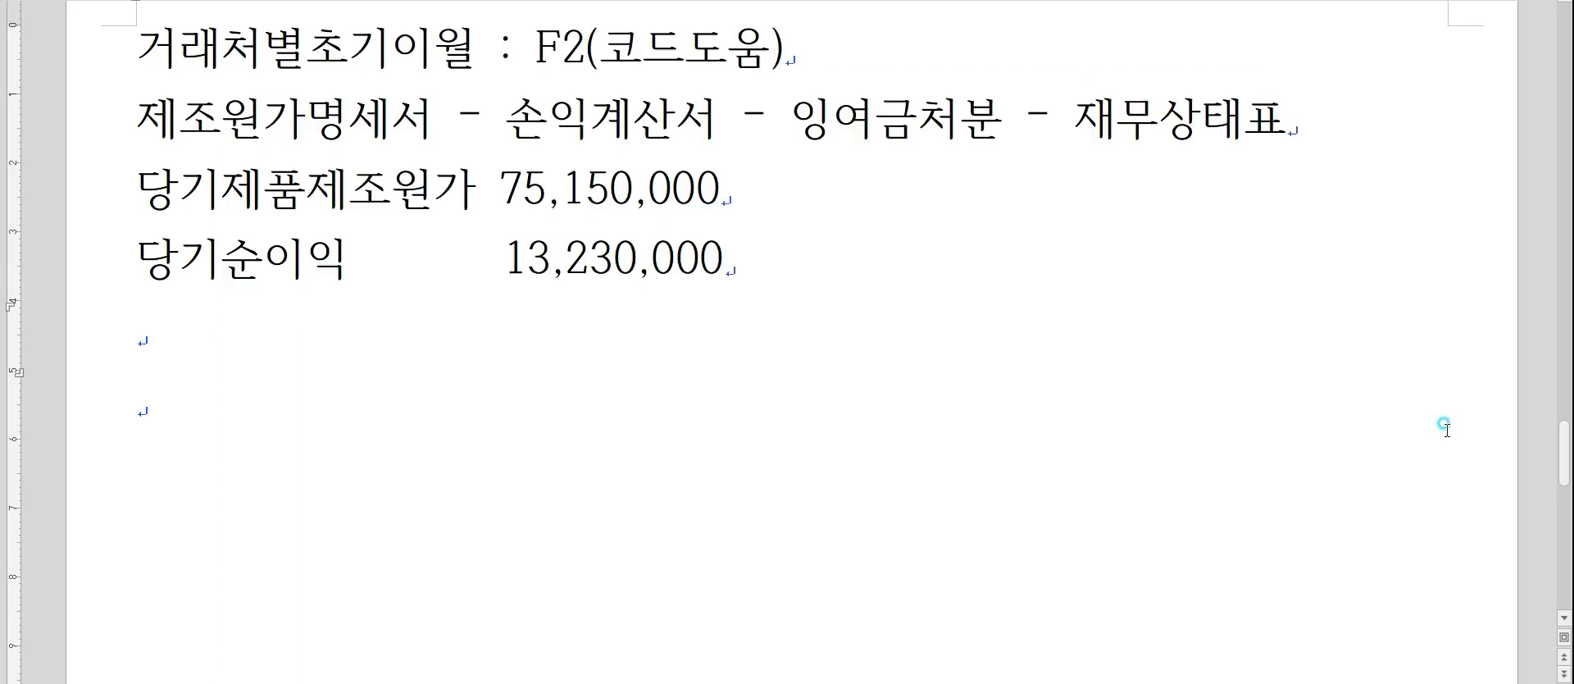
click(327, 301)
text(미처분이익잉)
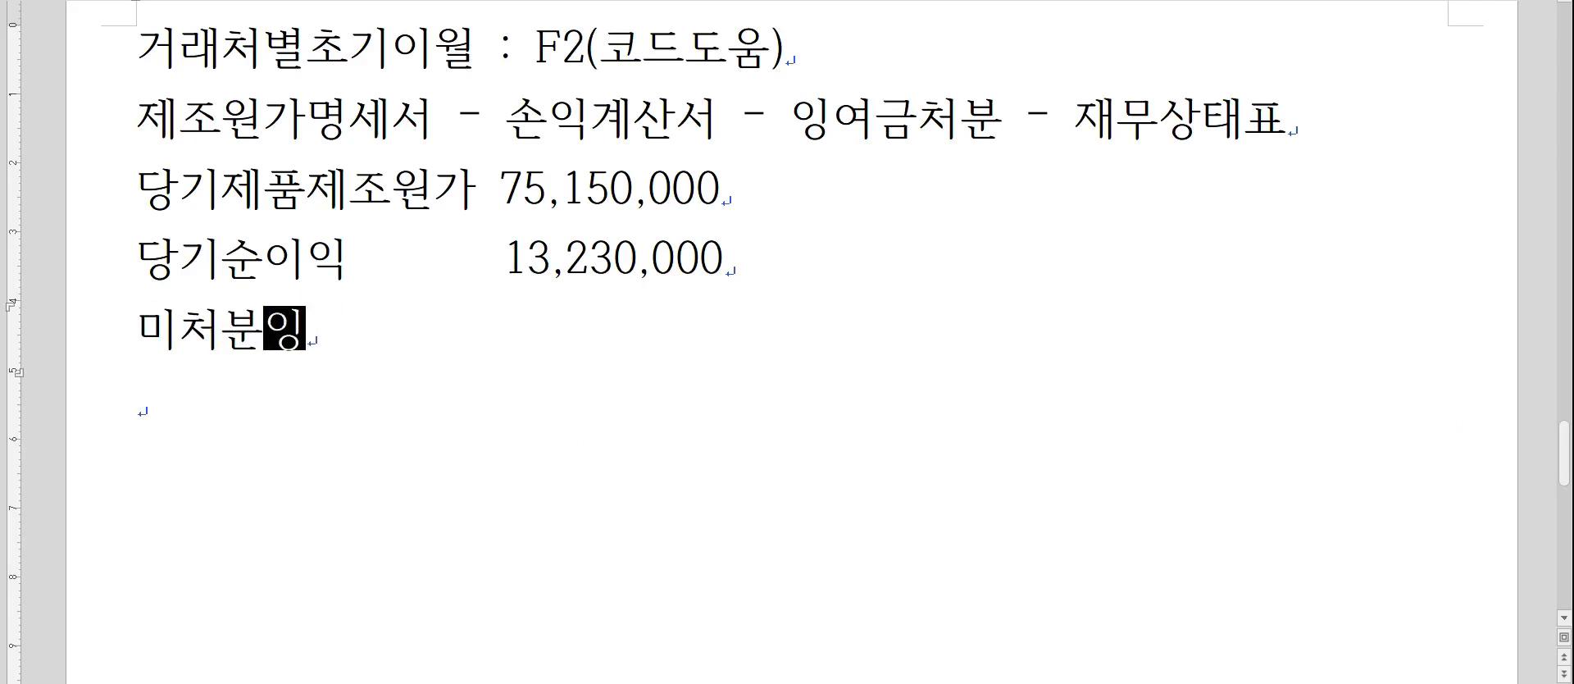
text(여금)
key(alt+Tab)
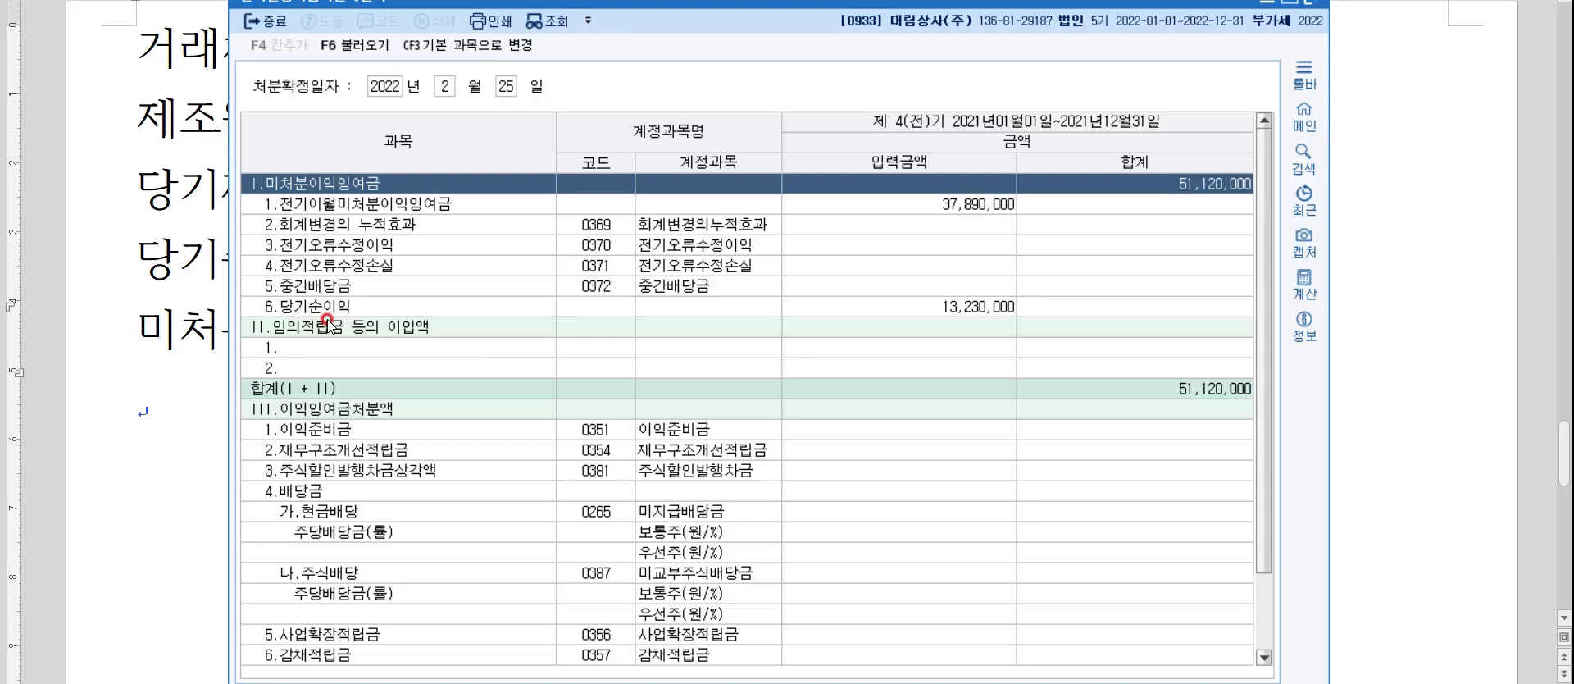
key(alt+Tab)
text(51,120,000)
key(Return)
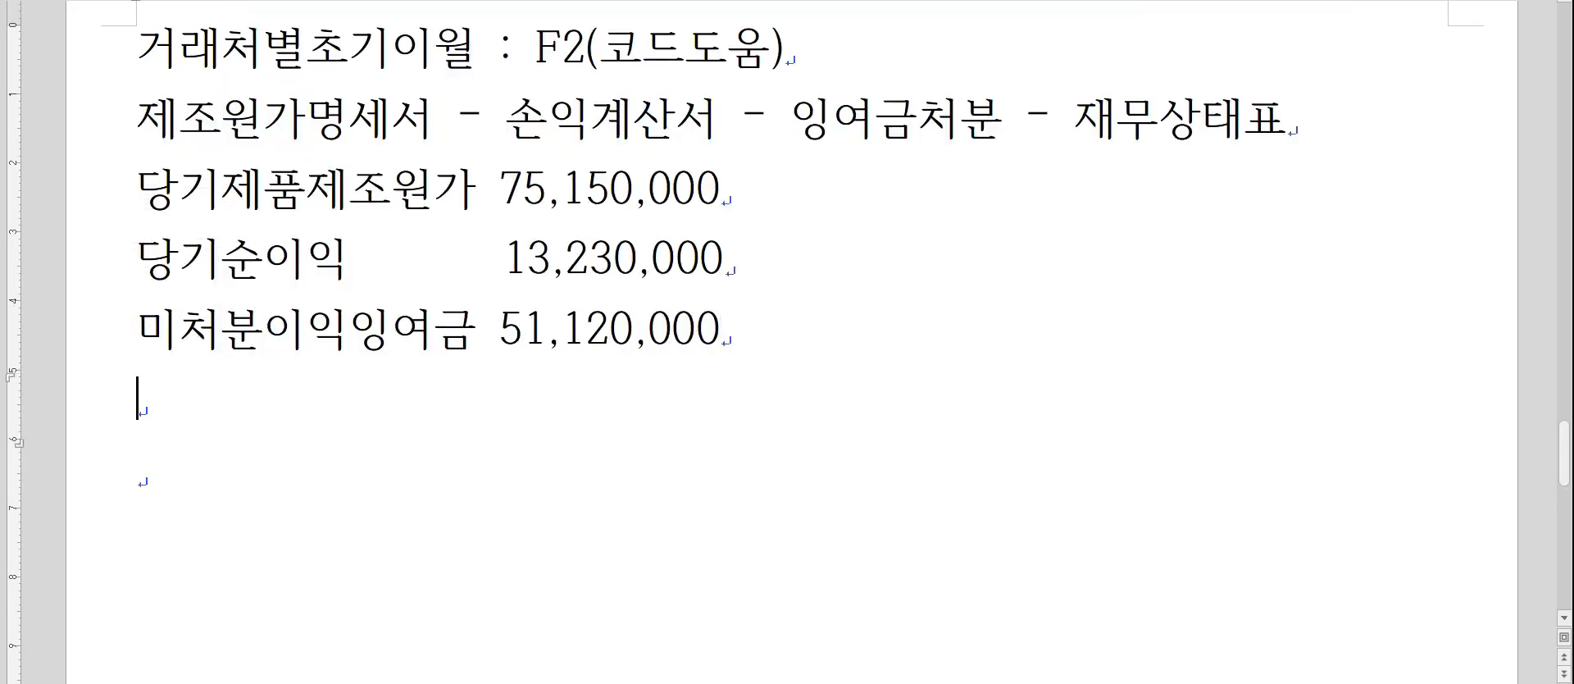
Switch to the accounting program's 전기분재무상태표 and set 이월이익잉여금 to 51,120,000.
key(alt+Tab)
key(alt+Tab)
key(alt+Tab)
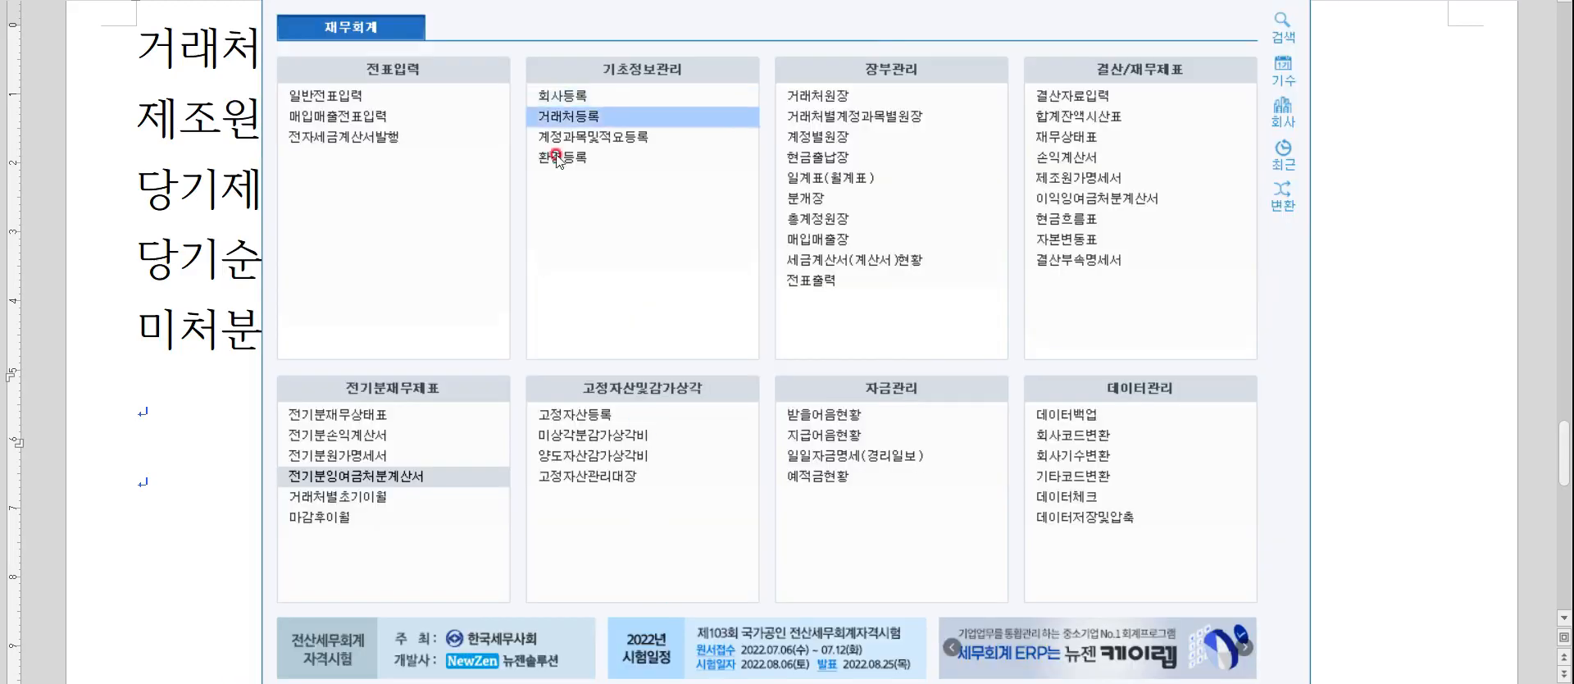
click(381, 414)
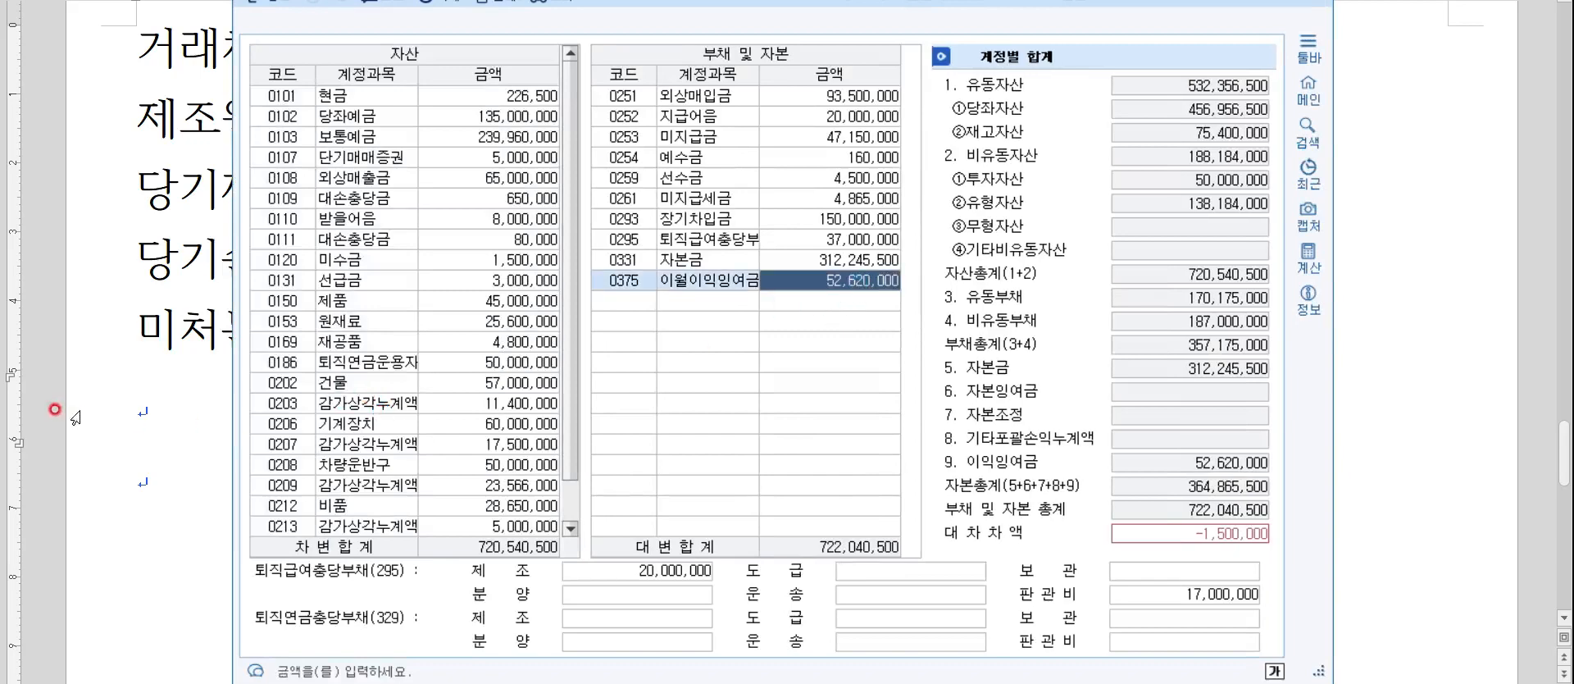
click(181, 414)
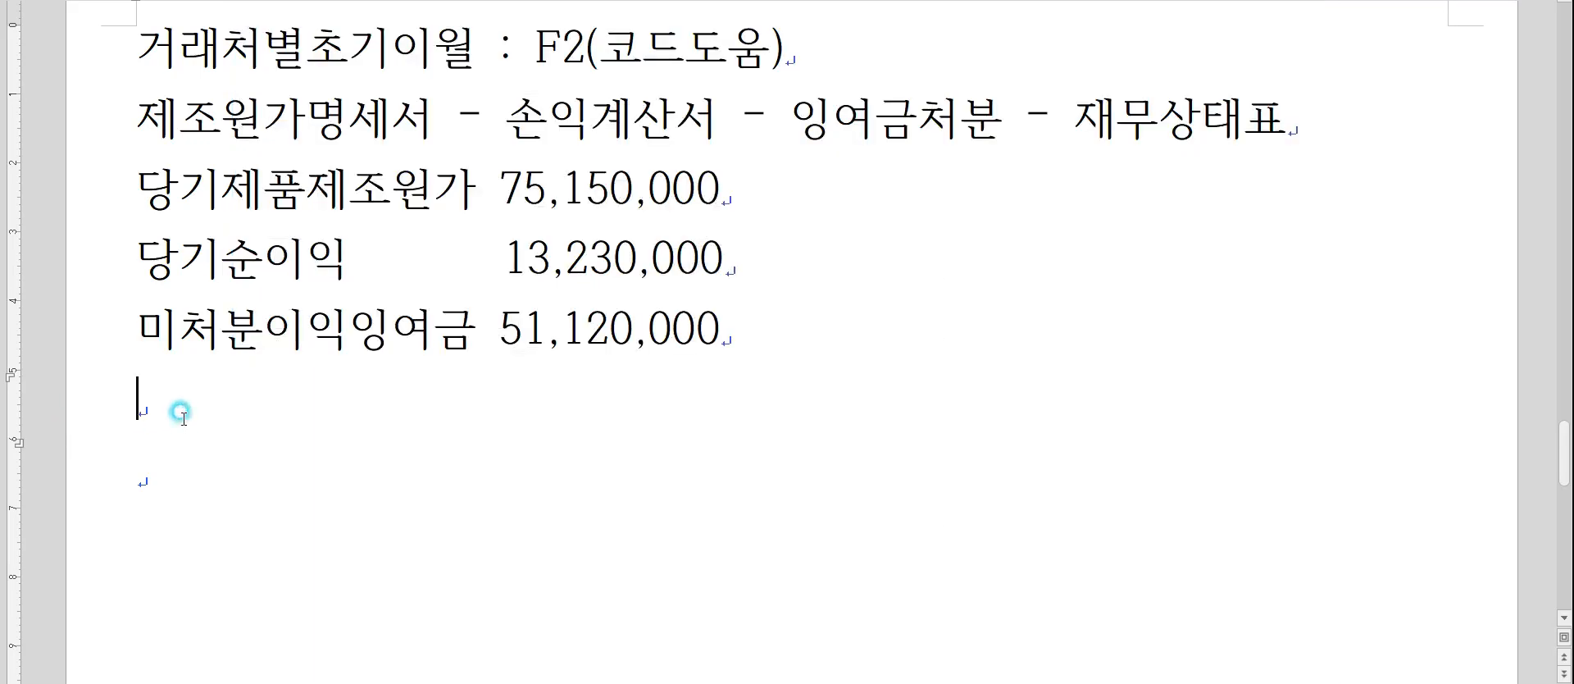
key(alt+Tab)
text(51,120,000)
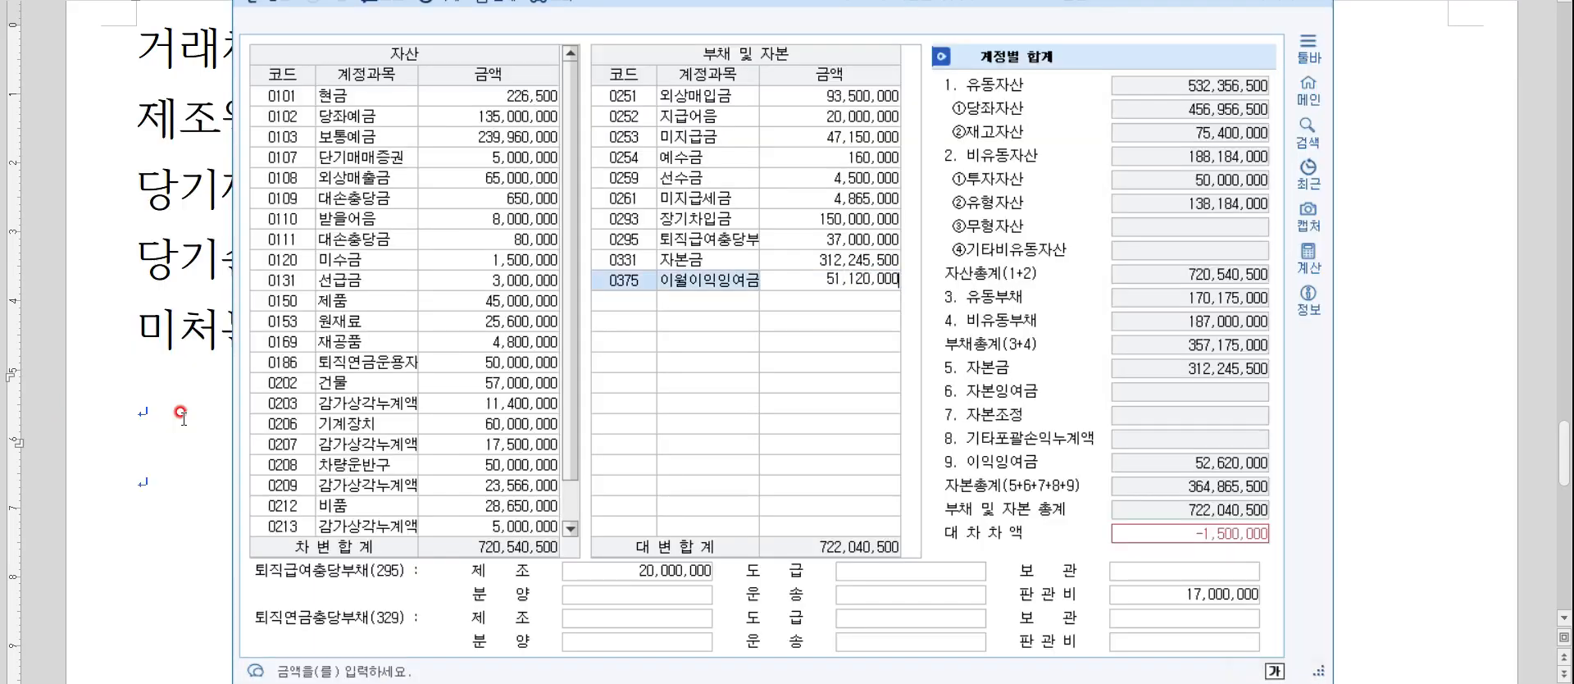
key(Return)
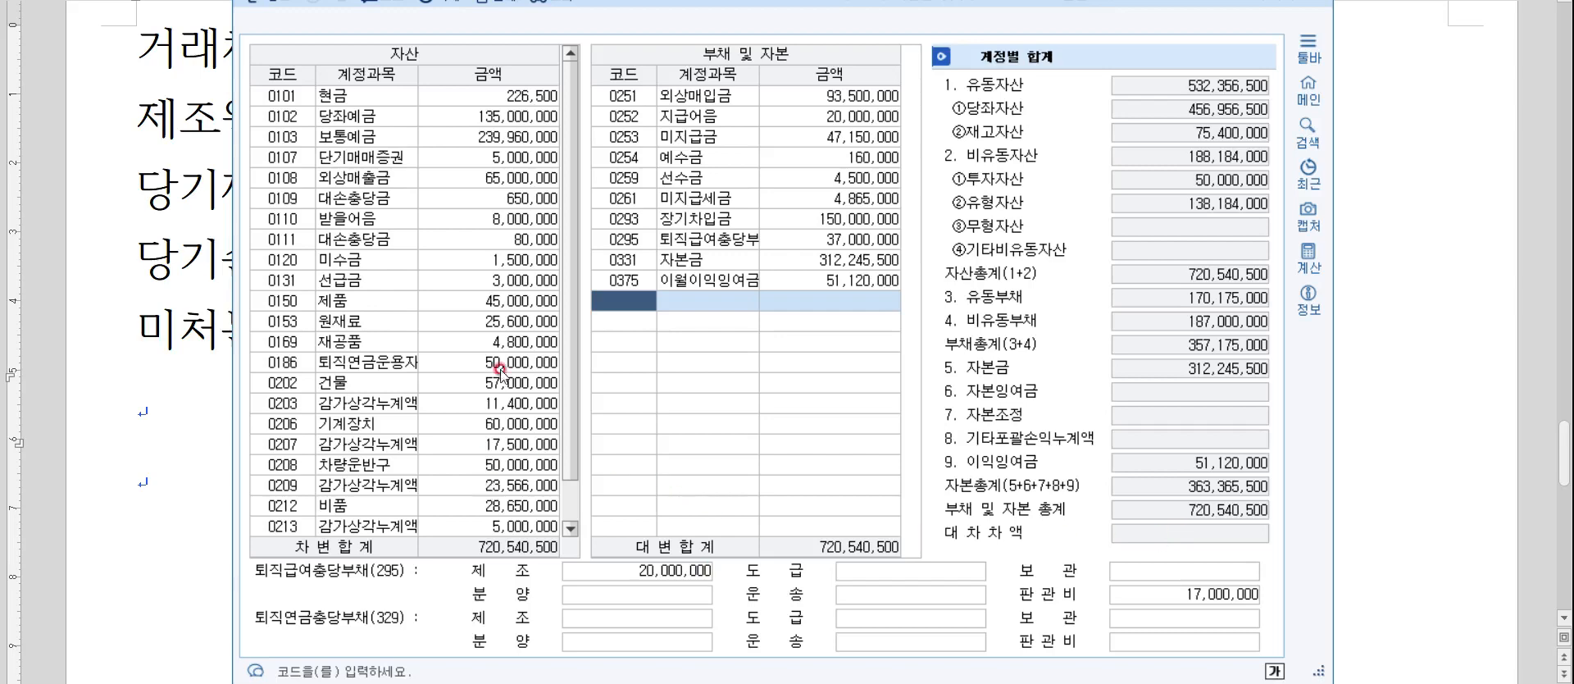
Return to the word processor document and add the heading line "문제2. 일반전표" below the 미처분이익잉여금 note.
click(65, 221)
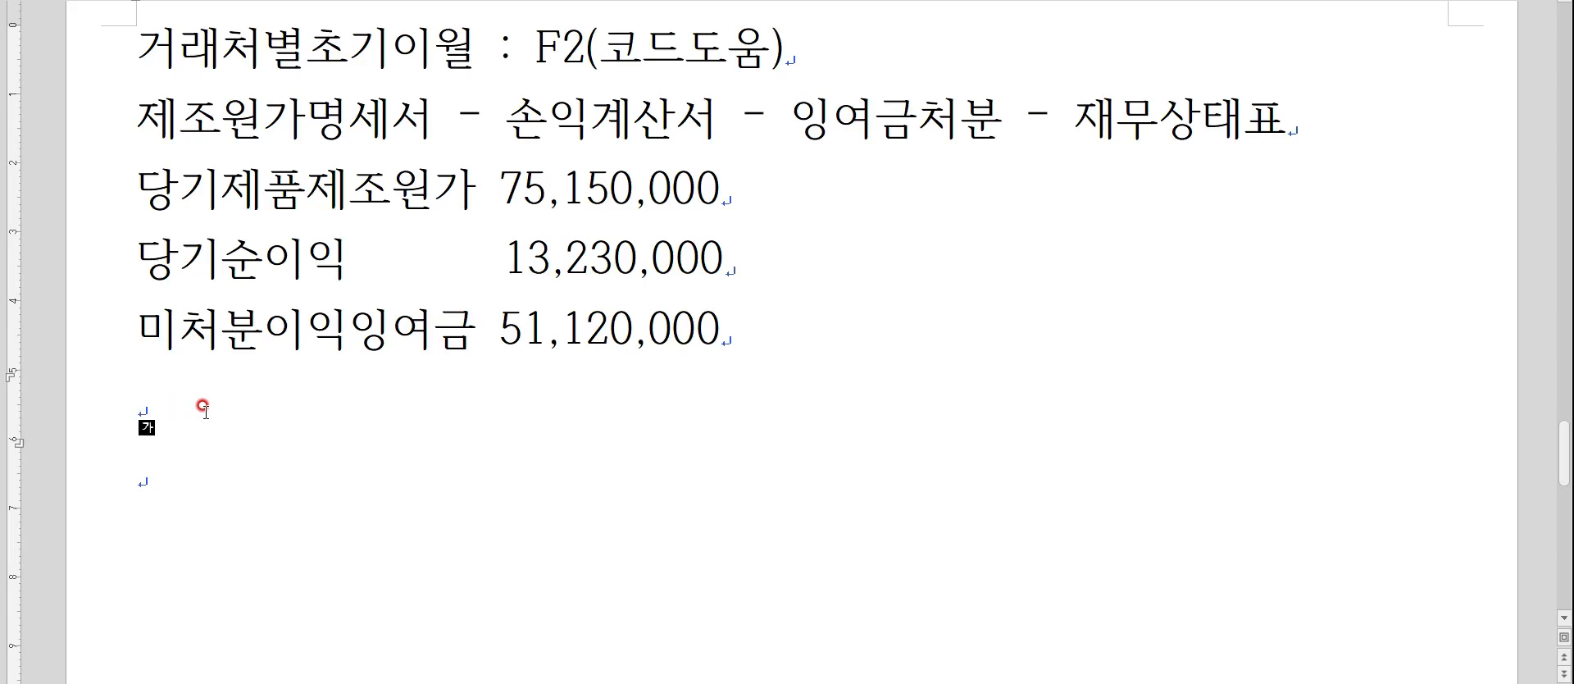
scroll(206, 410, down, 2)
scroll(206, 410, down, 2)
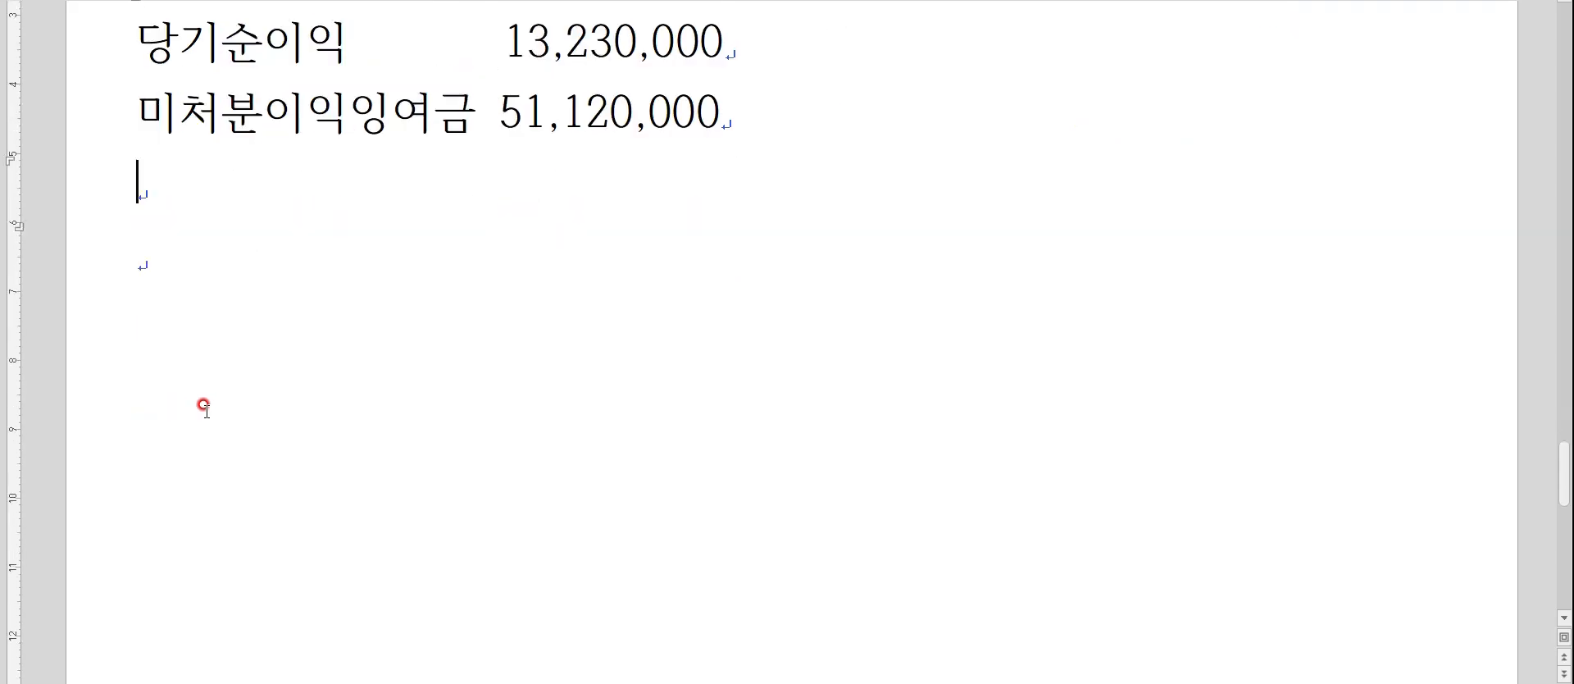
text(문제2. )
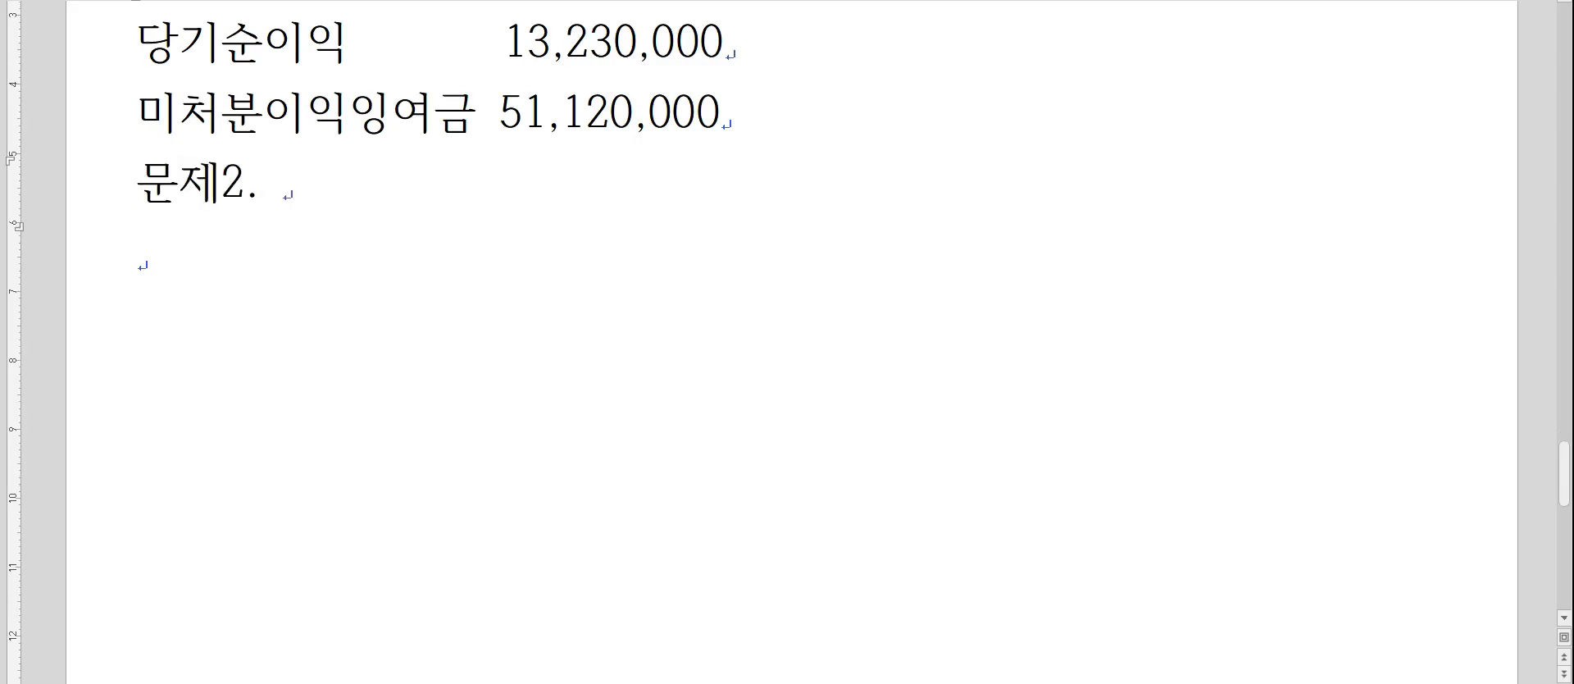
text(일반전)
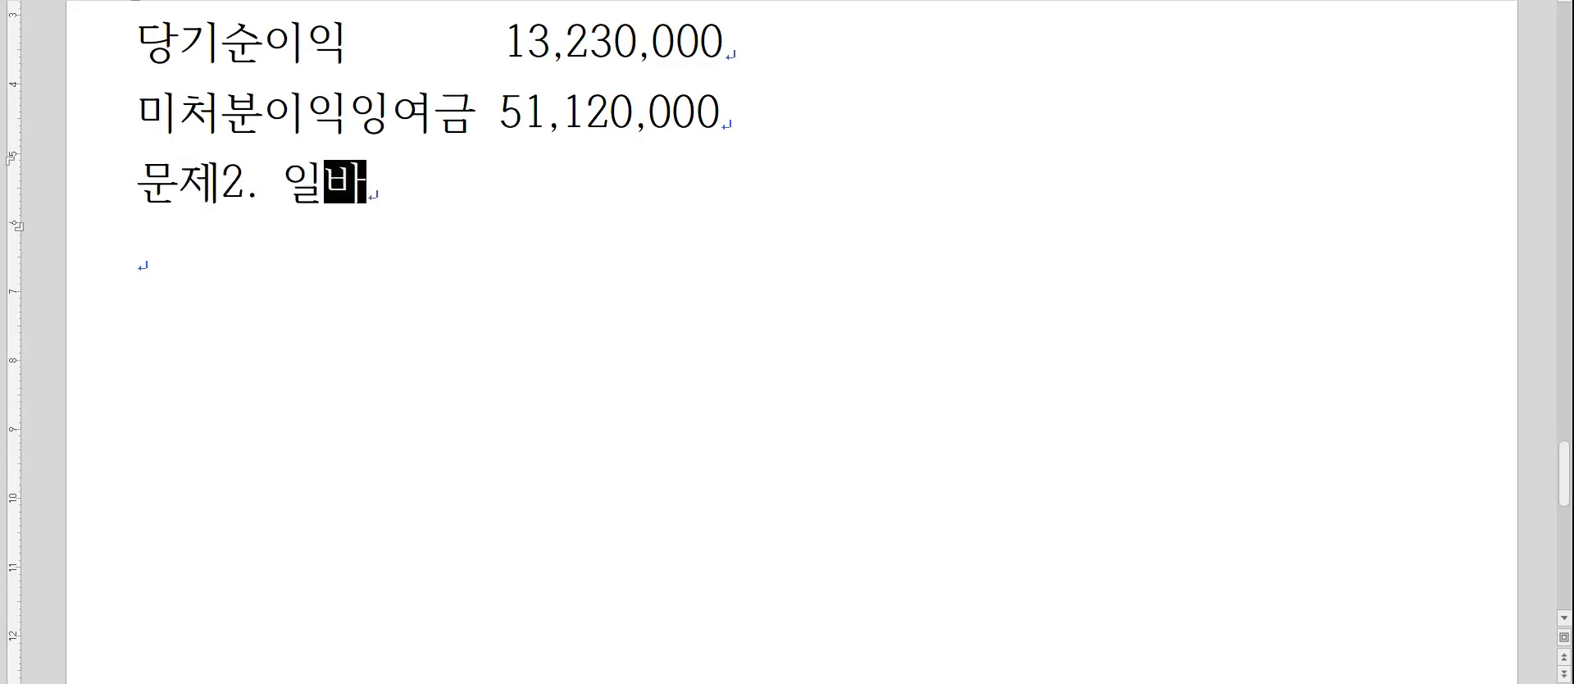
text(표)
key(Return)
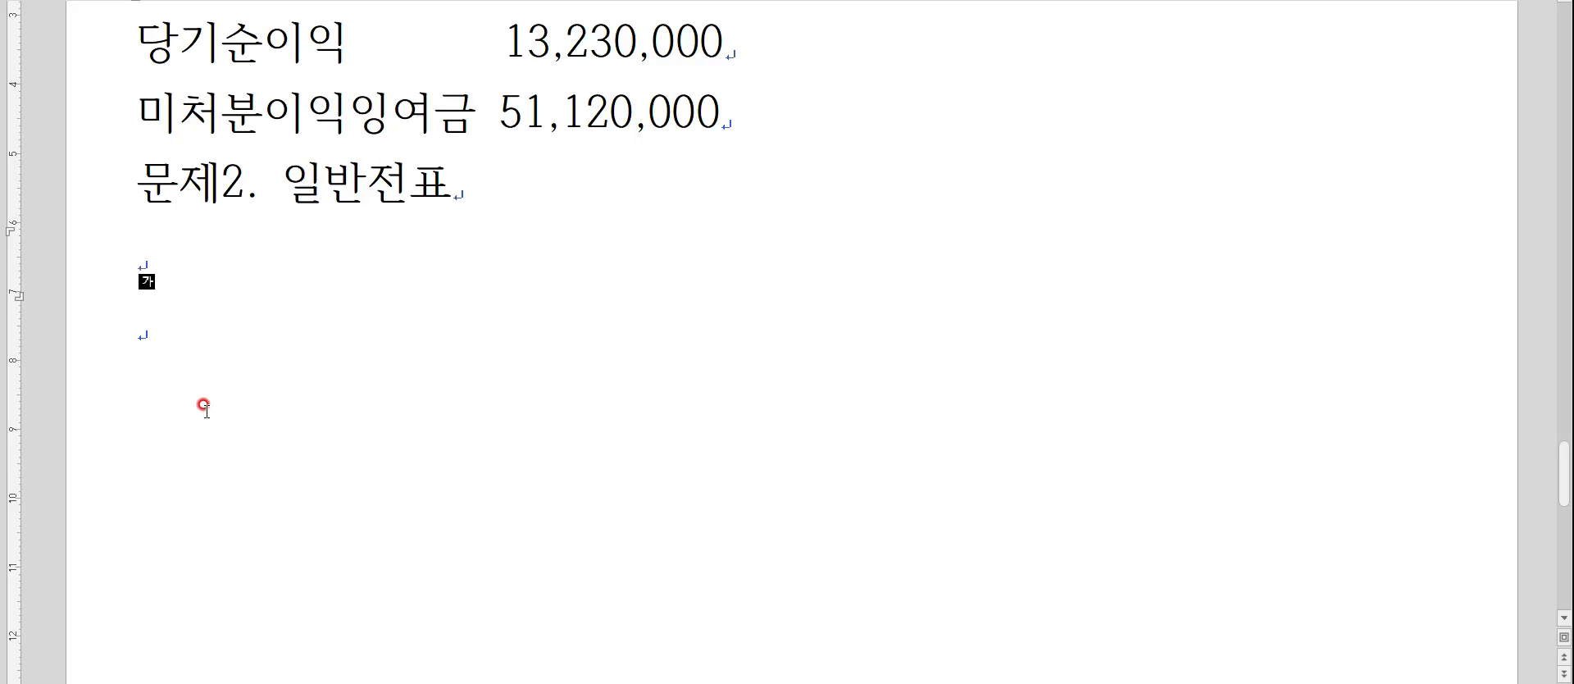
text(계약)
key(BackSpace)
key(BackSpace)
key(BackSpace)
key(BackSpace)
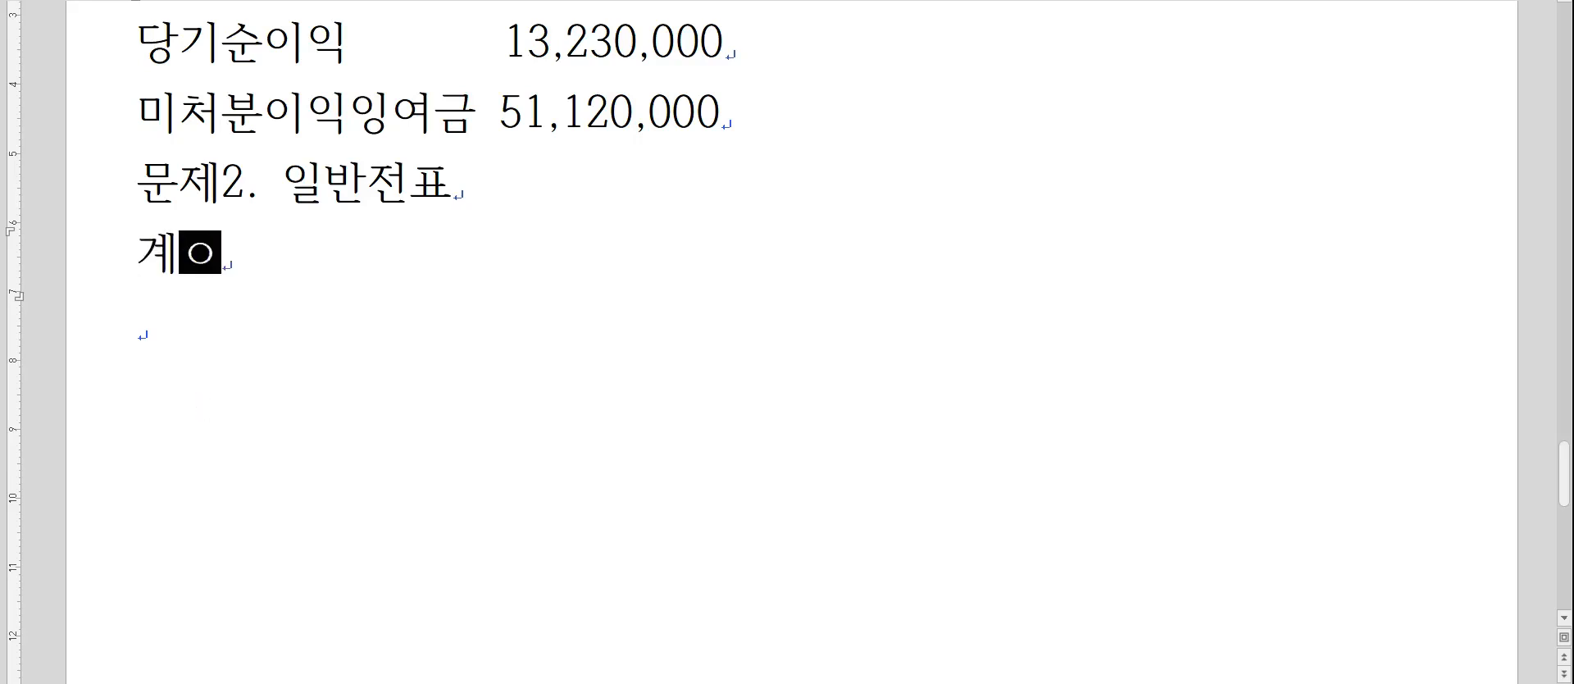
text(가ㅓ래ㄱ)
key(BackSpace)
key(BackSpace)
key(BackSpace)
key(BackSpace)
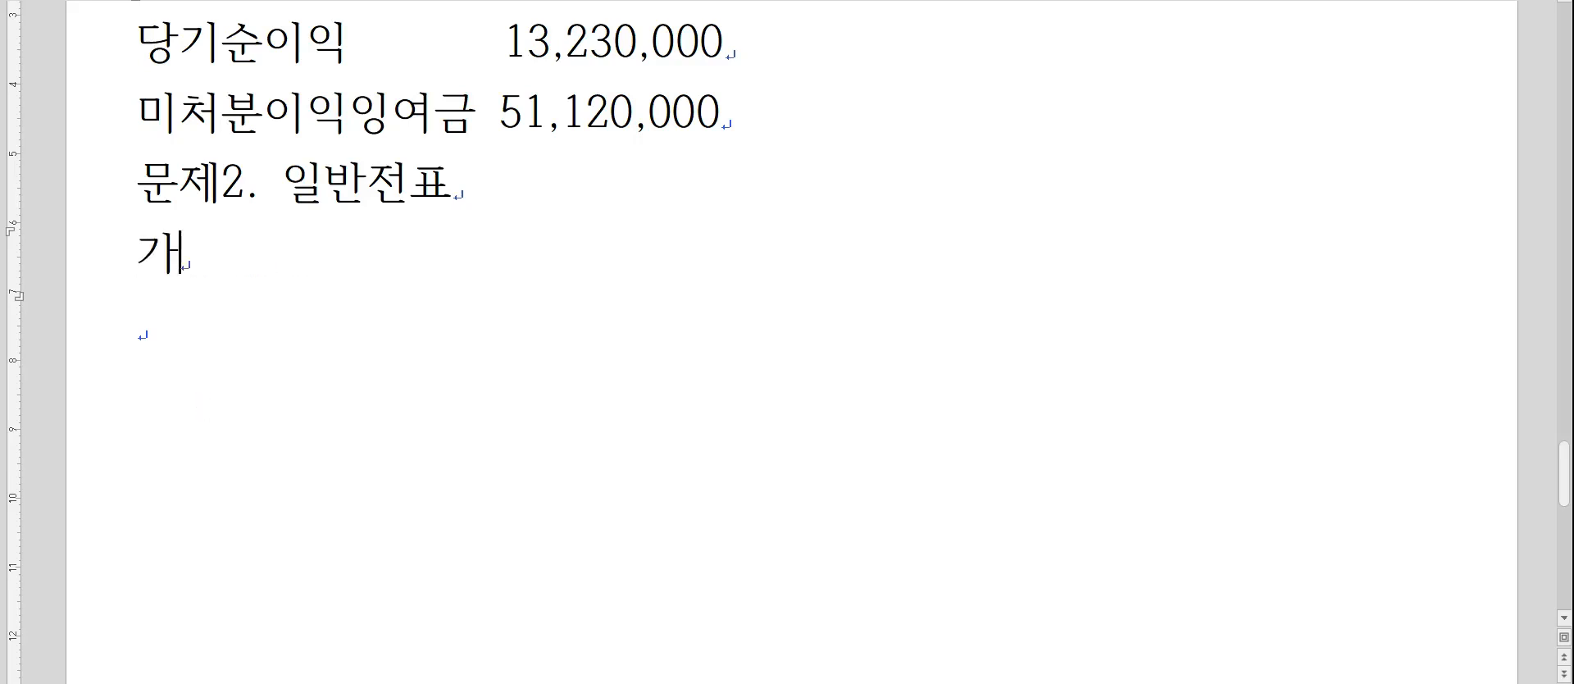
Add the note "거래가 아닌 것? 계약, 약속, 주문, 보관, 채용" below the 문제2 heading.
text(거래가 아닌 거)
text(ㅅ? 계약, 얬)
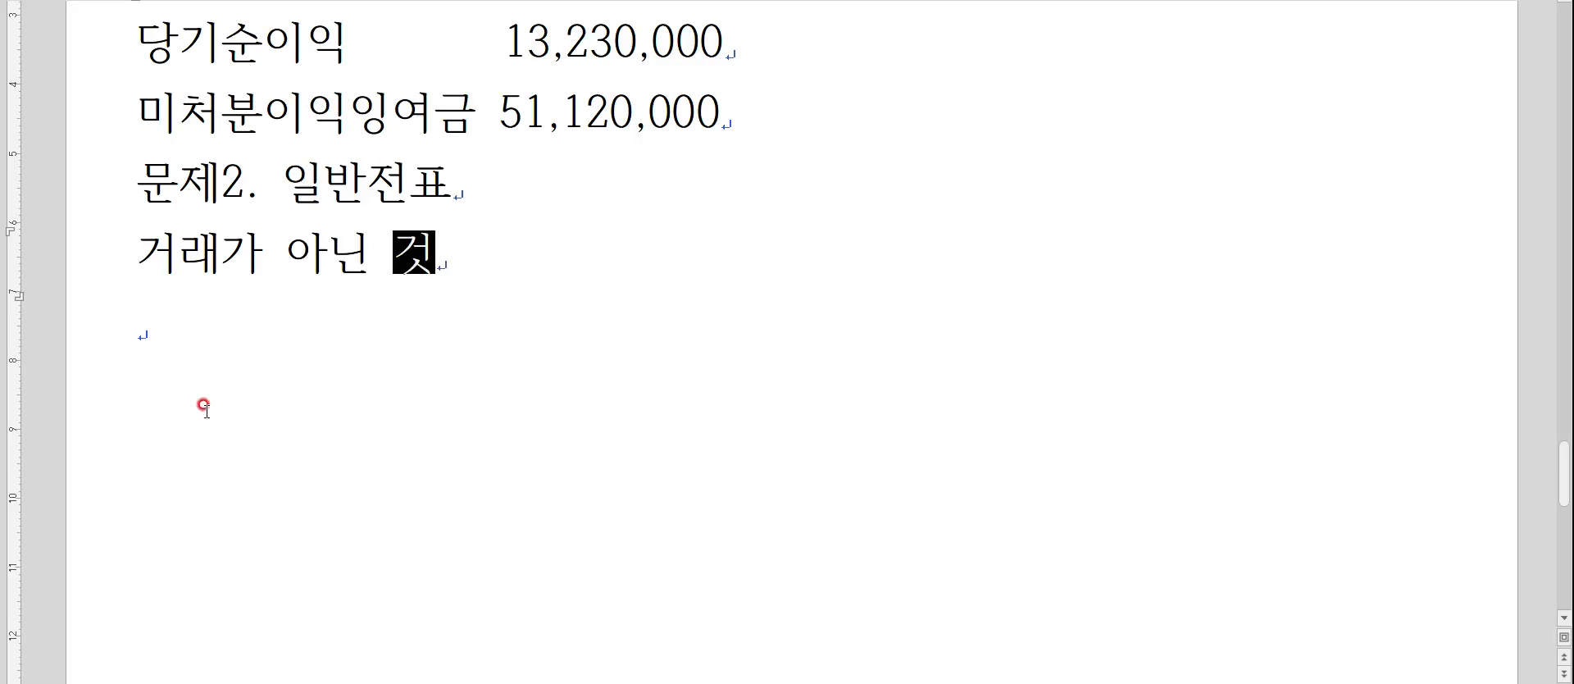
key(BackSpace)
text(ㄱ속, 주문, 보관)
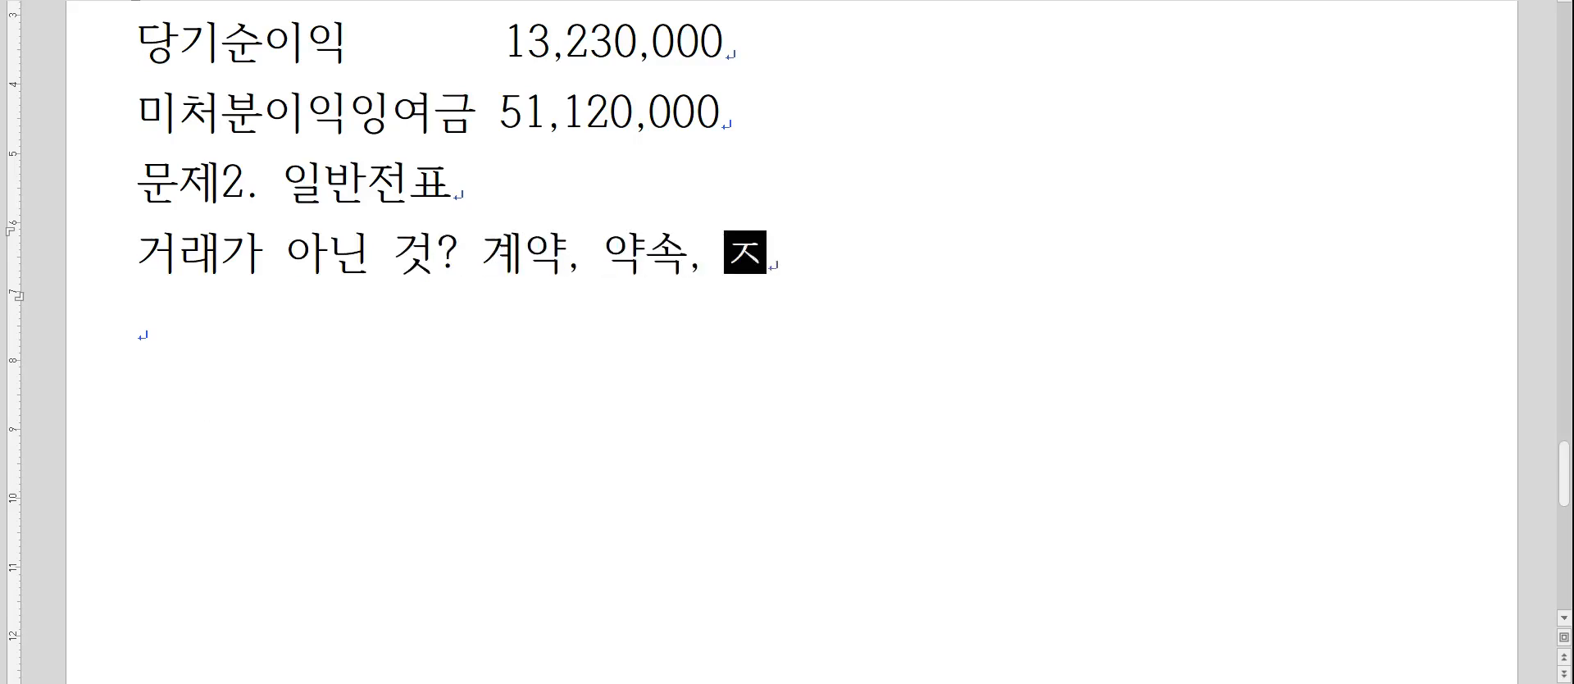
text(, 채용)
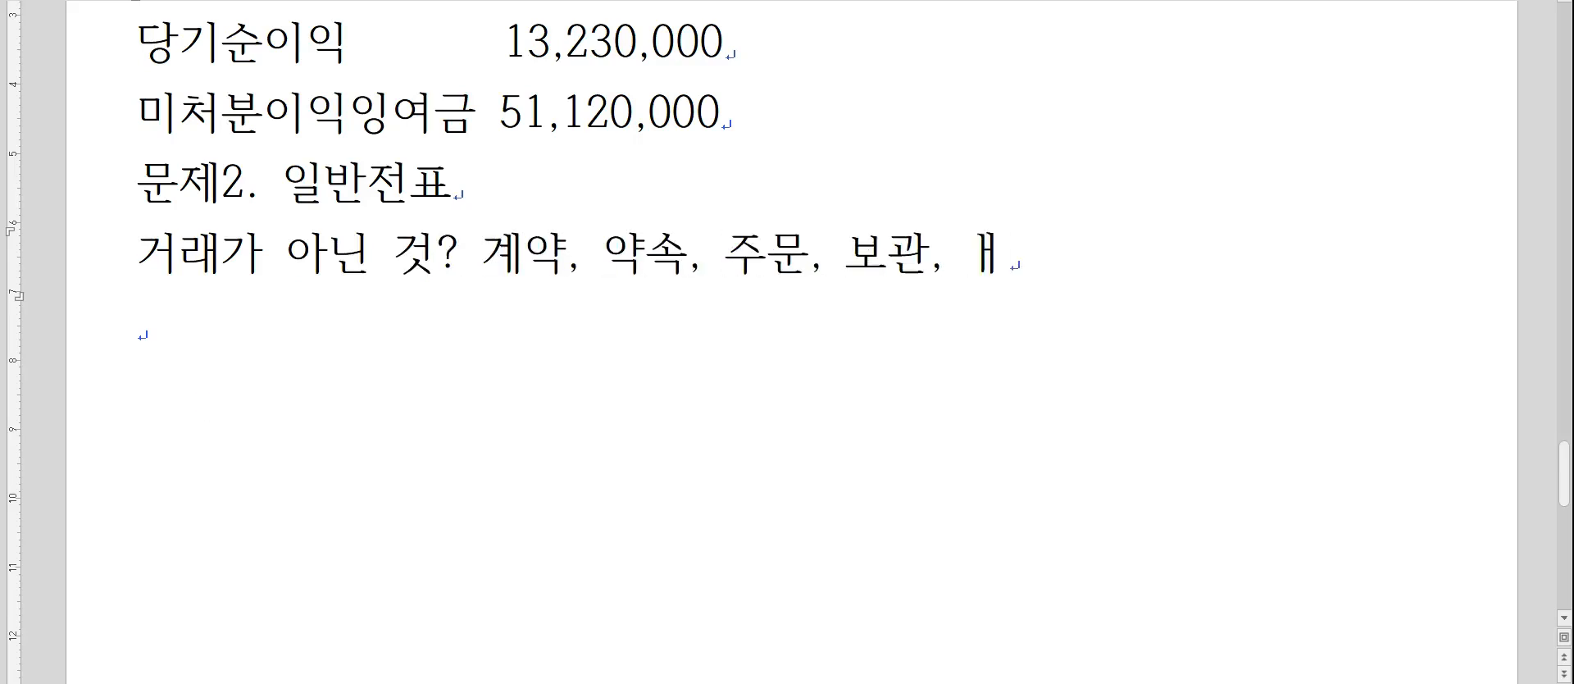
Complete the non-transaction note with "담보 등" and add the line "8월27일 /당좌예금1,600,000" below it.
text(, 담보 등)
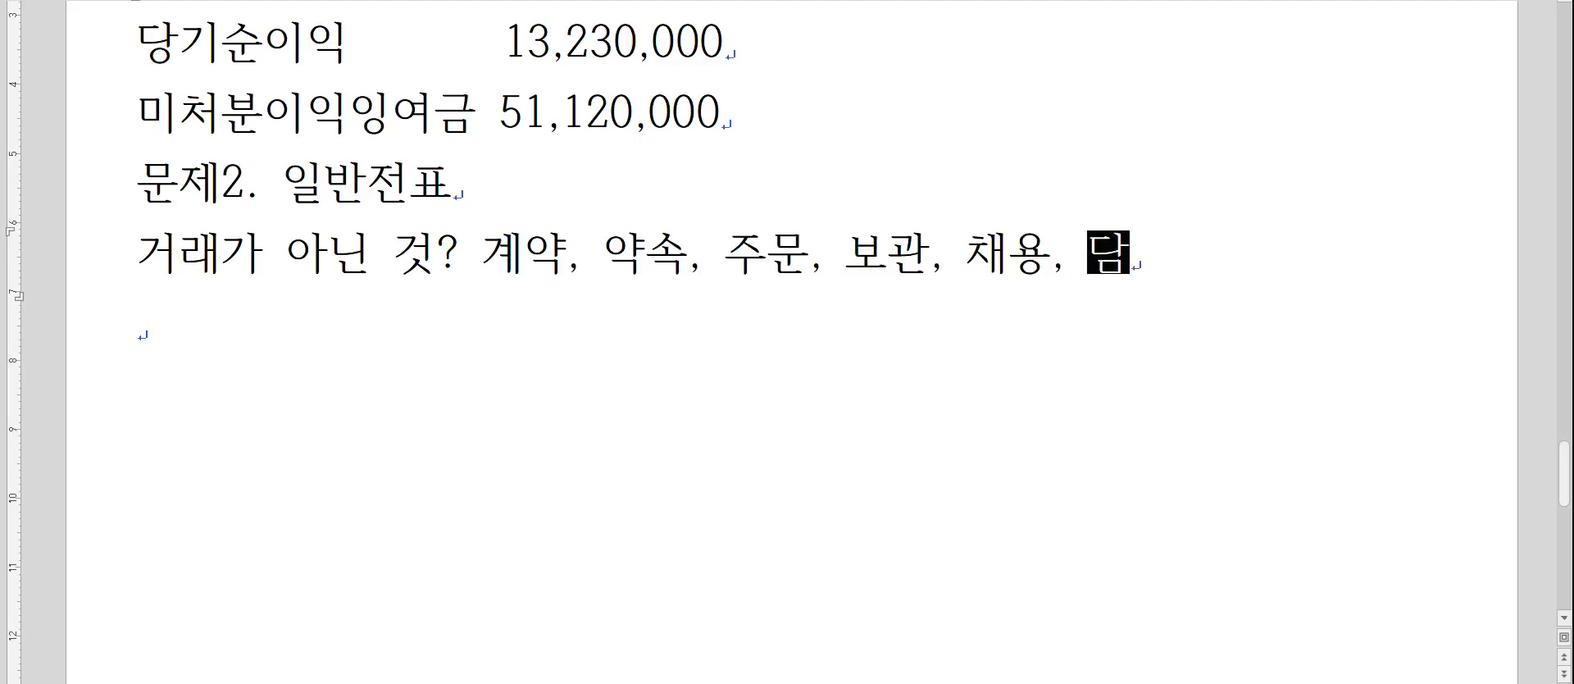
key(Return)
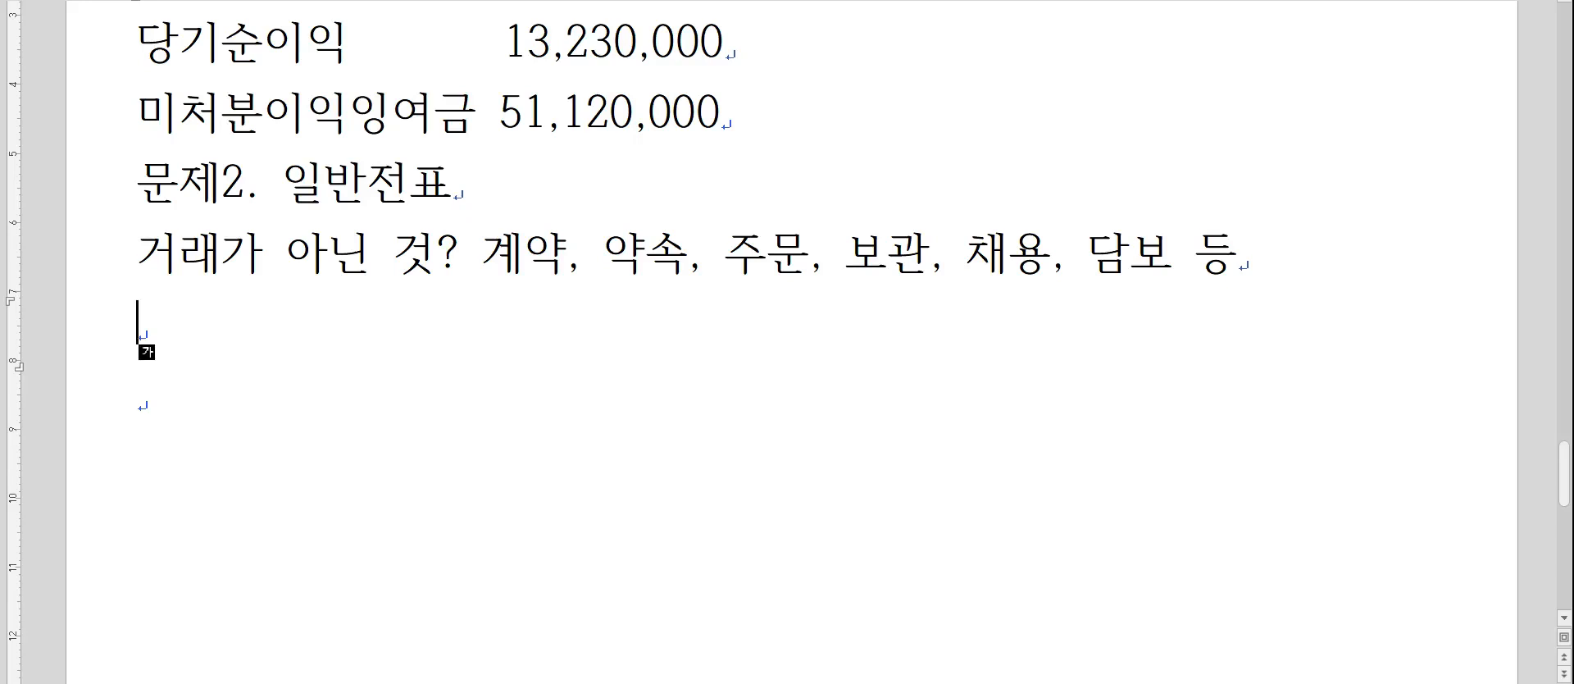
click(205, 407)
text(8월)
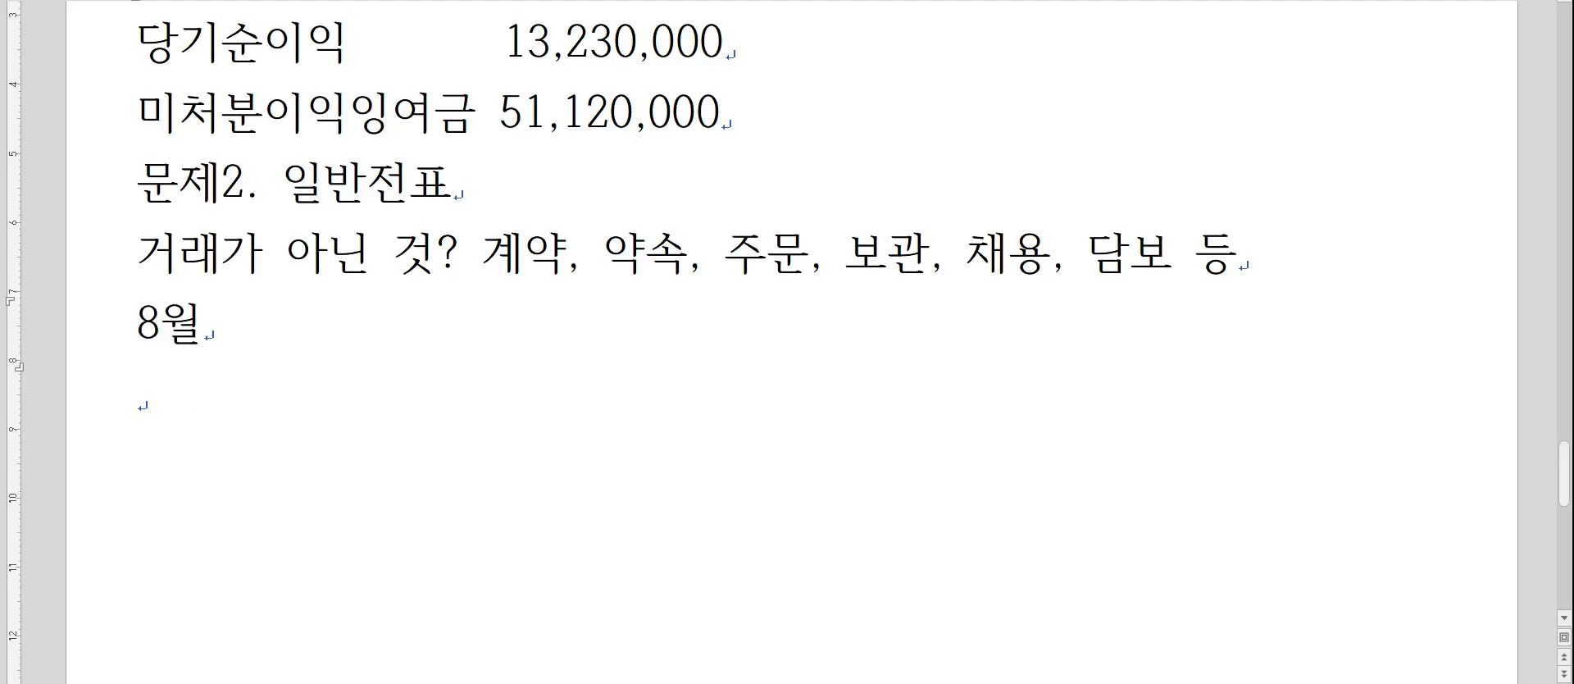
text(27)
text(일 /)
text(당좌예금)
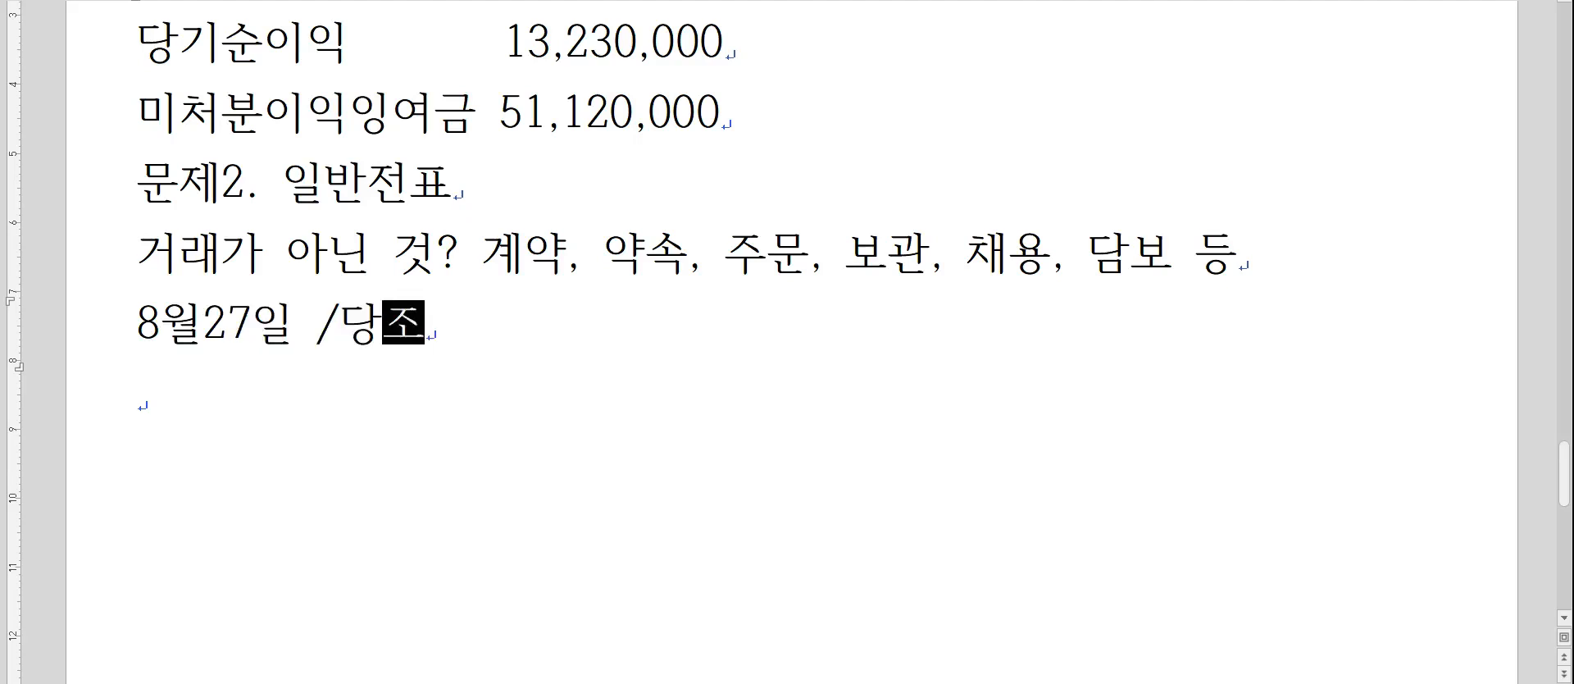
text(1,600,000)
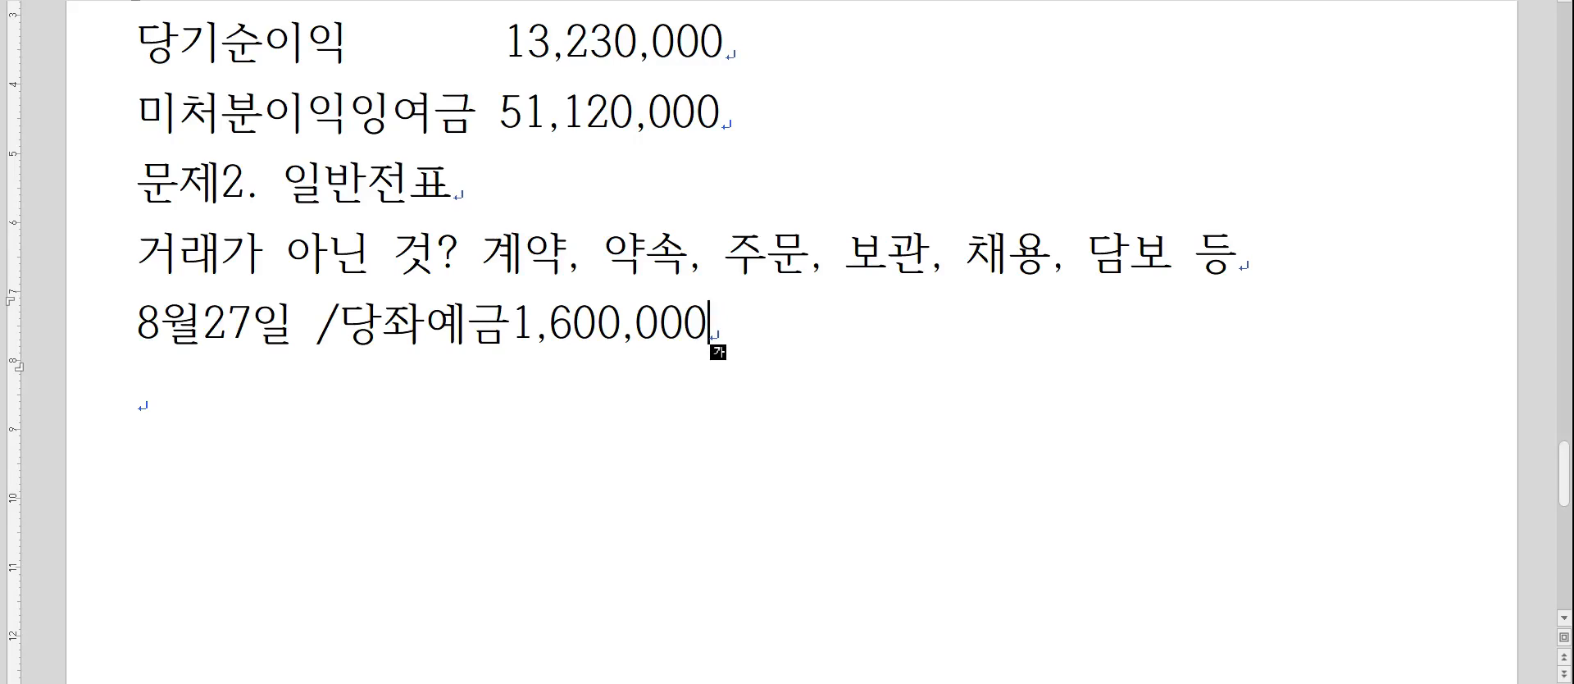
Insert the debit "선급금1,600,000(풍암)" before the slash in the 8월27일 entry.
key(Left)
key(Left)
key(Left)
key(Left)
key(Left)
key(Left)
key(Left)
key(Left)
key(Left)
key(Left)
key(Left)
key(Left)
key(Left)
key(Left)
text(선급금)
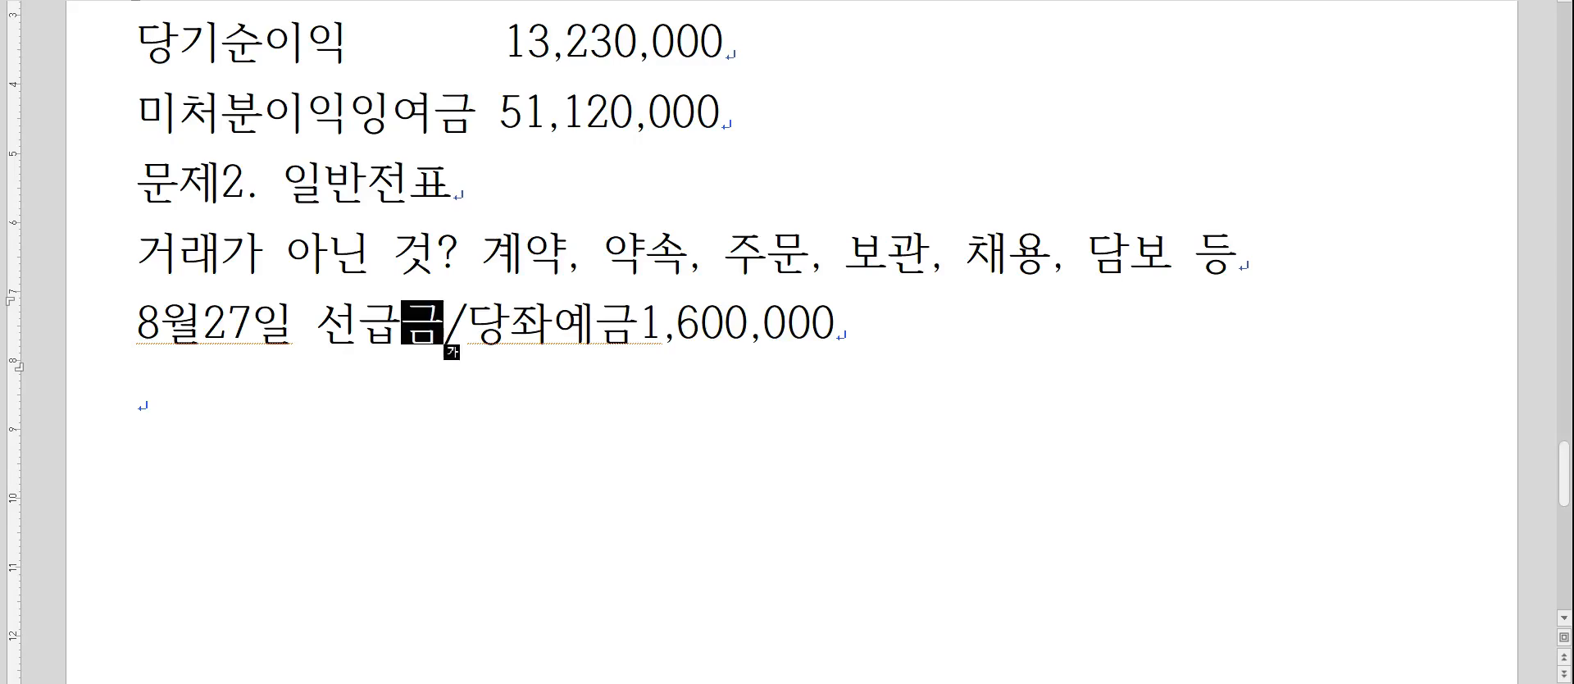
text(1,600,0)
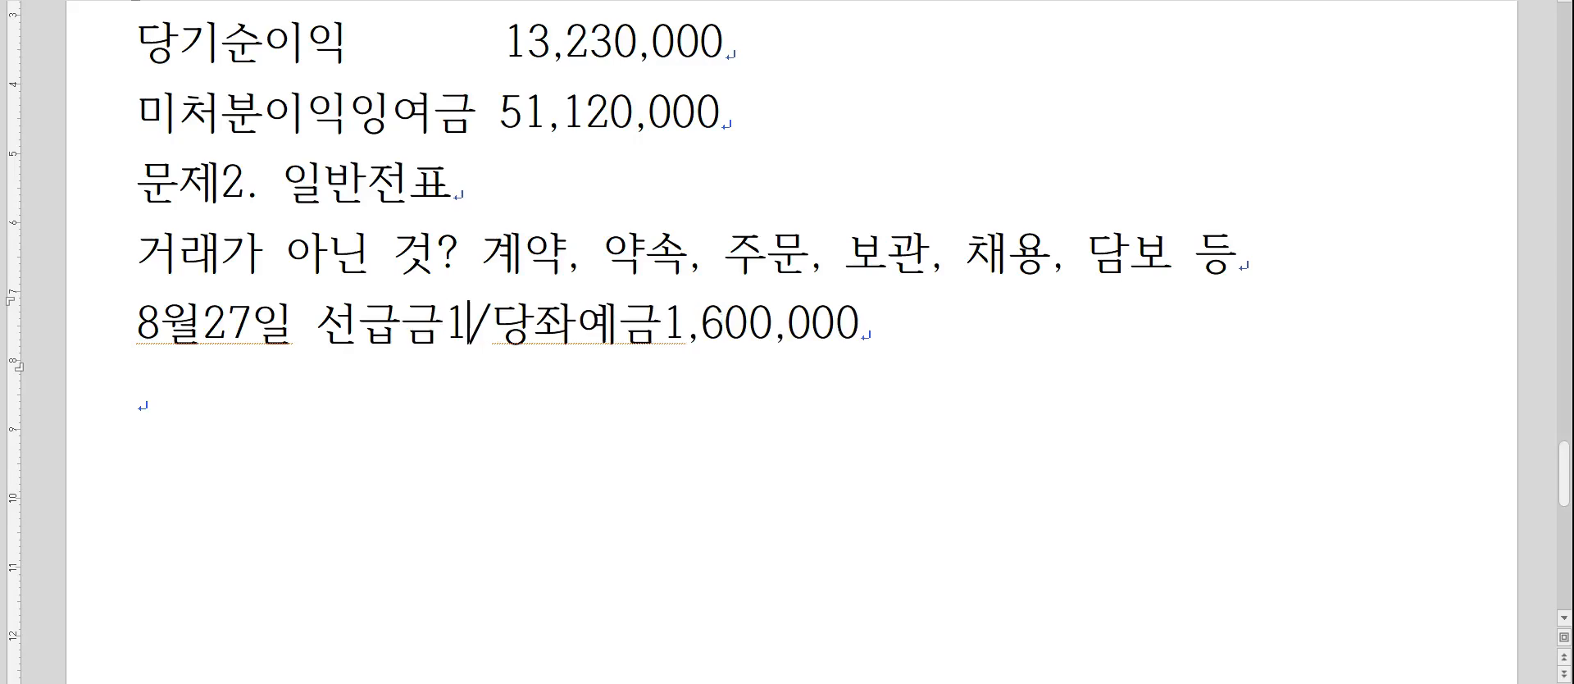
text(00)
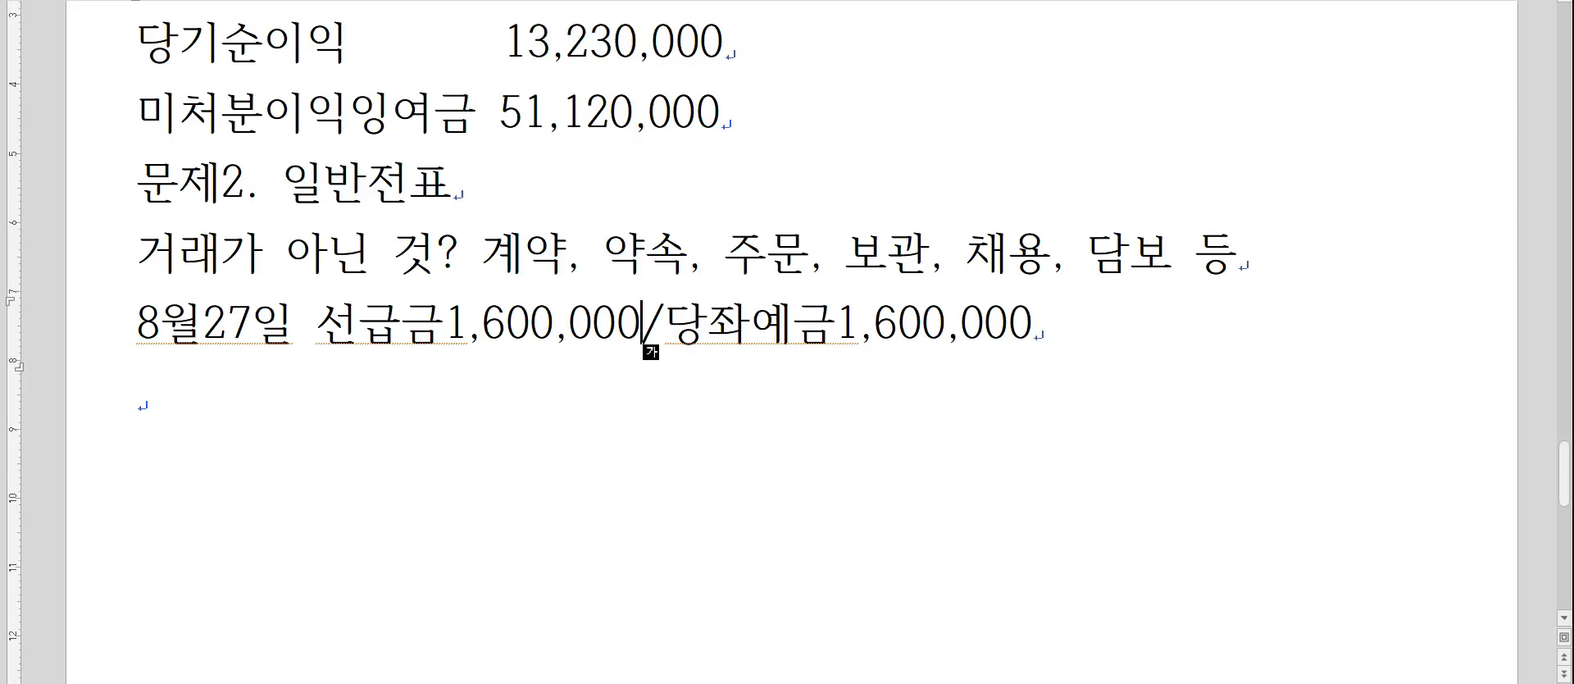
text((풍암))
key(End)
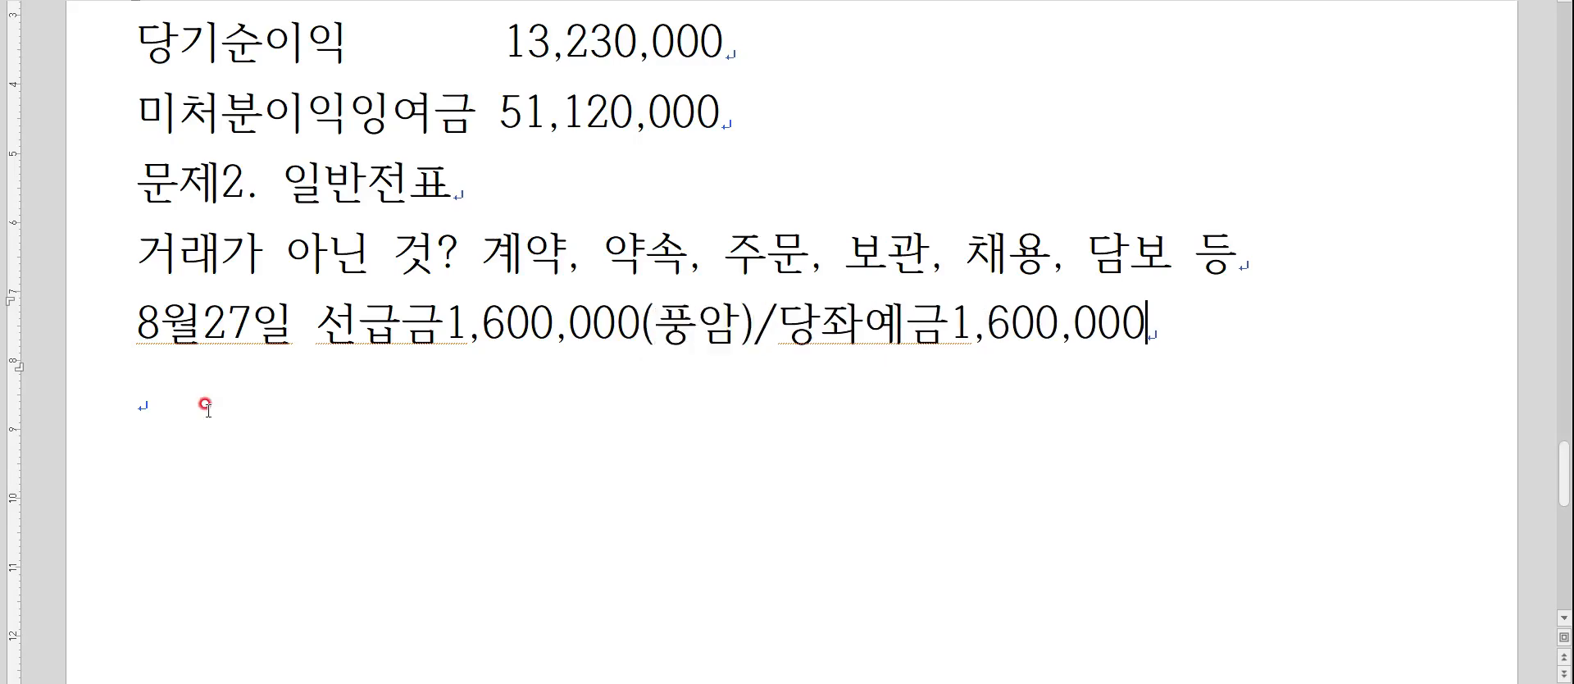
Add the line "9월17일 외상매입금25,000,000(안동)/보통예금20,000,000" below the 8월27일 entry.
key(Return)
key(Return)
key(Up)
scroll(312, 365, down, 2)
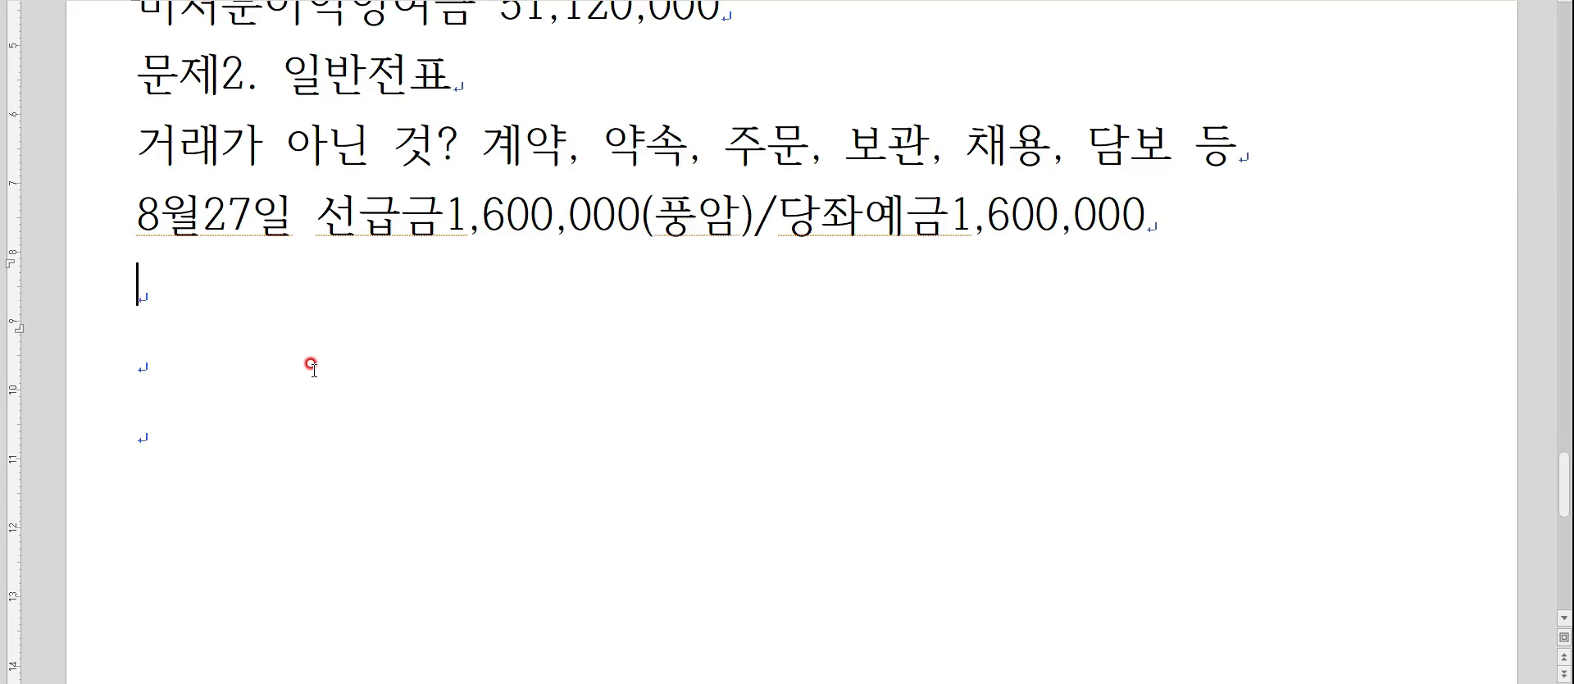
key(Hangul)
text(9월17ㅇ)
text(일 외상매입금)
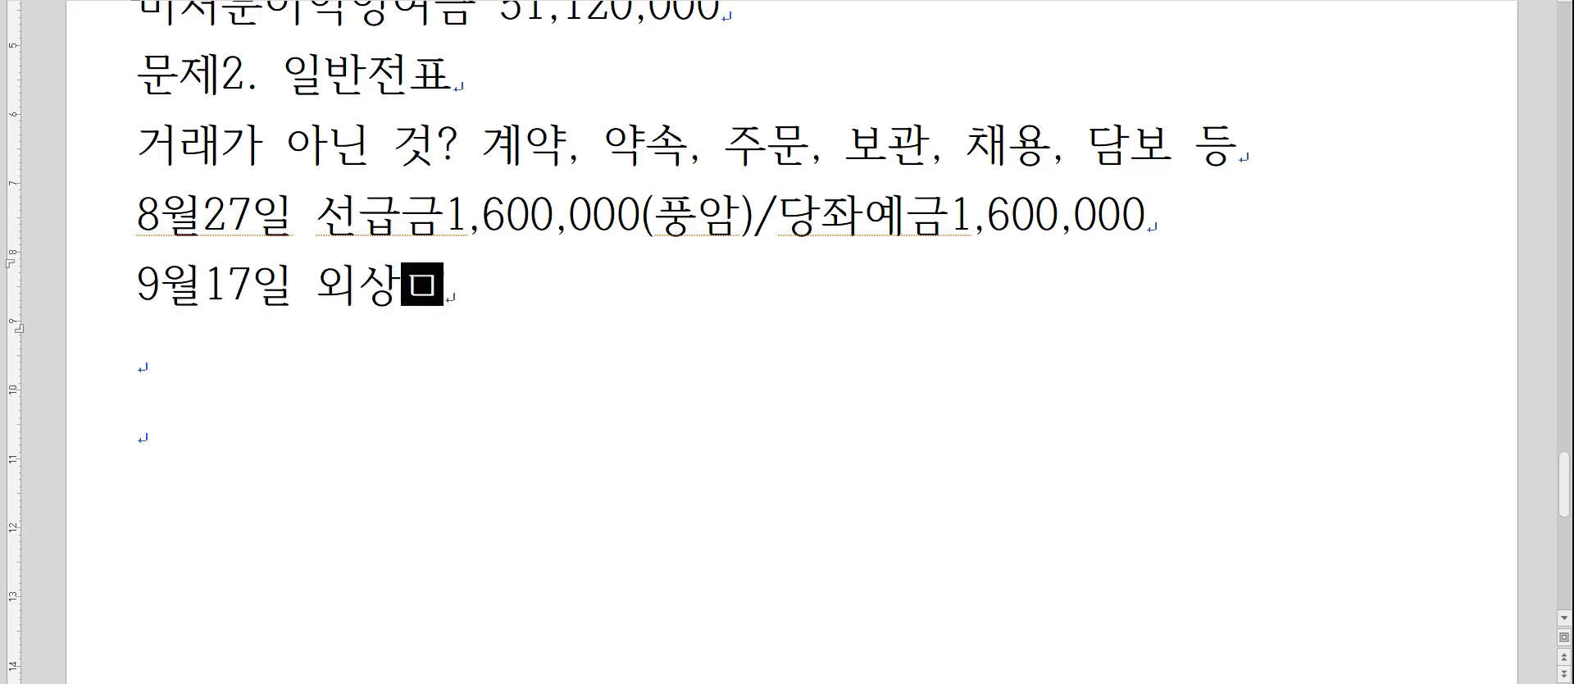
text(25,00)
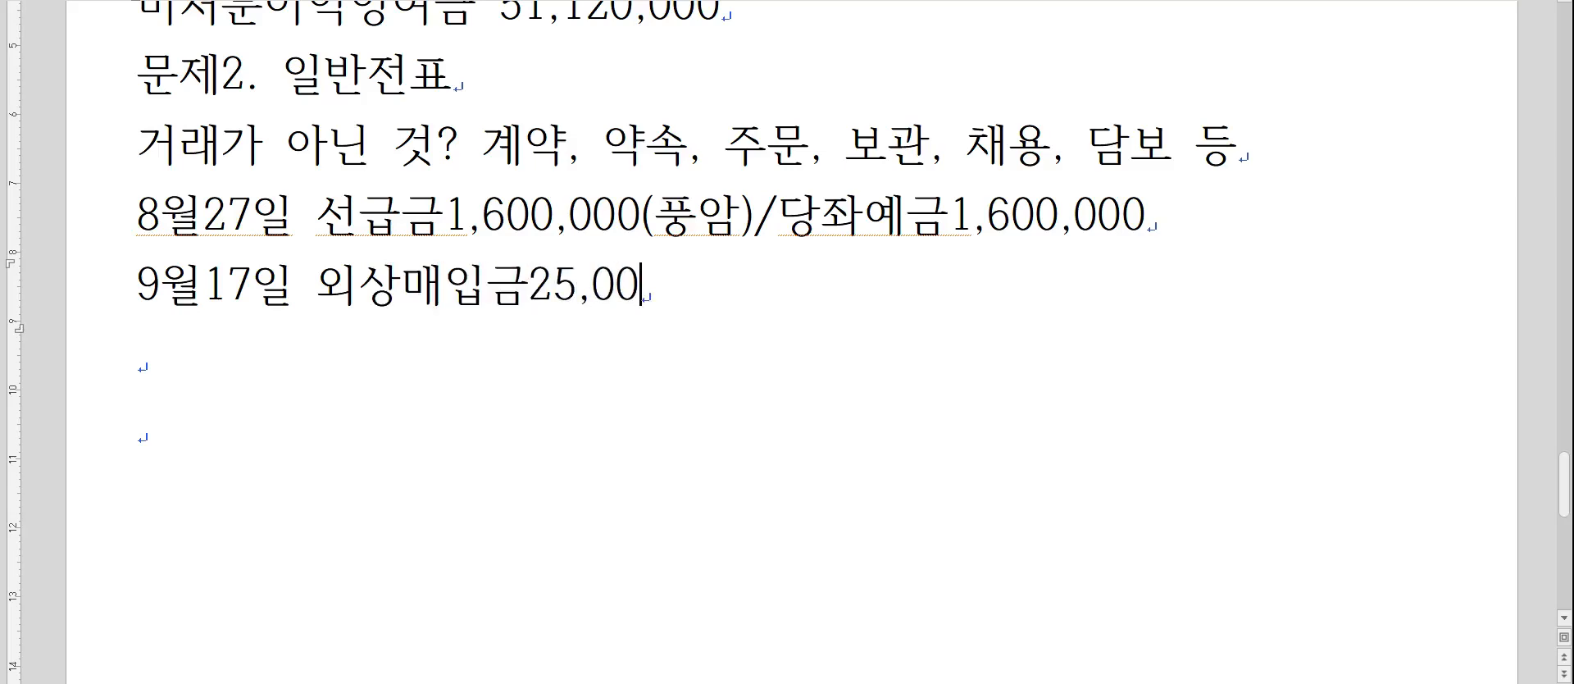
text(0,000(안동)
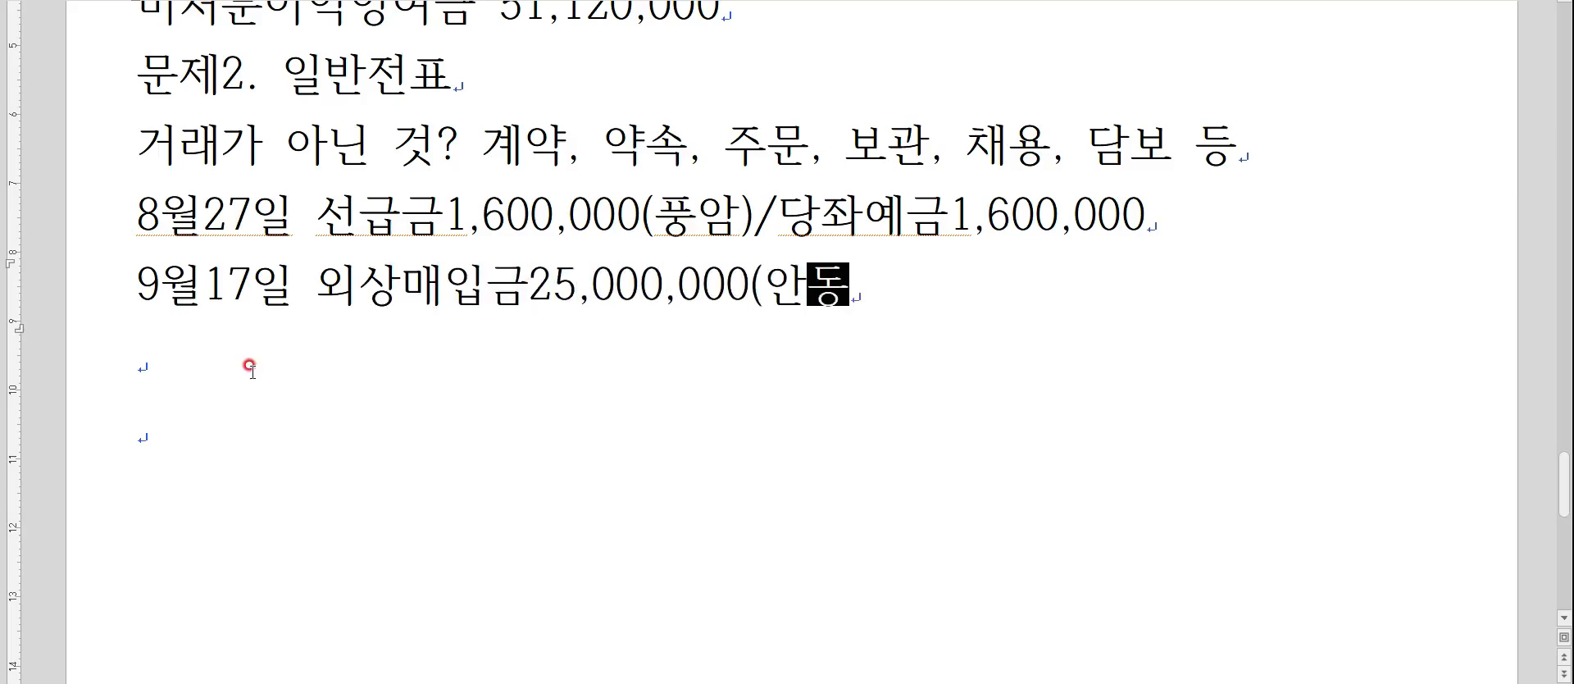
text()/보통예금20,0)
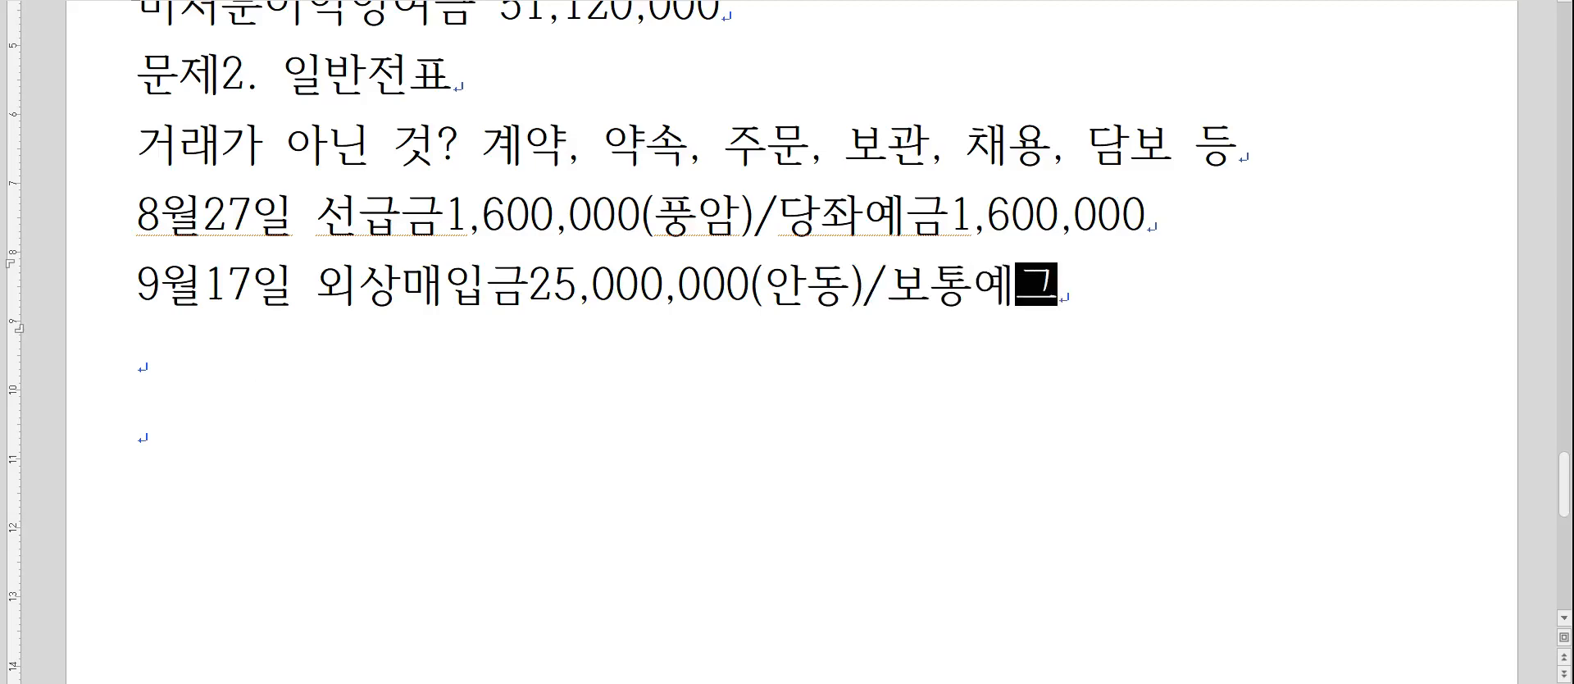
text(00,000,000)
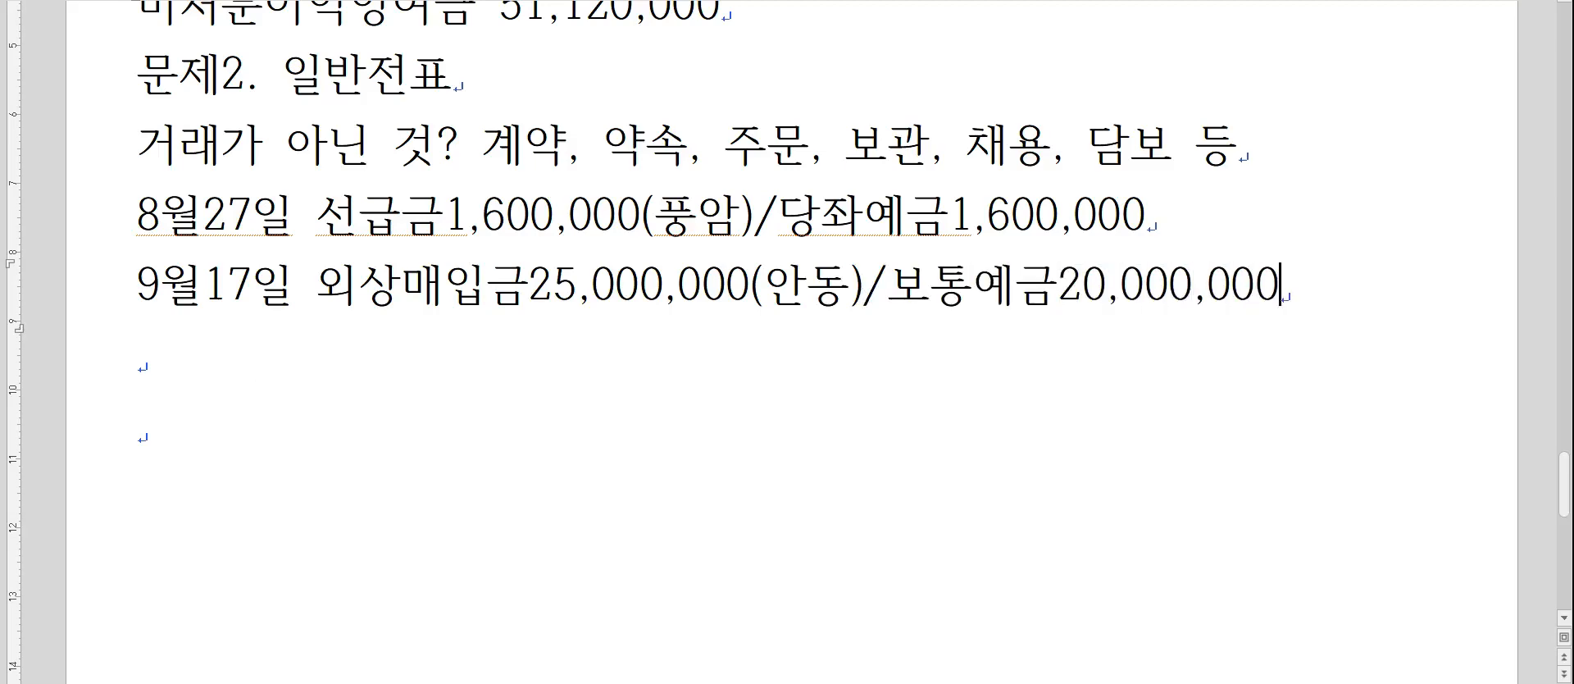
key(Return)
key(Hangul)
scroll(323, 380, down, 1)
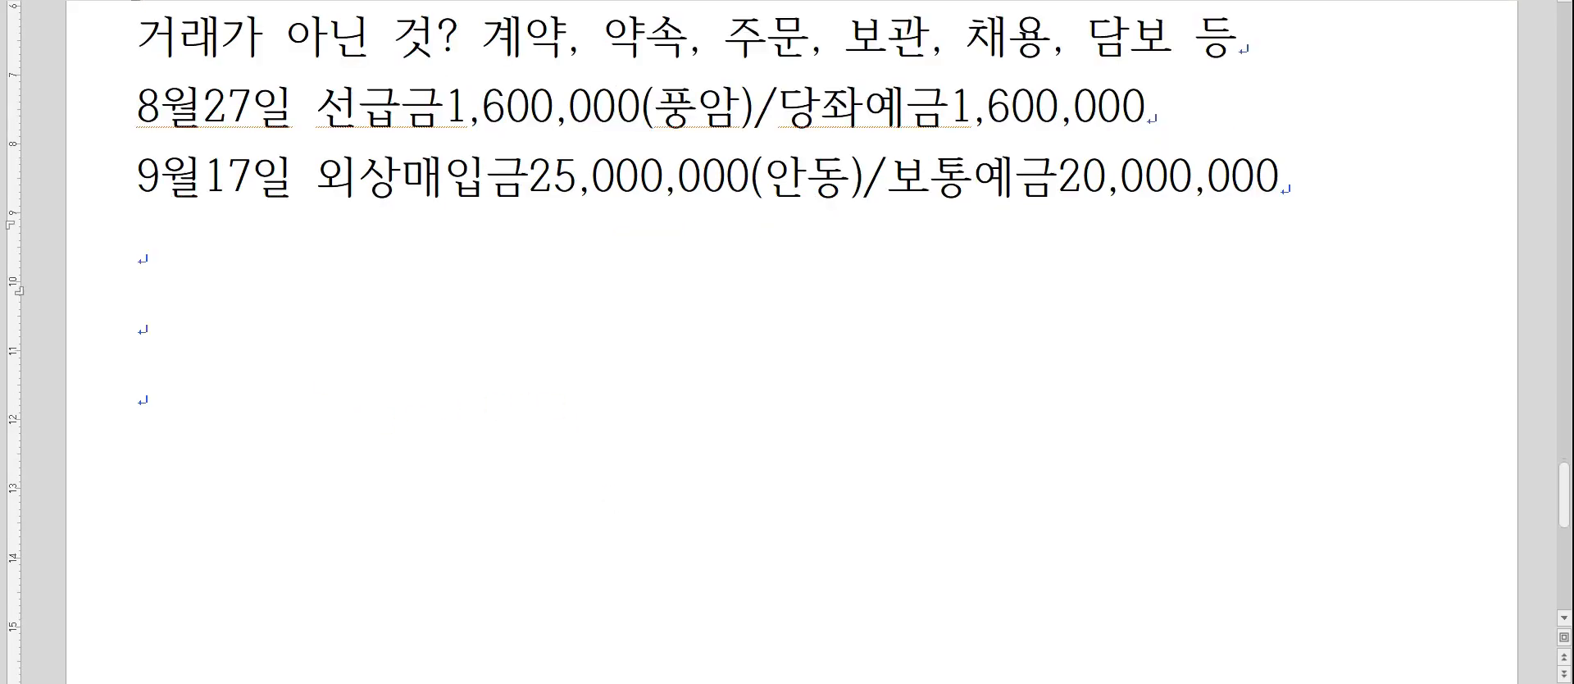
Switch to the accounting program, open 일반전표입력 and look up the account name containing 면제 on a debit row.
click(682, 679)
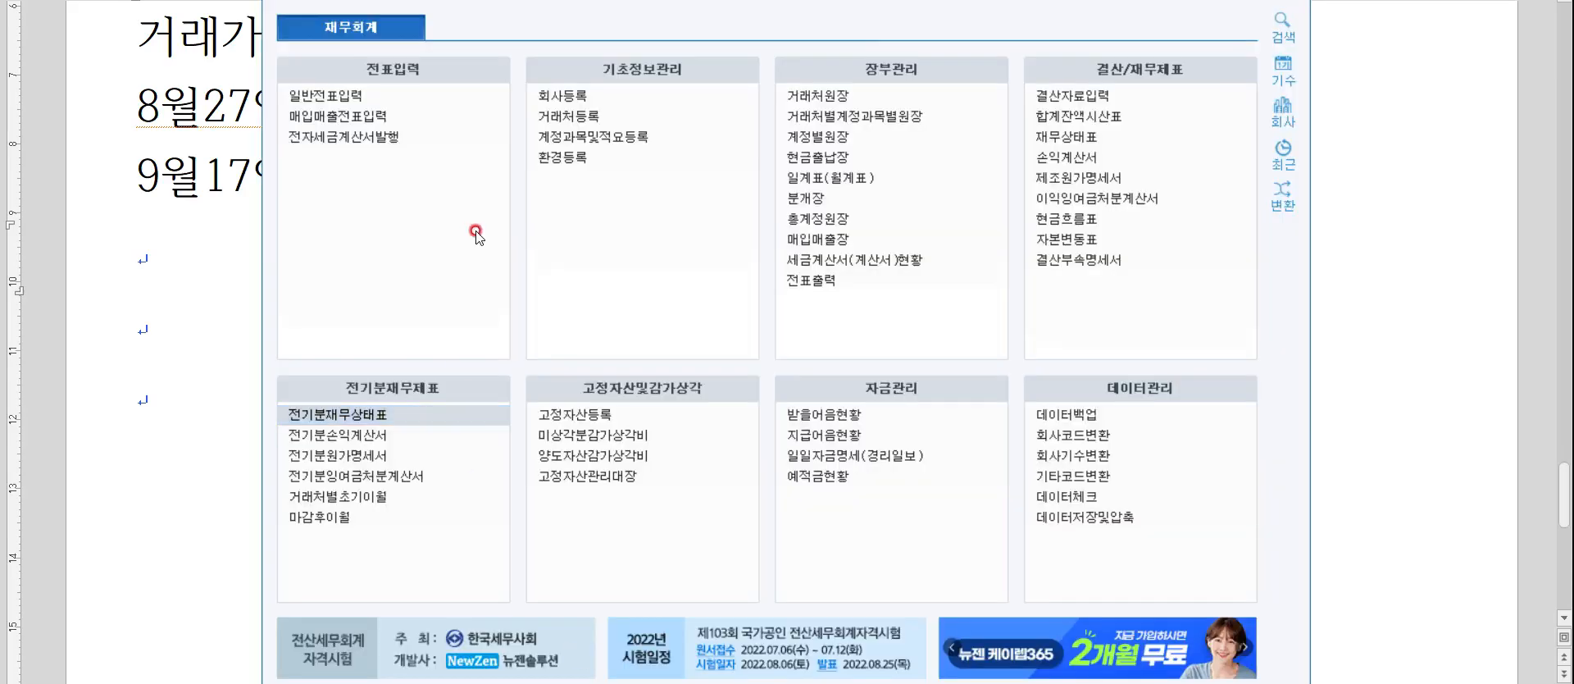
click(388, 96)
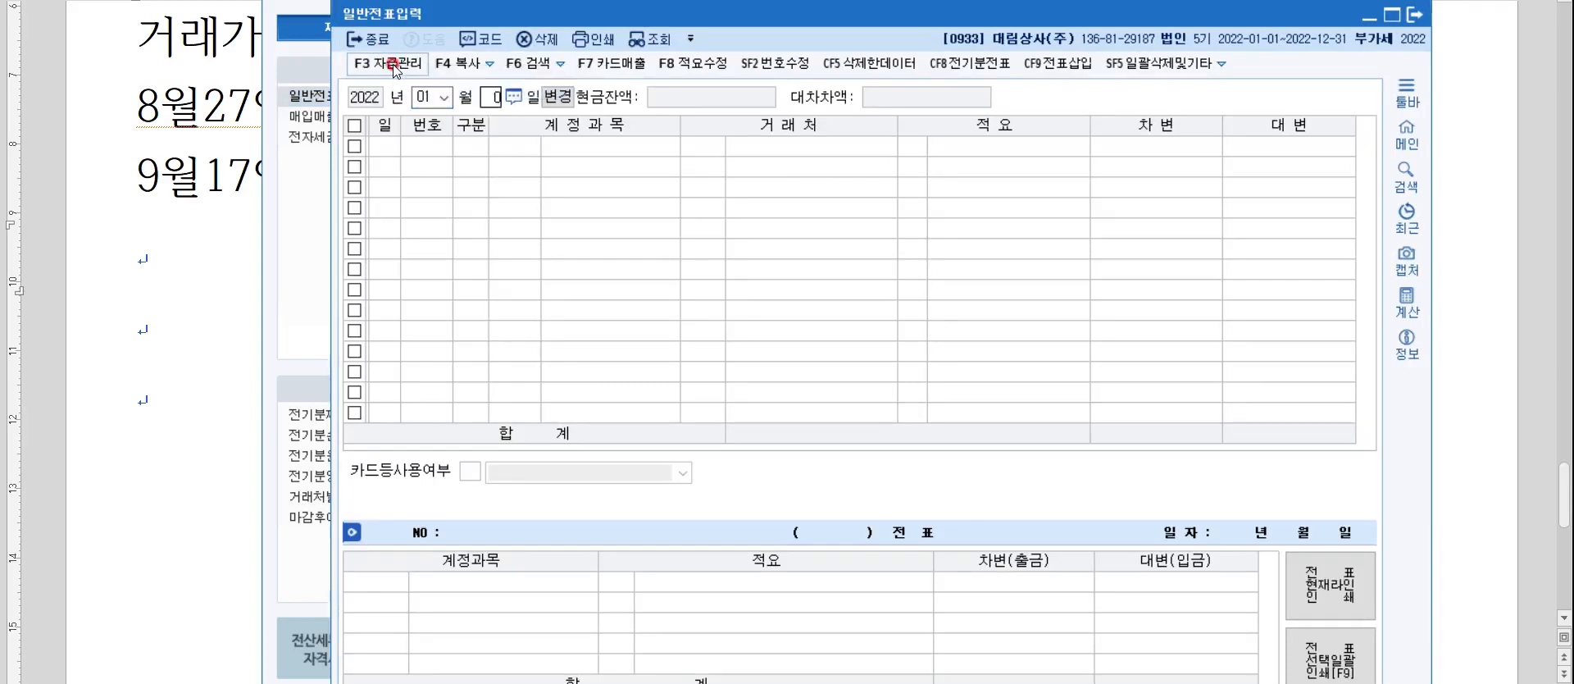
key(3)
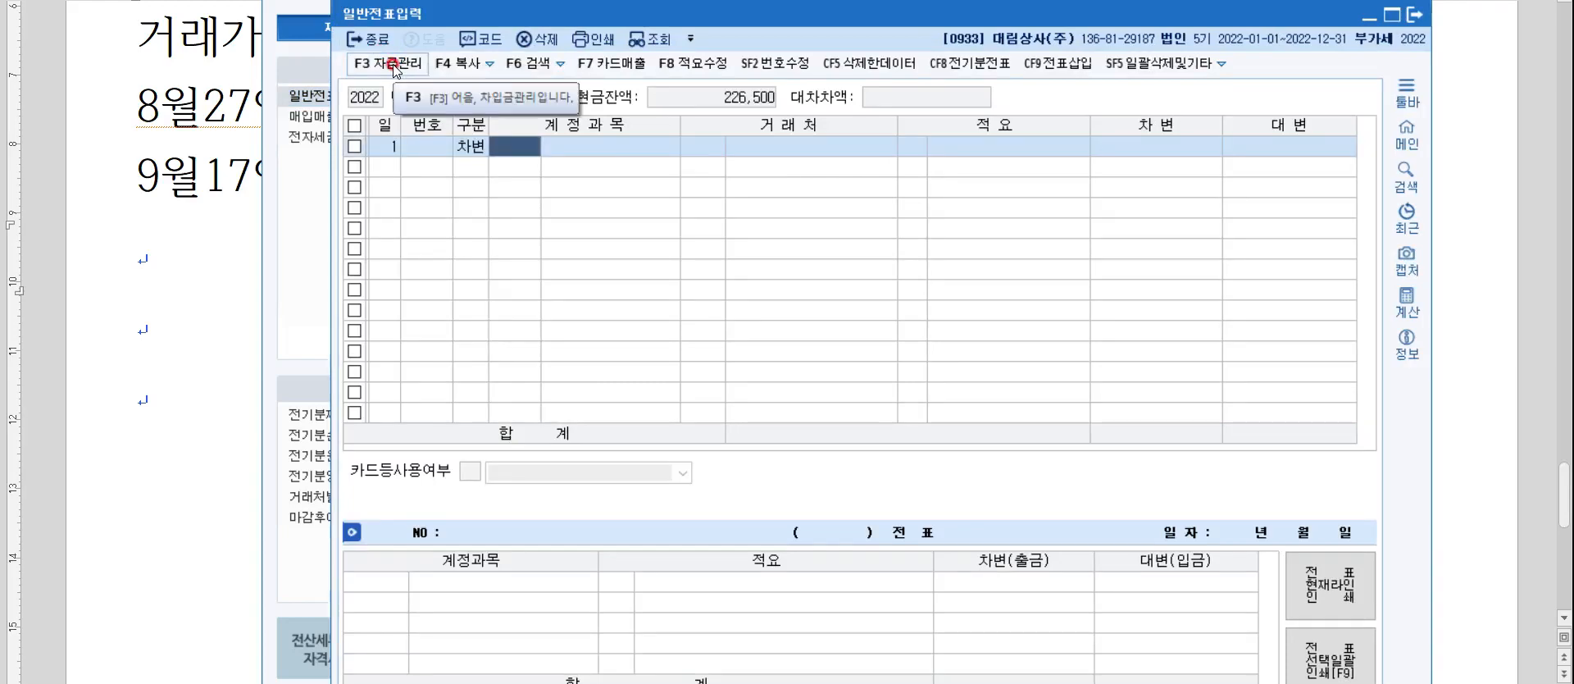
text(면제)
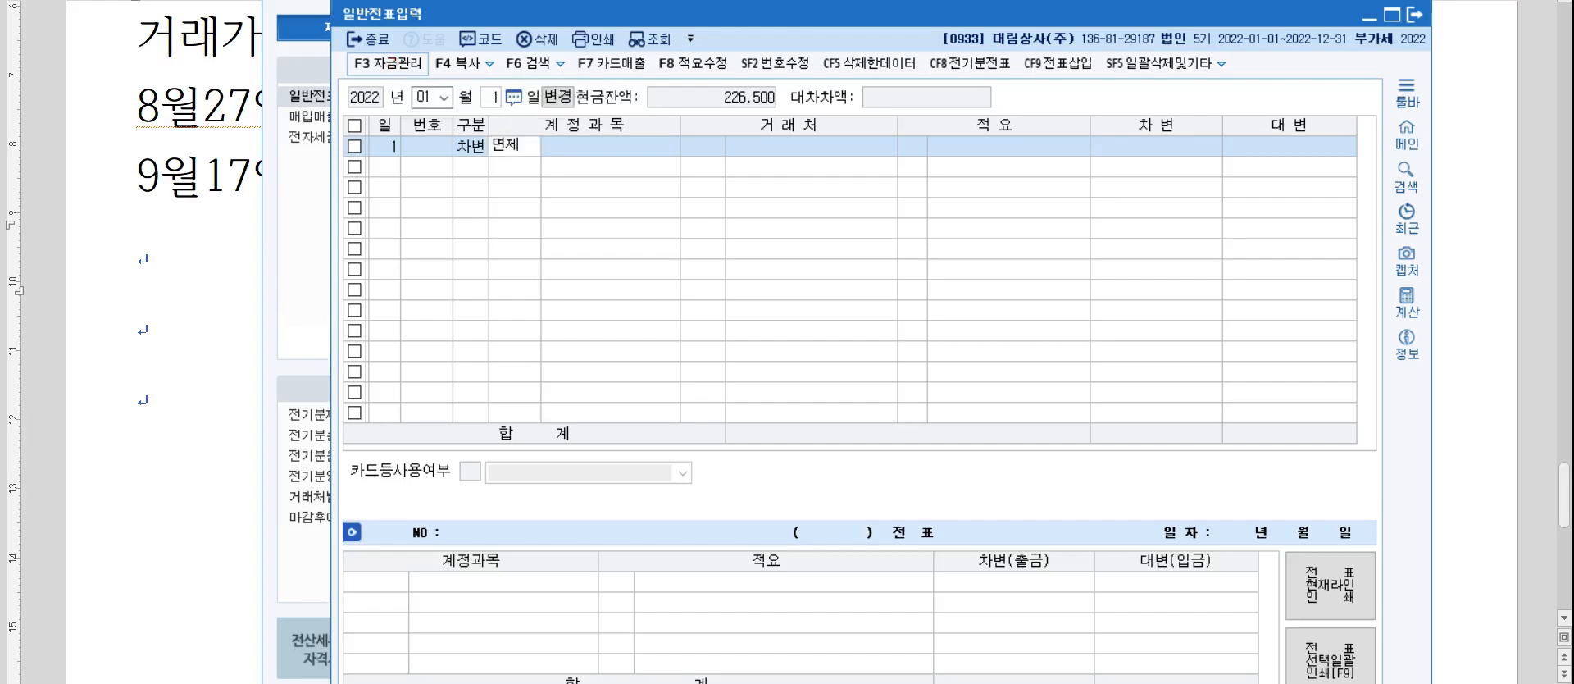
key(Return)
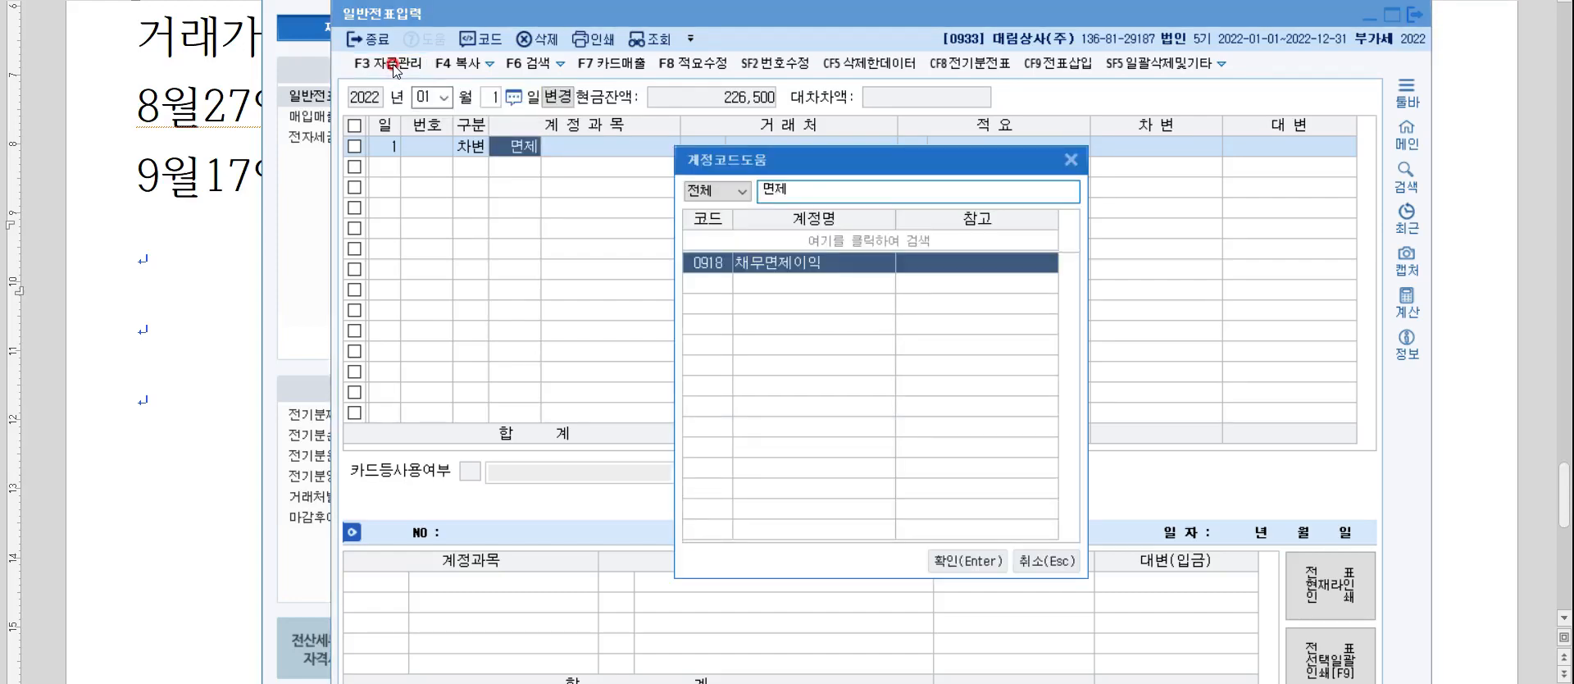
Return to the word processor document and add the second credit "/채무면제이익5,000,000" under 보통예금 in the 9월17일 entry.
click(219, 267)
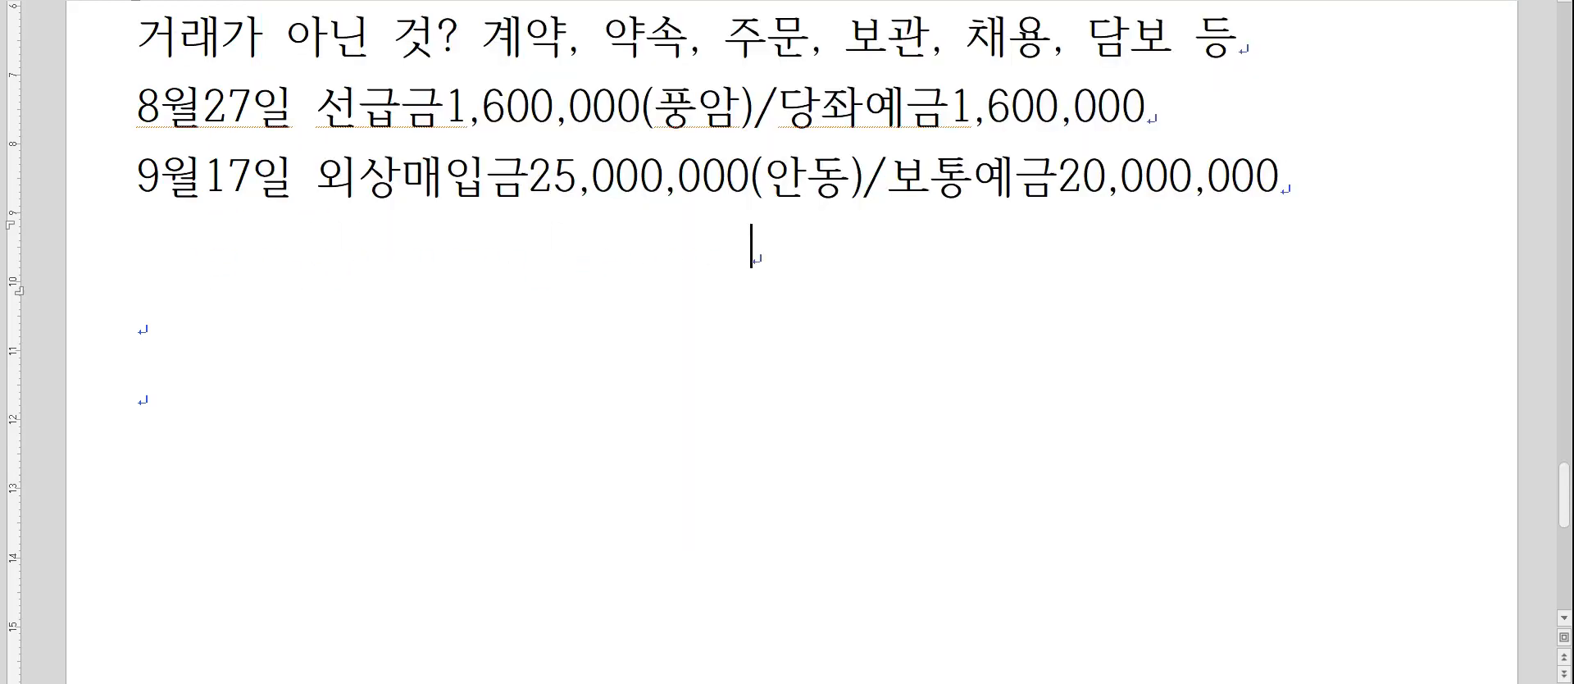
text(무면제이익5,)
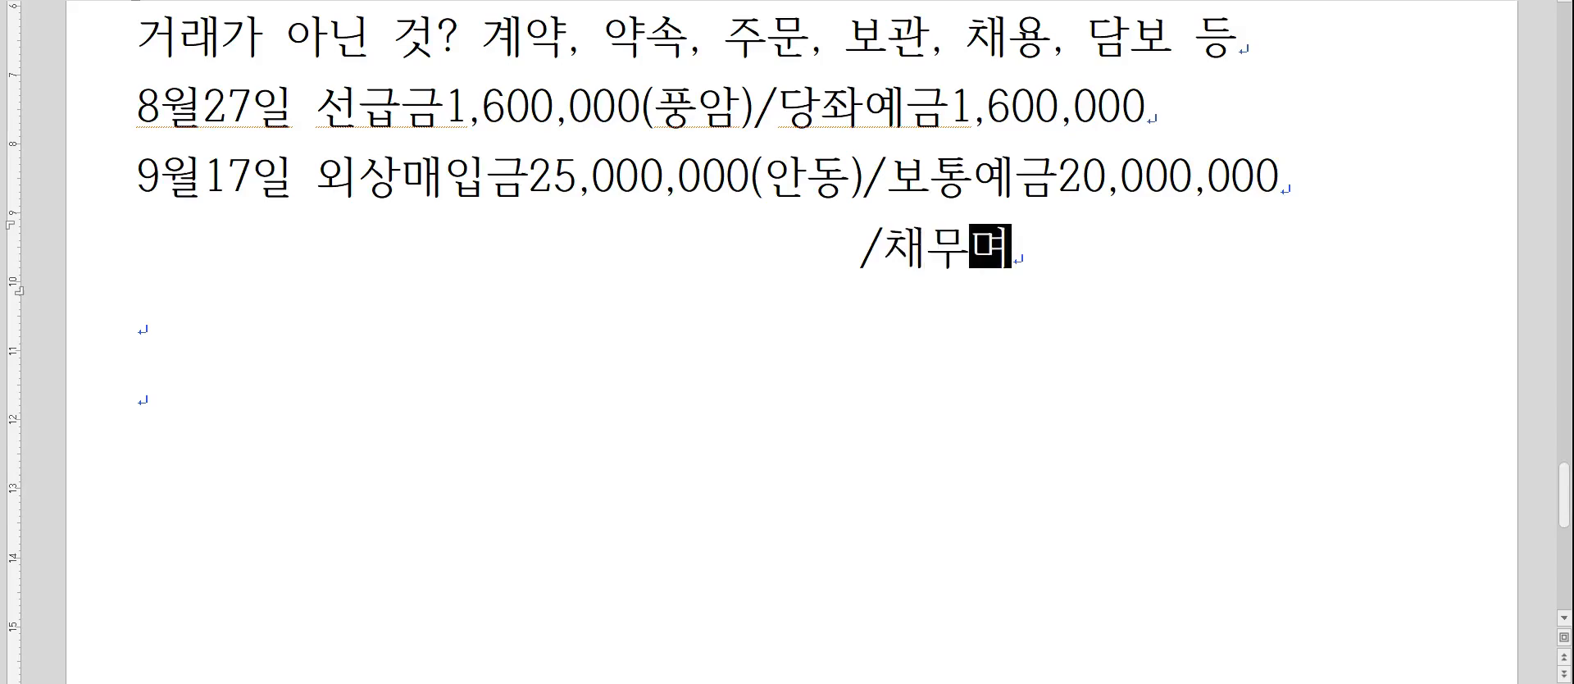
text(000,000)
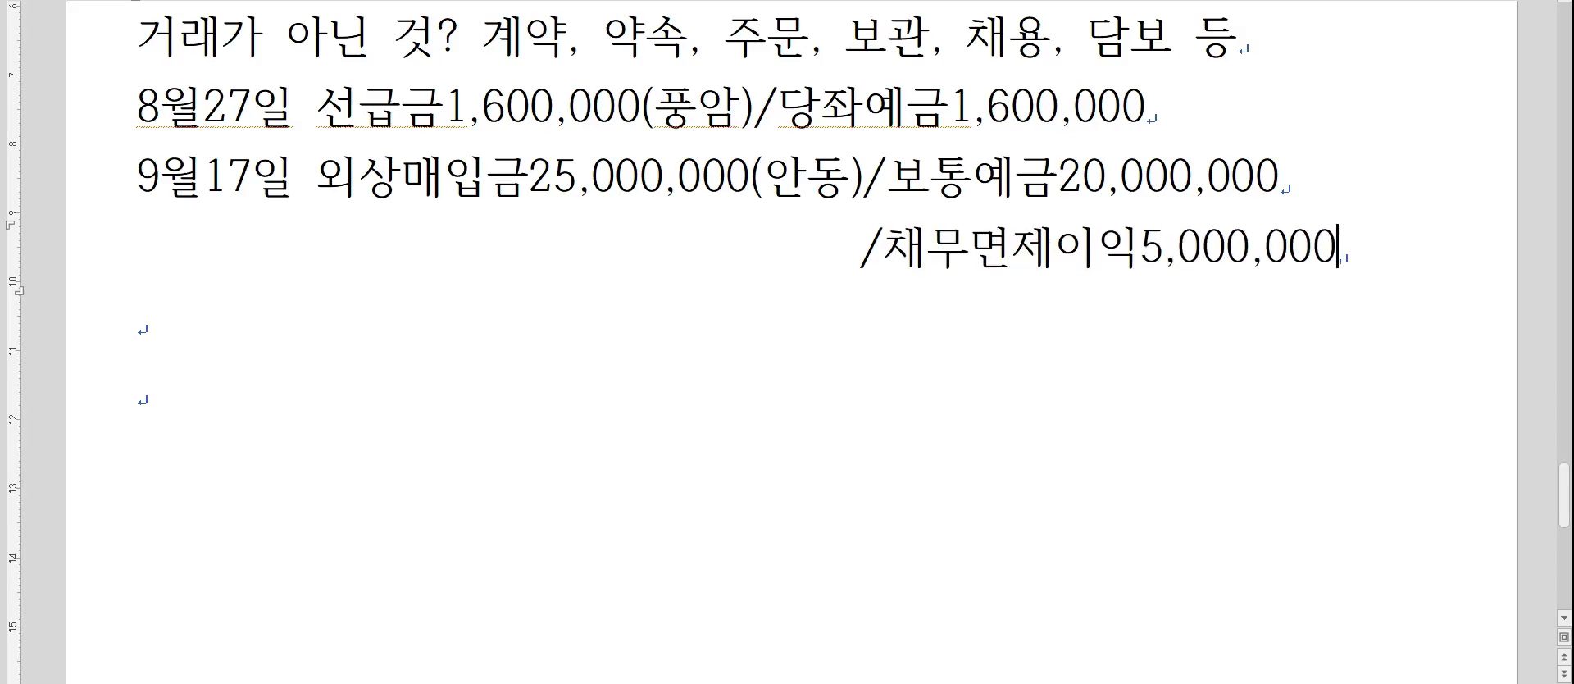
Start a note line below the 9월17일 entry with "자산수증이익,".
key(Return)
click(579, 245)
scroll(578, 246, down, 1)
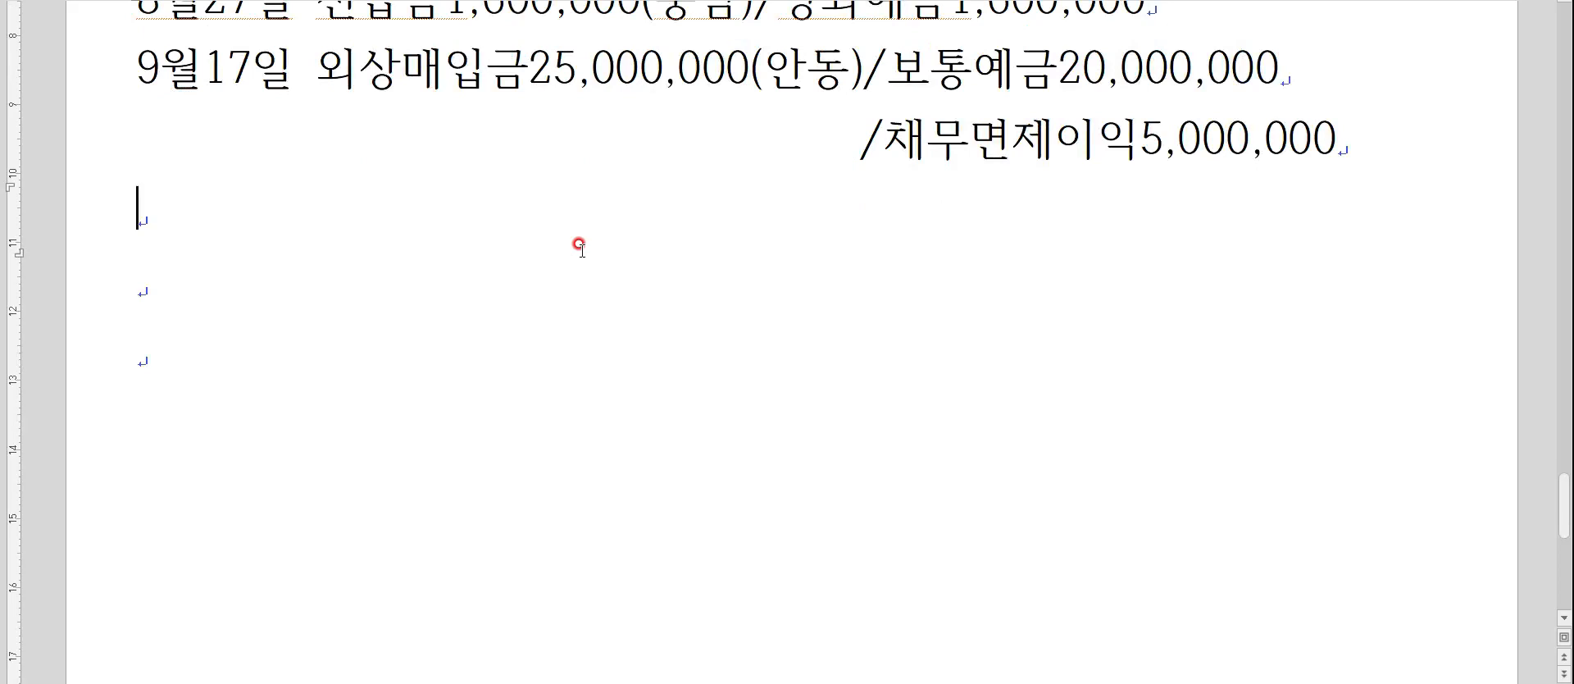
key(Hangul)
text(자산)
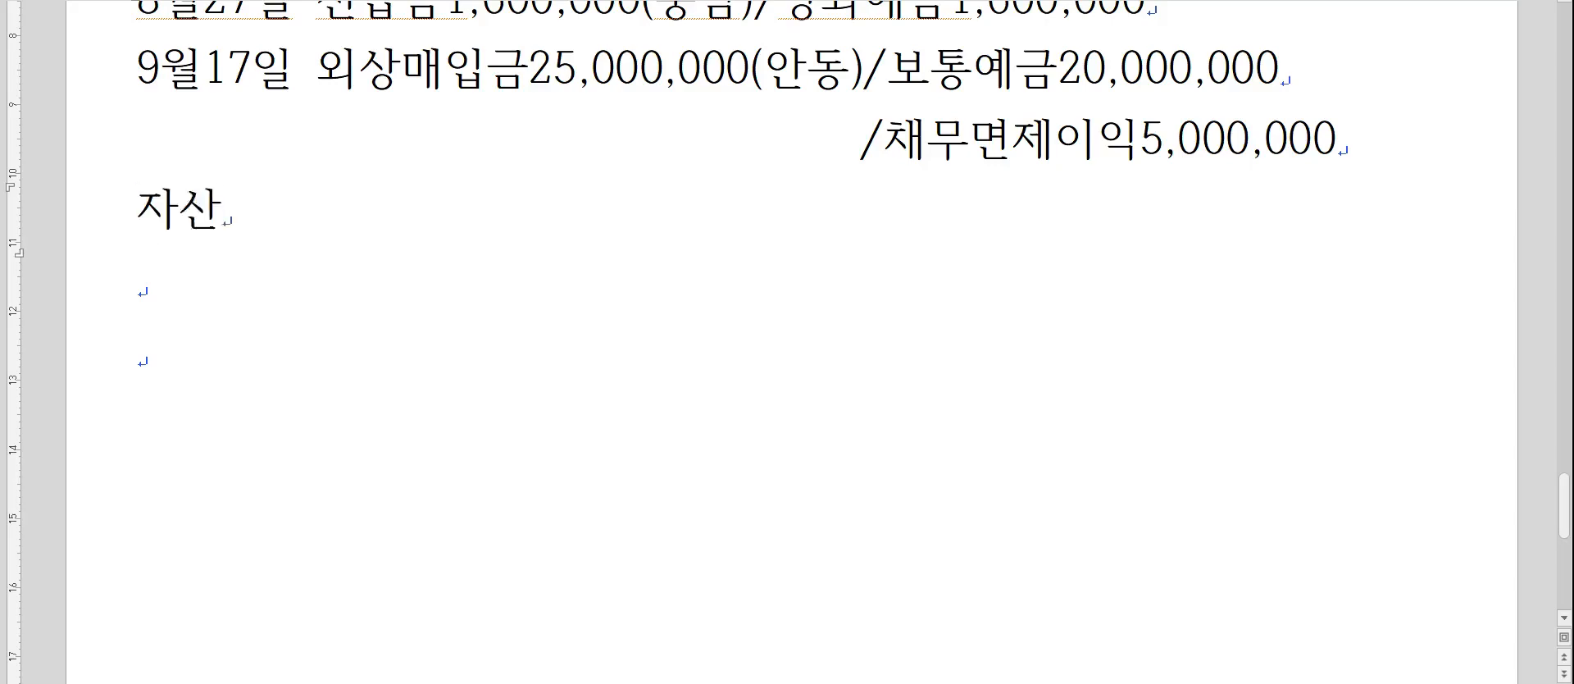
text(수즈증이익,)
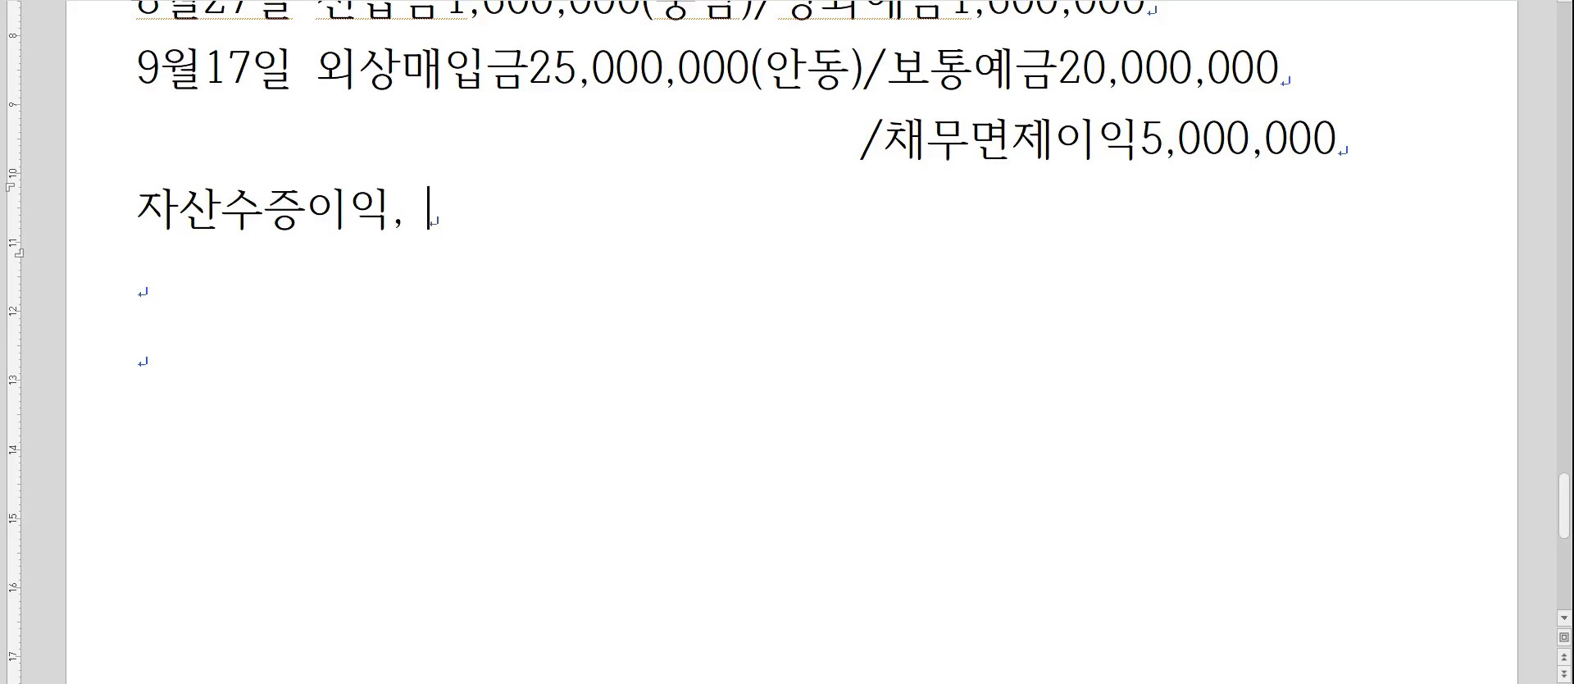
Look up the syllable 증 of 자산수증이익 in the dictionary.
key(Left)
key(Left)
key(Left)
key(Left)
key(Left)
key(shift+Right)
key(F12)
key(Up)
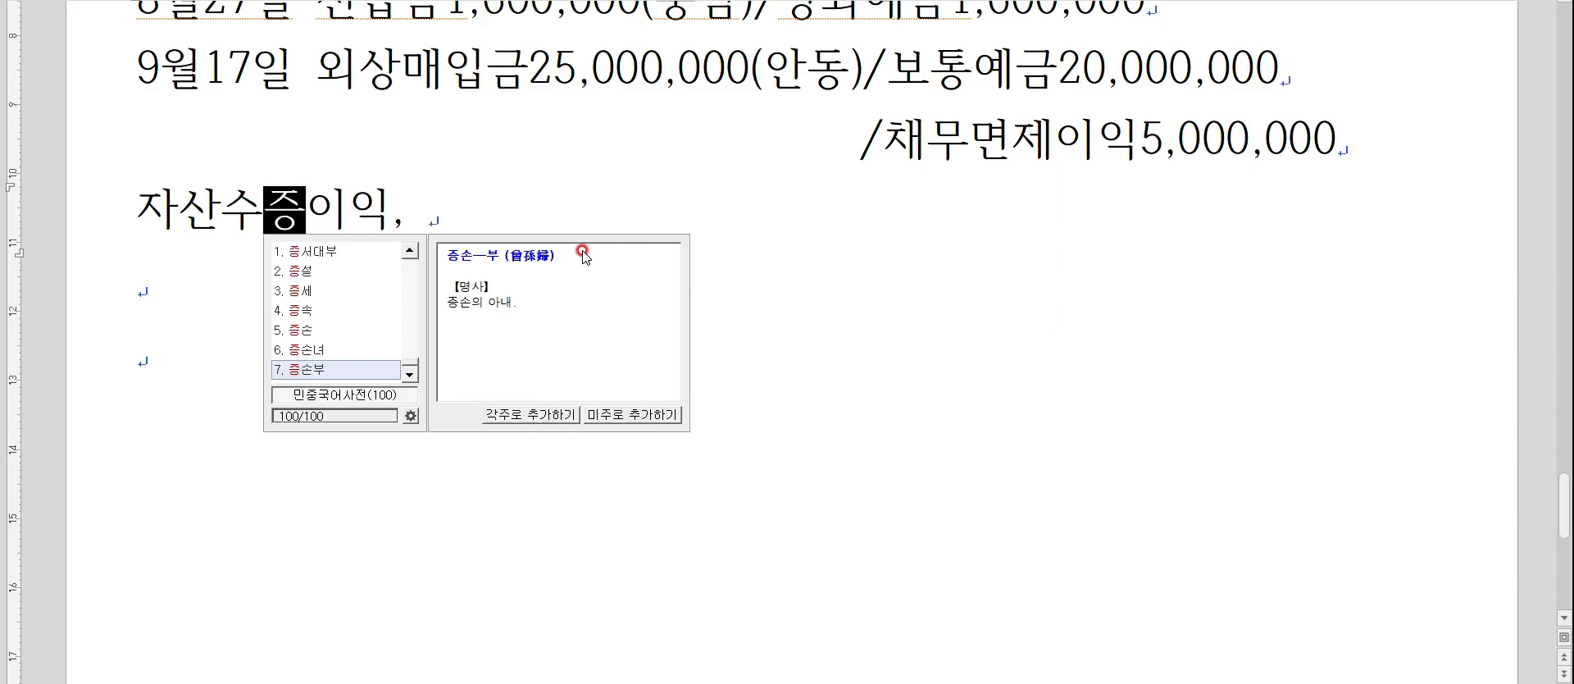
key(Escape)
key(End)
Continue the 자산수증이익 note line with "채무면제이익, 재해손실, 배당금수익 등".
text(채무면제)
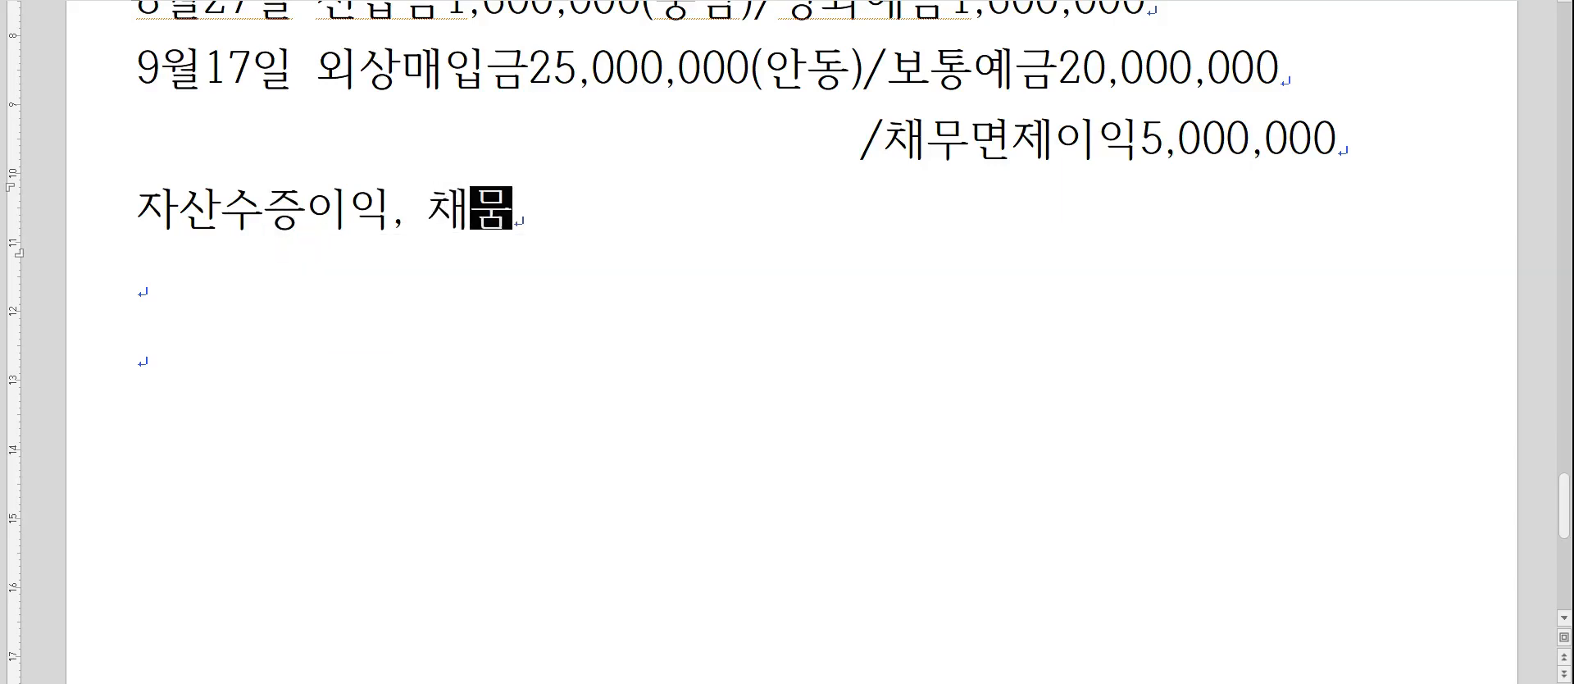
text(이익,)
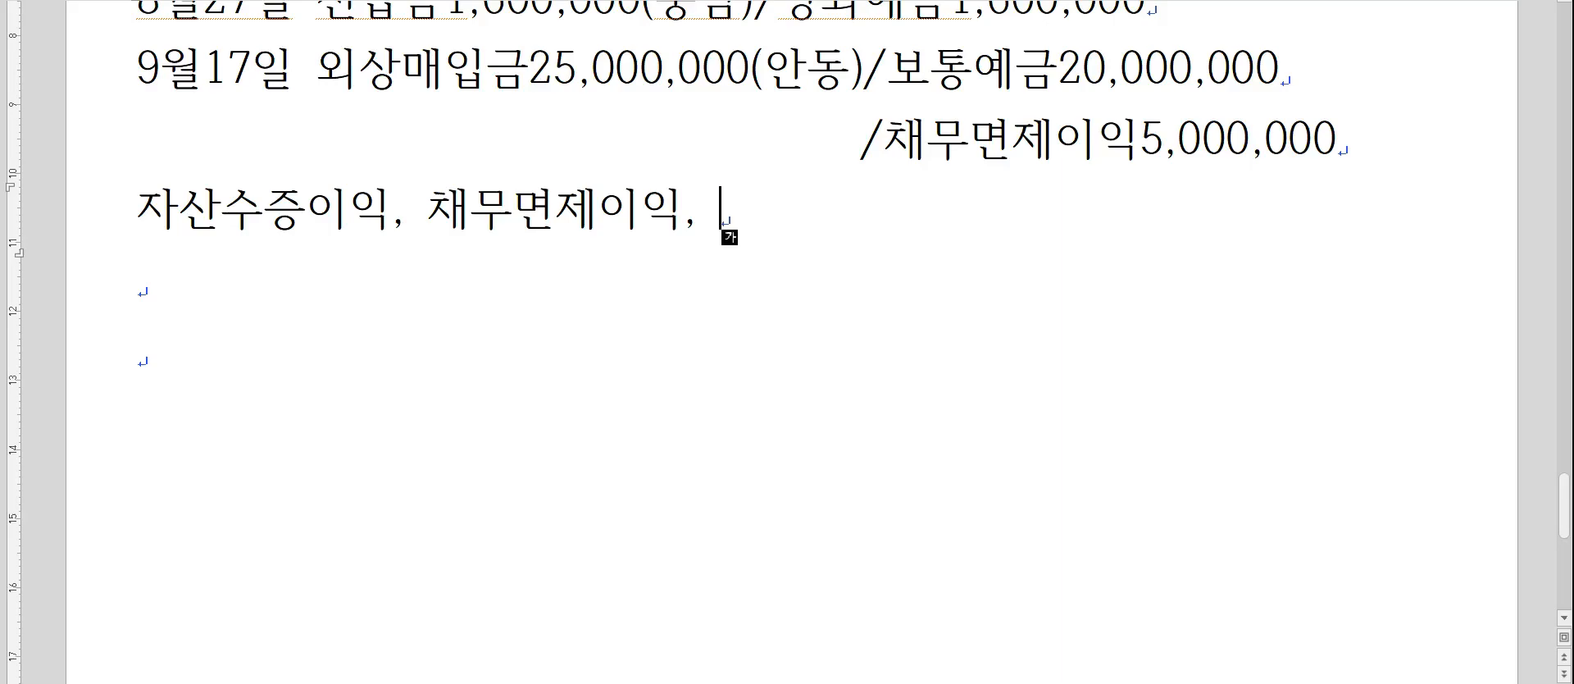
text(재해손실,)
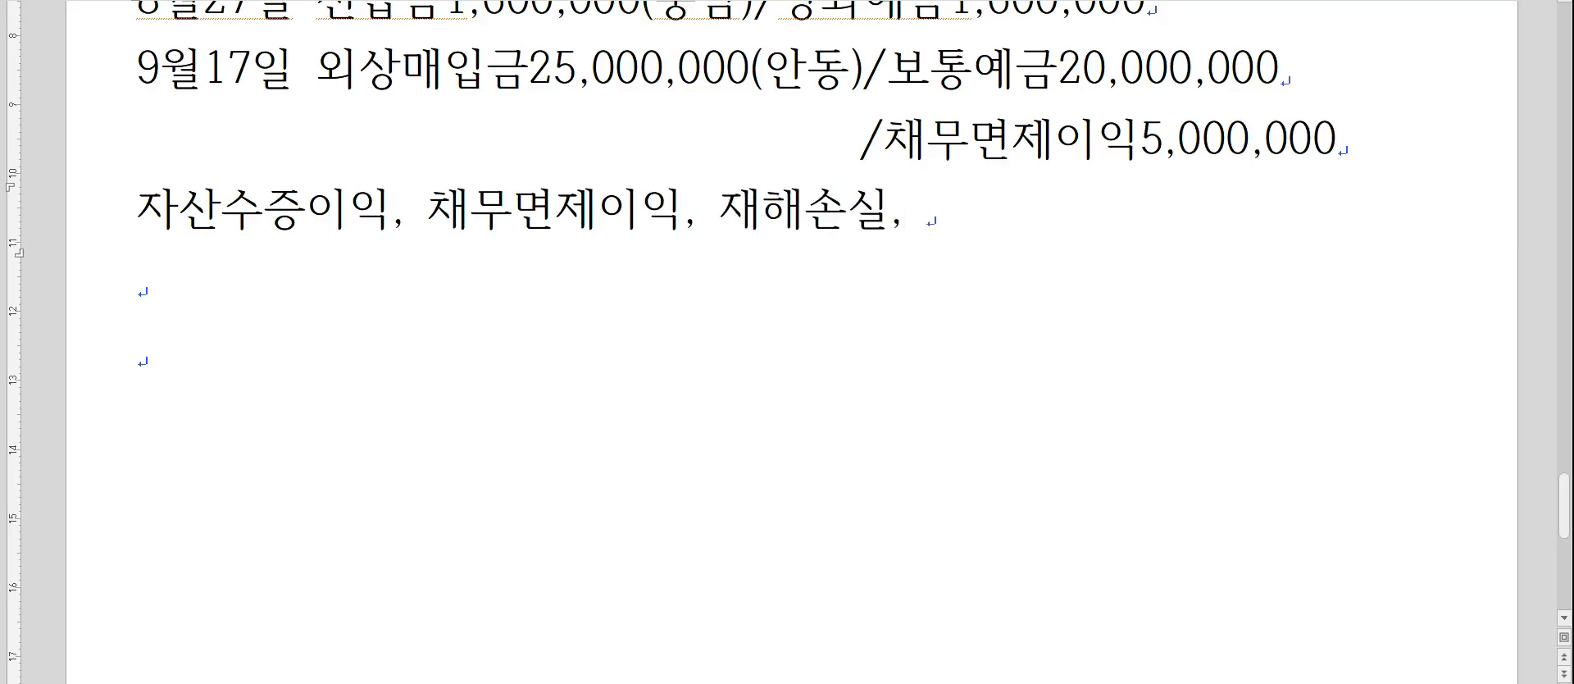
drag(719, 205, 874, 215)
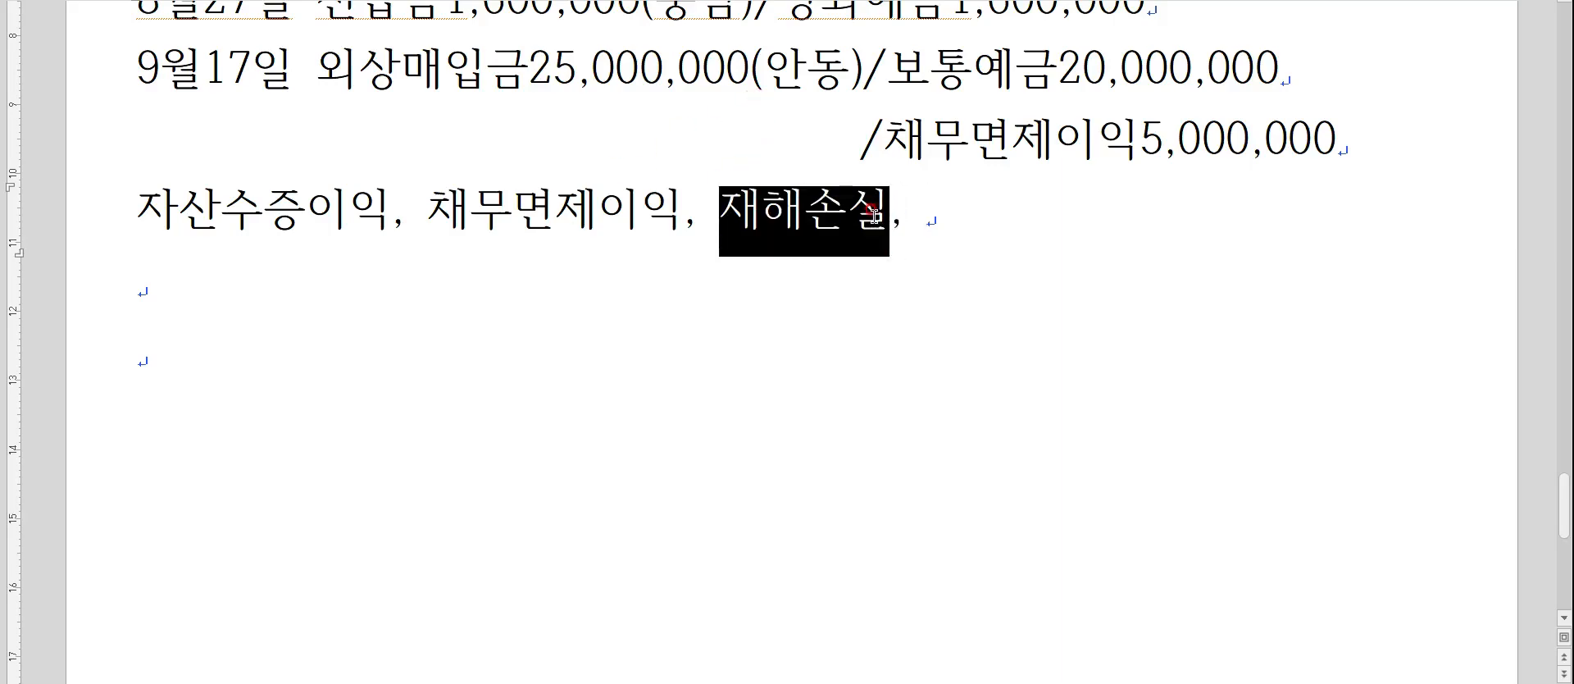
click(956, 198)
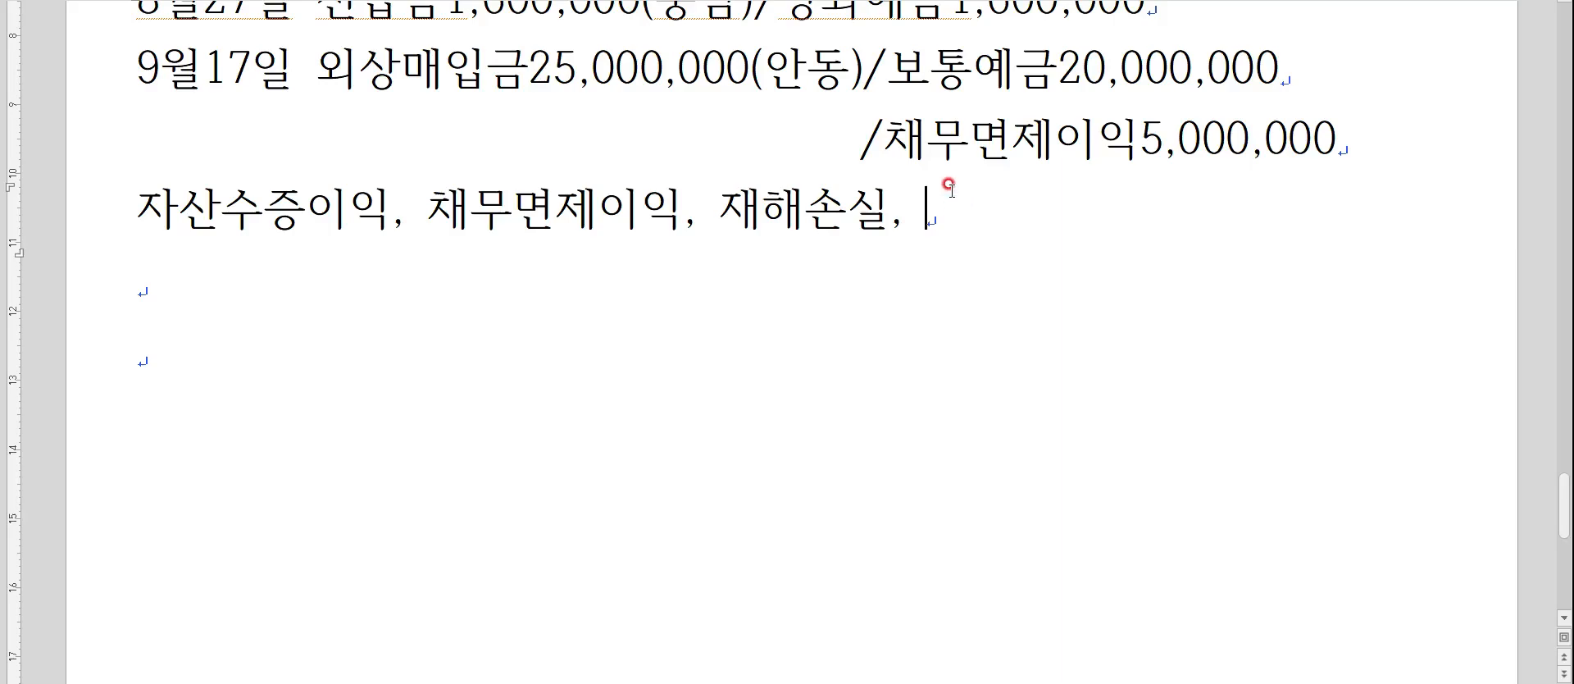
key(Hangul)
text(배)
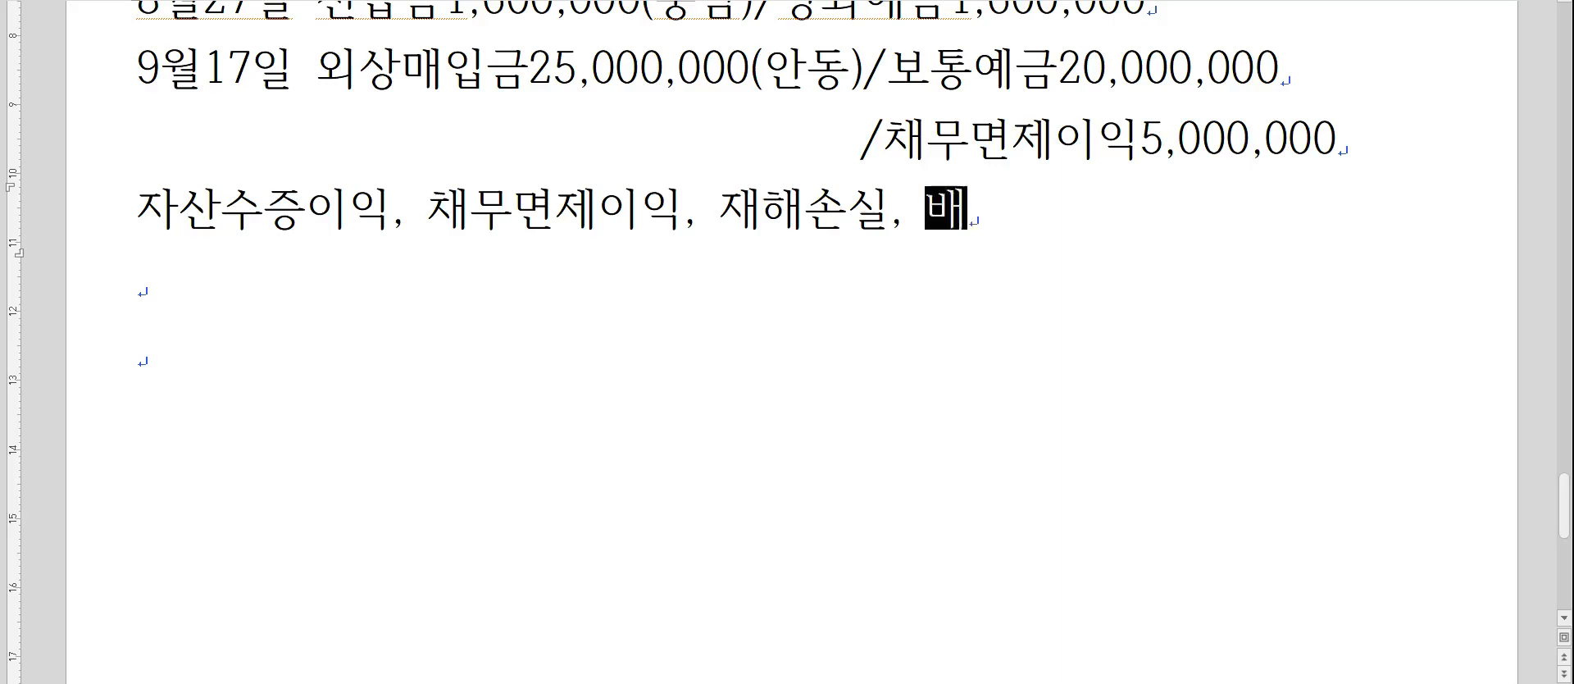
text(당금수익 ㄷㅡㅇ)
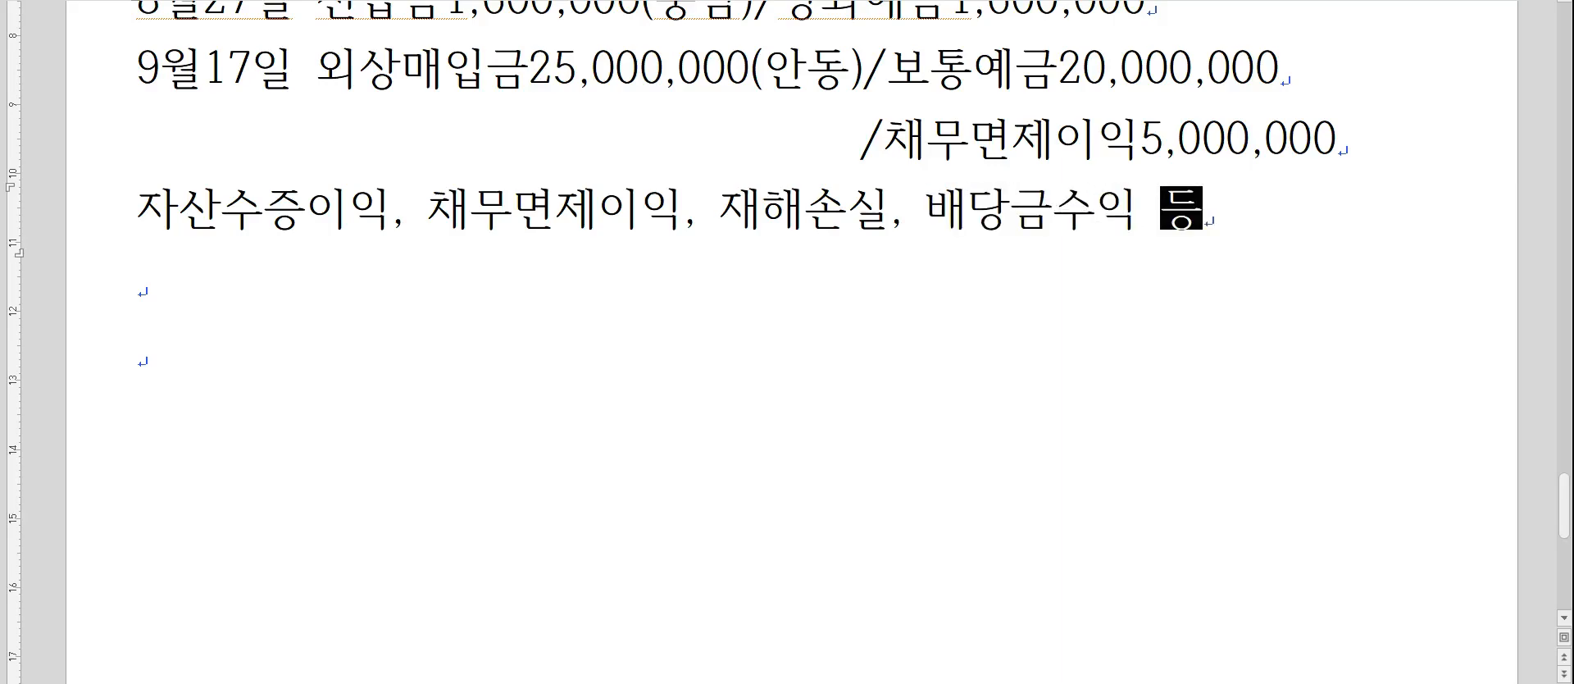
Start a new entry line dated "10월25일" below the 자산수증이익 note, correcting the mistyped characters.
key(Return)
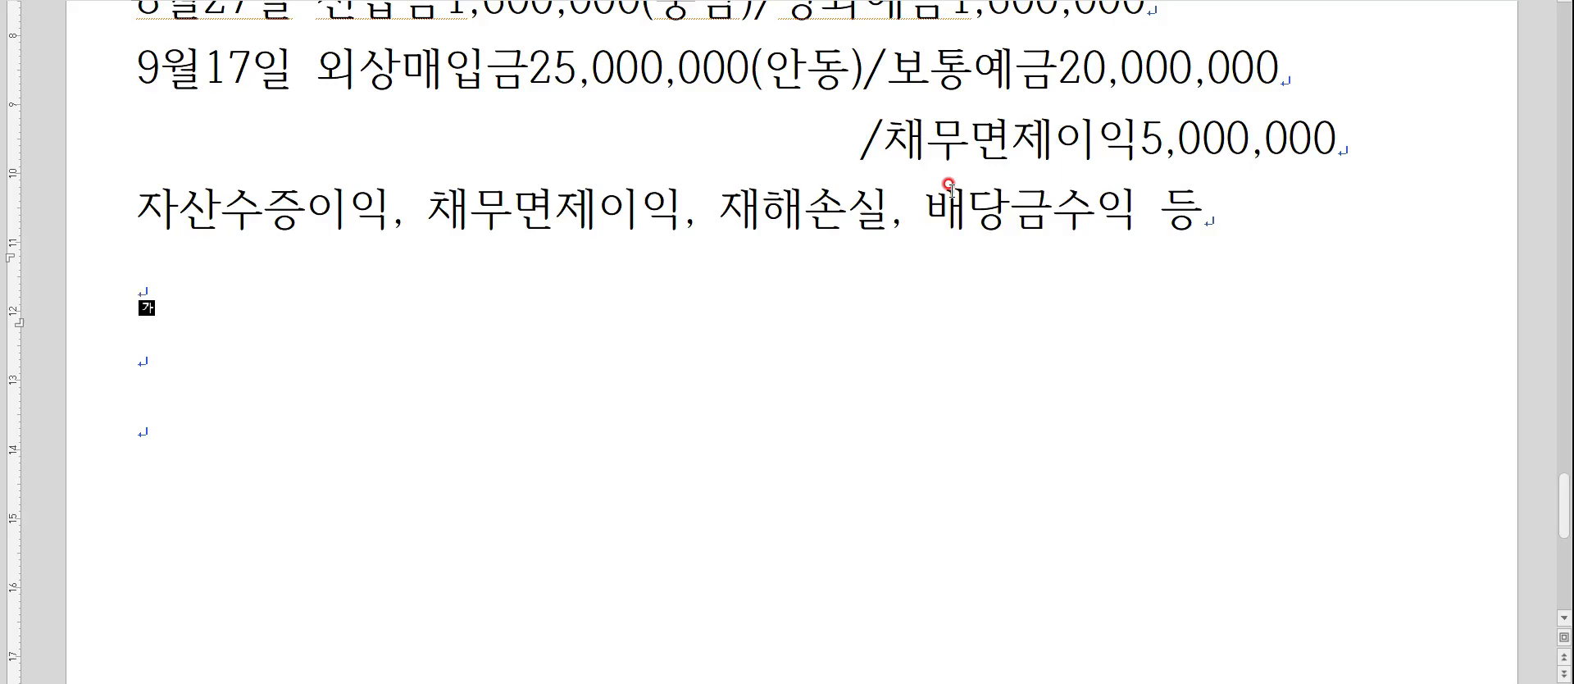
text(19유ㅗㄹ25알)
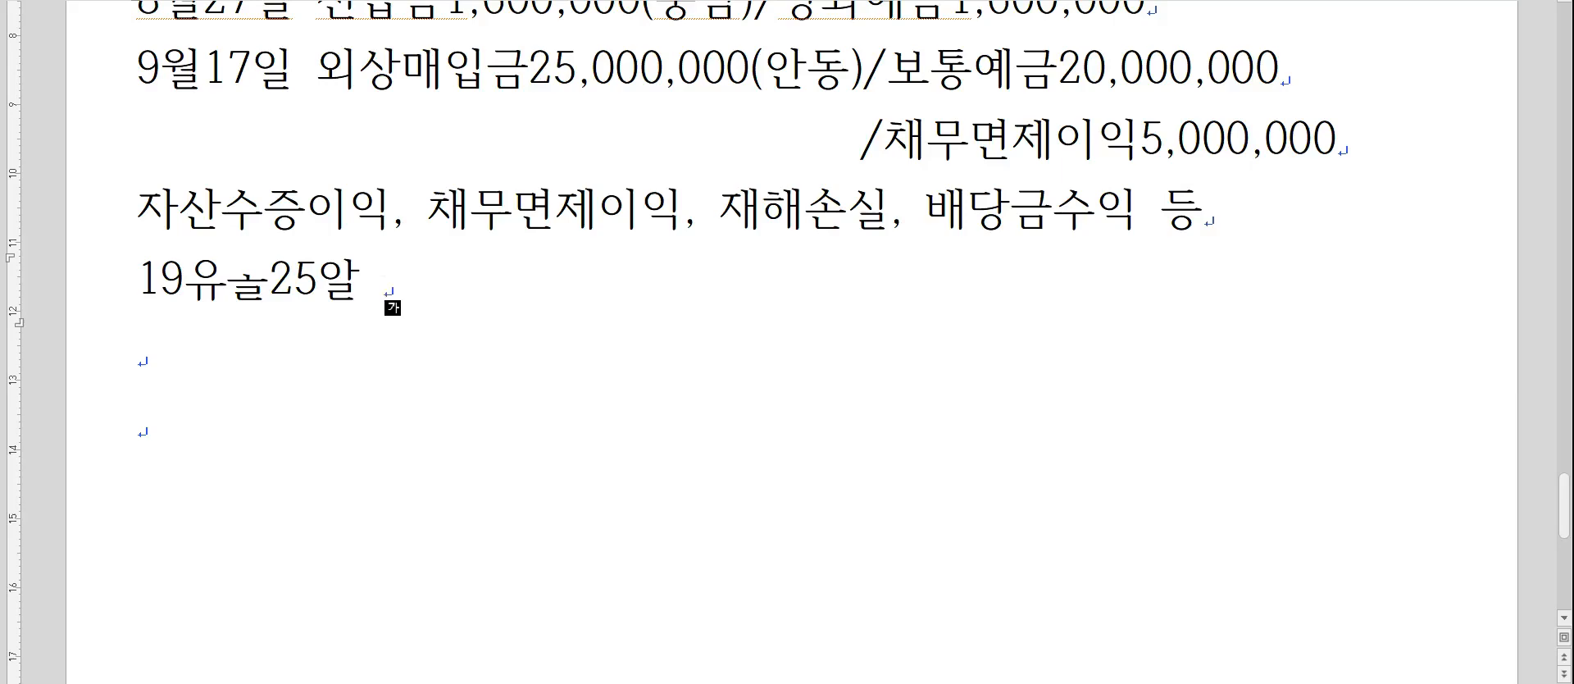
key(Left)
key(Left)
key(Left)
key(Left)
key(Left)
key(Left)
key(Left)
key(Delete)
key(Delete)
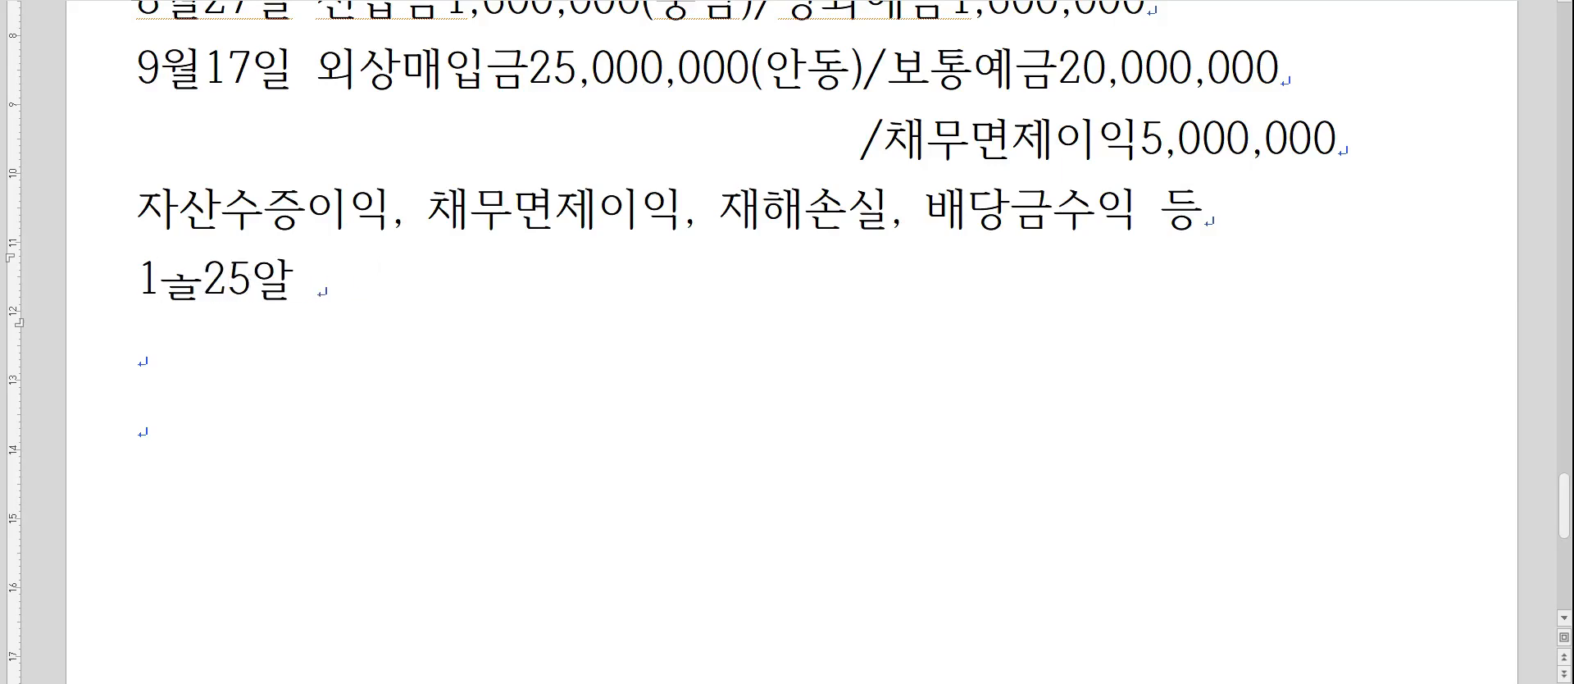
key(Delete)
key(Delete)
text(0월)
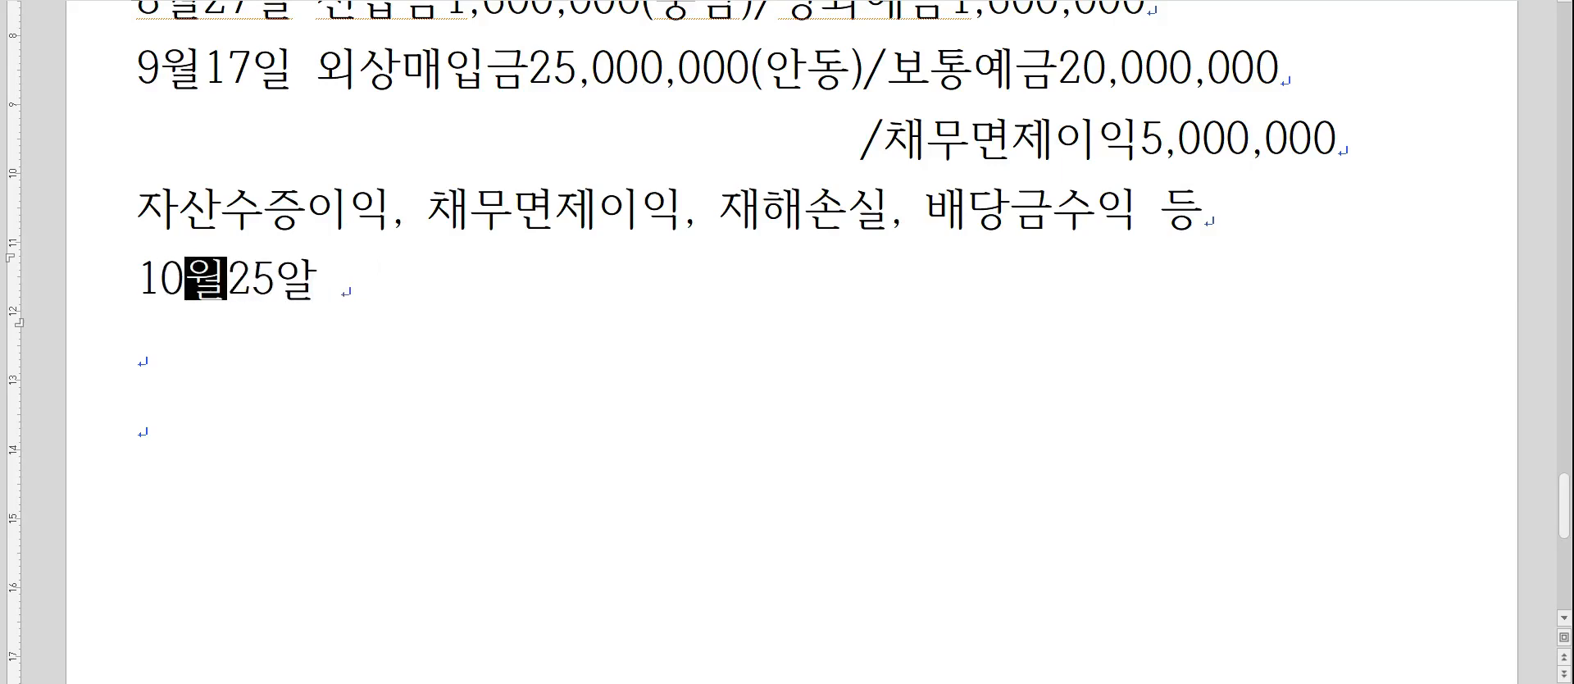
key(End)
key(BackSpace)
key(BackSpace)
text(ㅇ)
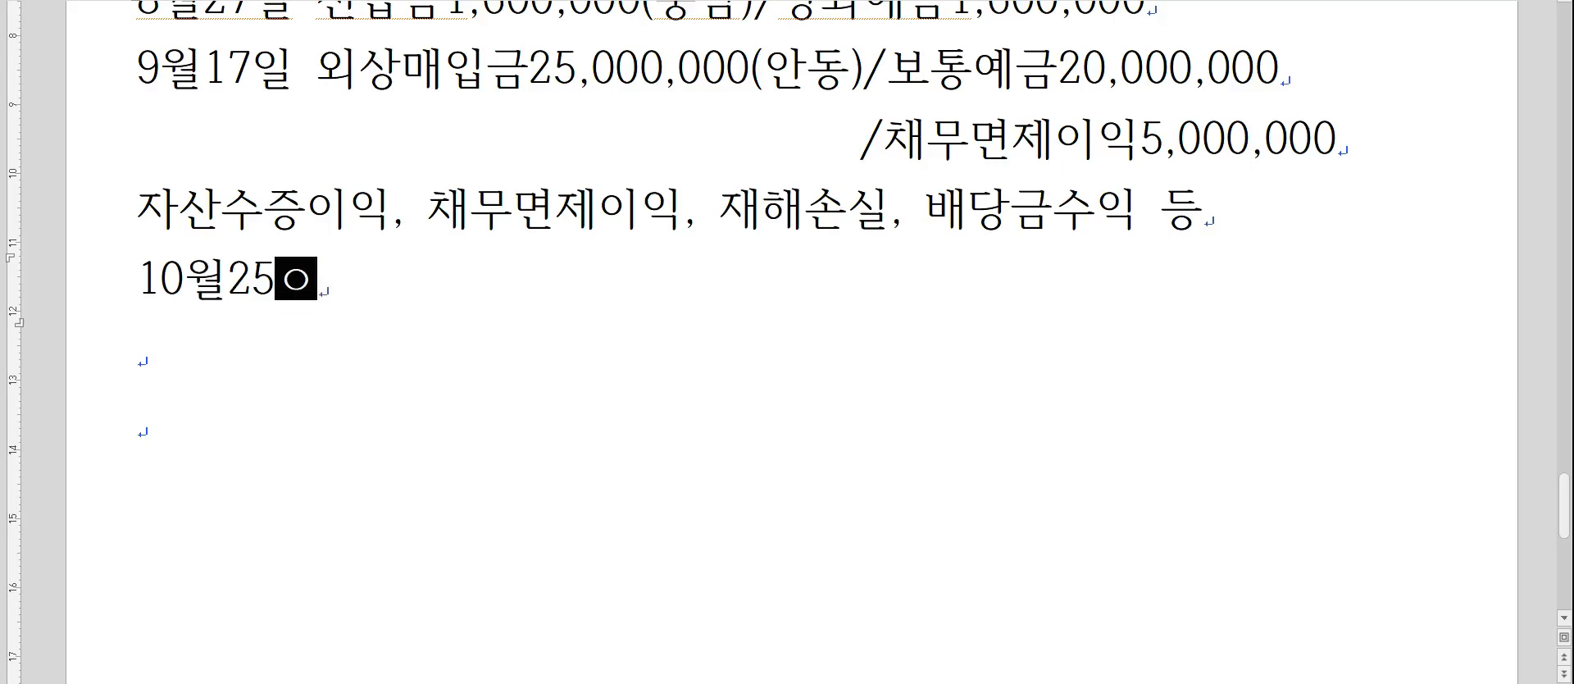
text(ㅣㄹ)
Insert a note line above the 10월25일 entry reading "자본금=주식발행수X액면가액, 보통주, 우선주".
key(Home)
key(Return)
key(Up)
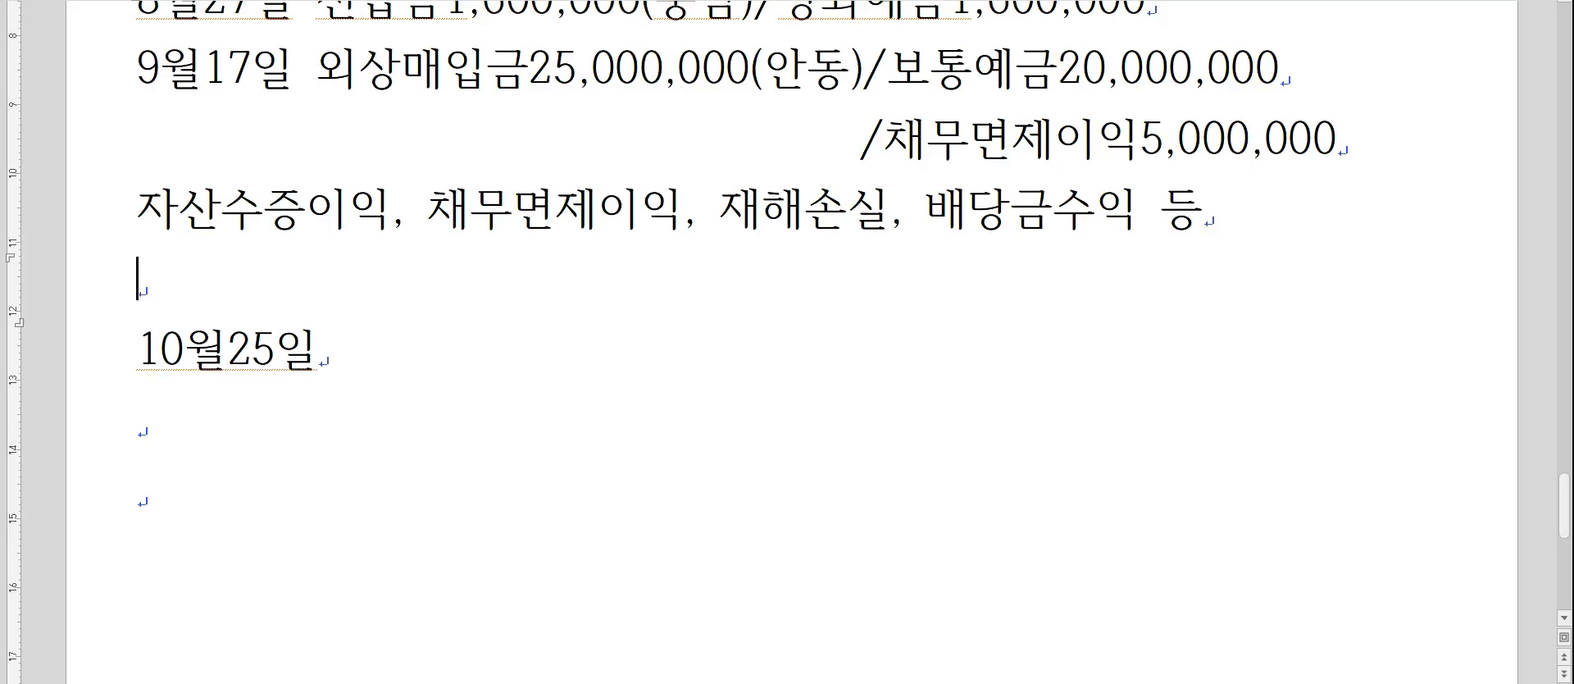
text(자본금=주식바)
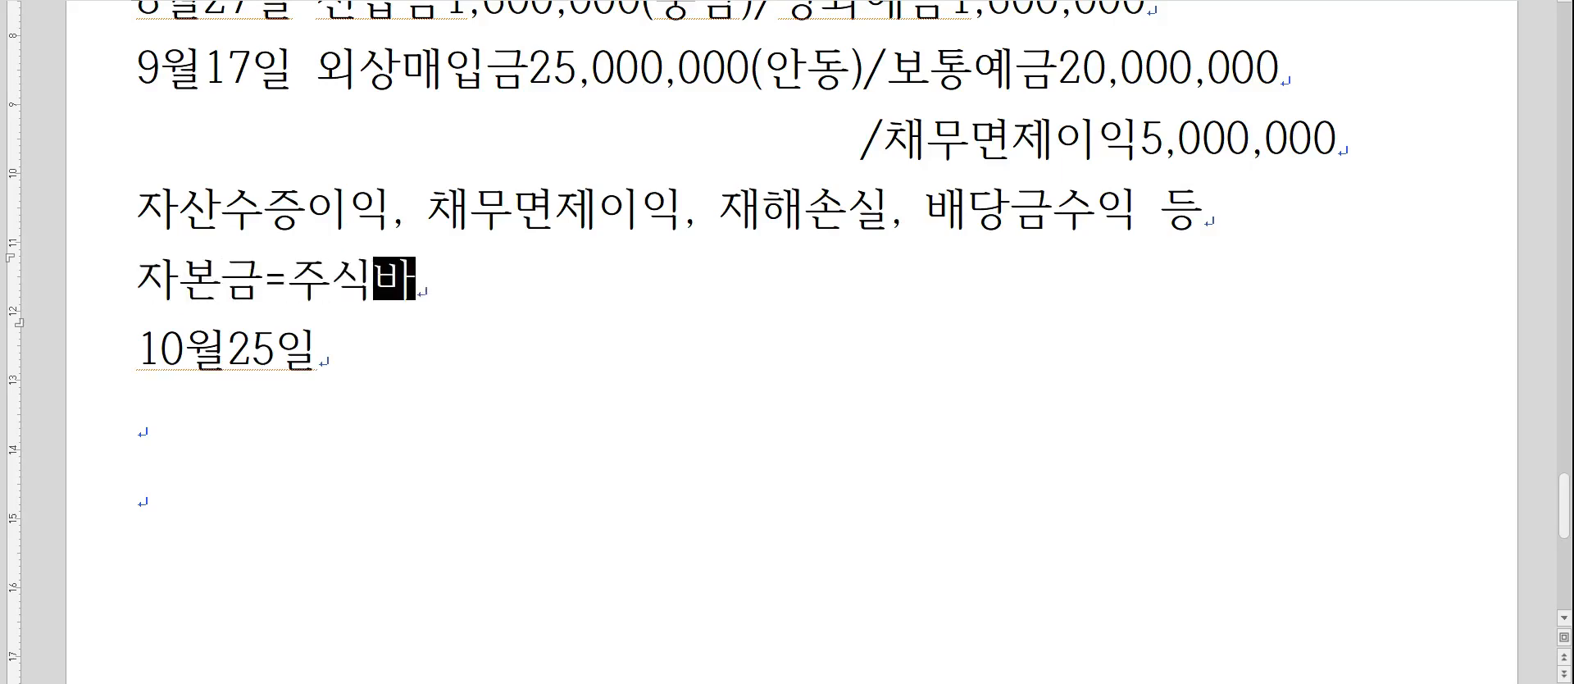
text(ㄹ행수X)
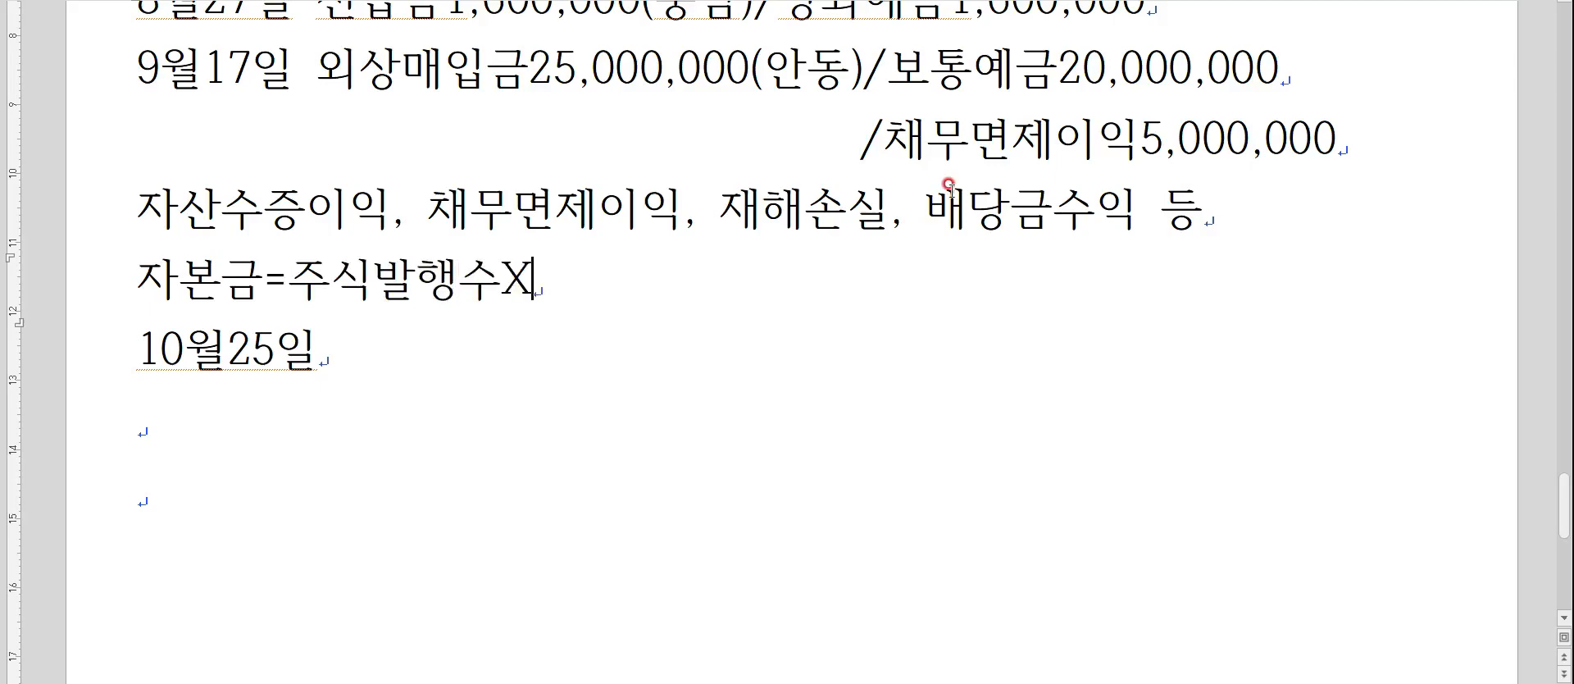
text(액면가액)
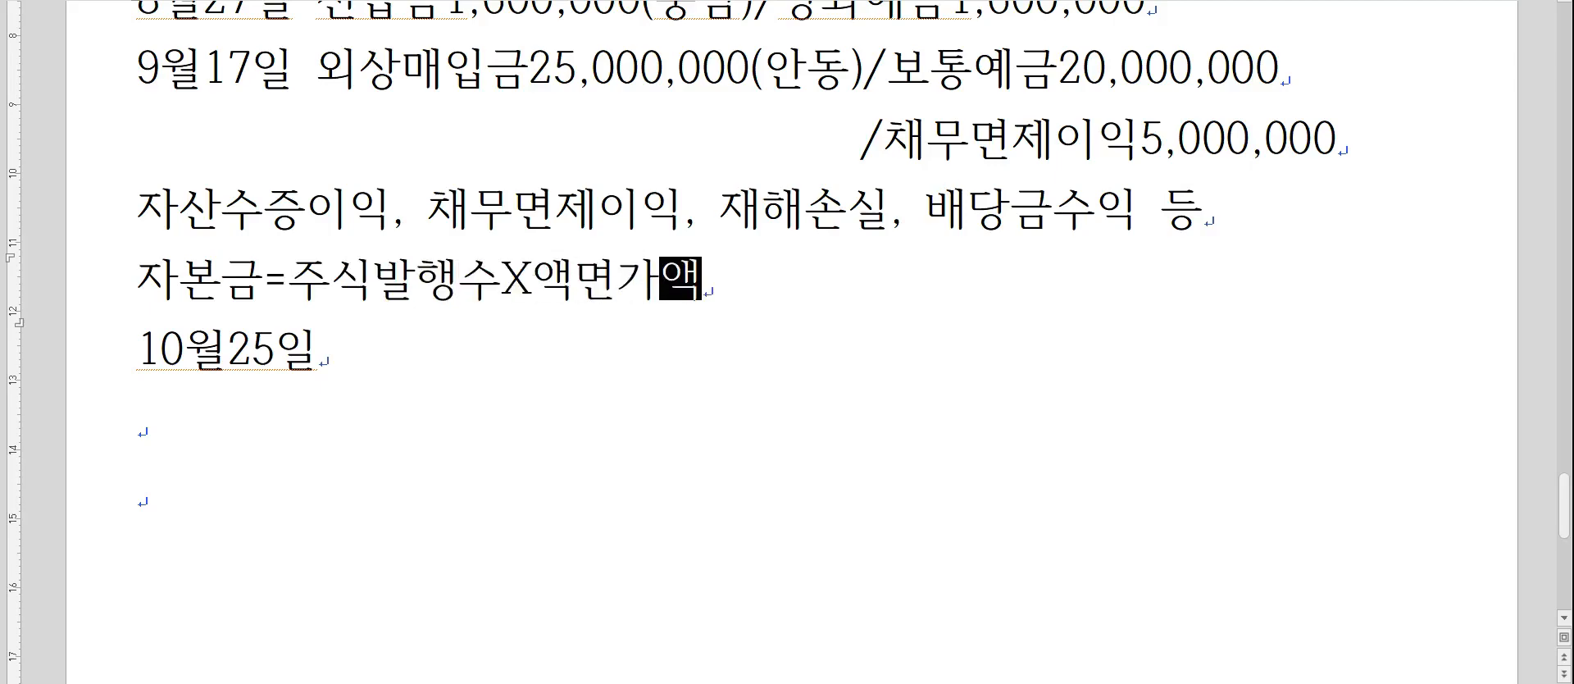
text(, 볻)
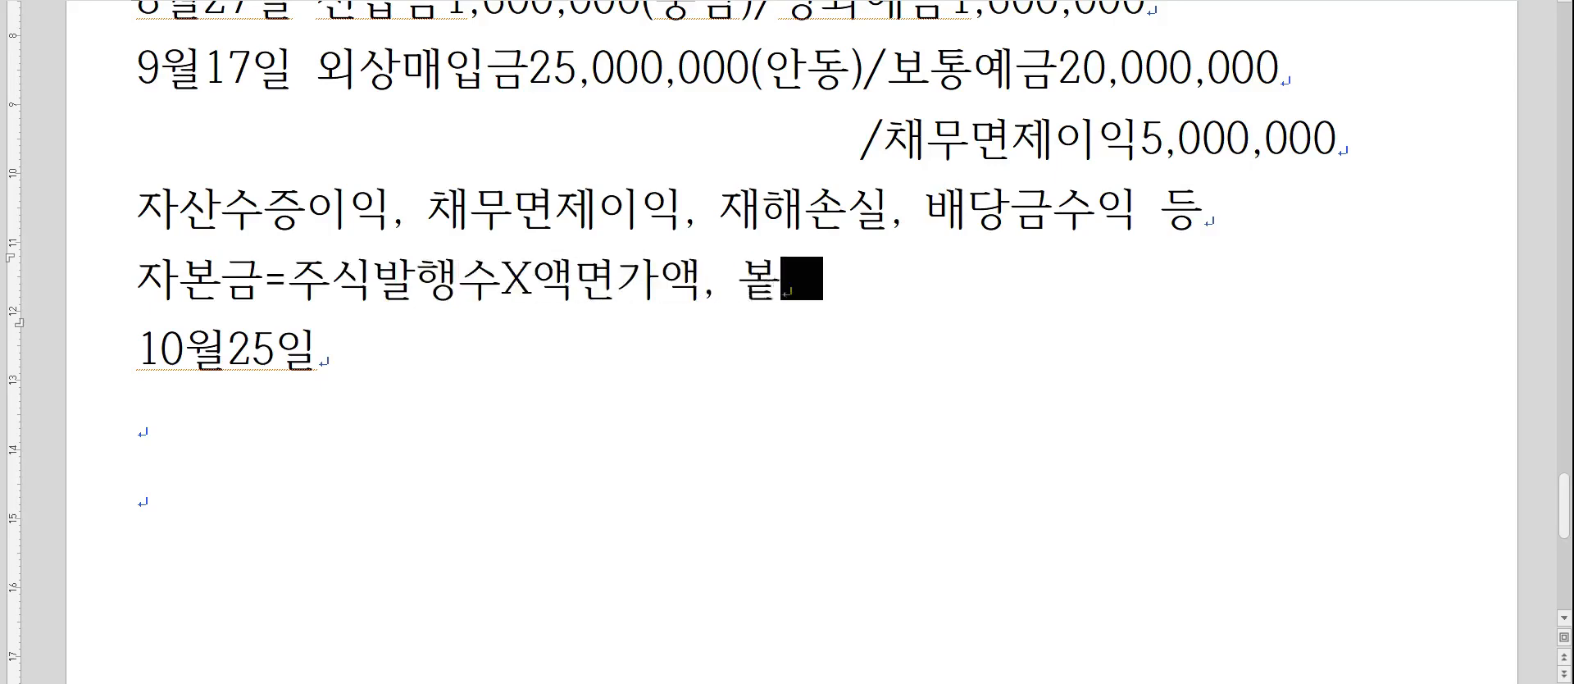
key(BackSpace)
text(보통주, 우선주)
Add a note line below the 자본금 formula reading "유가증권(주식, 사채)를 발행하거나 처분하는 경우".
key(Return)
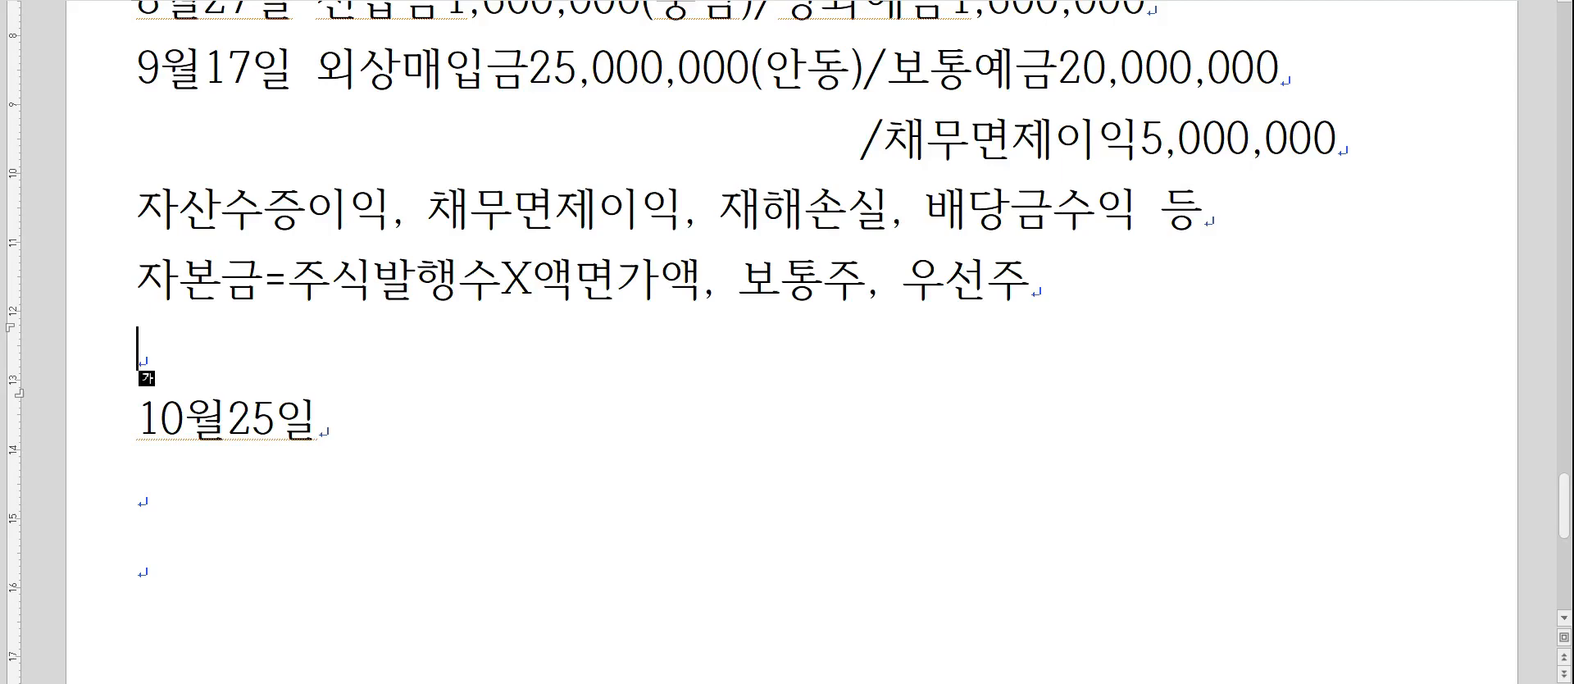
text(유가증)
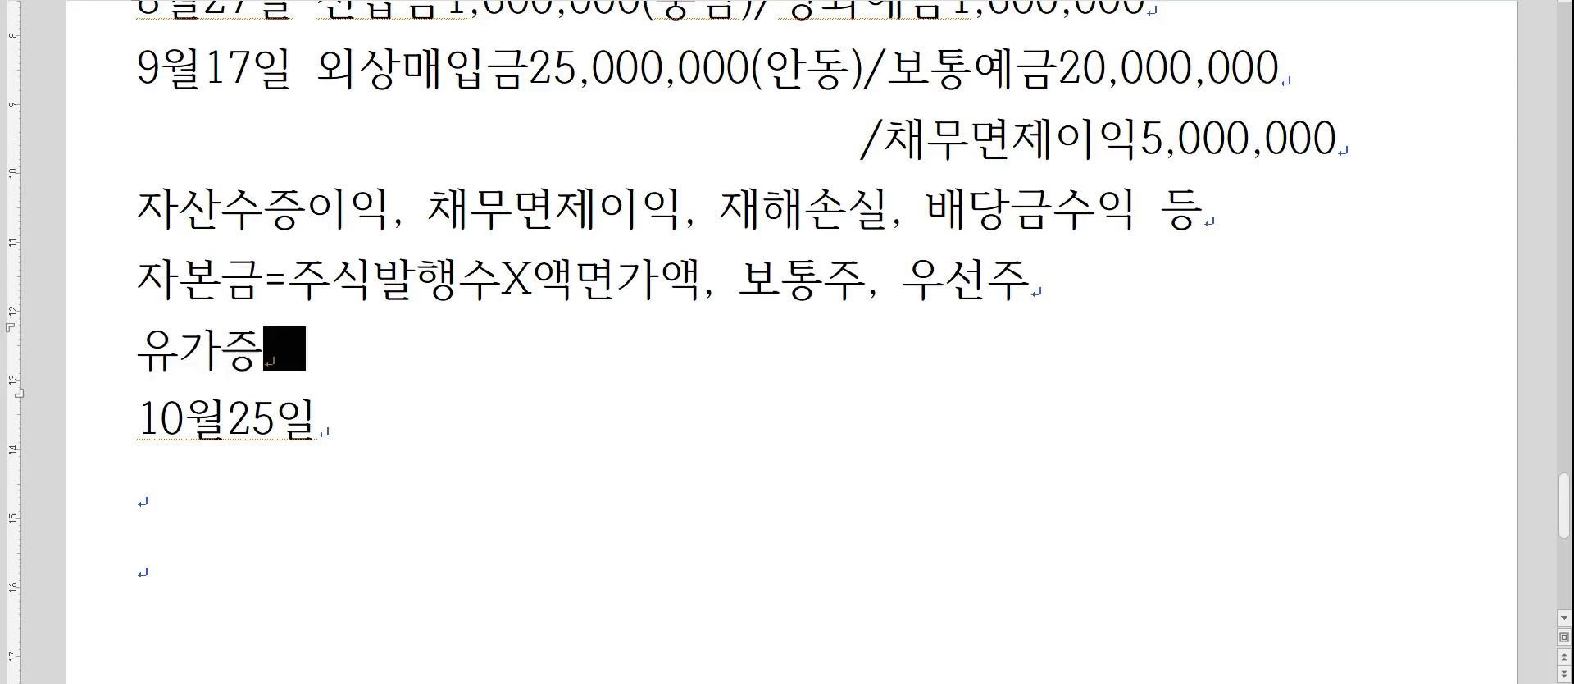
text(권(주식, 사채)ㄹㄹ)
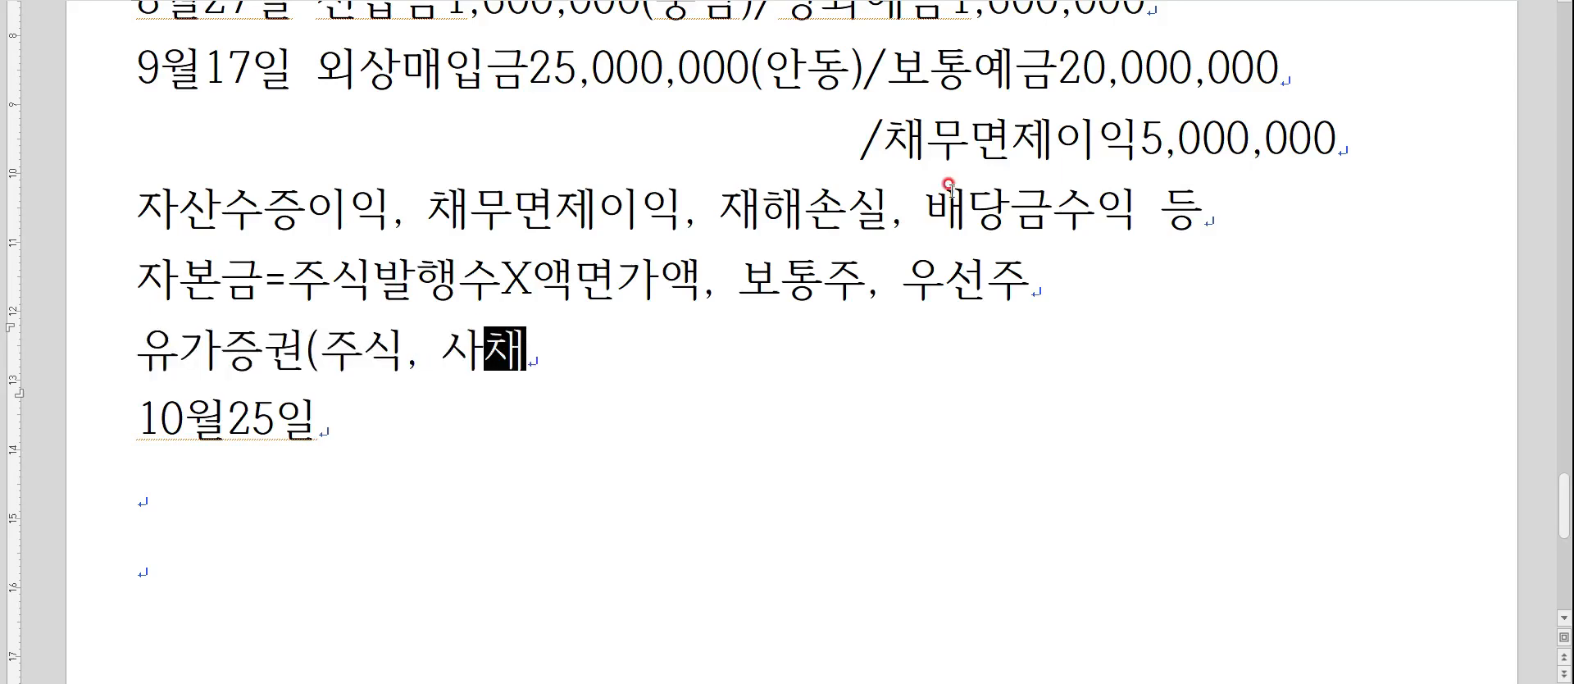
key(BackSpace)
key(BackSpace)
text(를 발)
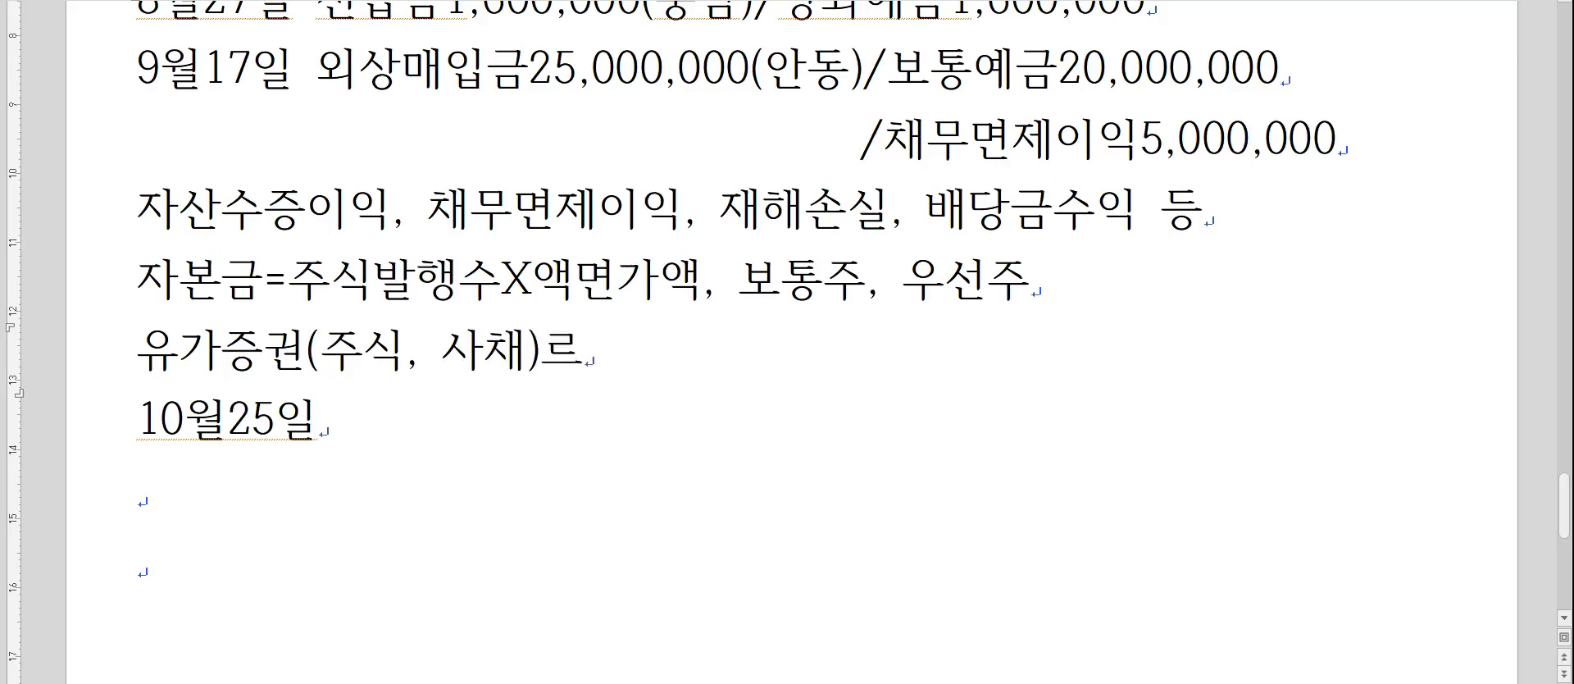
text(행학)
text(나 처분하는 경우)
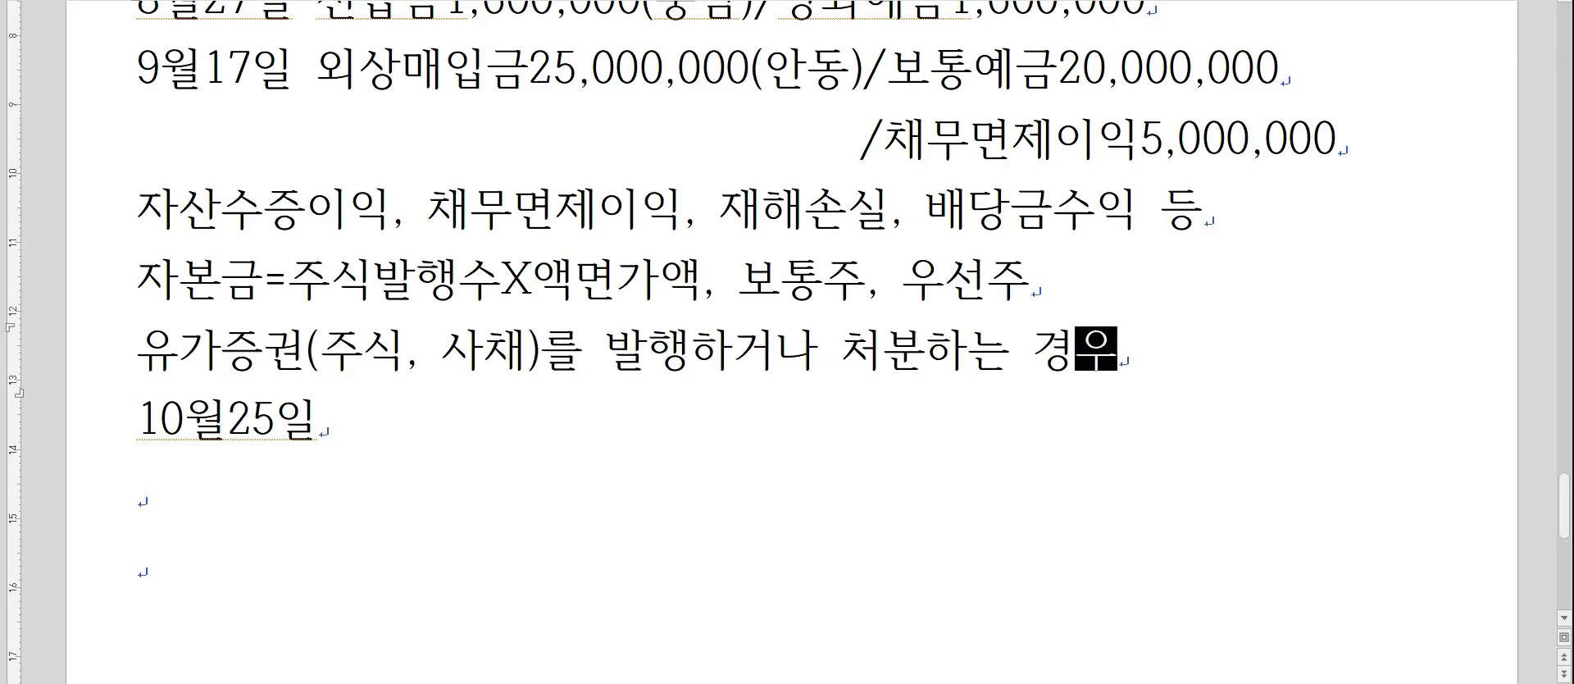
Add the line "비용X, 이익에서 차감, 손실에 가산" below the 유가증권 note.
key(Return)
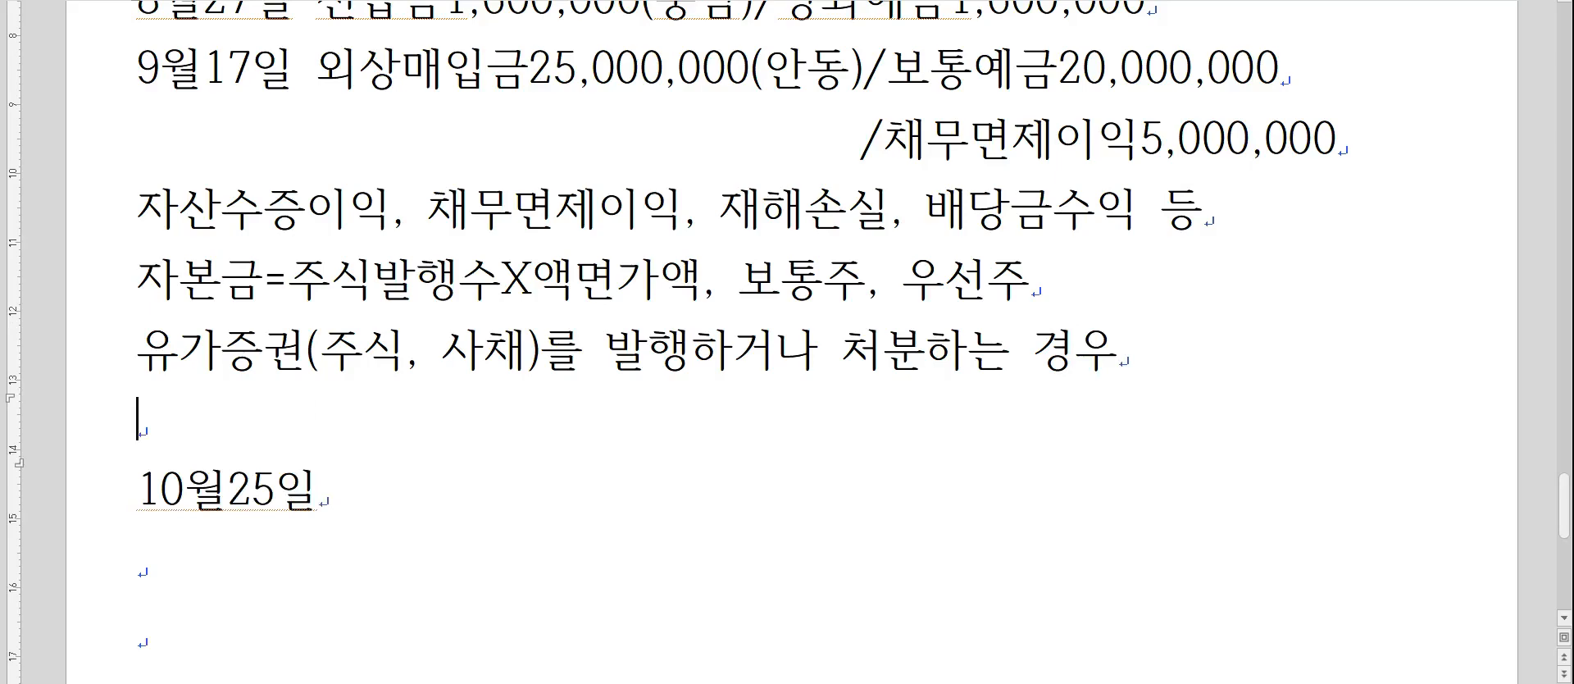
scroll(948, 189, down, 1)
text(비용X, ㅇ)
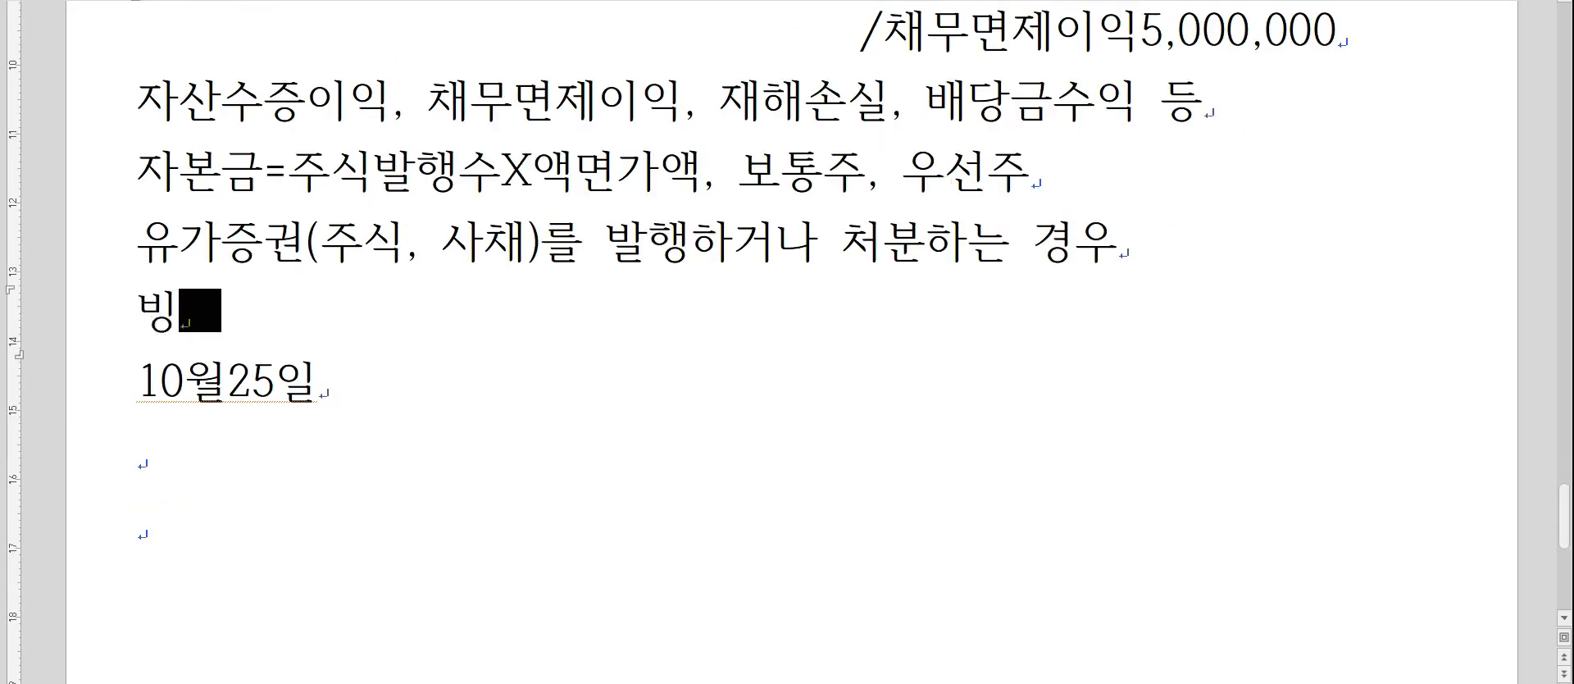
text(이익에서 차ㄱ)
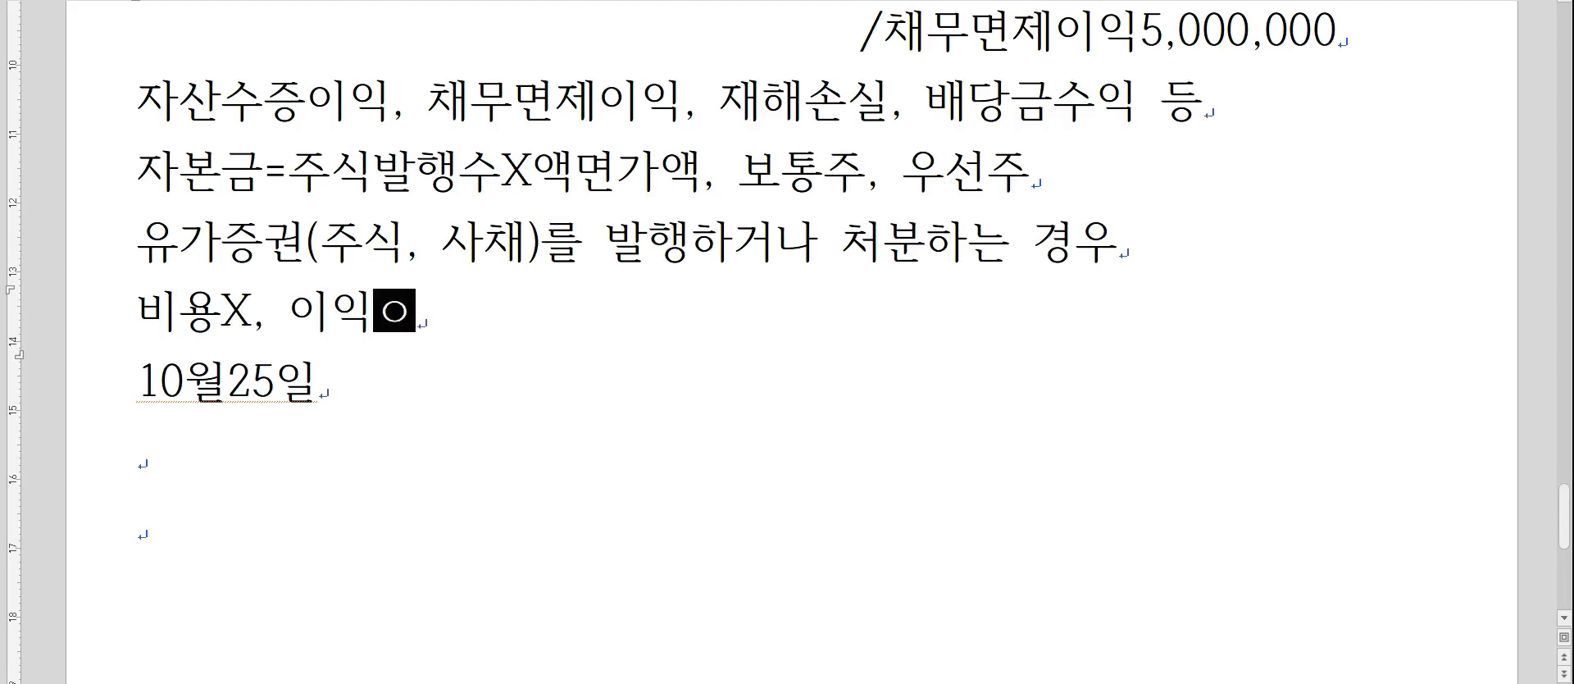
key(BackSpace)
key(BackSpace)
key(BackSpace)
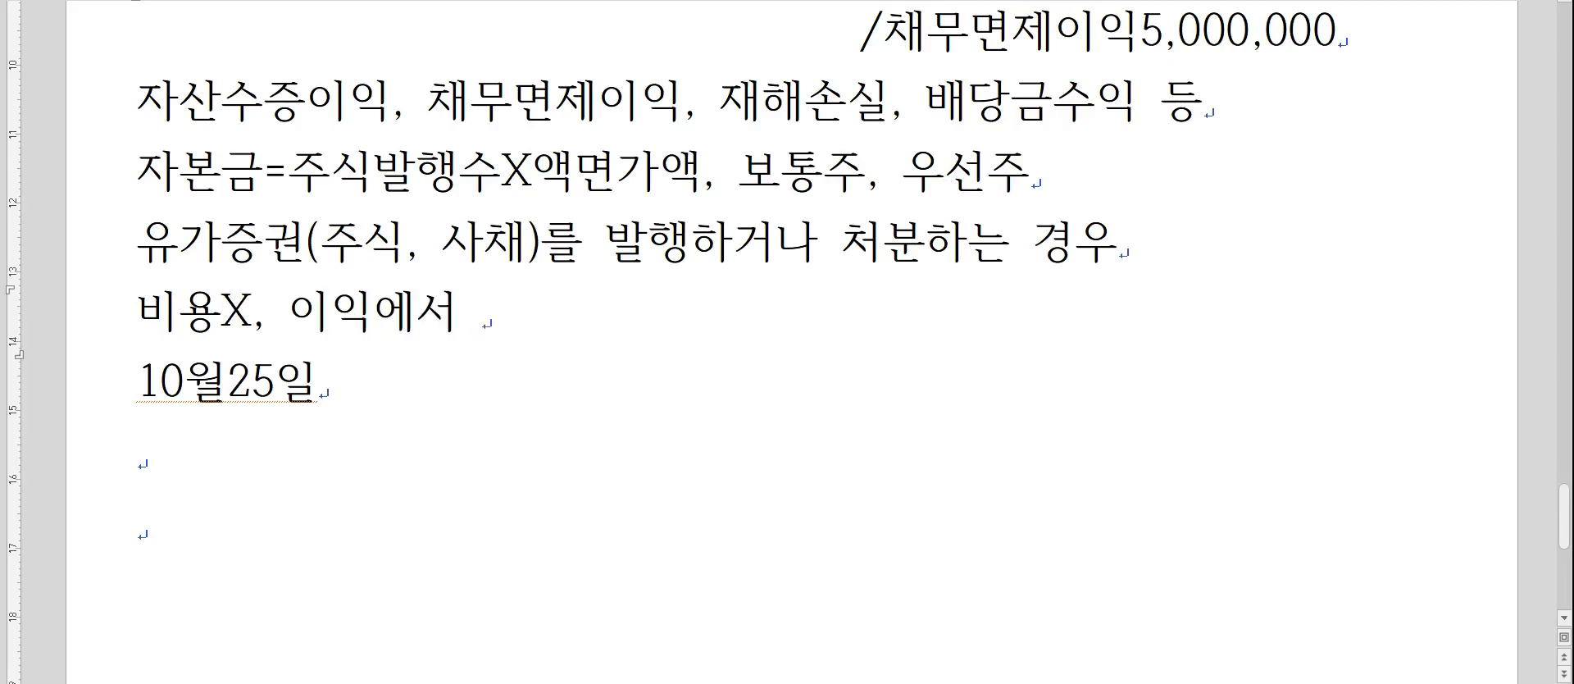
text(착감, 손실에 가산)
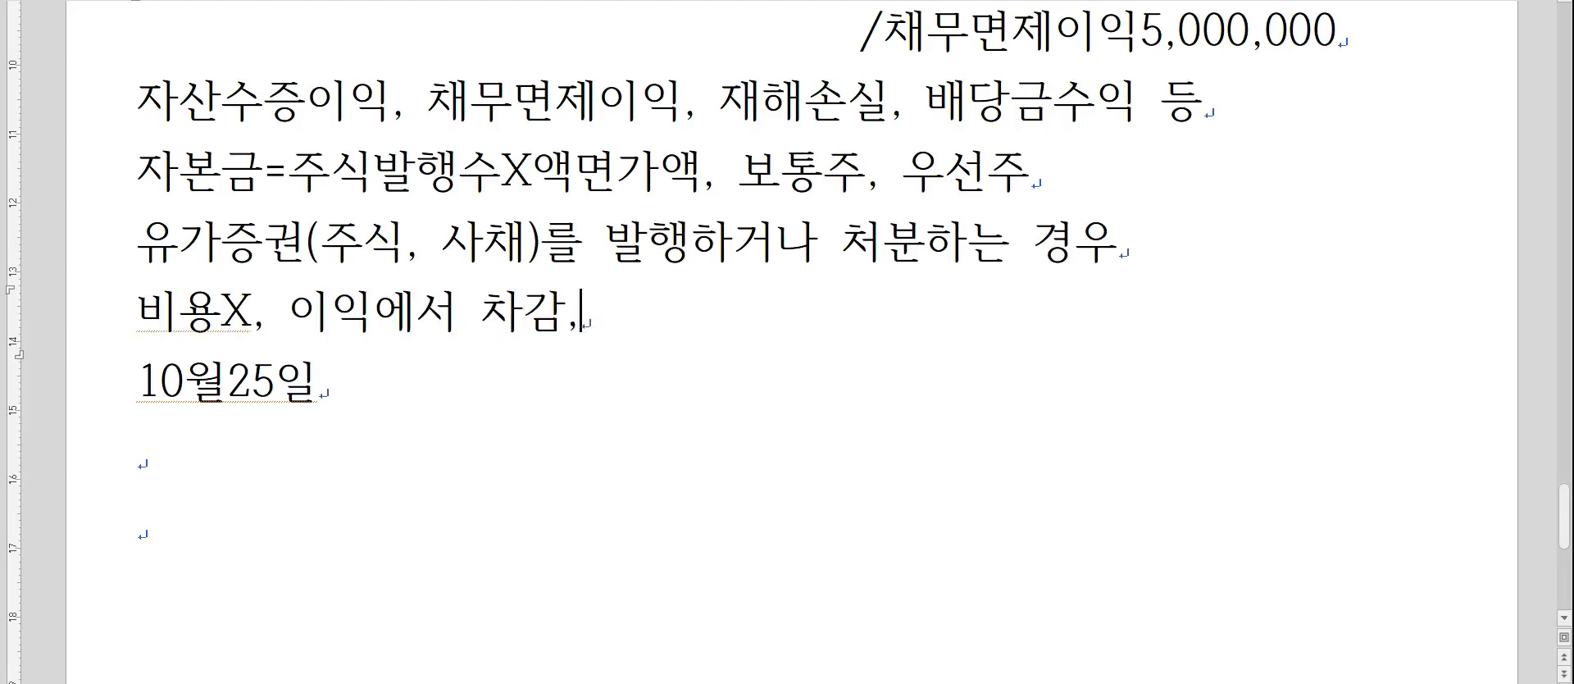
key(Down)
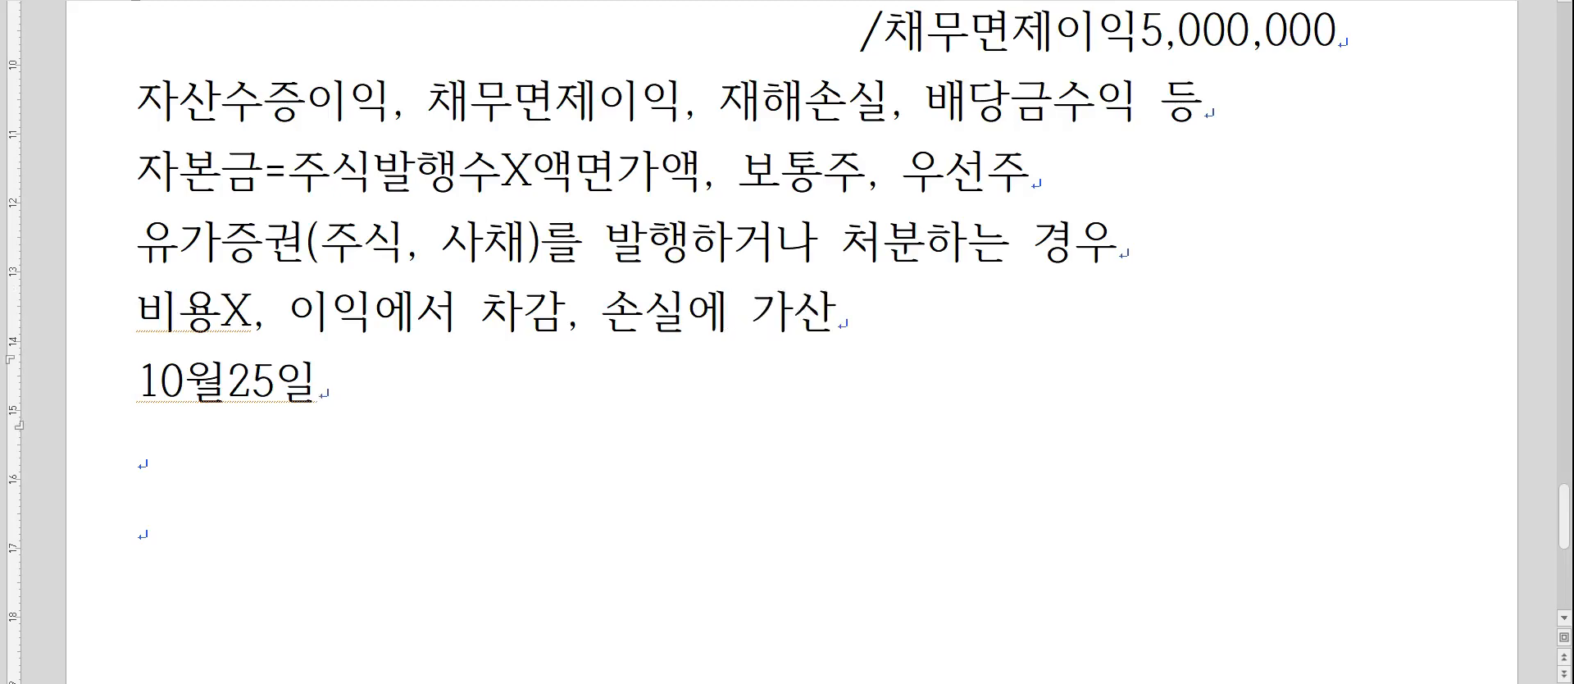
Open the calculator, move it clear of the 10월25일 line and multiply 5000 by 5000.
scroll(946, 187, down, 1)
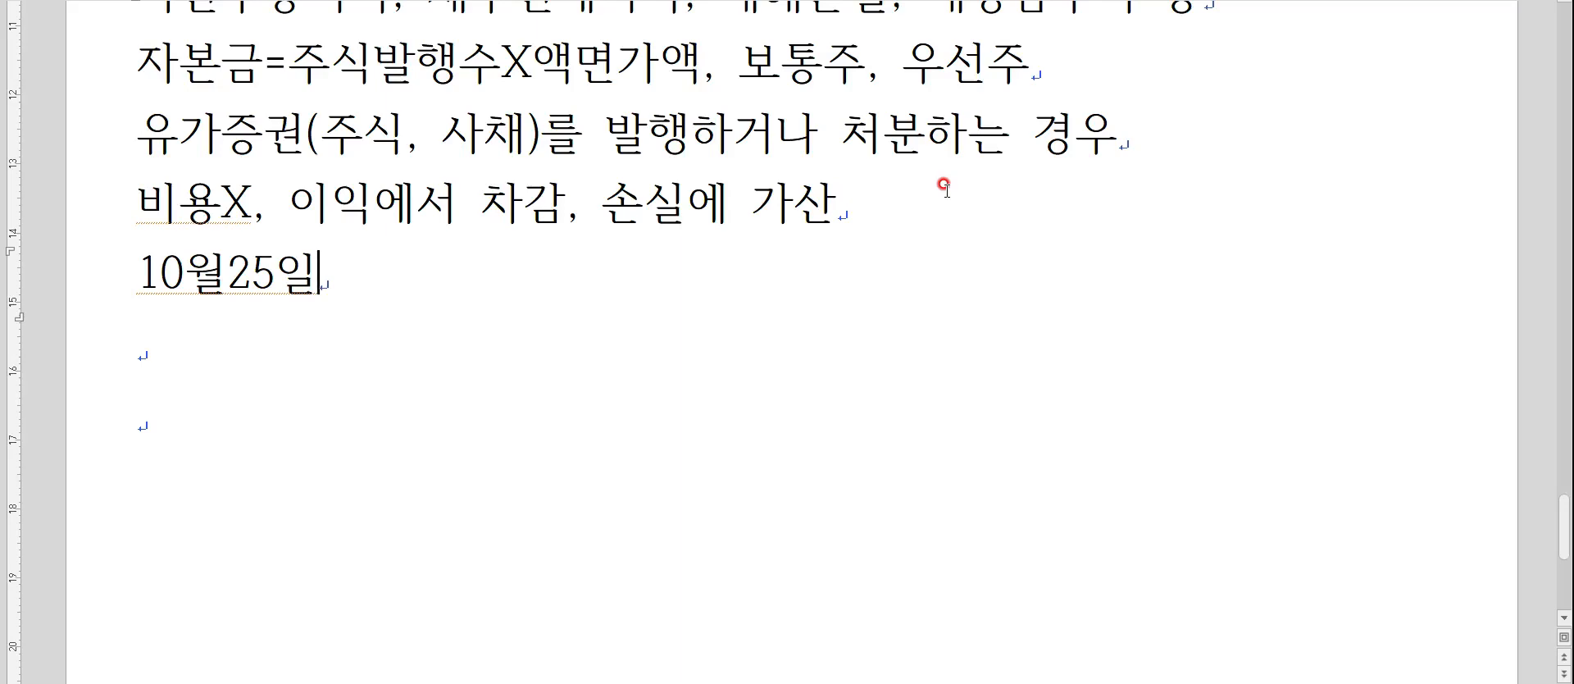
key(Hangul)
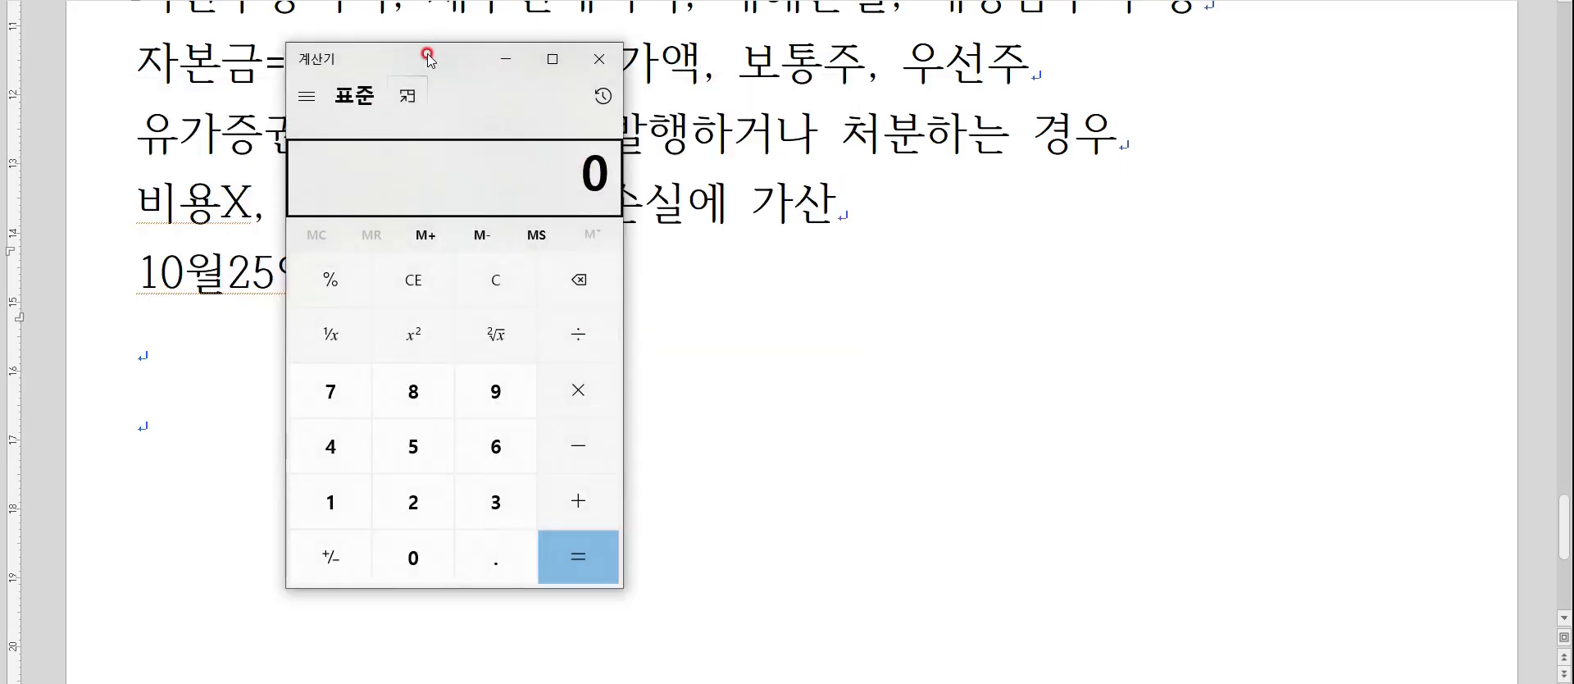
drag(427, 56, 1228, 73)
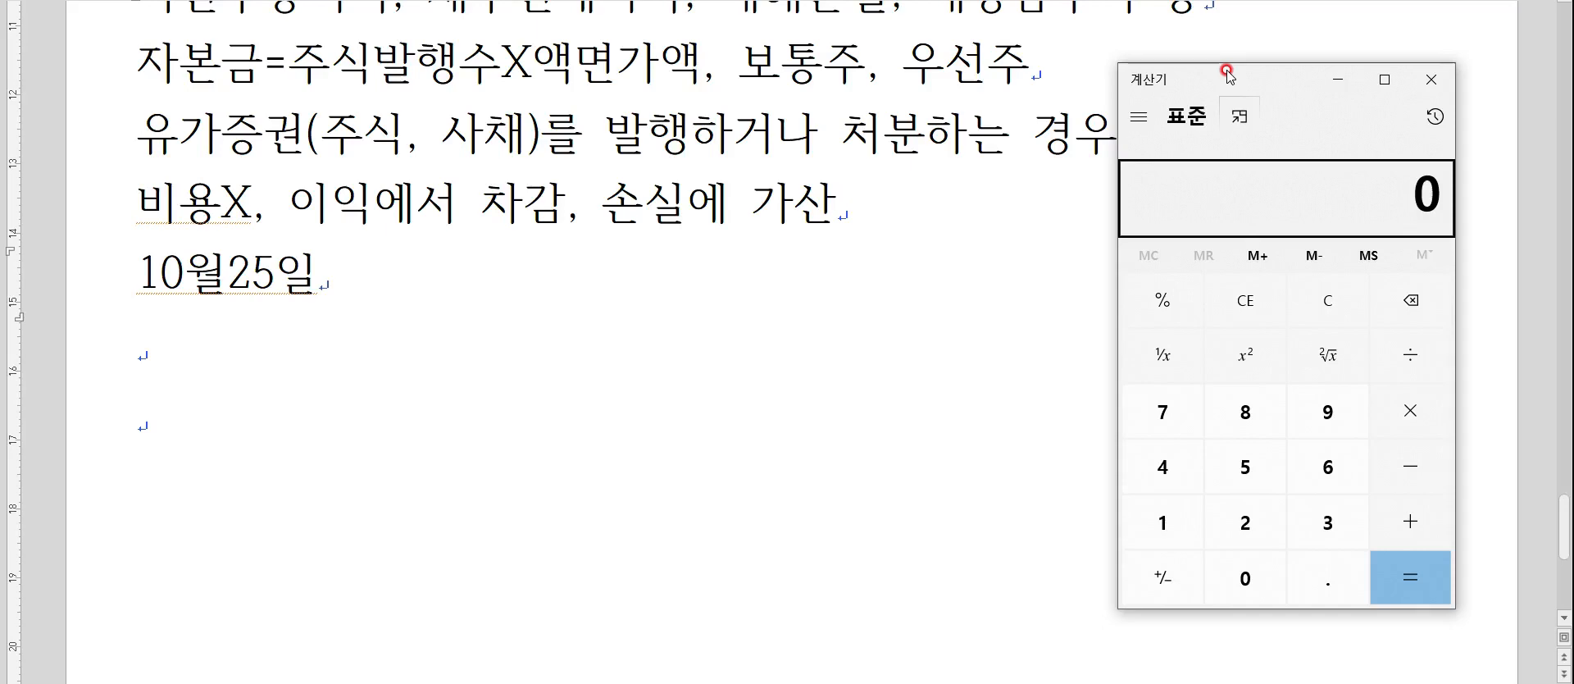
text(500)
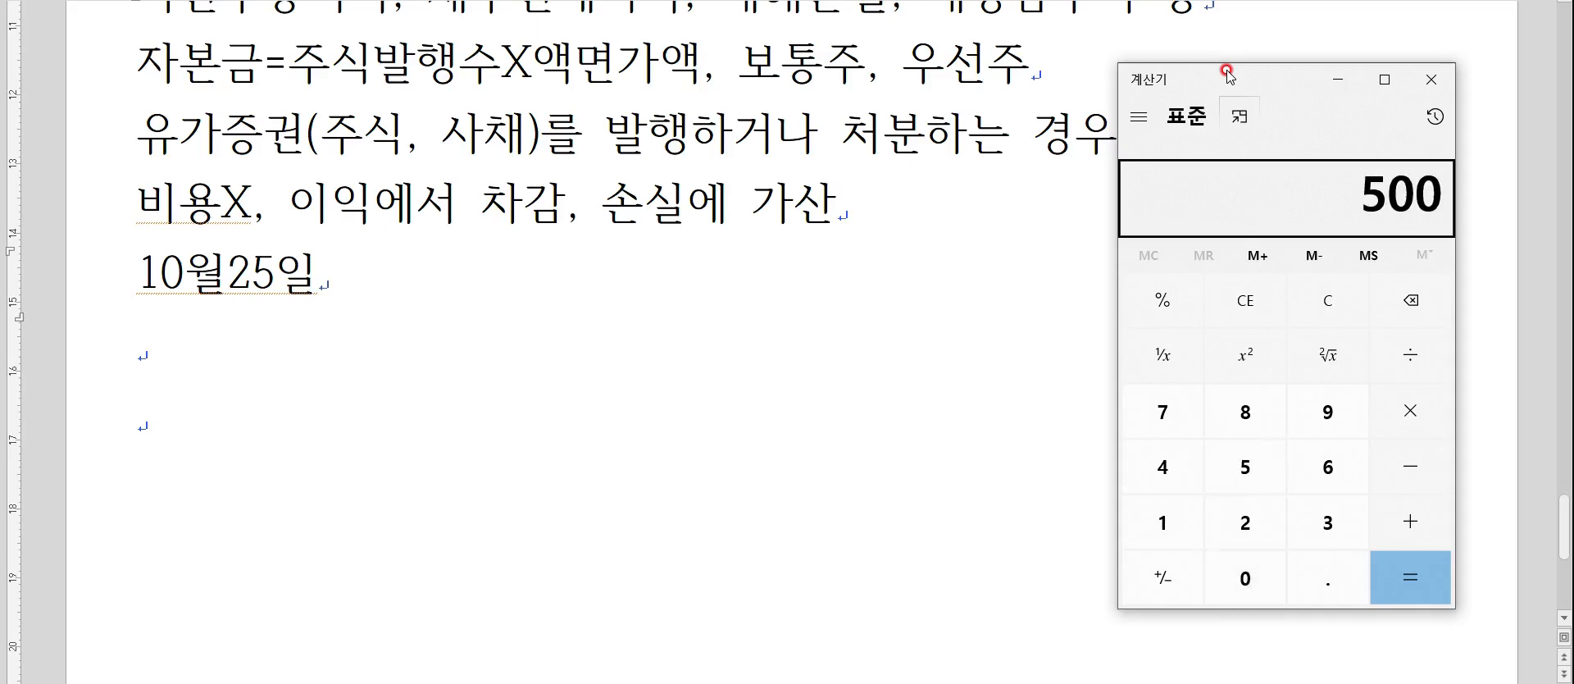
text(0*5000)
key(Return)
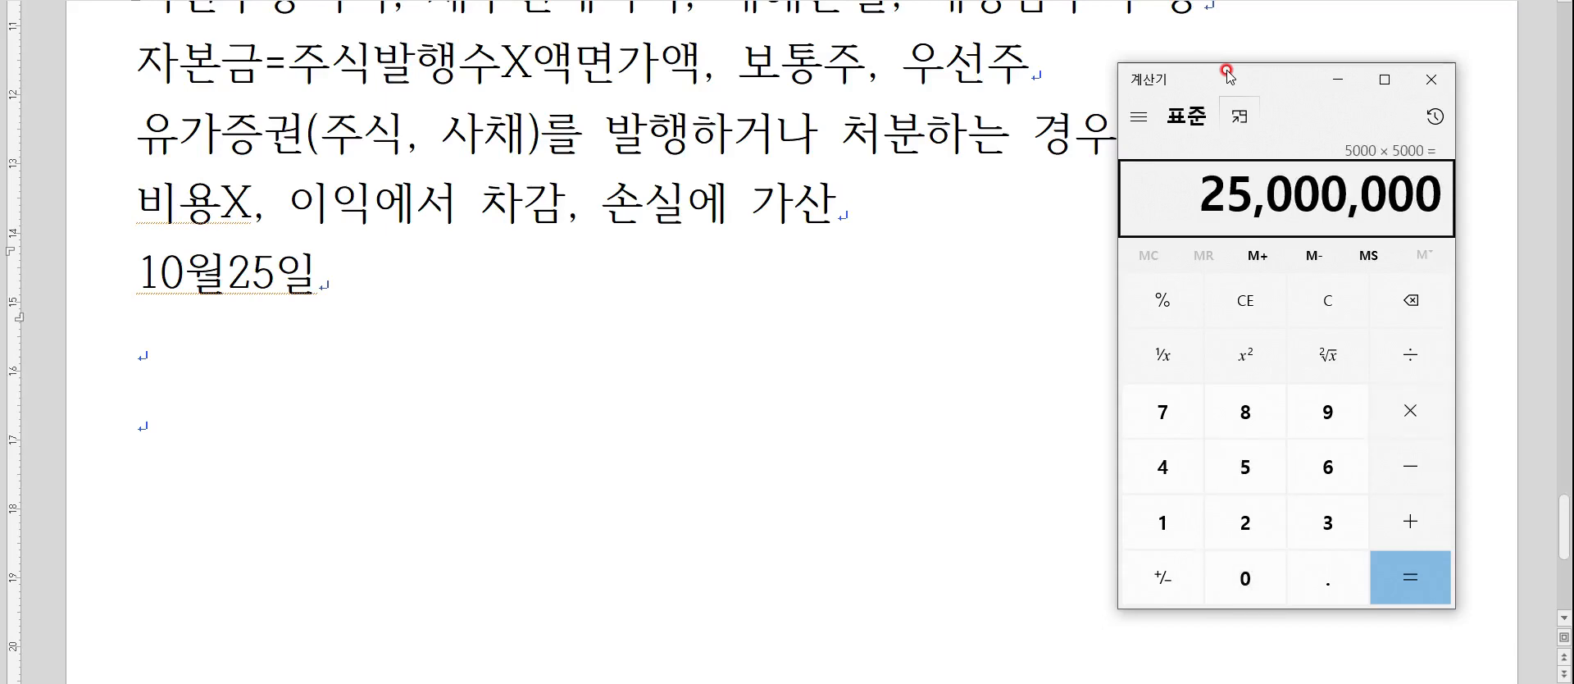
Return to the document and add the credit "/자본금25,000,000" after 10월25일.
click(595, 261)
text(/)
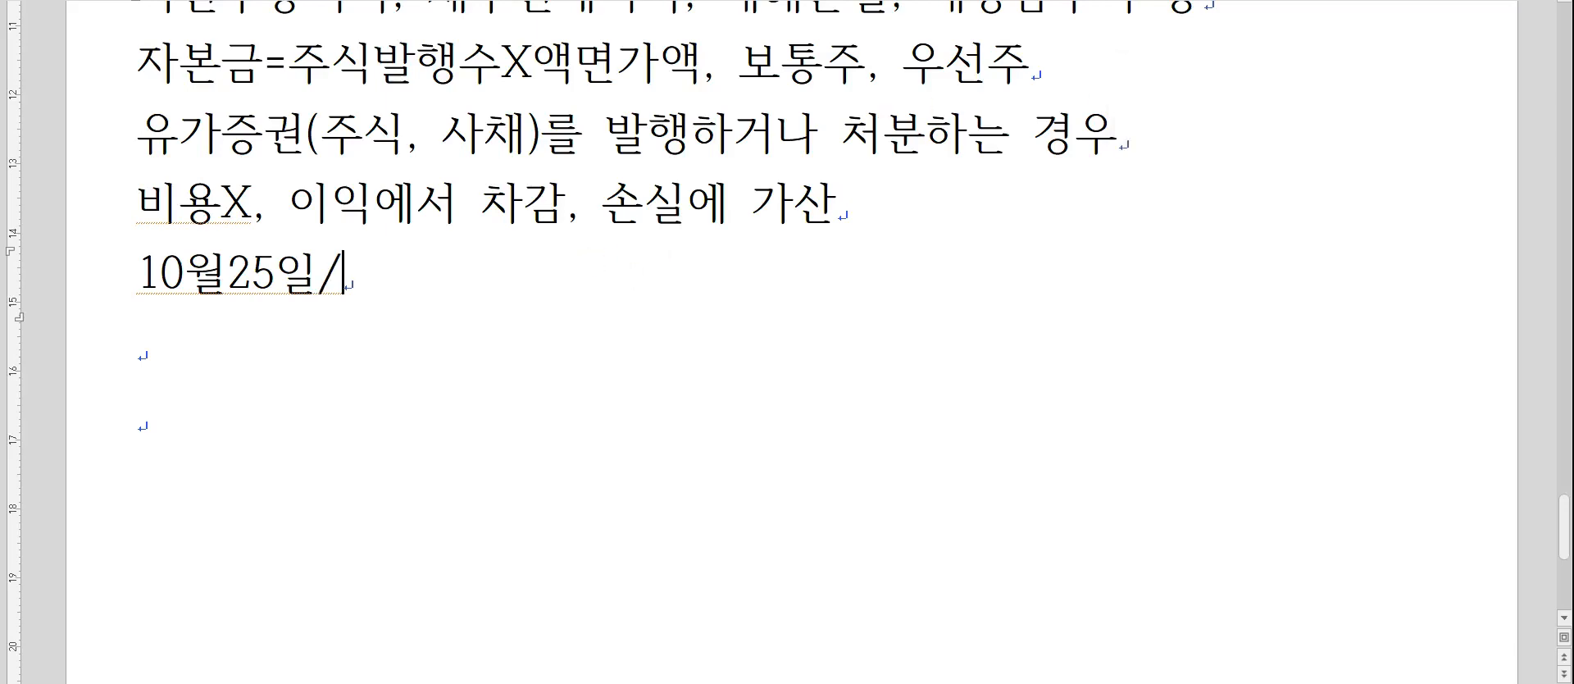
text(자본금25,0)
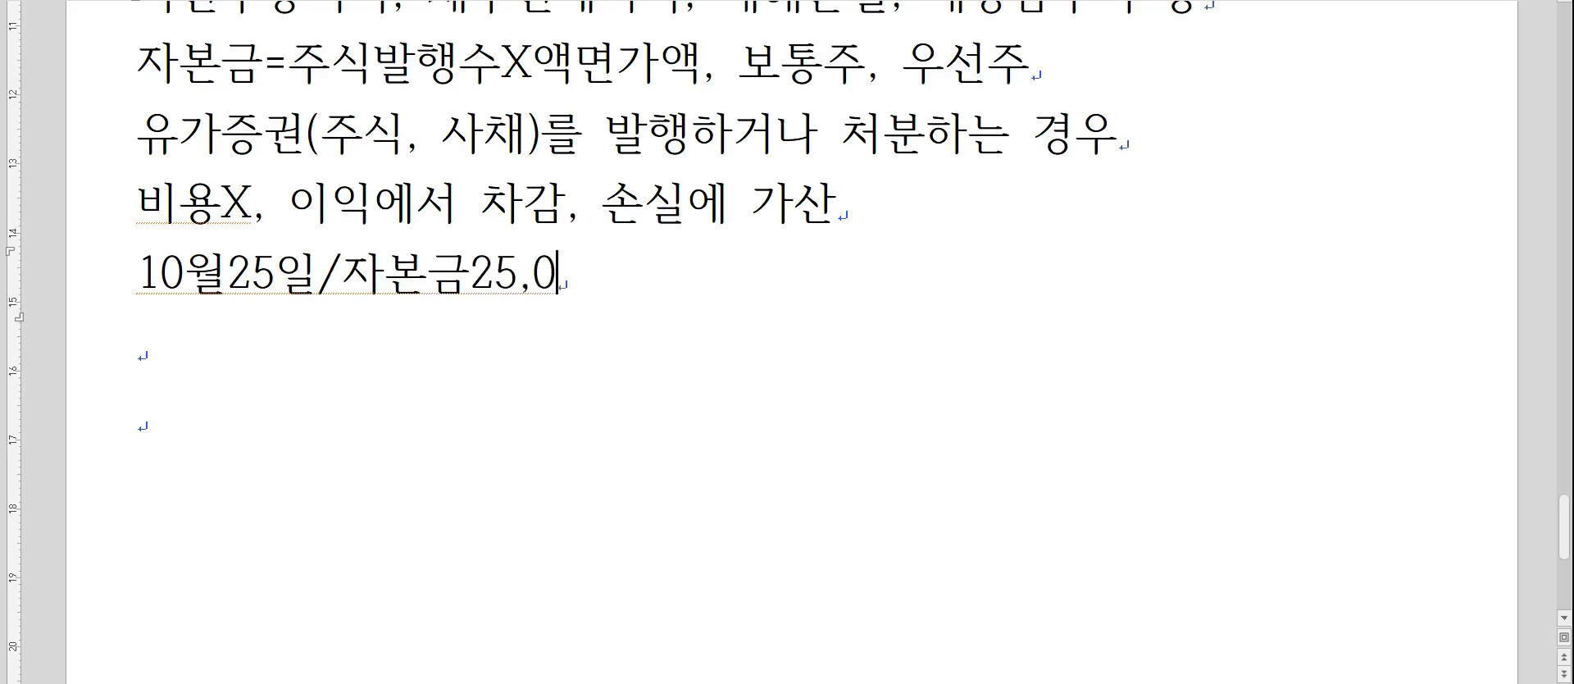
text(00,000)
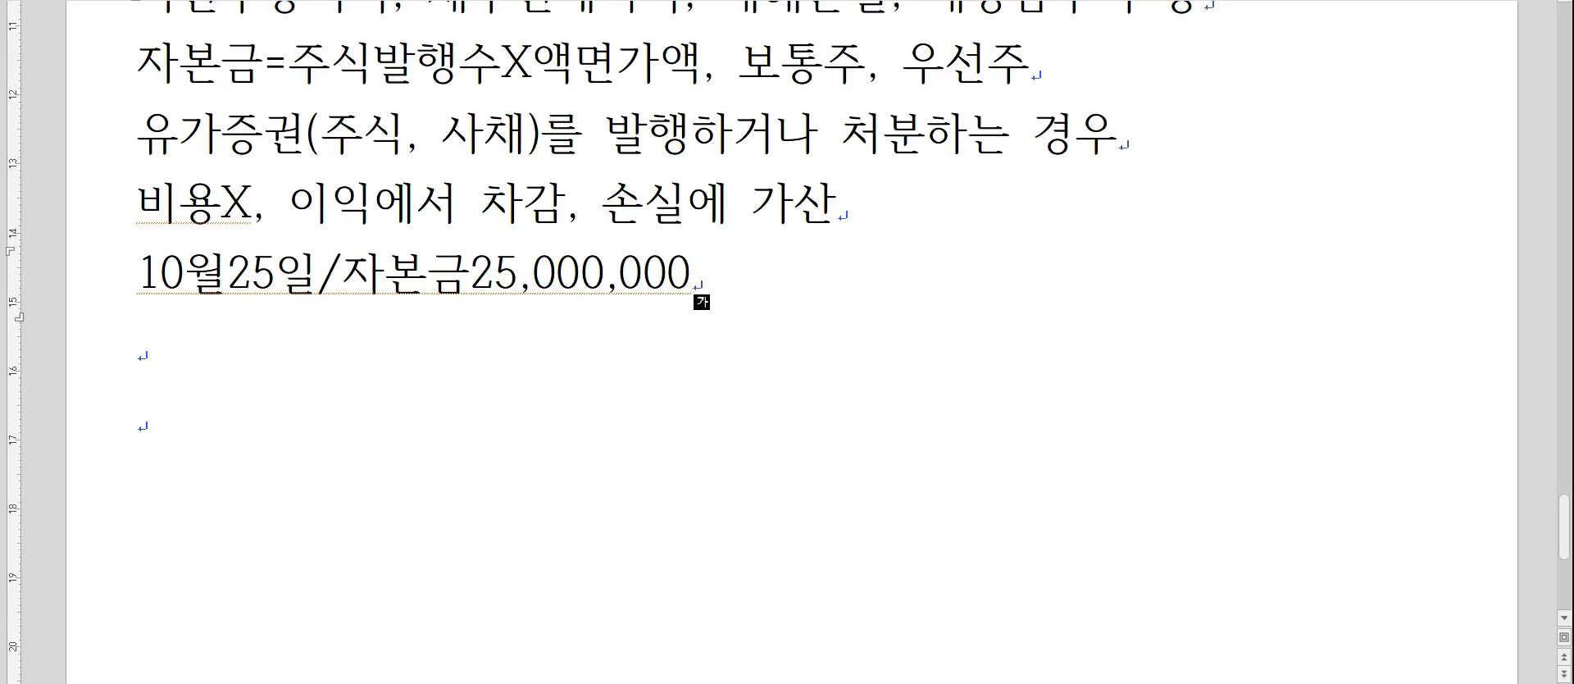
Insert the debit "보통예금50,000,000" between 10월25일 and the 자본금 credit.
key(Left)
key(Left)
key(Left)
key(Left)
key(Left)
key(Left)
key(Left)
key(Left)
key(Left)
key(Left)
key(Left)
key(Left)
key(Left)
key(Left)
text(보통예금)
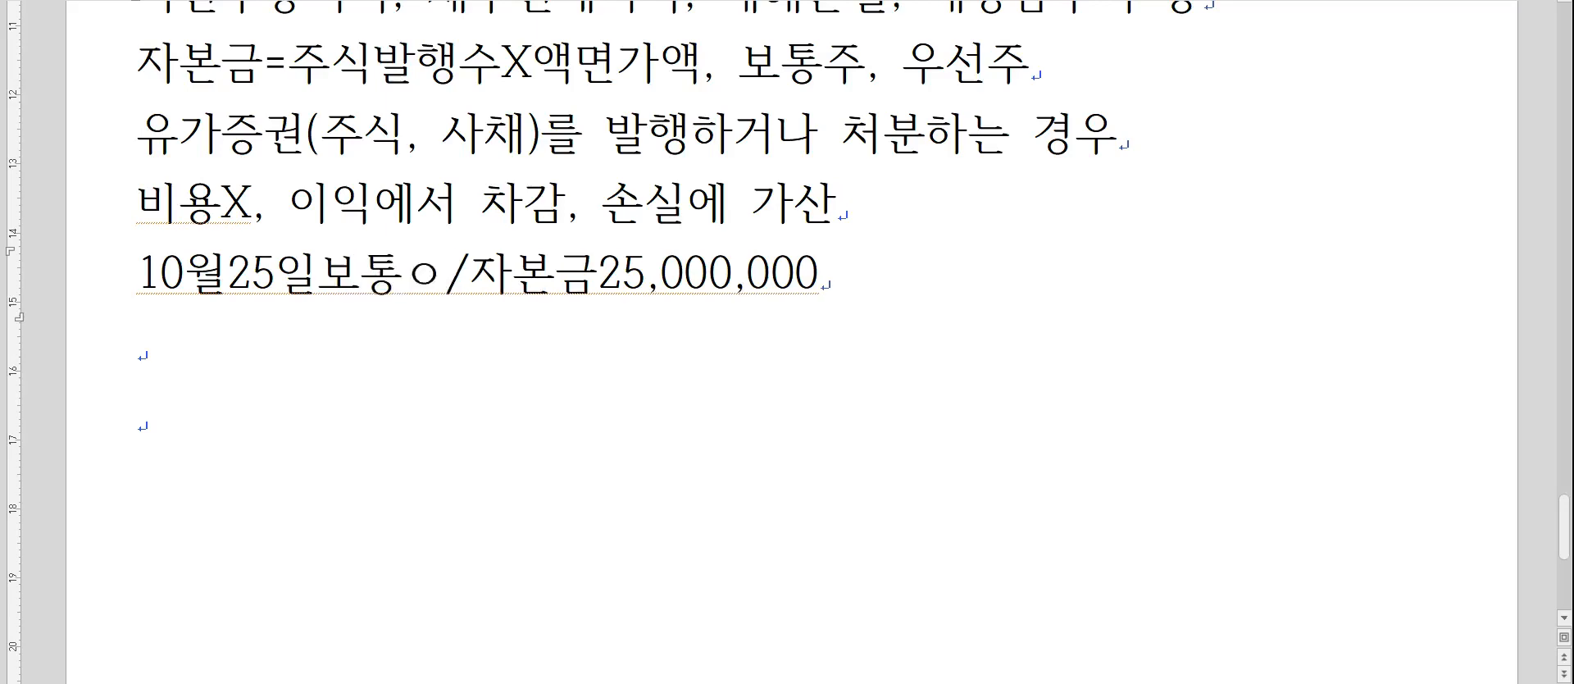
text(50,000,000)
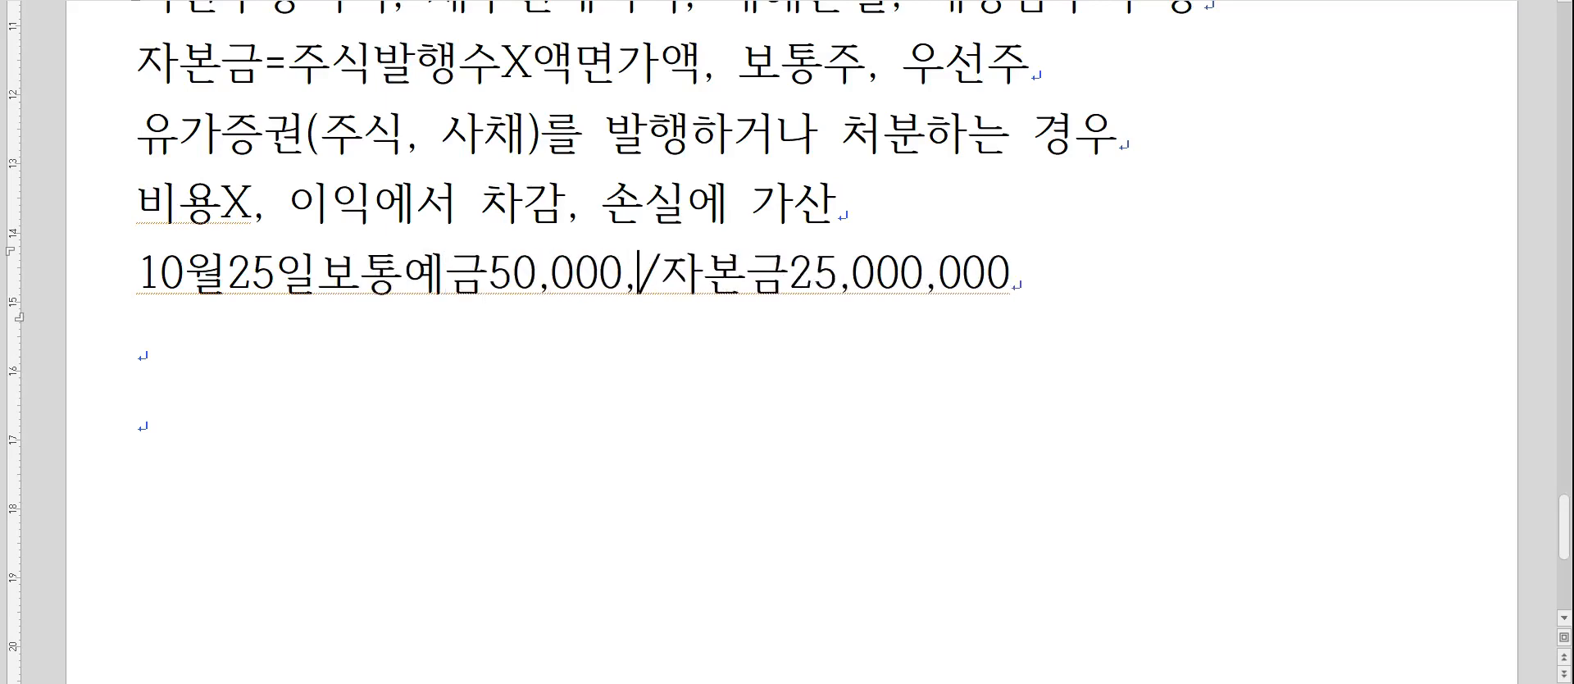
Add a second credit line "/현금 500,000" under 자본금, adjusting the spacing so the amounts line up.
key(End)
key(Return)
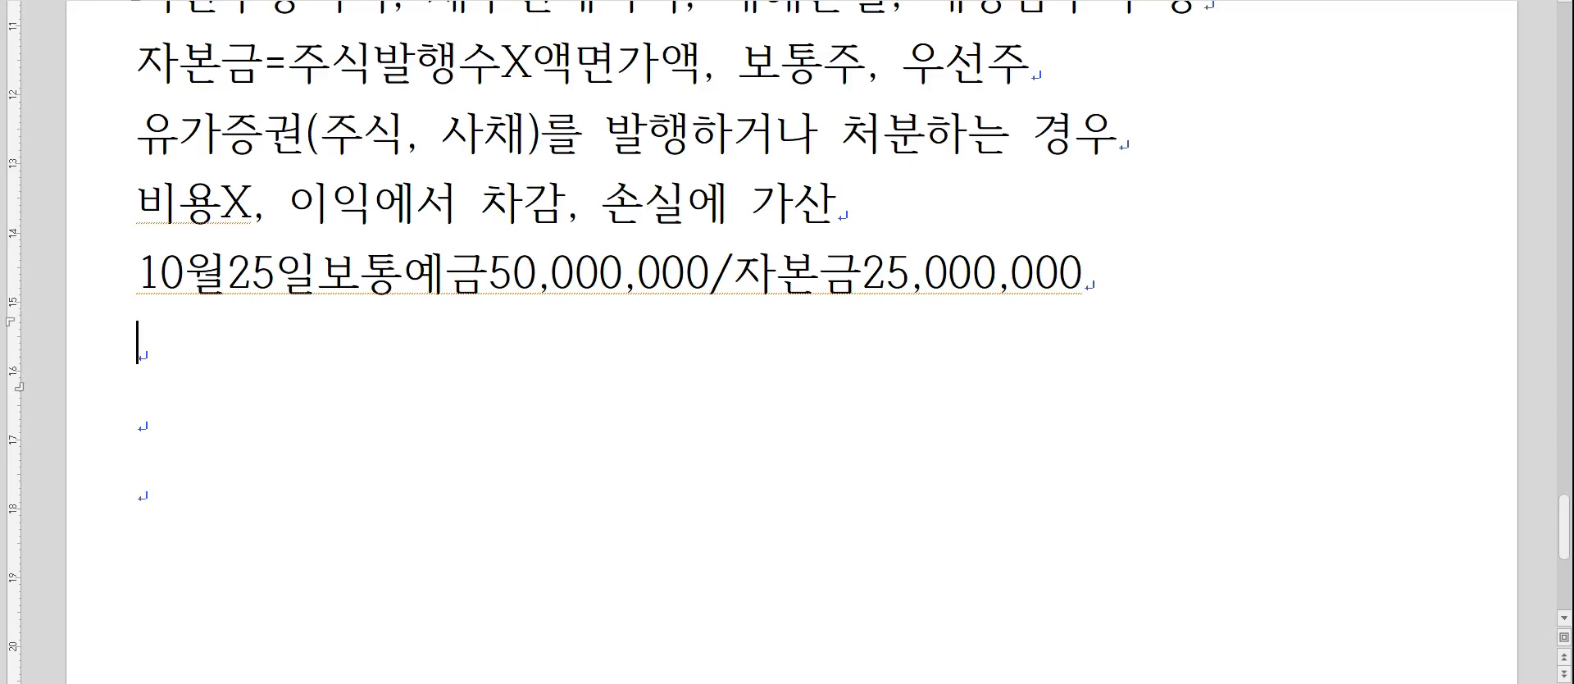
key(Hangul)
text(/현금      500,000)
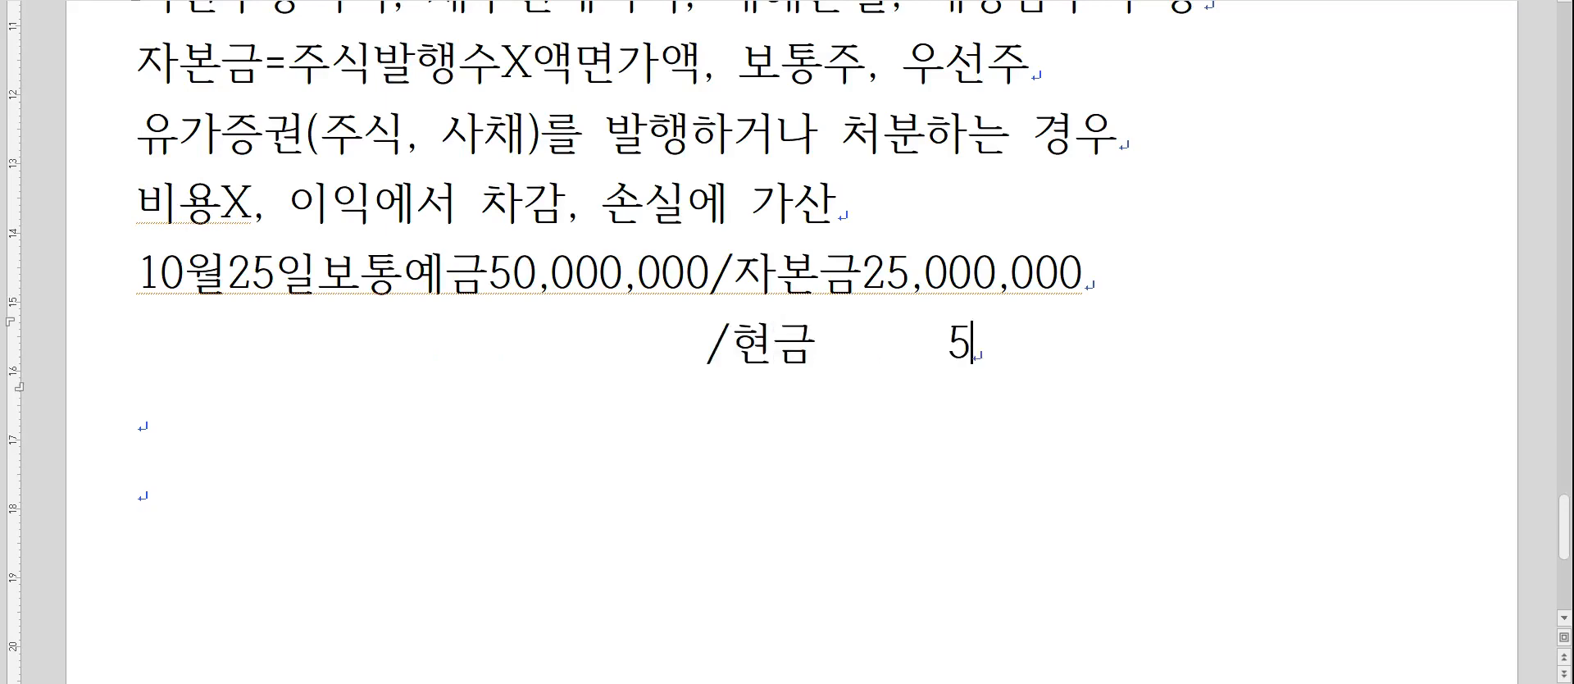
key(Left)
key(Left)
key(Left)
key(Left)
key(Left)
key(Left)
key(Left)
key(Left)
key(Left)
key(Left)
key(Delete)
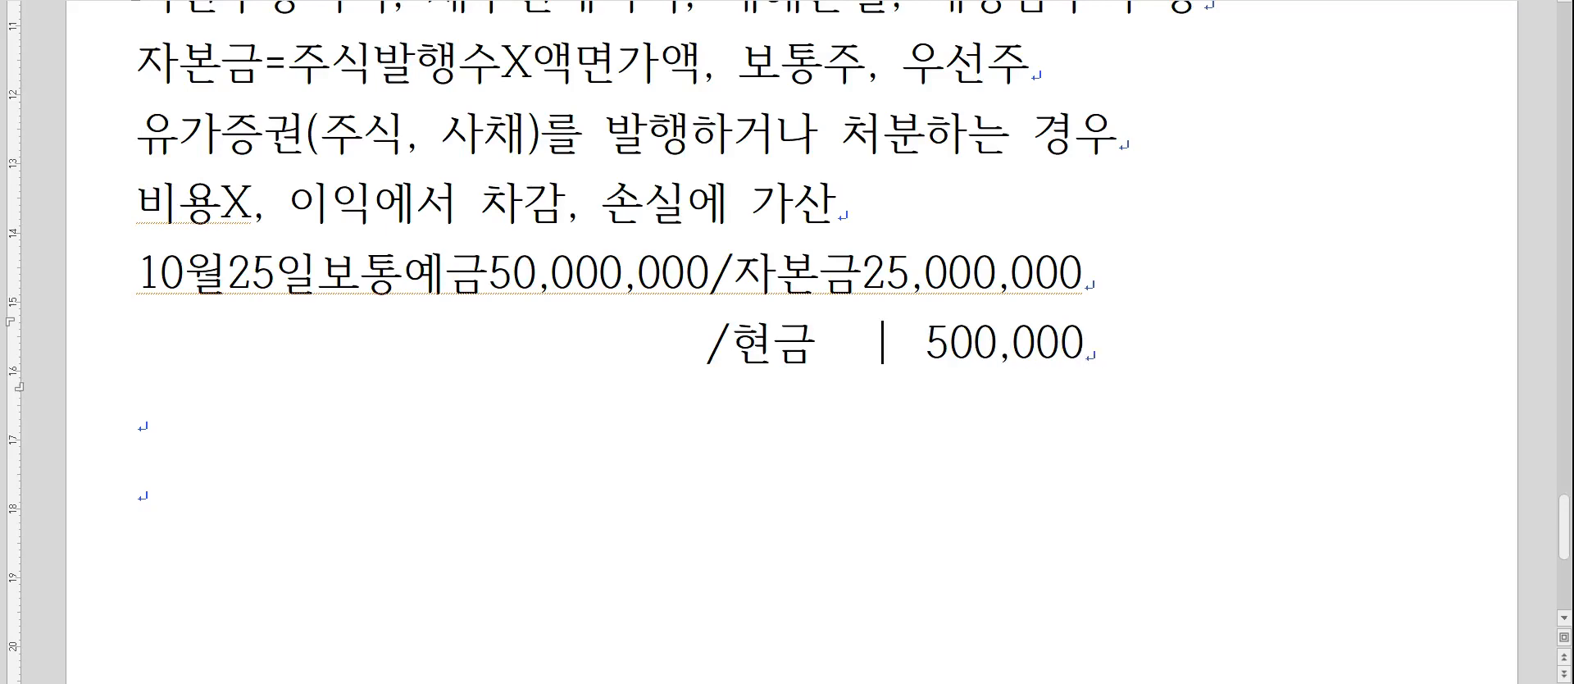
Add a third credit line "/주식발행초과금24,500,000" under the 현금 credit of the 10월25일 entry.
key(End)
key(Return)
text(/주식바)
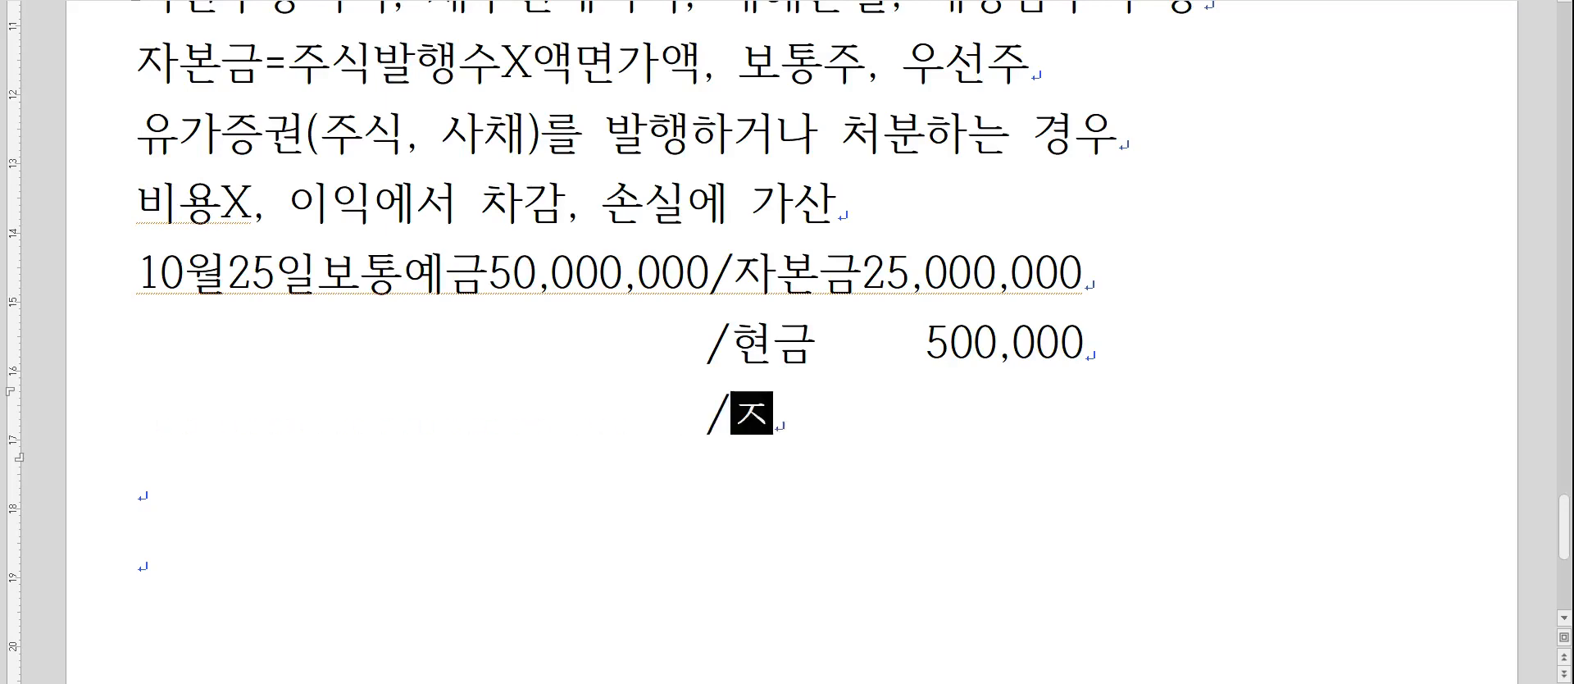
text(ㄹ행초과금24,5)
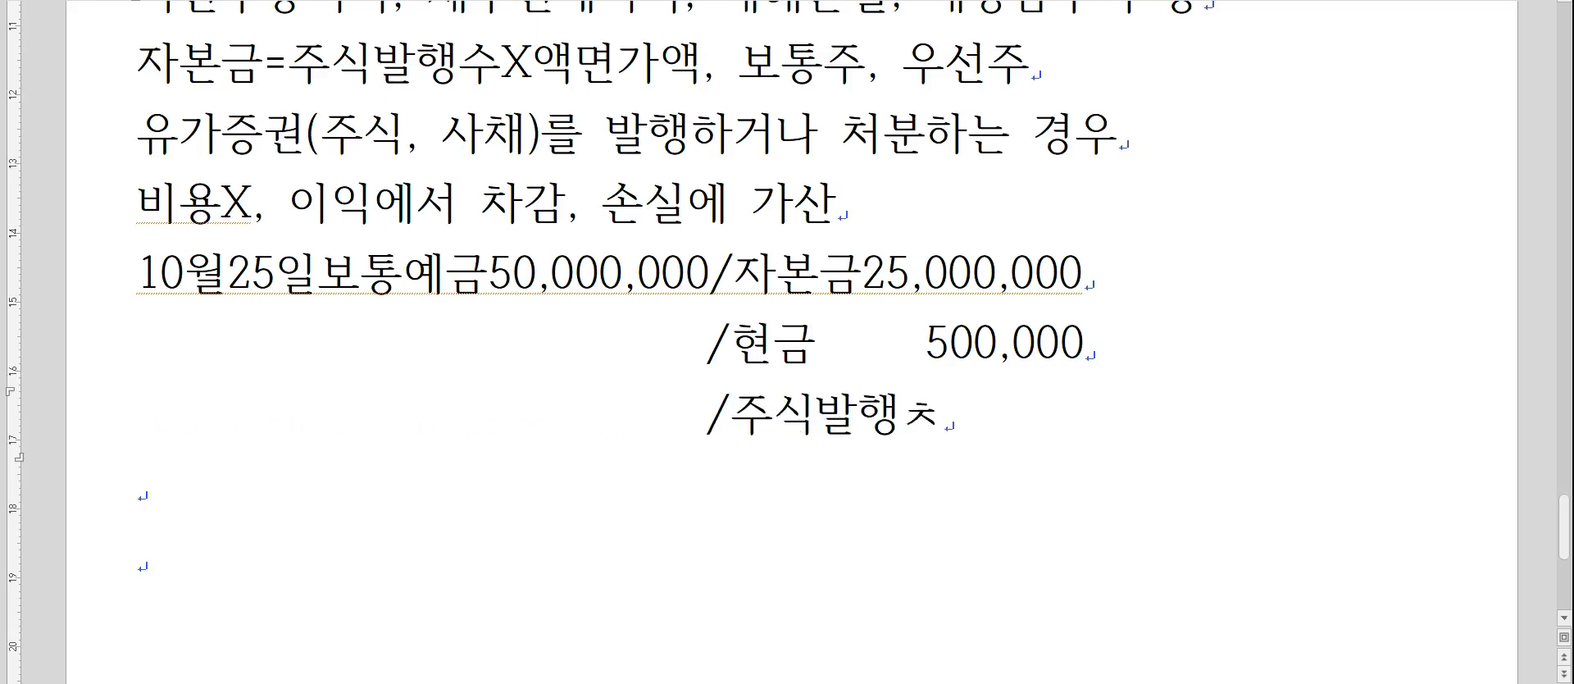
text(00,000)
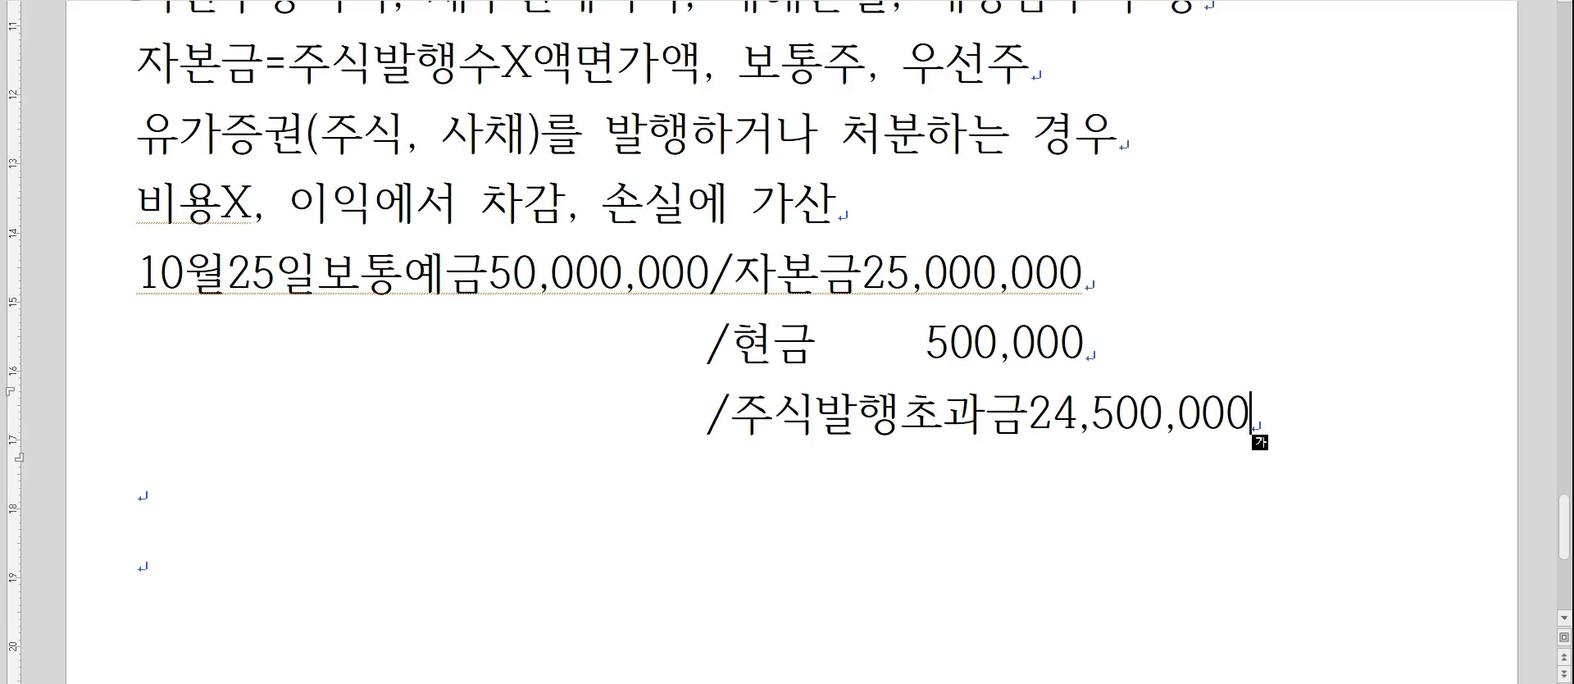
Review the debit, the cash amount and the deduction rule, adding the note "이익25,000,000-500,000=이익24,500,000" below the 10월25일 entry.
drag(1099, 277, 337, 300)
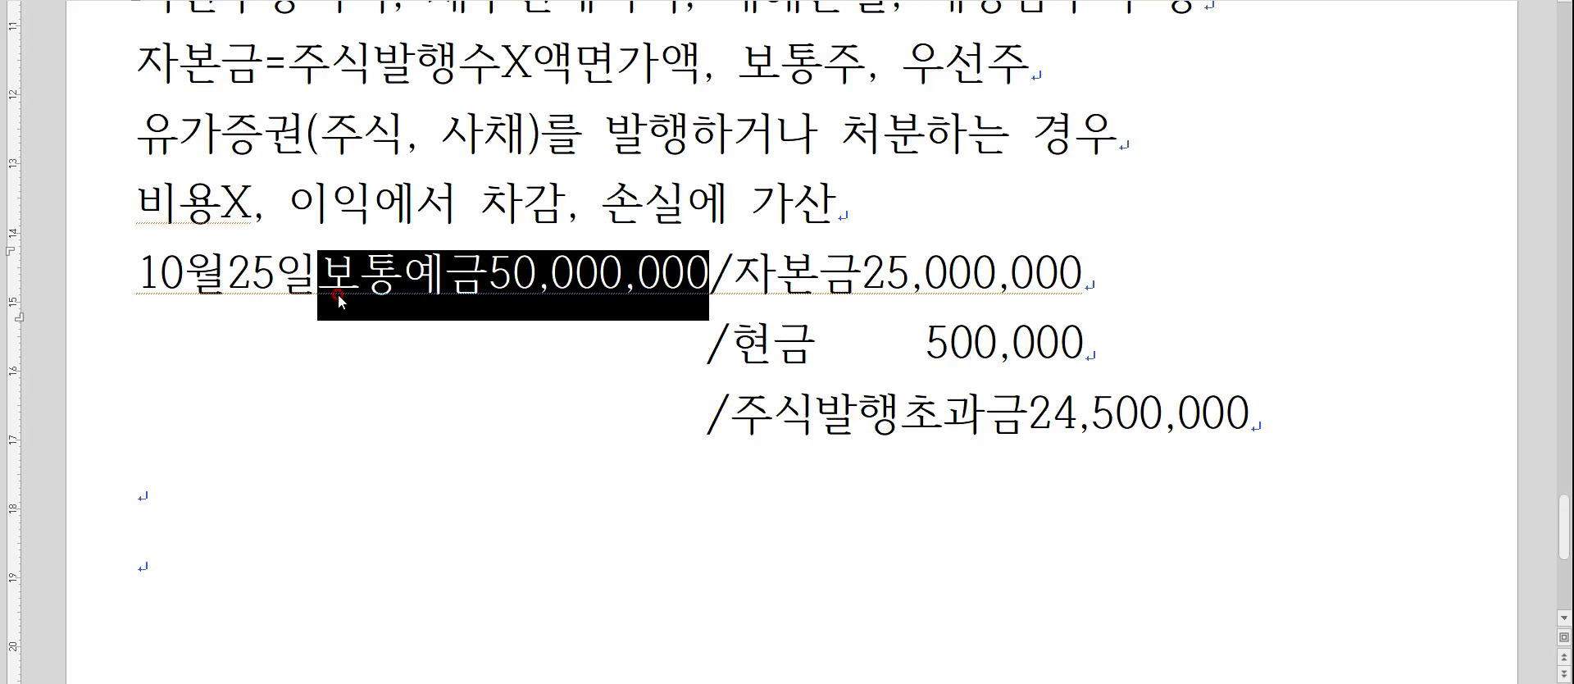
drag(926, 337, 1094, 348)
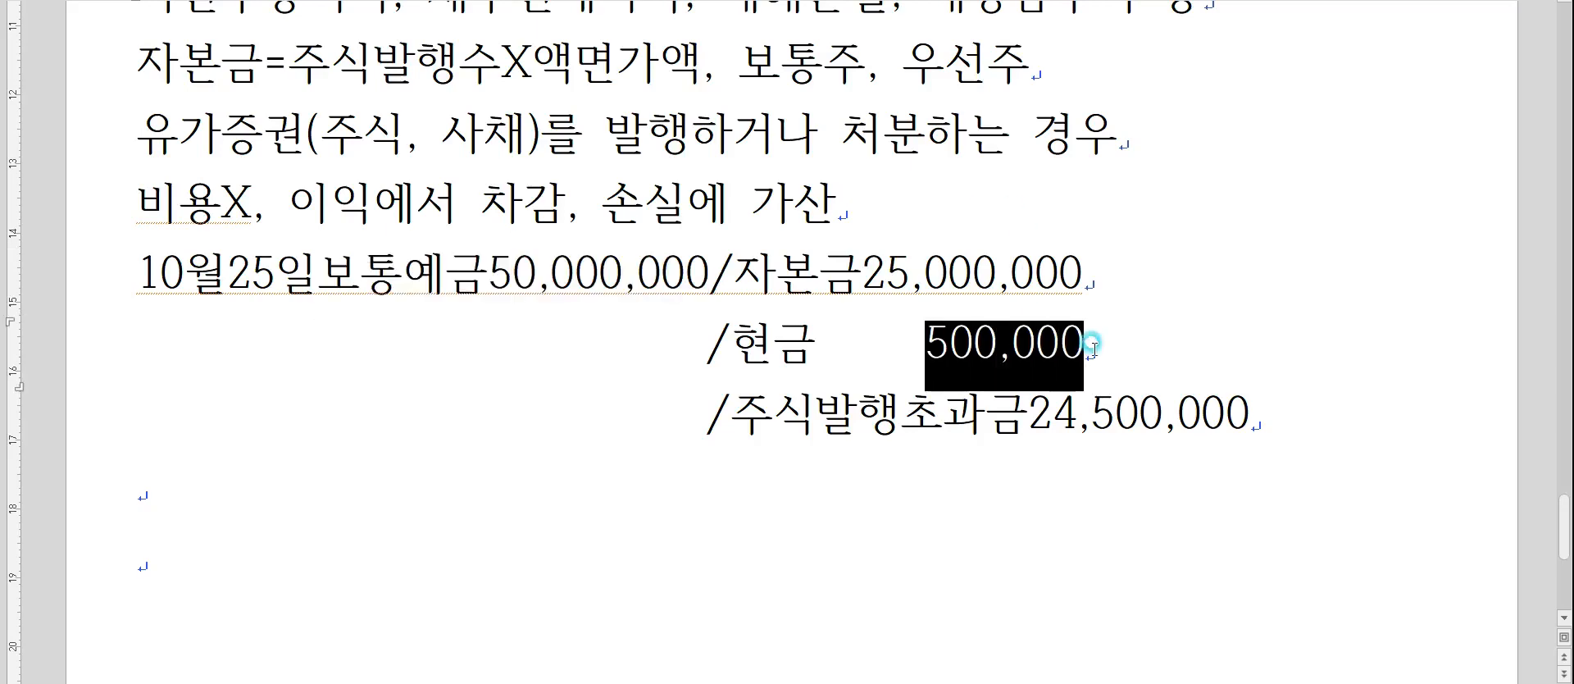
click(351, 461)
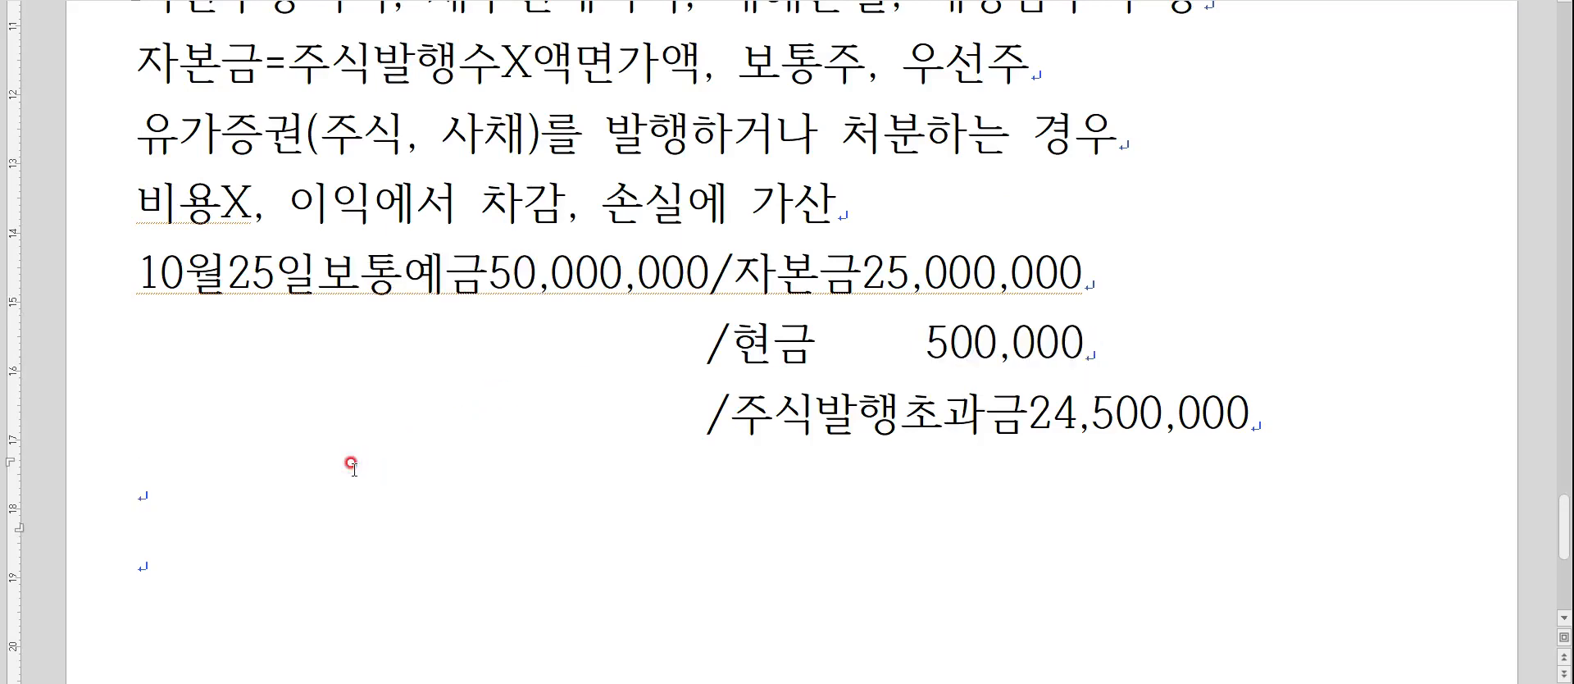
text(이익25,000,)
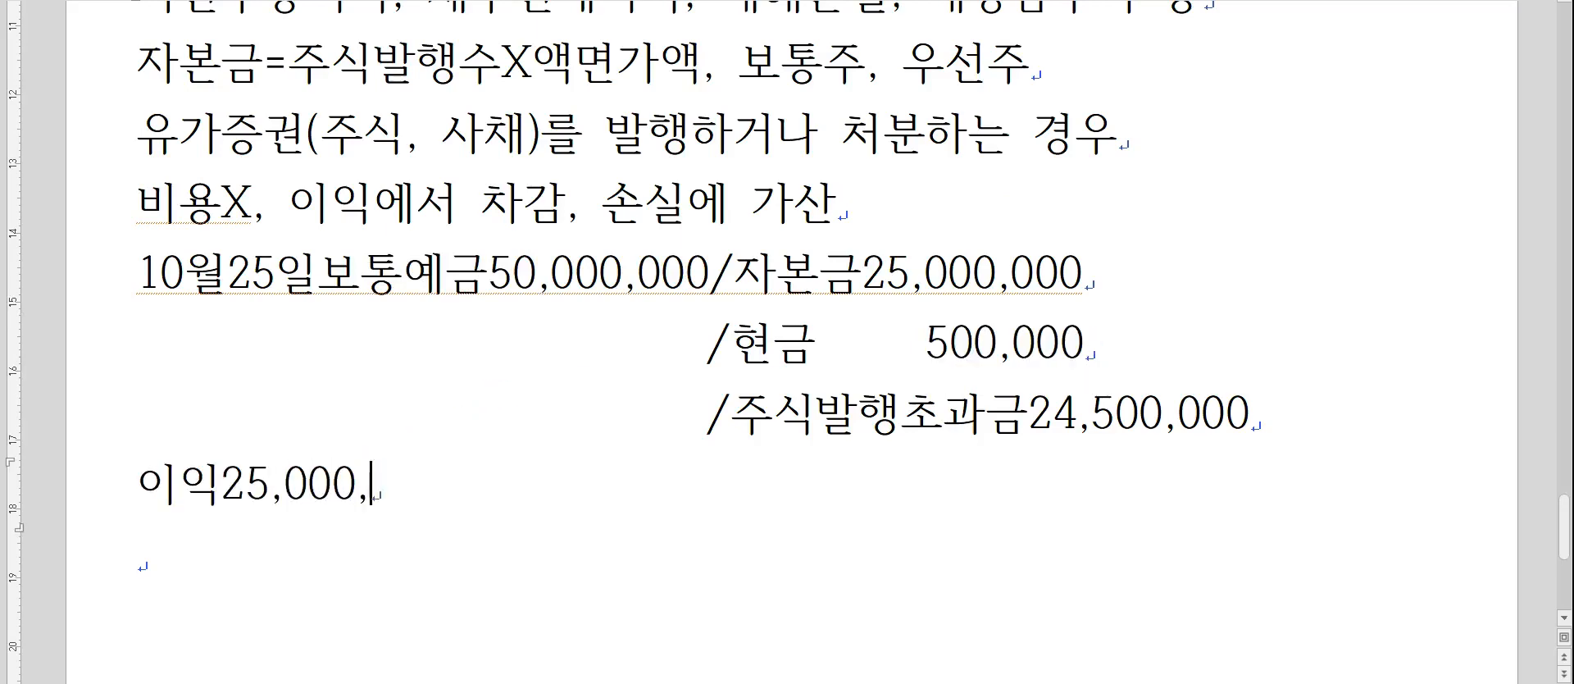
text(000)
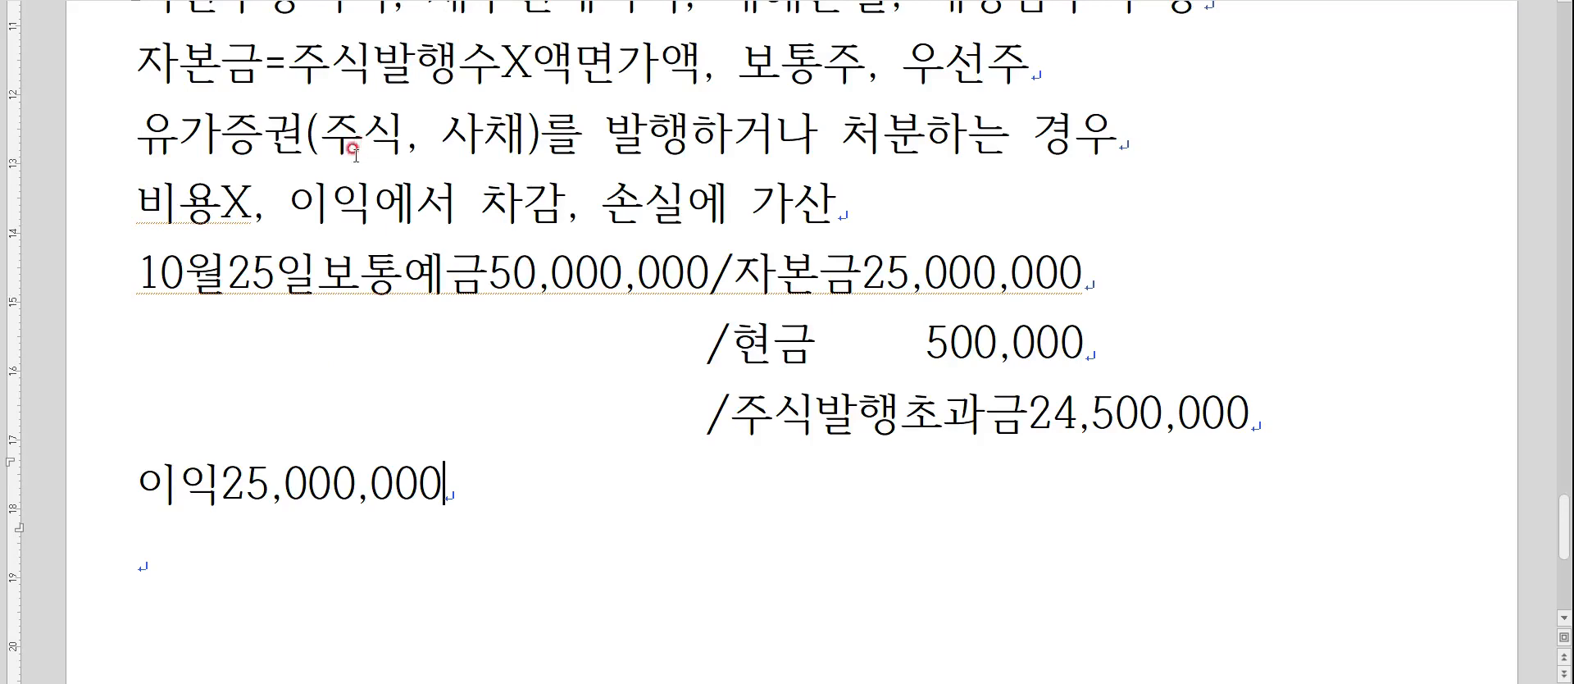
drag(289, 203, 566, 215)
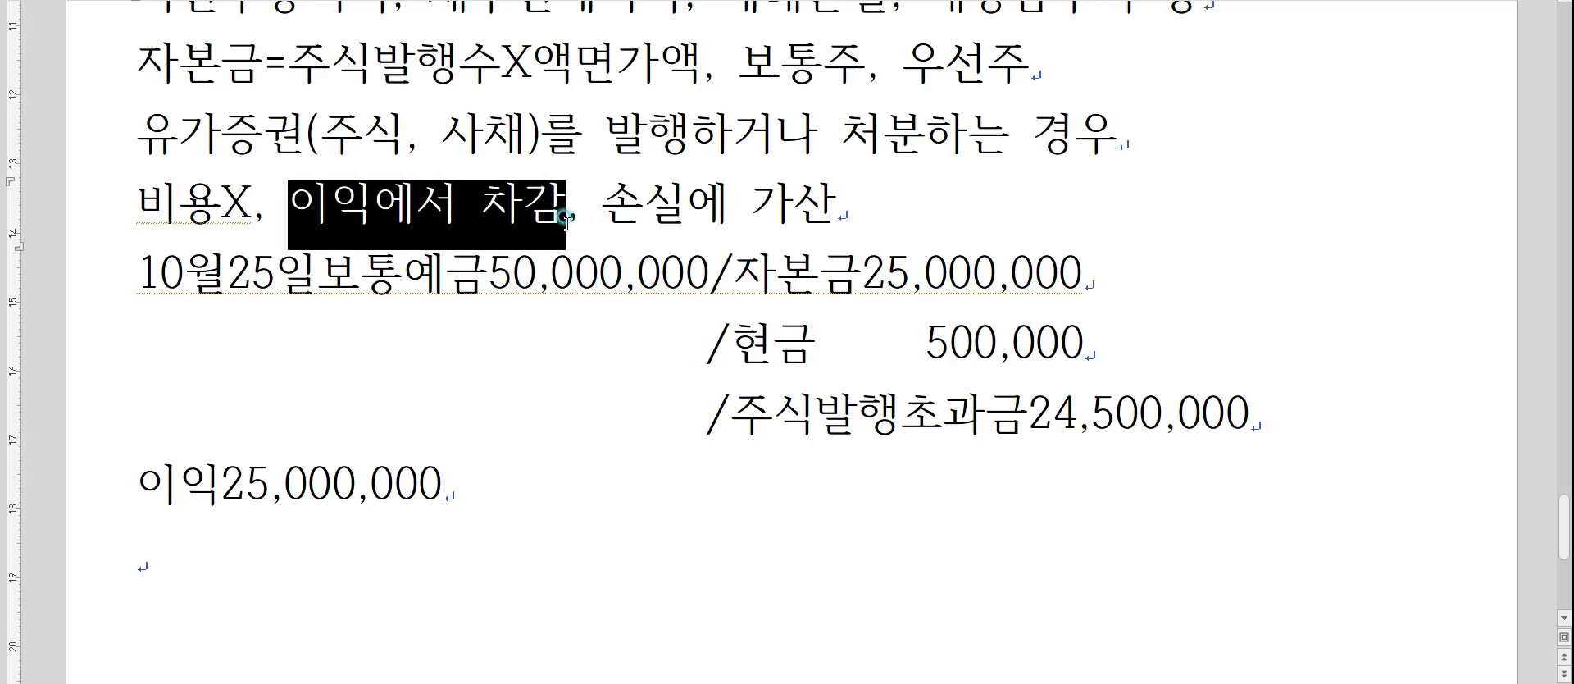
click(536, 483)
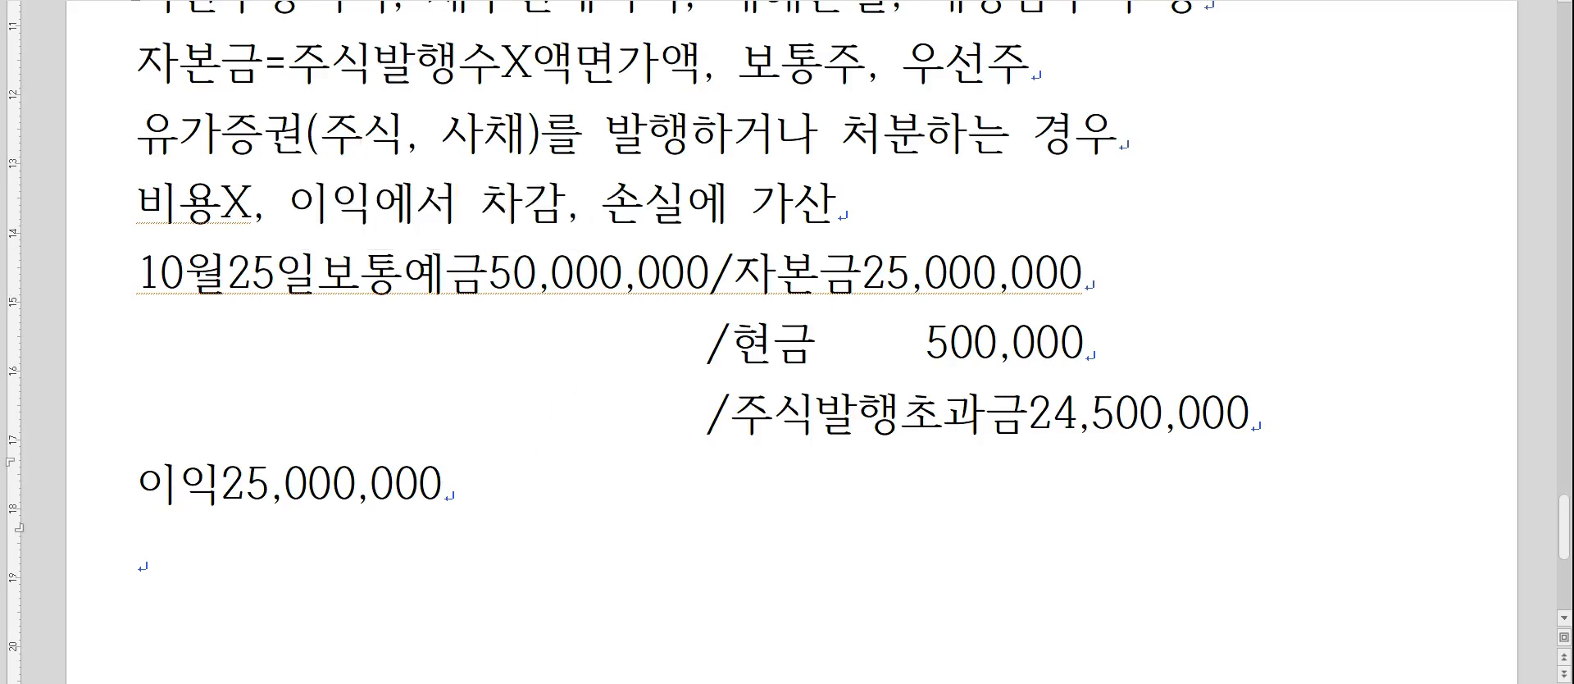
text(-500,000=)
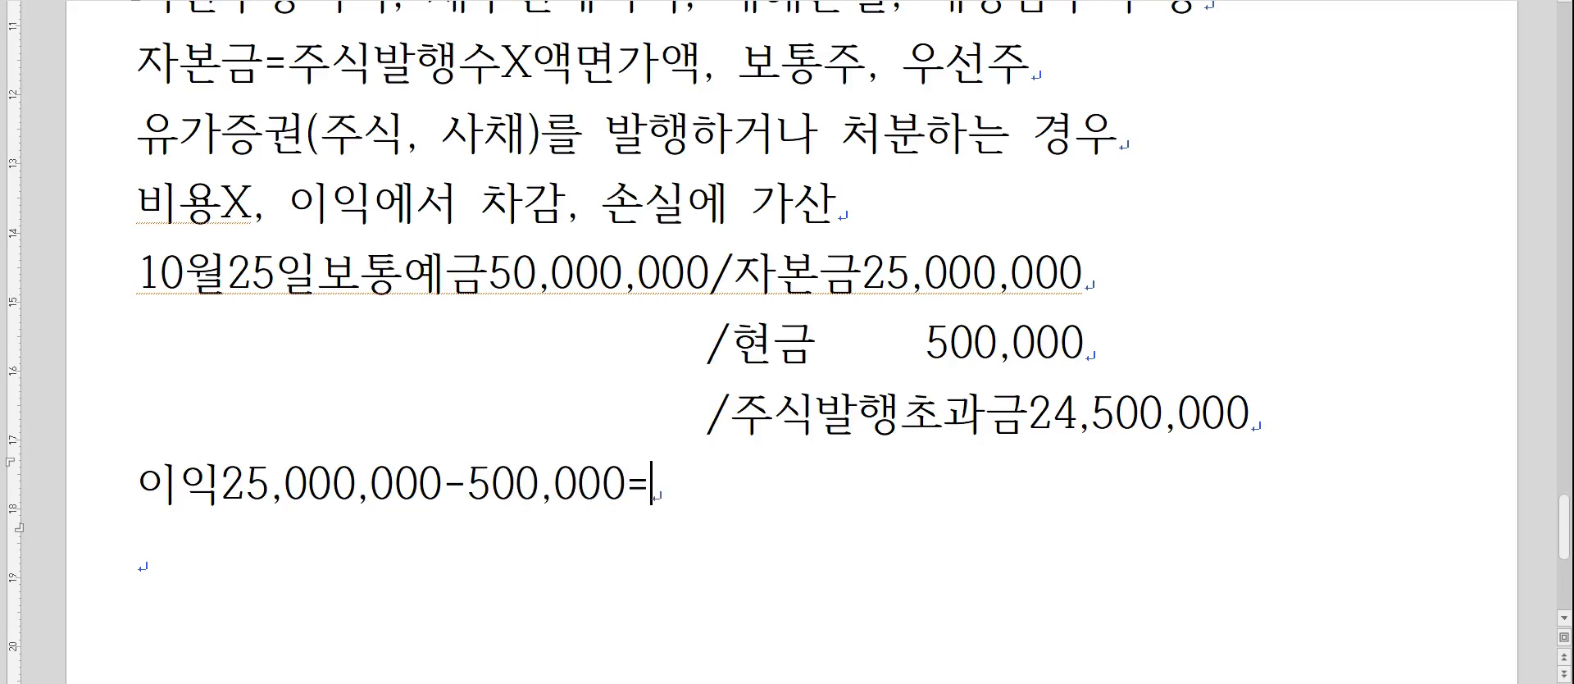
text(이익24,500,000)
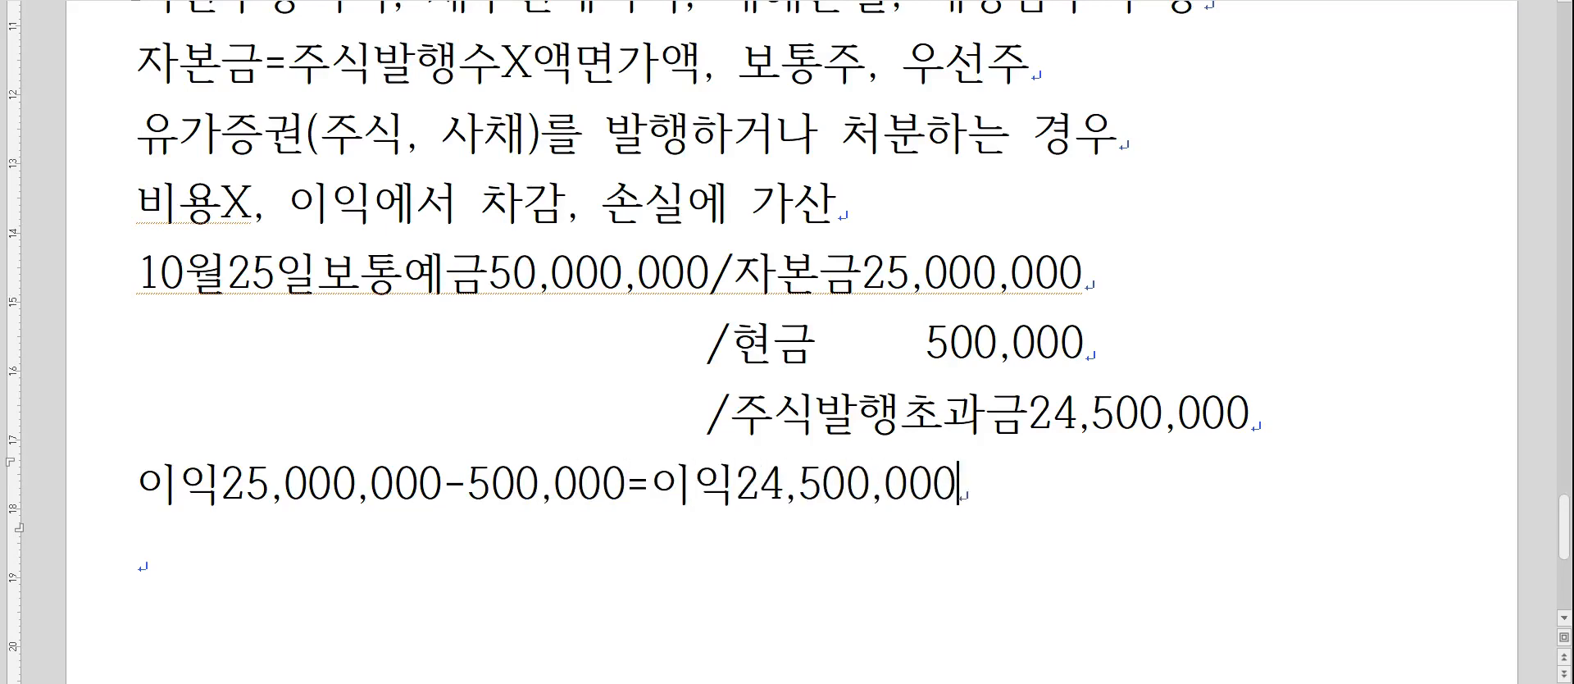
Highlight the account name 주식발행초과금 in the third credit line.
key(Up)
key(Left)
key(Left)
key(Left)
key(Left)
key(Left)
key(shift+Right)
key(shift+Right)
key(shift+Right)
key(shift+Right)
key(shift+Right)
key(shift+Right)
key(shift+Right)
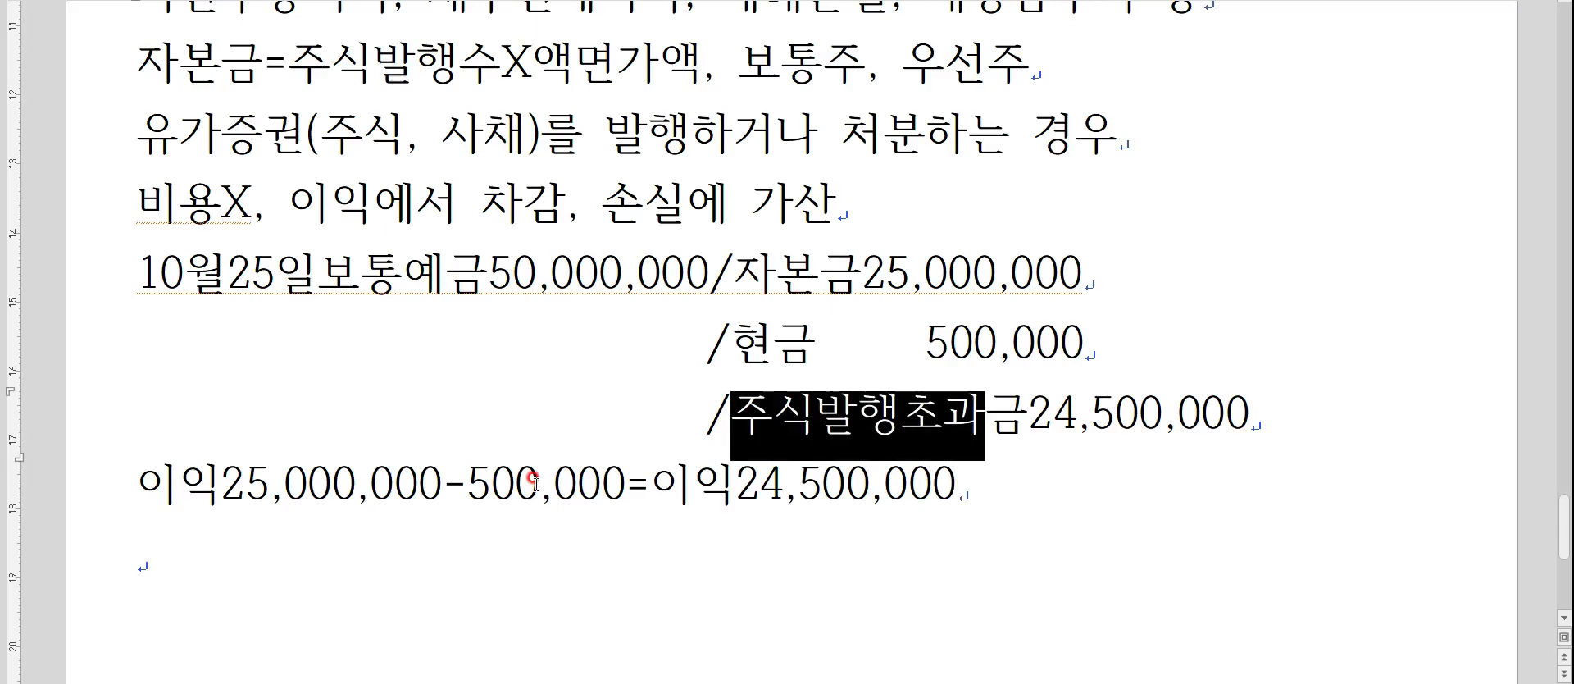
Add the note "손실 : 주식할인발행차금" below the 이익 calculation line.
key(Down)
key(Down)
text(손실)
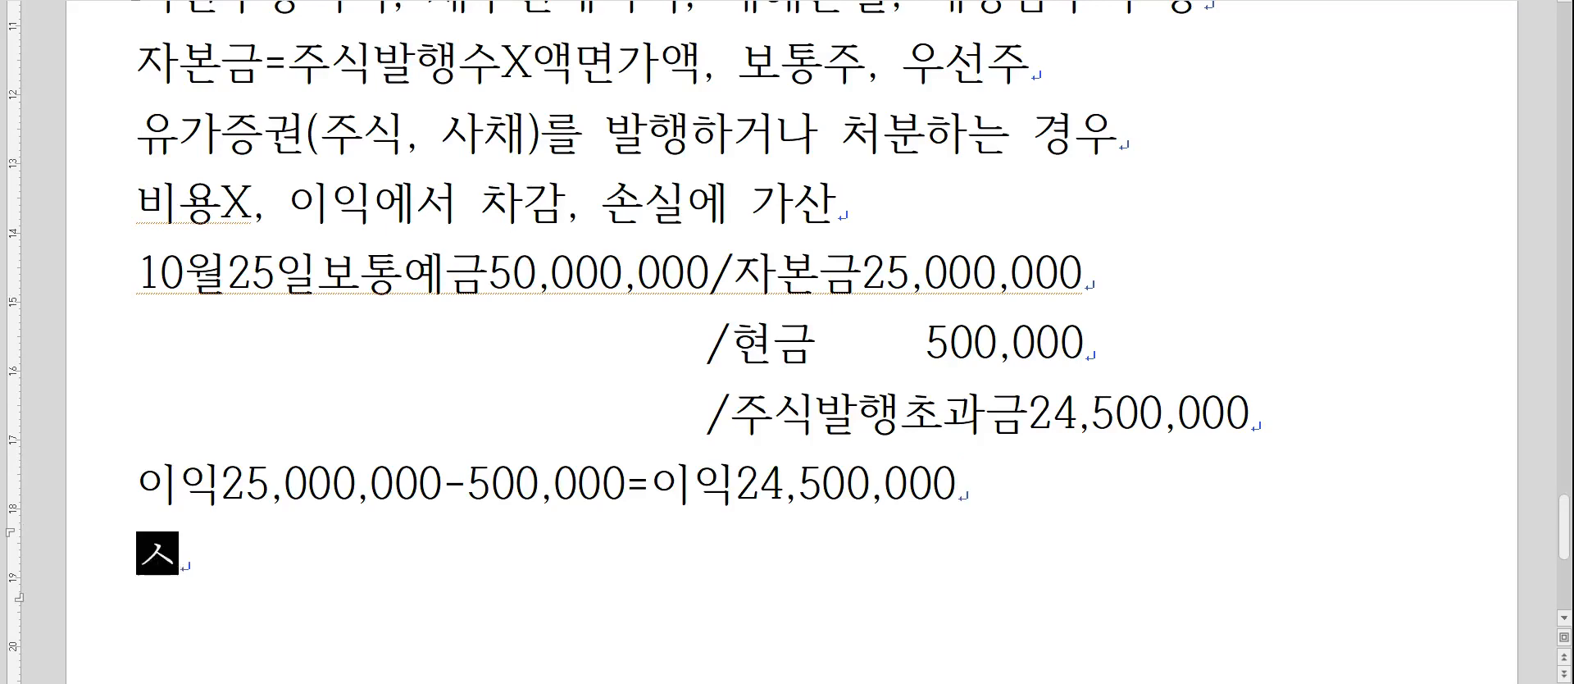
text( : 주식)
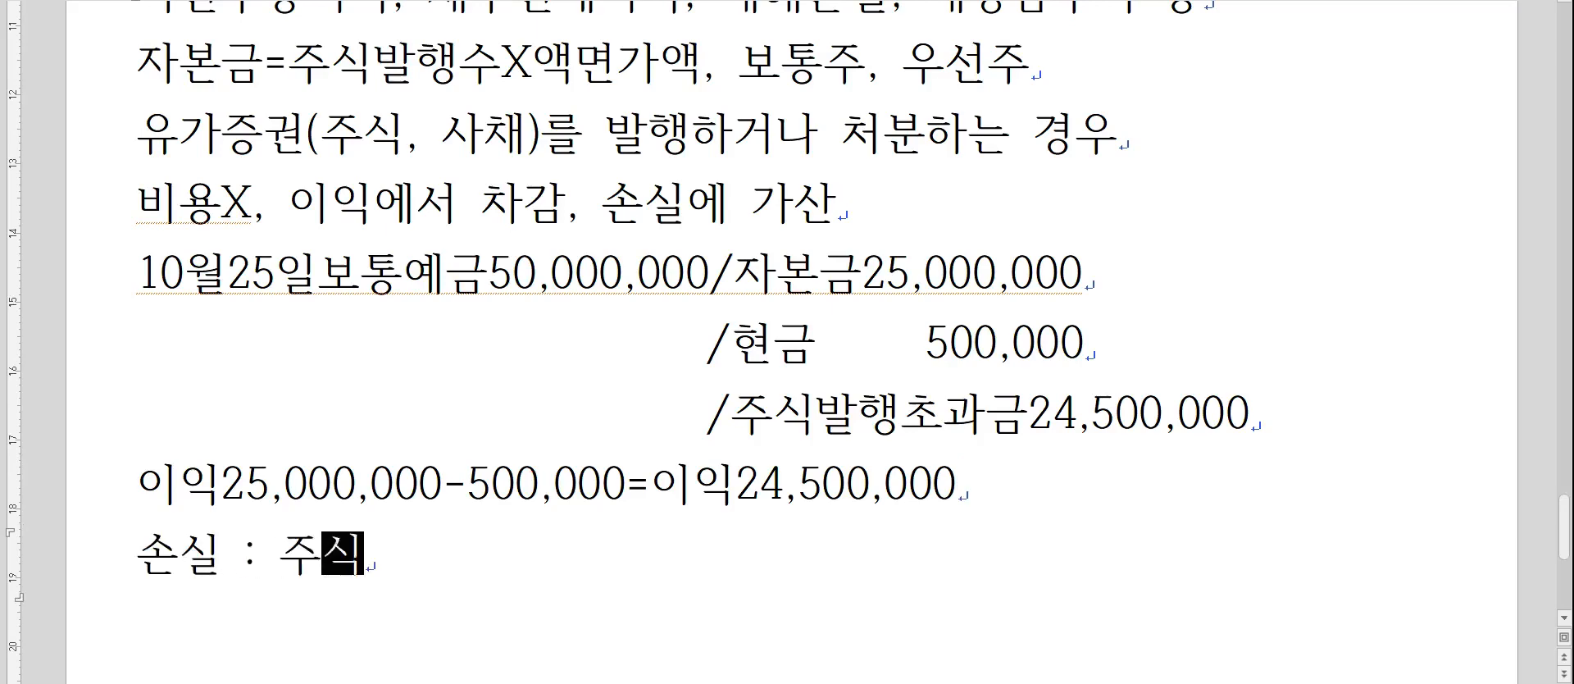
text(할인발행)
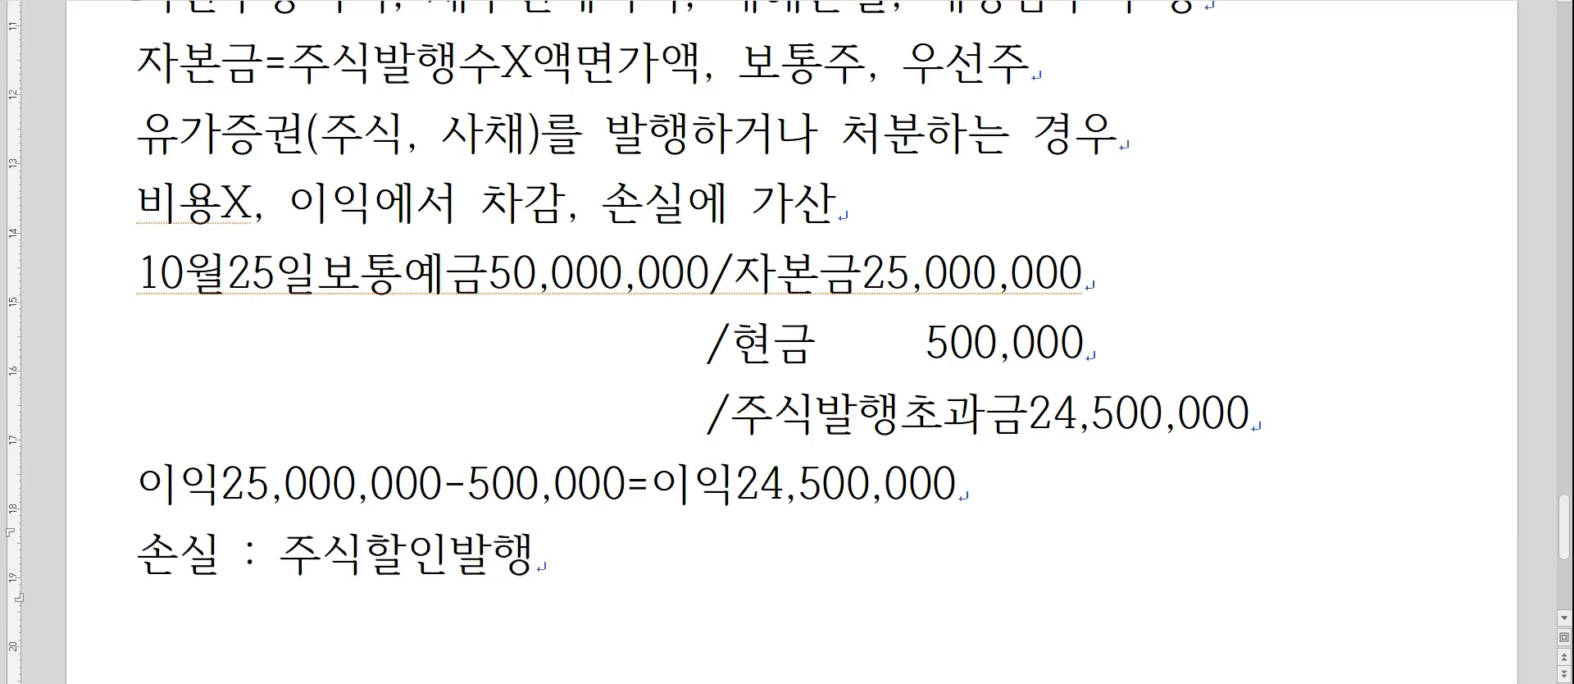
text(차그ㅁ)
key(Return)
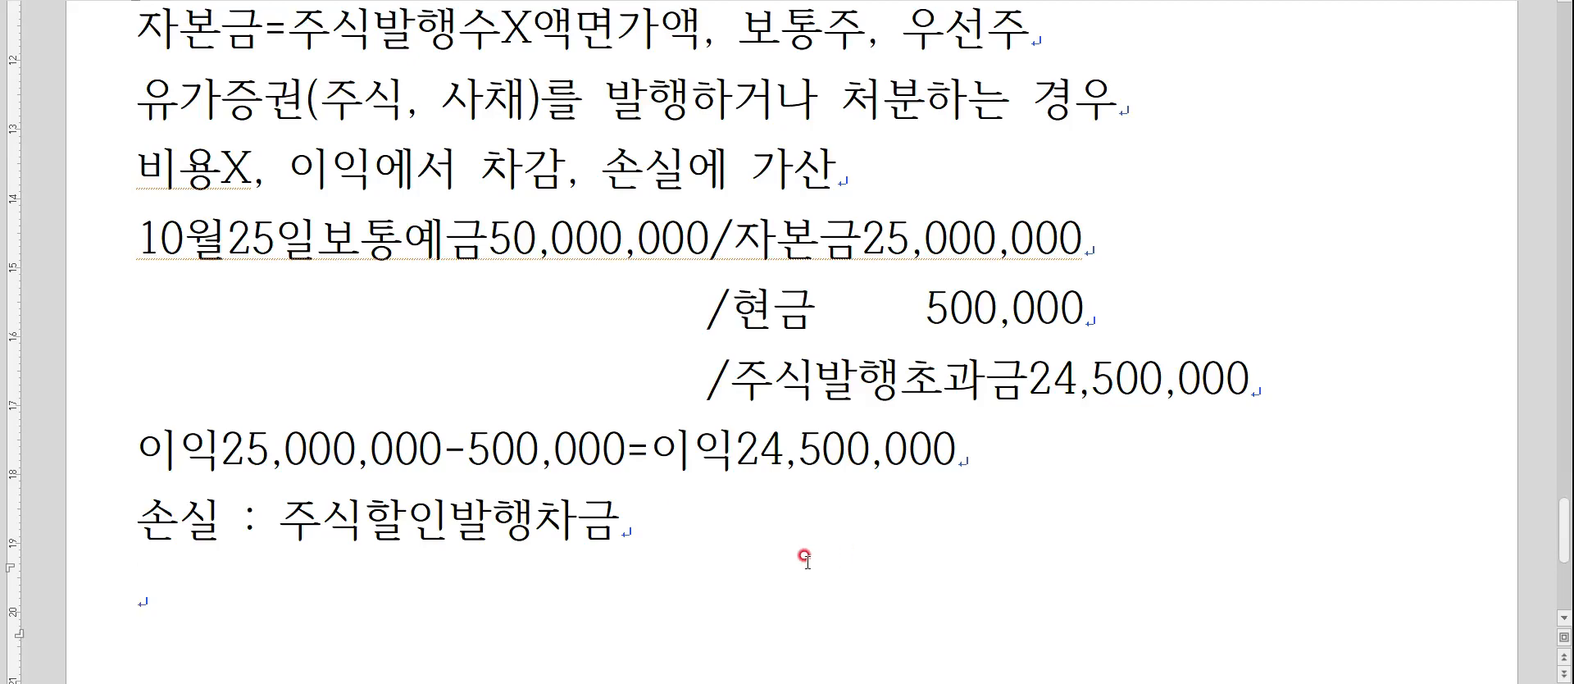
Add the note line "출장 : 가지급금, 출장비정산 : 여비교통비" at the end of the document.
scroll(804, 558, down, 1)
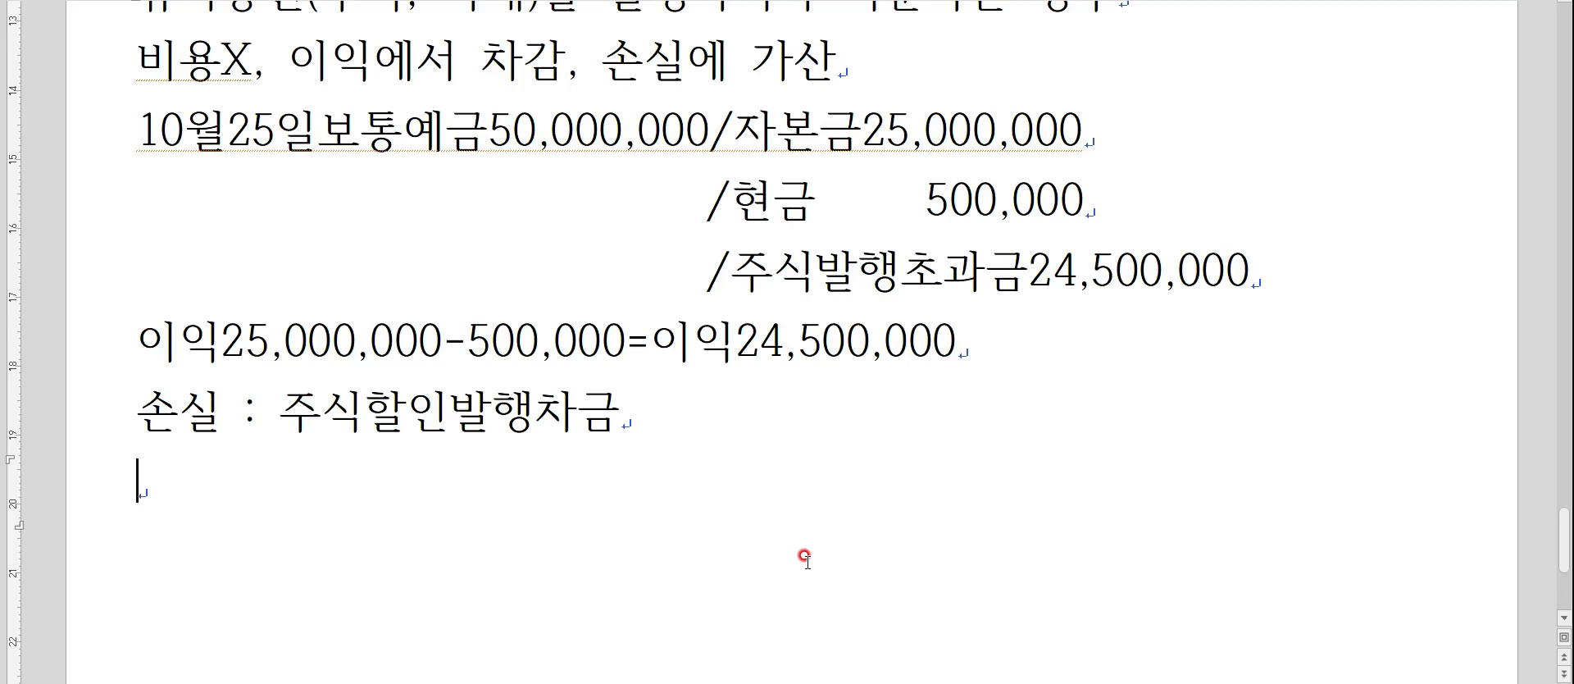
key(Hangul)
text(출)
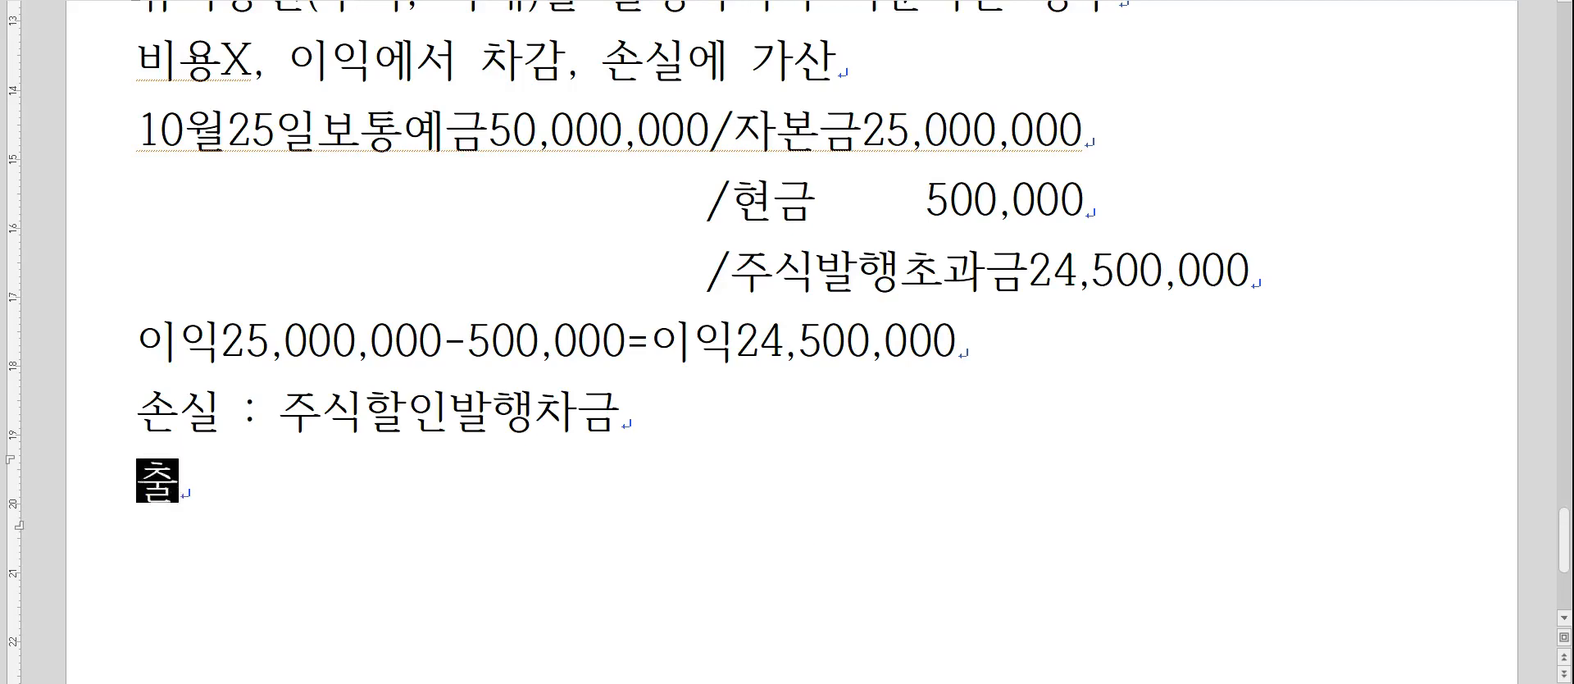
text(장 : 가지그그)
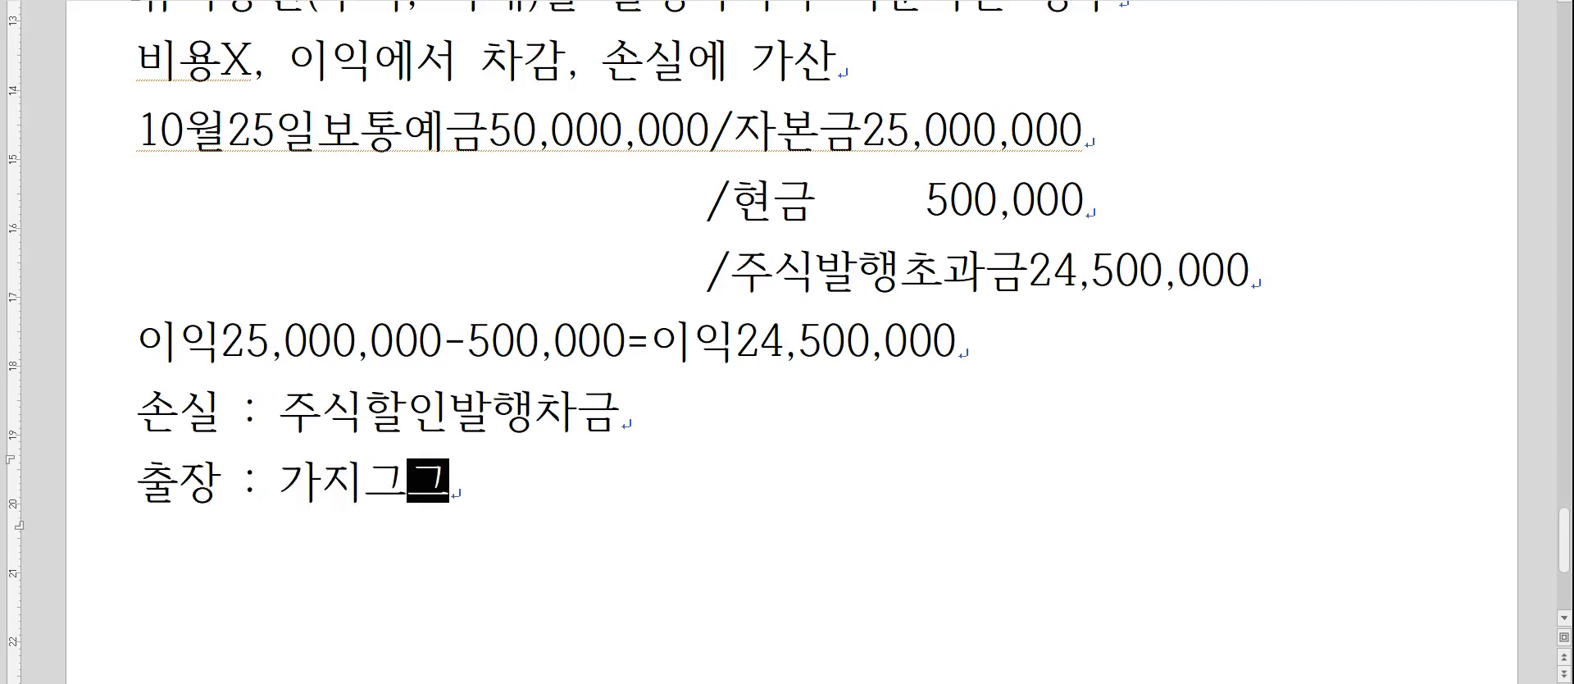
key(BackSpace)
key(BackSpace)
key(BackSpace)
text(급금, 출자)
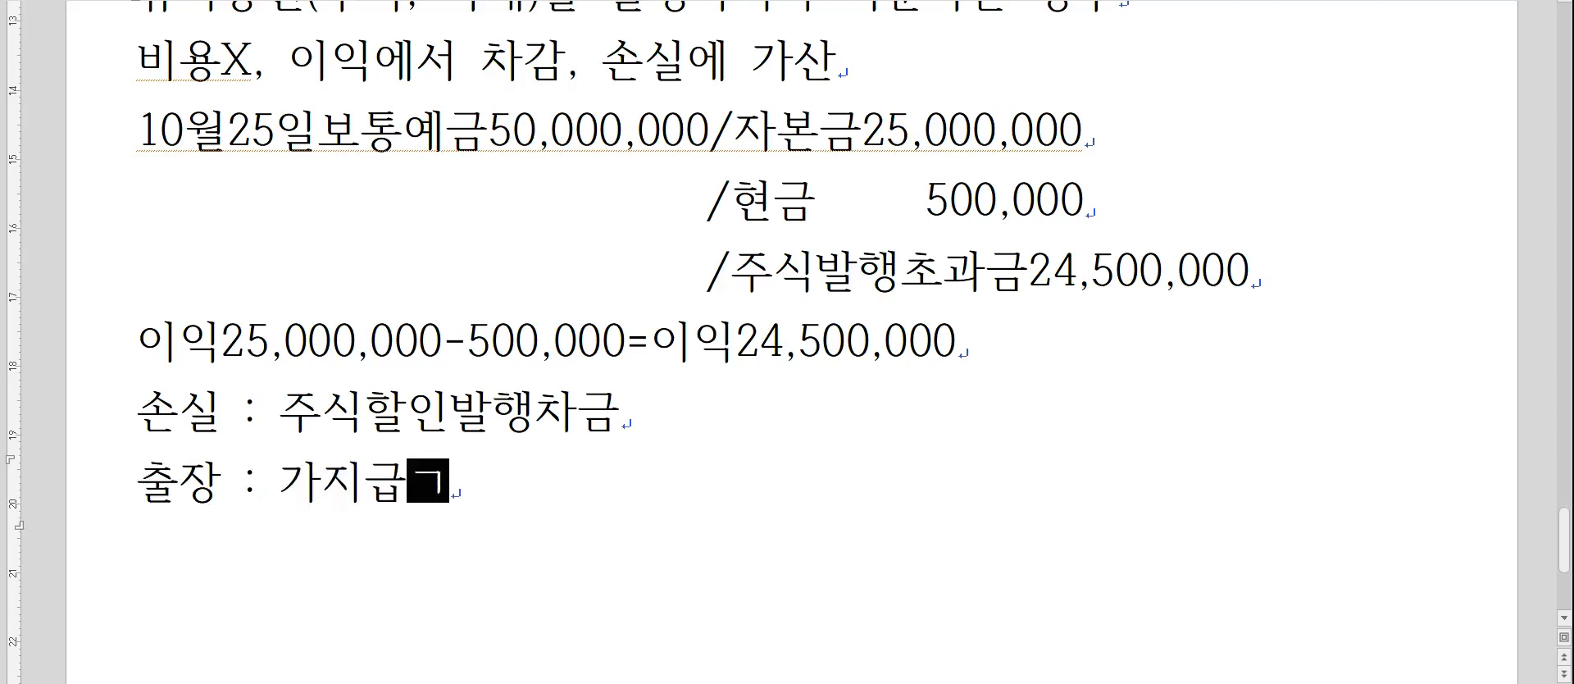
key(BackSpace)
text(장비정산)
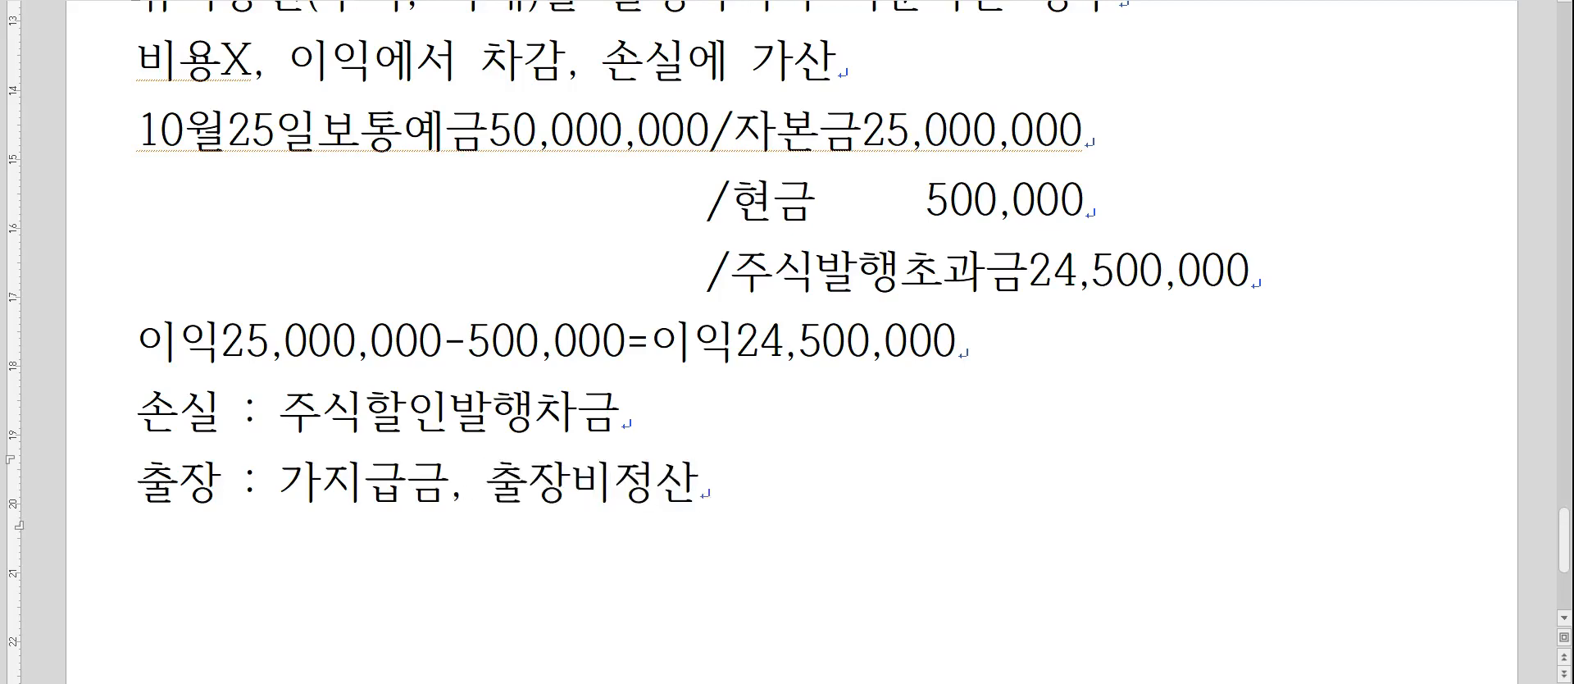
text( : 여비교통비)
key(Return)
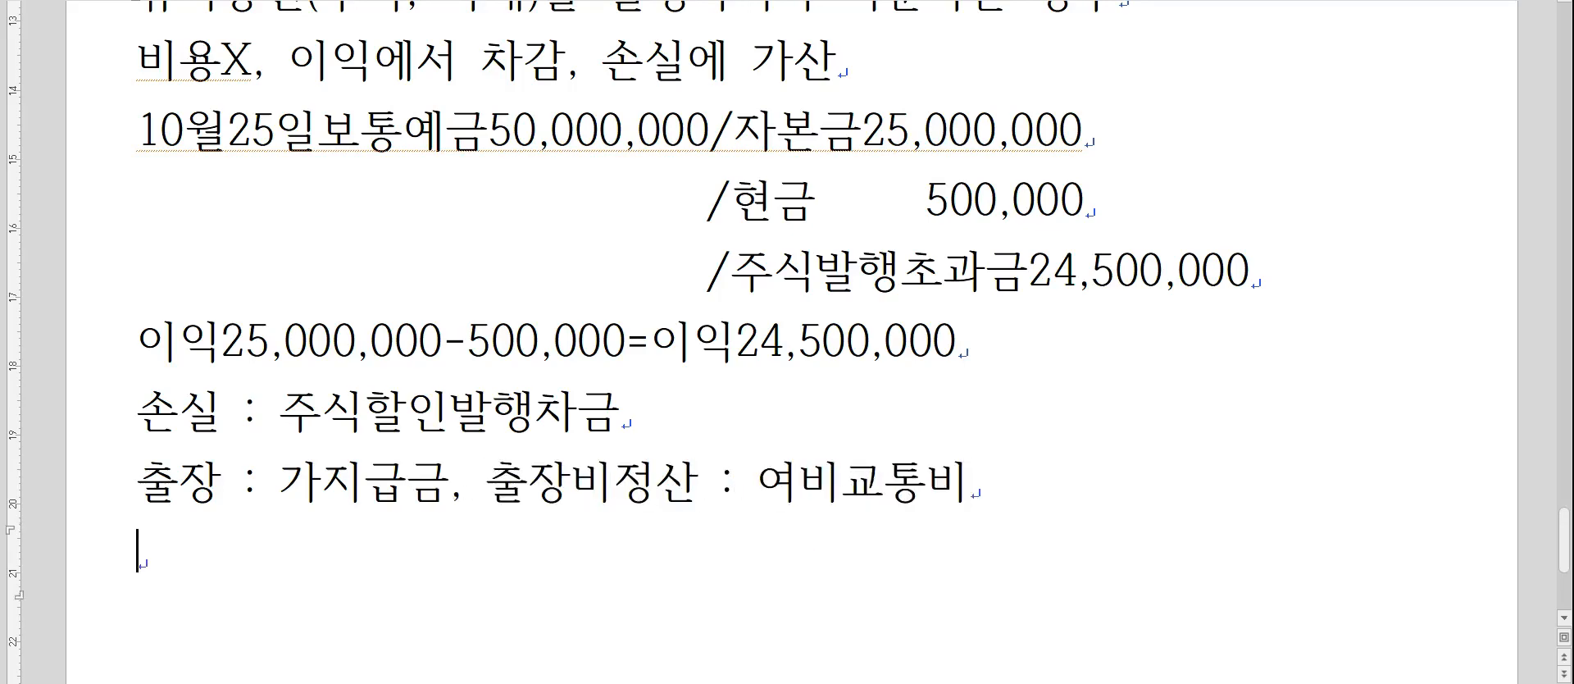
Switch to the 일반전표입력 window, cancel the pending account lookup and examine the 가지급금 amount in the December 4 voucher.
scroll(787, 327, down, 3)
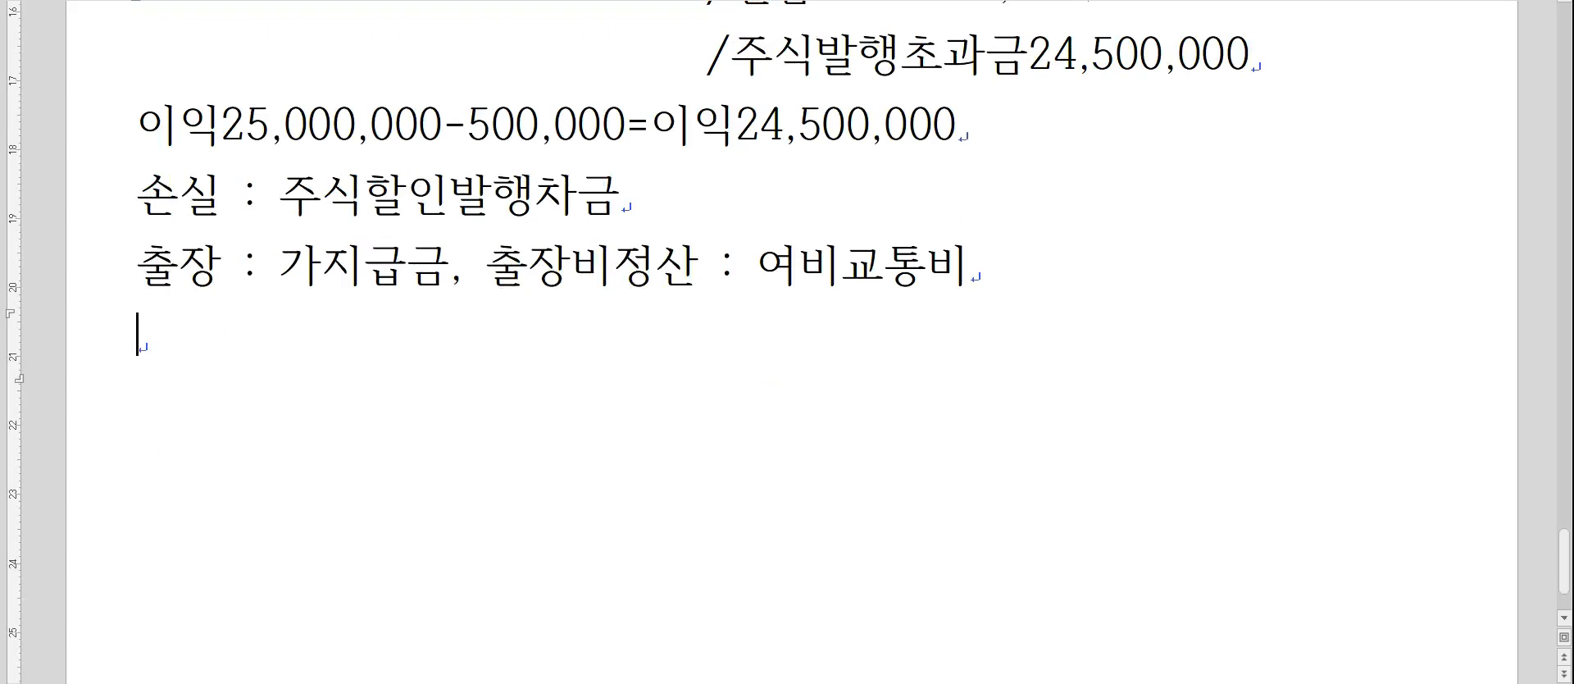
key(Hangul)
key(alt+Tab)
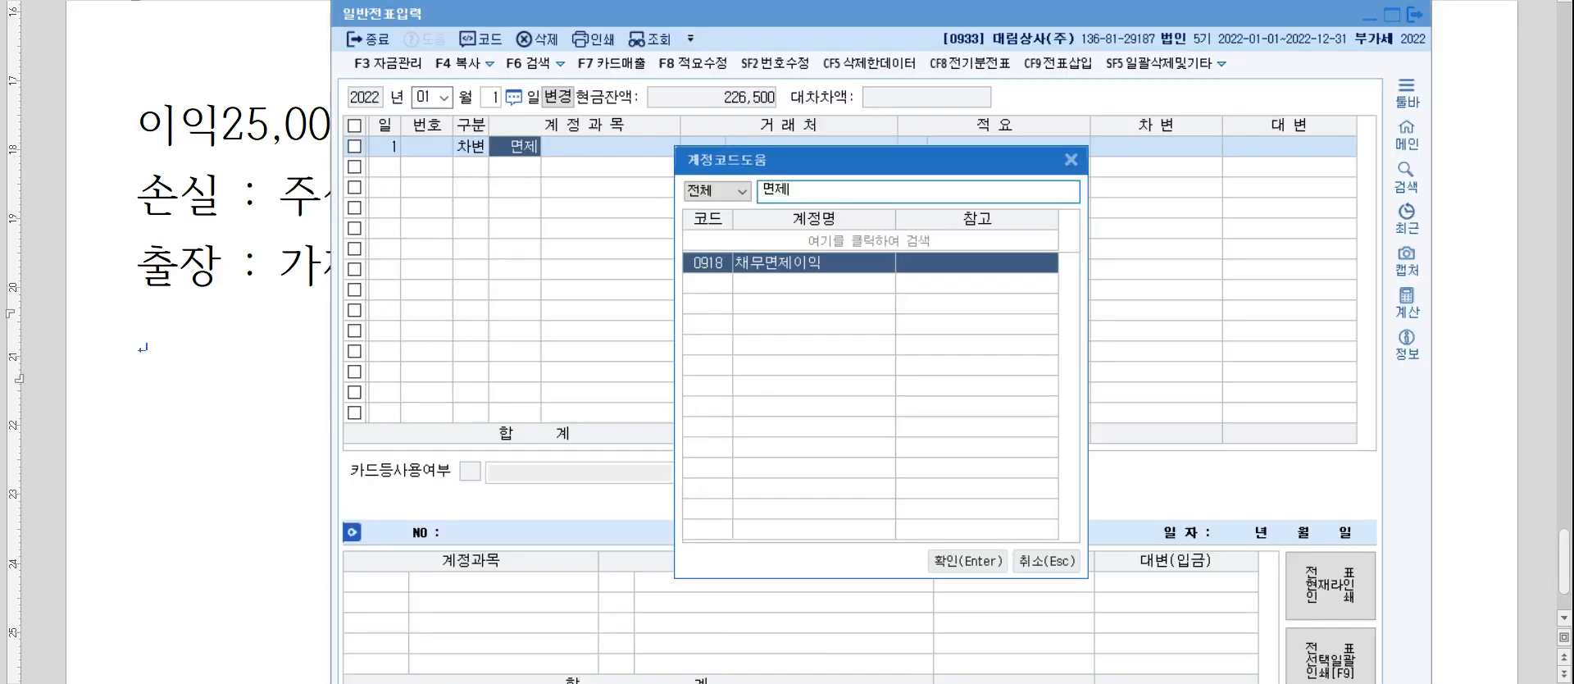
key(Escape)
key(Escape)
key(Escape)
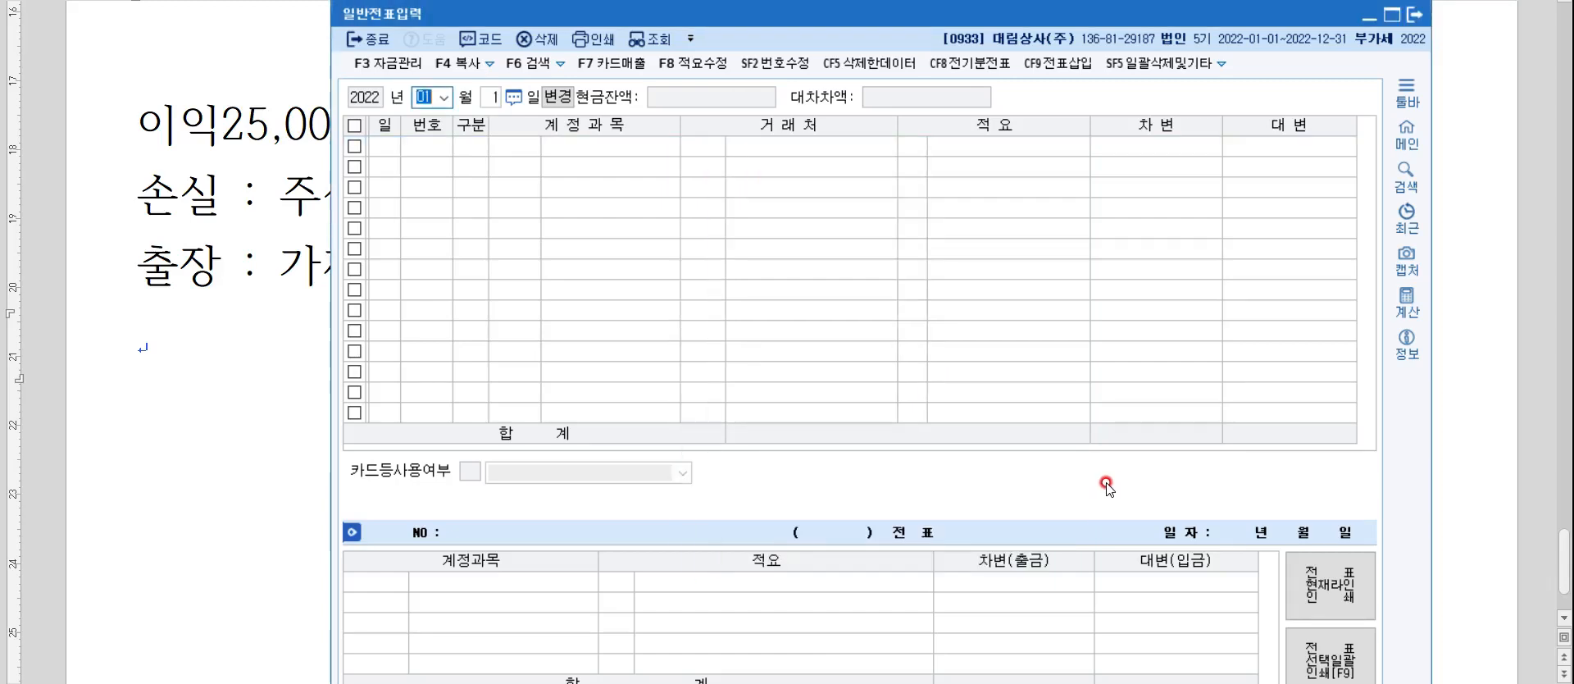
text(124)
key(Return)
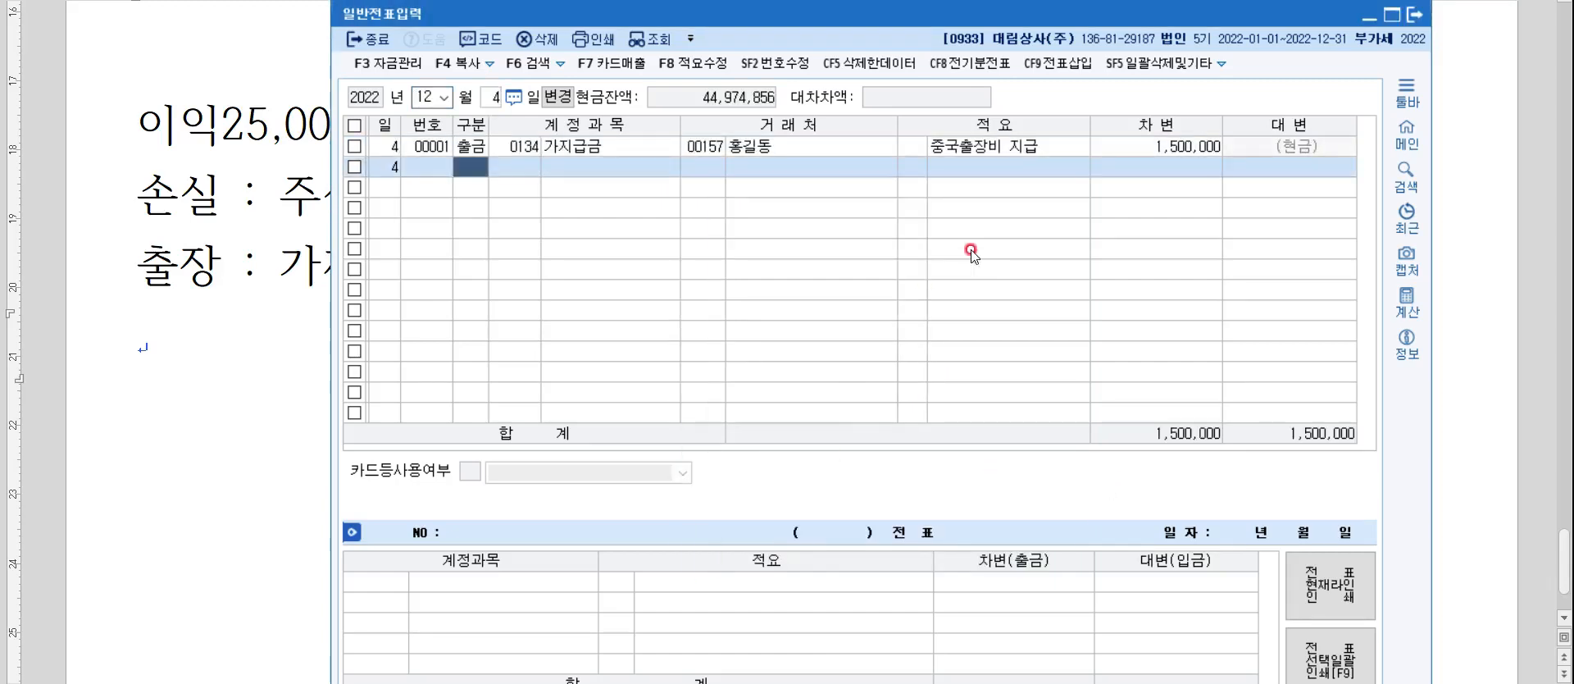
click(1186, 148)
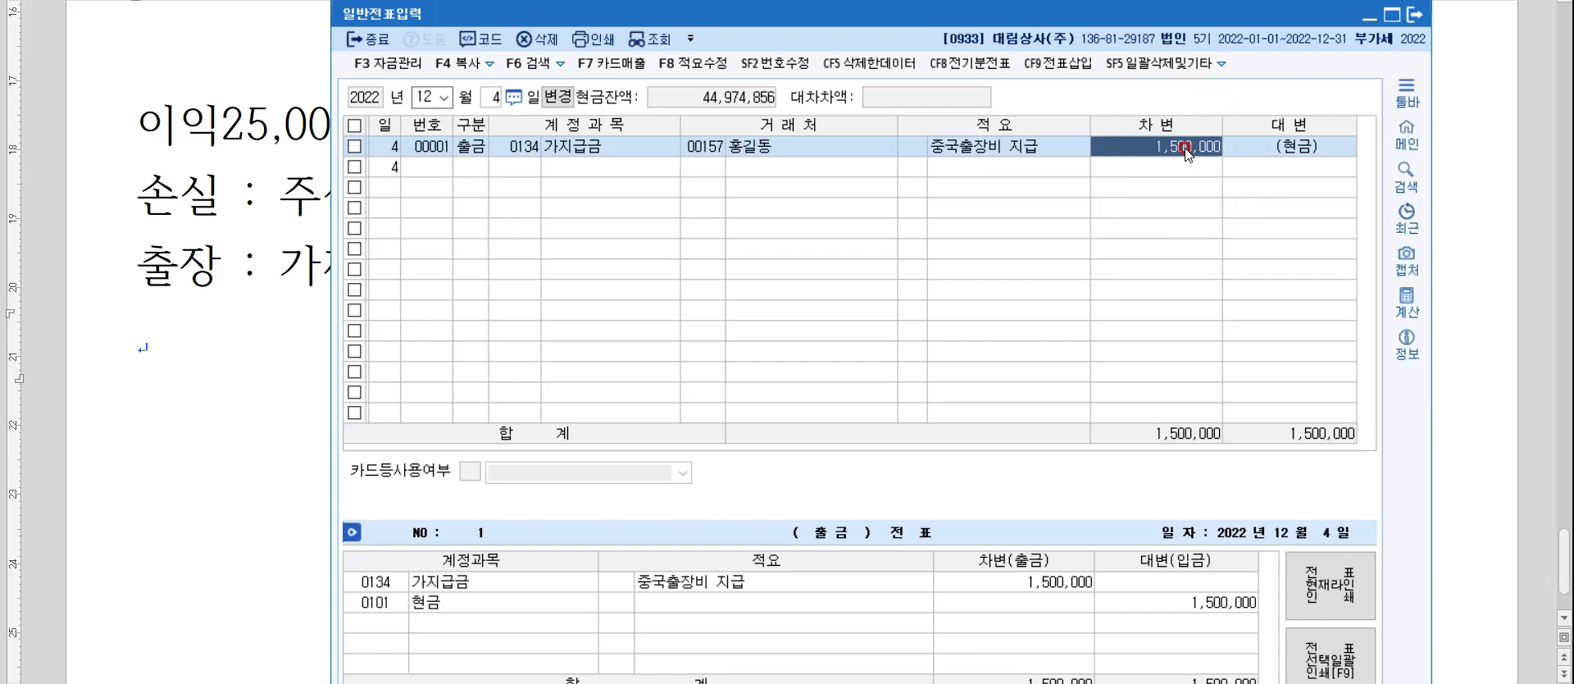
Return to the document and start the entry "12월8일 /가지급금1,500,000" with the employee's name in parentheses after the amount.
click(183, 369)
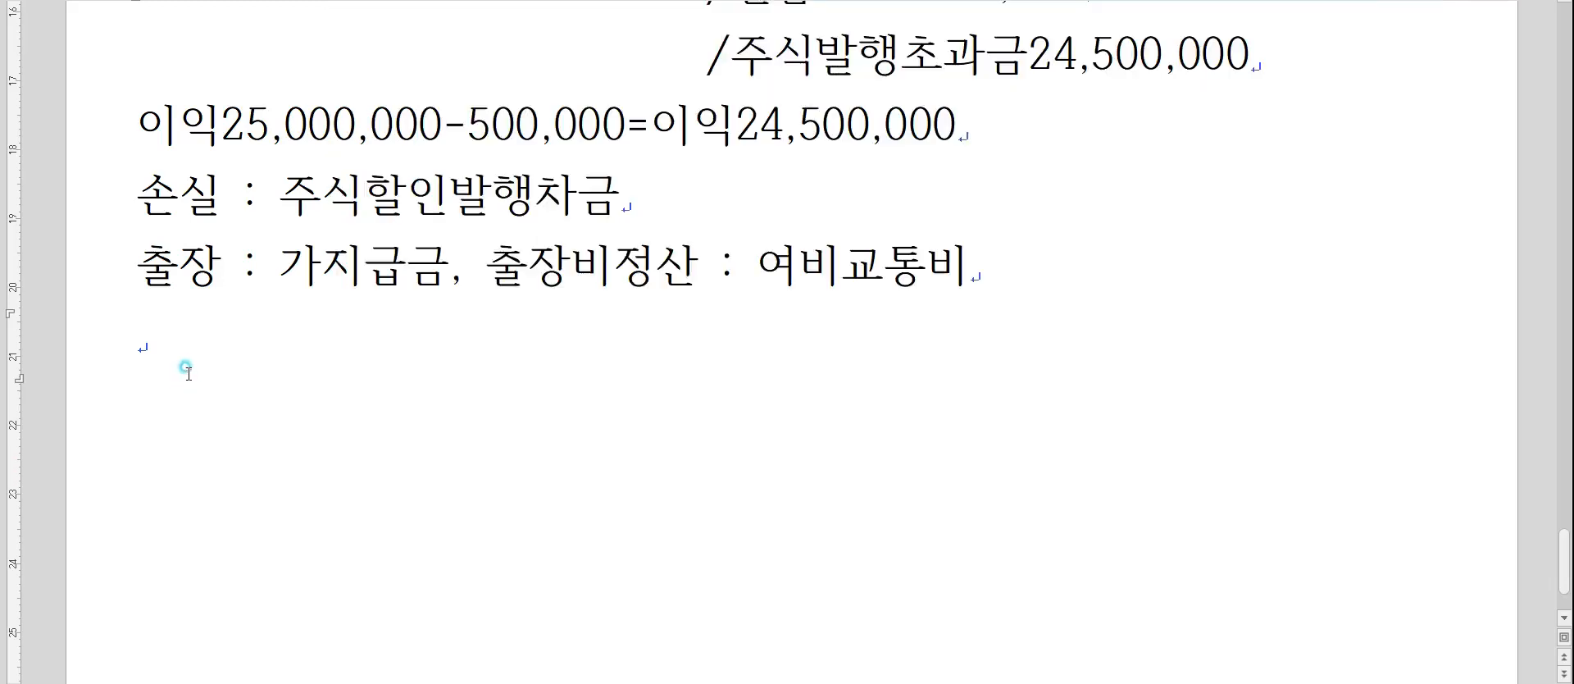
text(12월)
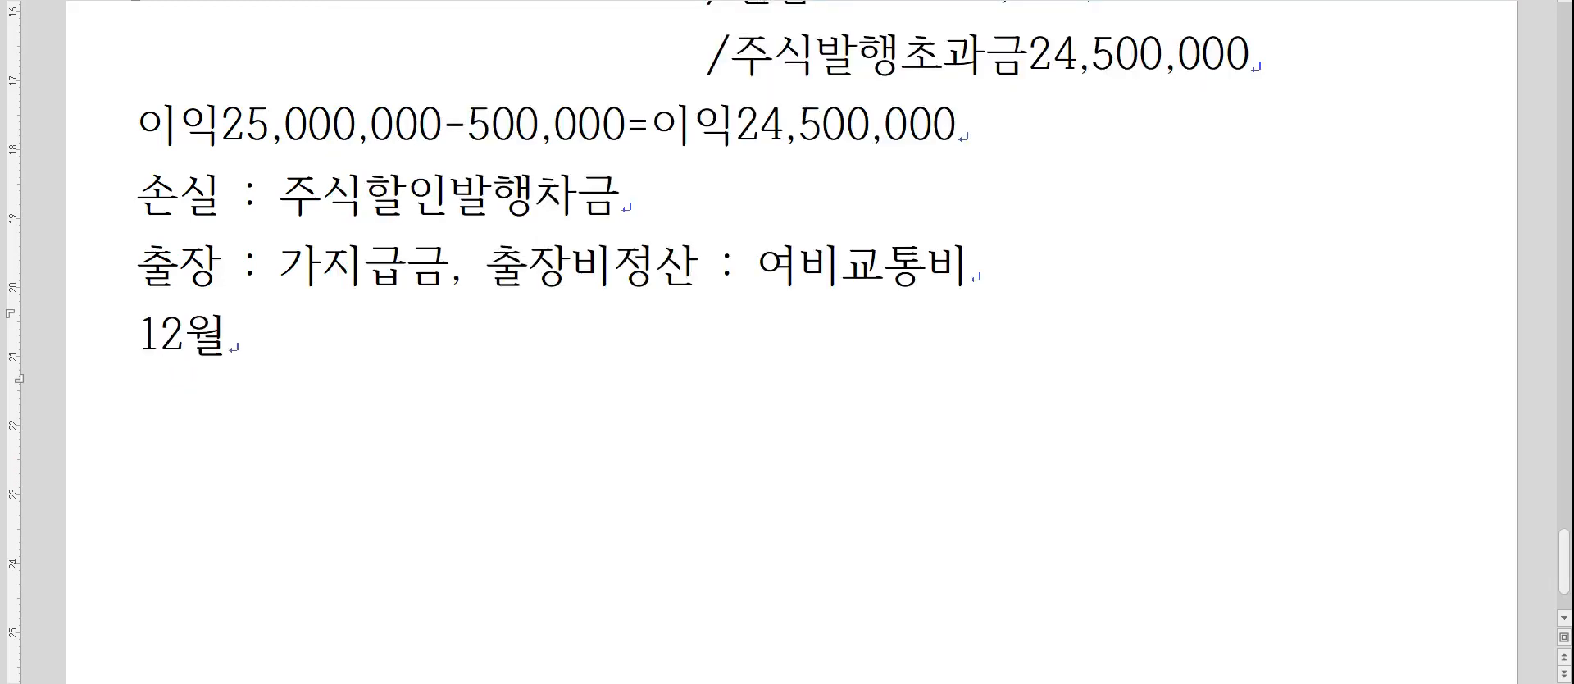
text(8일)
key(BackSpace)
key(BackSpace)
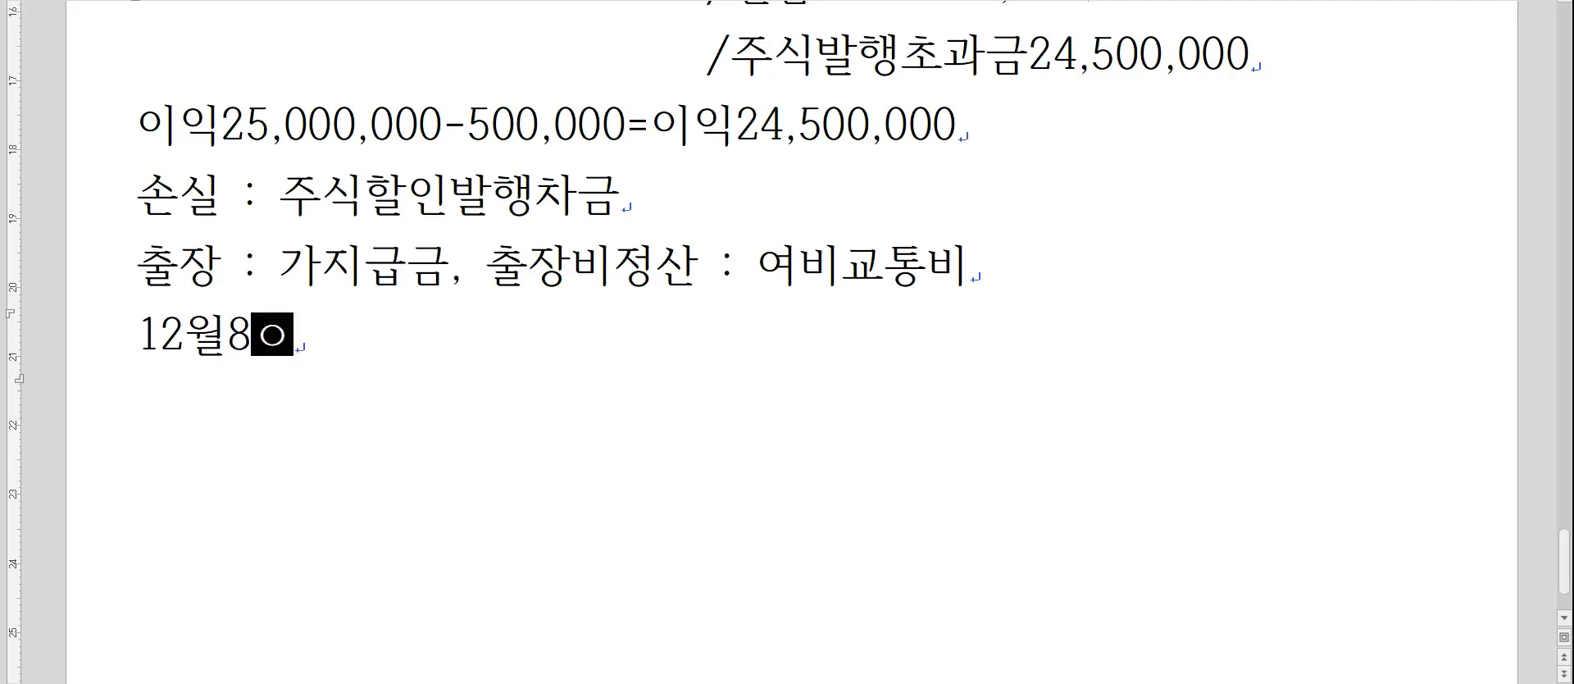
text(일 /가지급금)
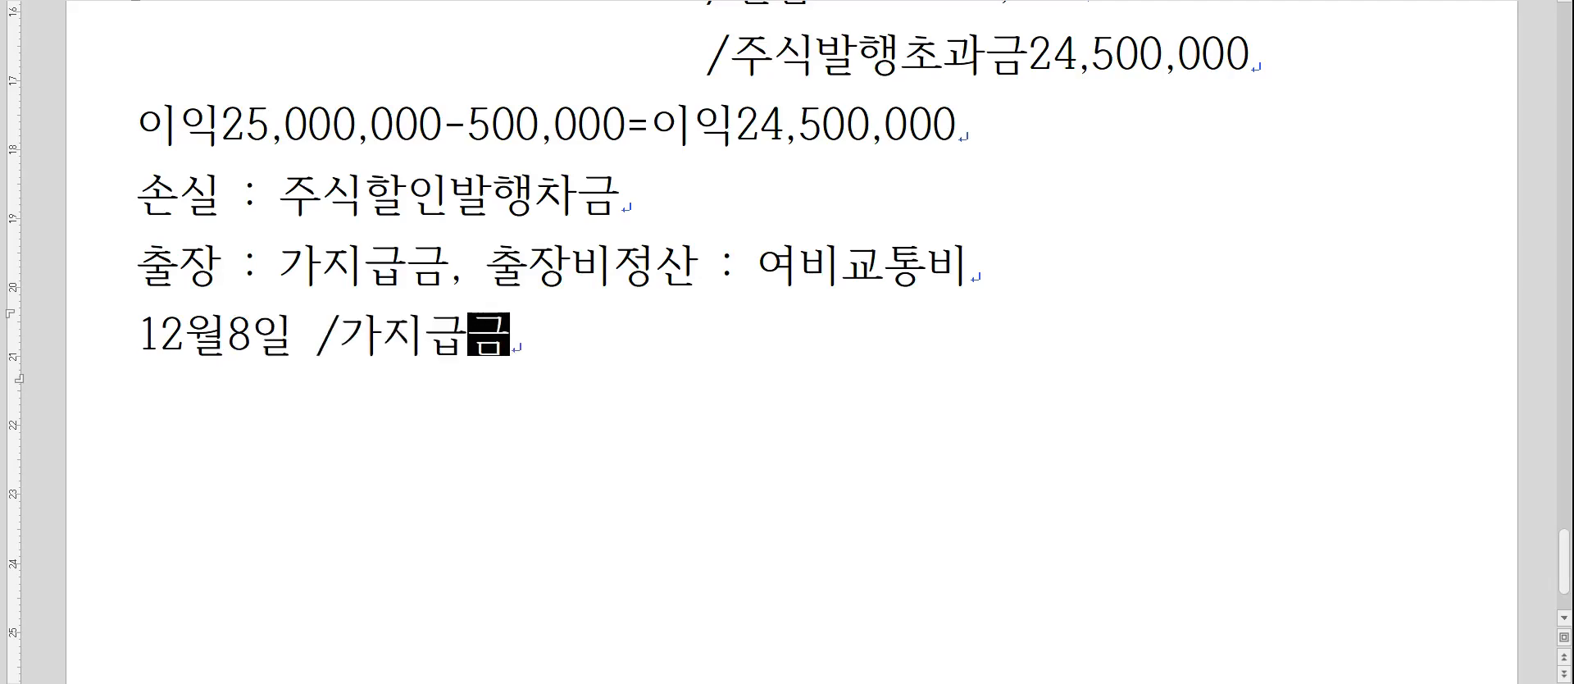
text(1,500,000()
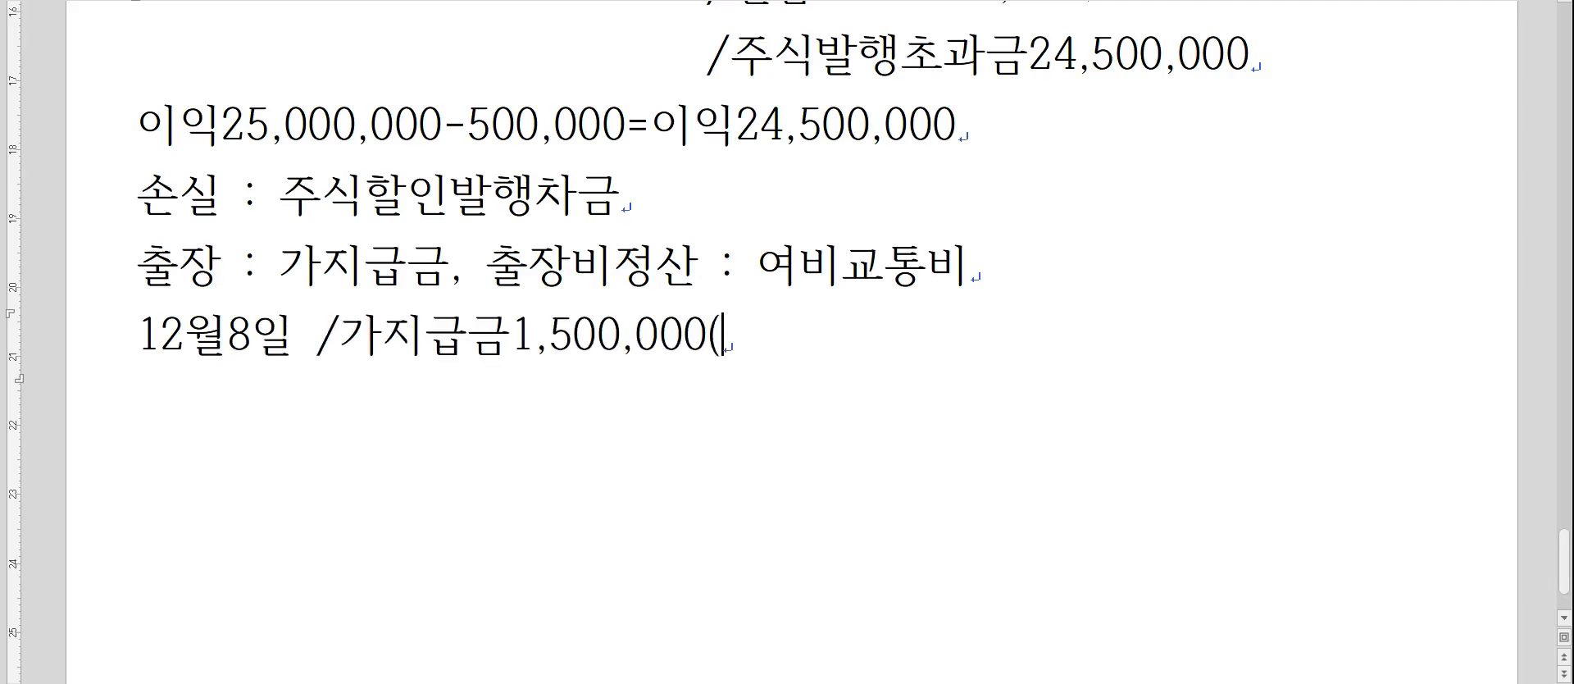
text(홍길동))
Check the 거래처 of the December 4 가지급금 voucher in 일반전표입력 and return to the 12월8일 line before its credit entry.
key(alt+Tab)
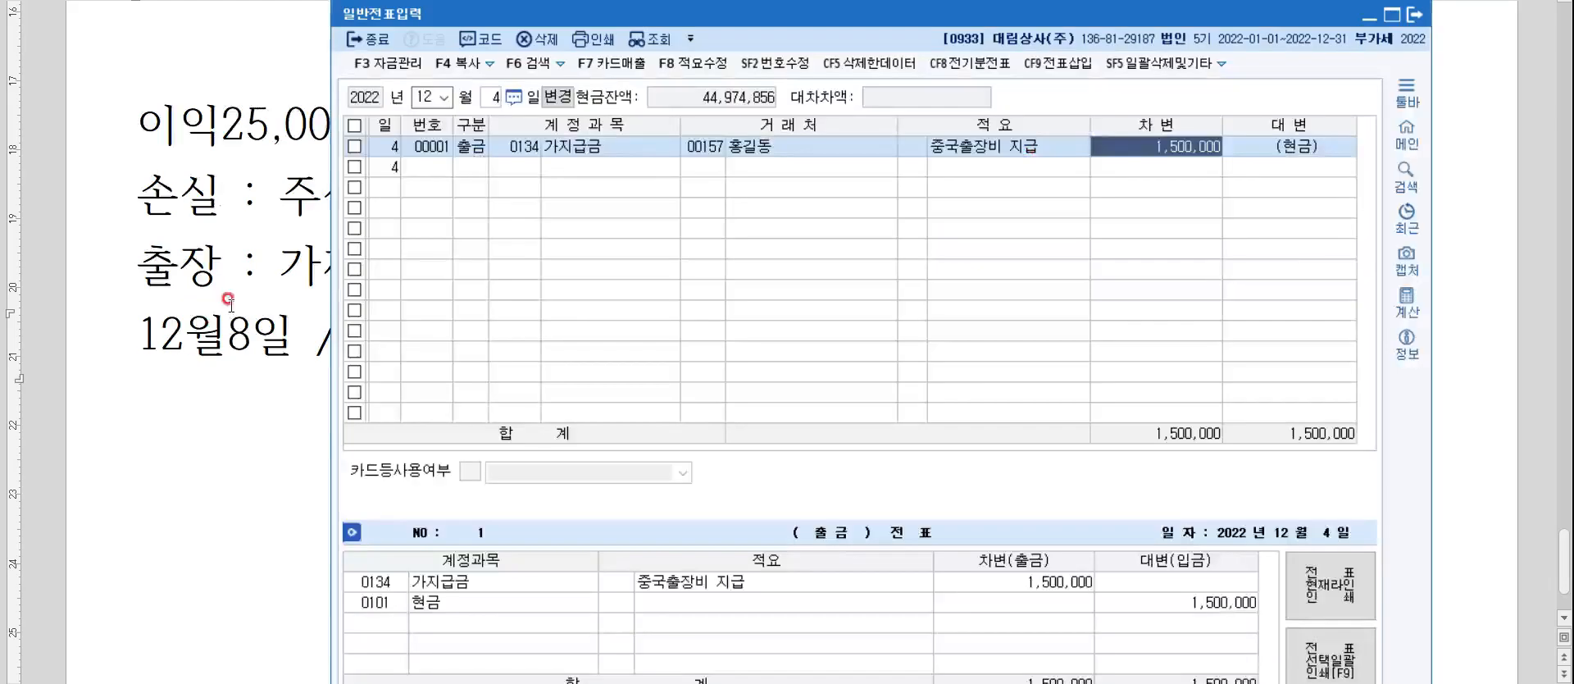
click(703, 153)
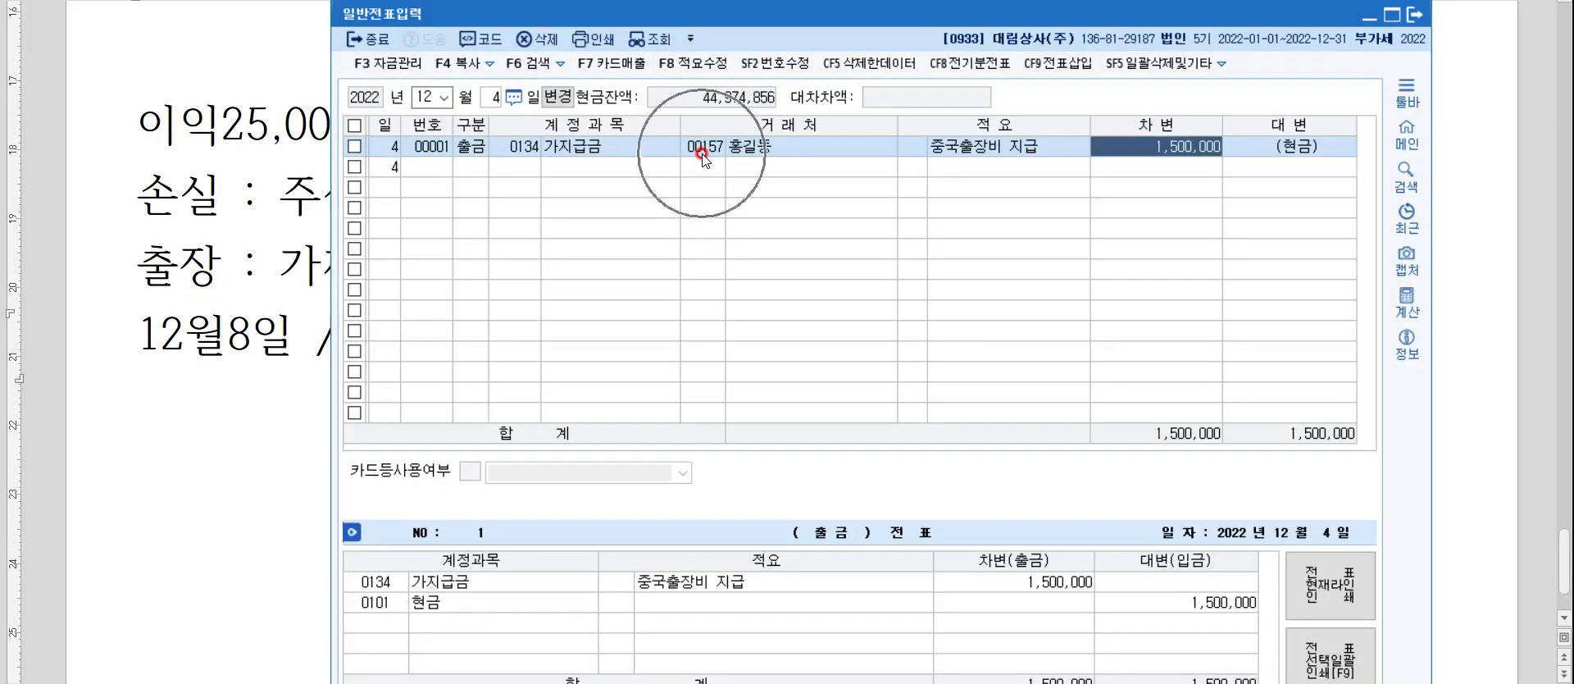
key(alt+Tab)
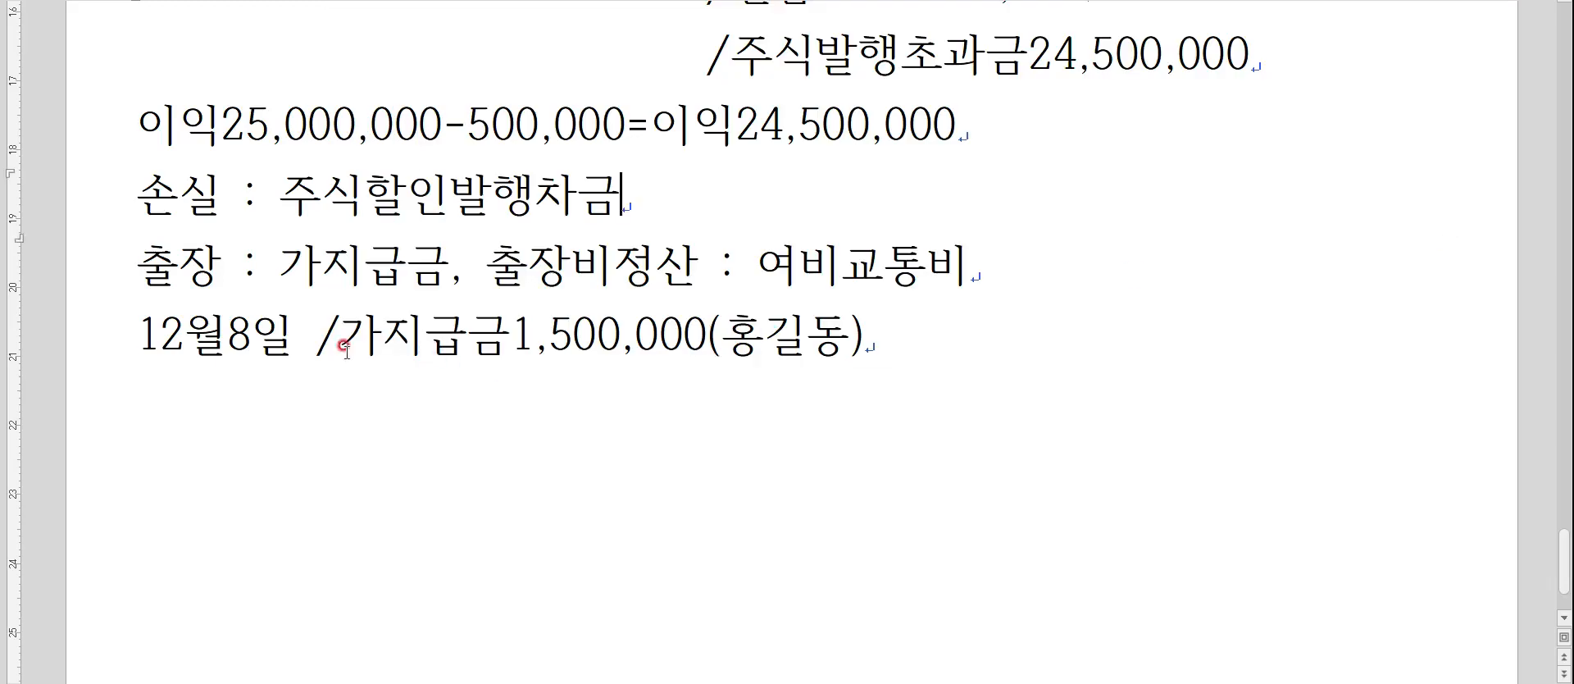
click(310, 357)
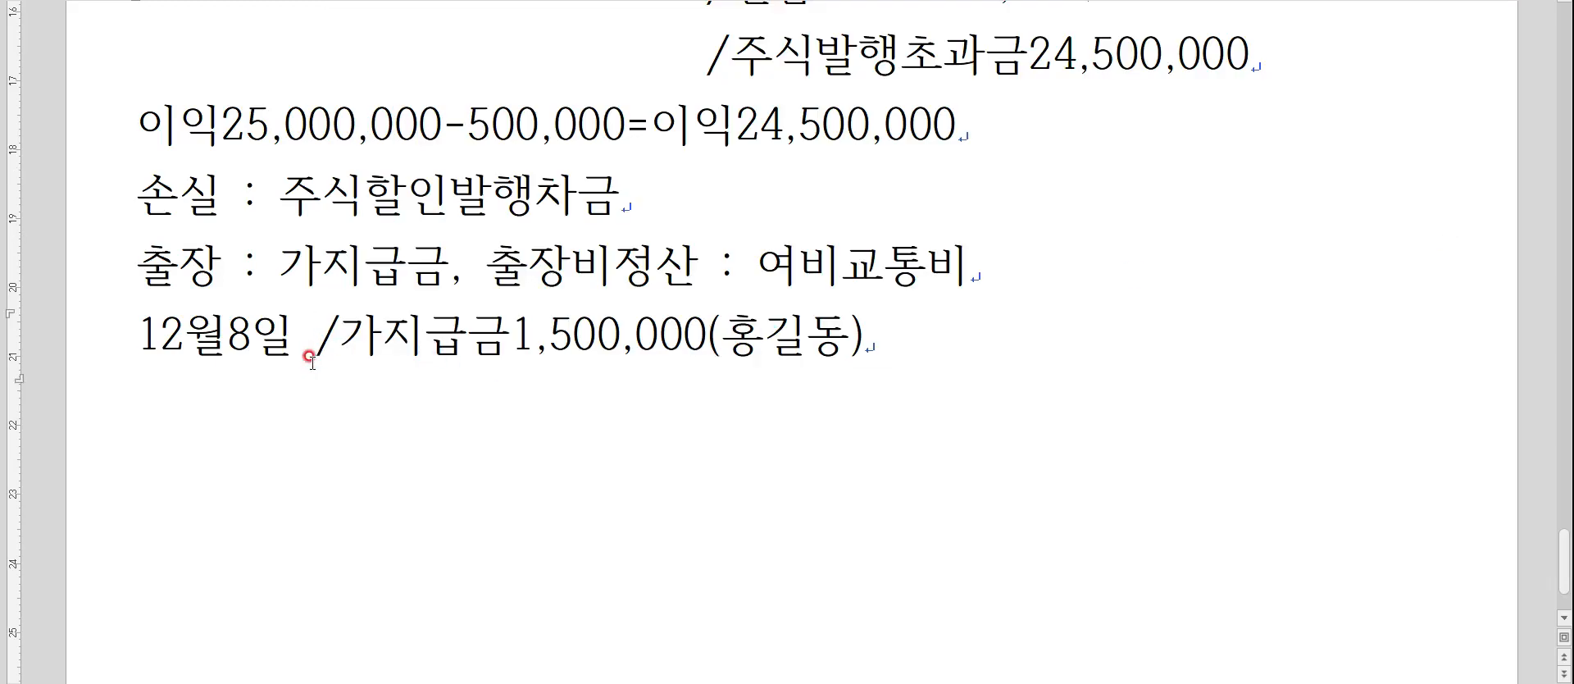
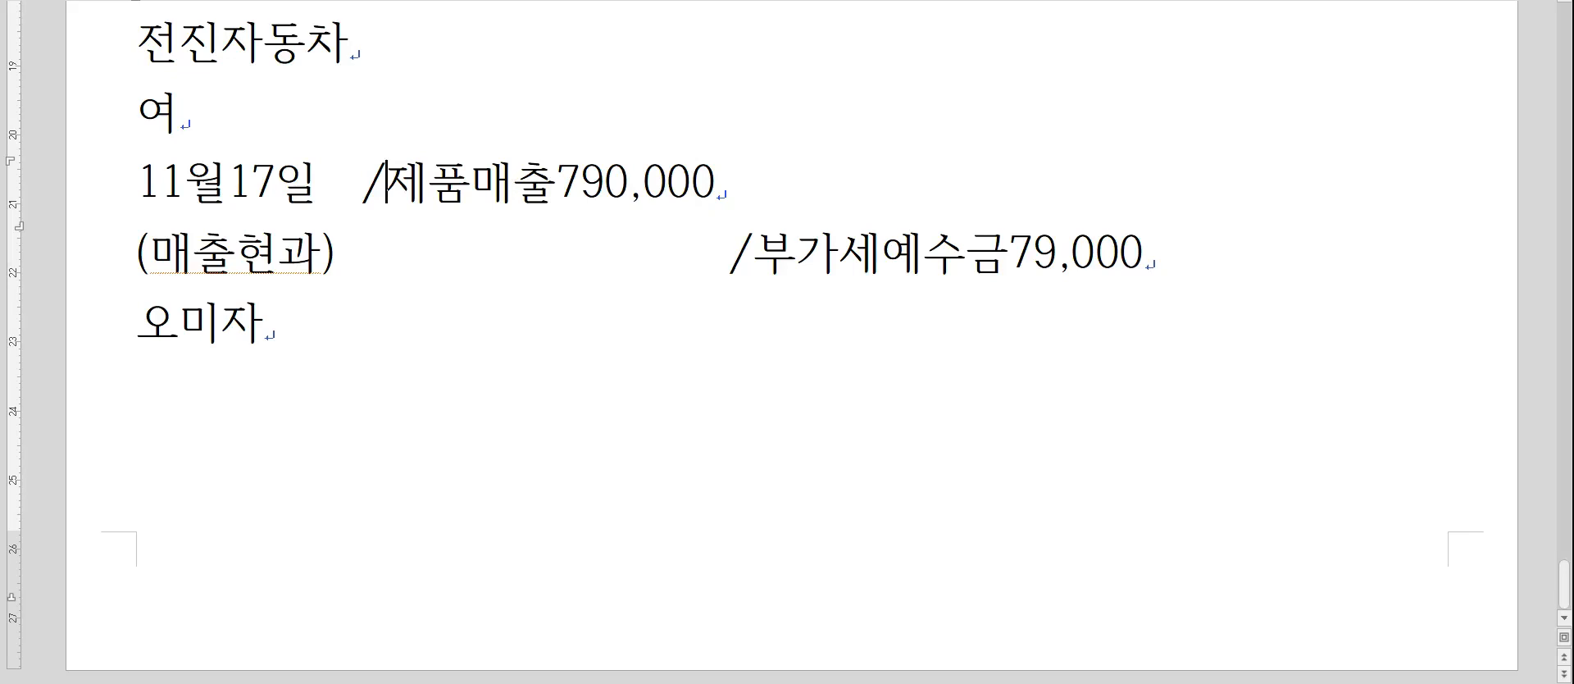
Insert the debit 현금869,000 before /제품매출790,000 in the 11월17일 entry and remove the surplus spacing before /부가세예수금79,000.
text(현금869,000)
key(Delete)
key(Delete)
key(Delete)
key(Delete)
key(Delete)
key(Delete)
key(Delete)
key(Delete)
key(Delete)
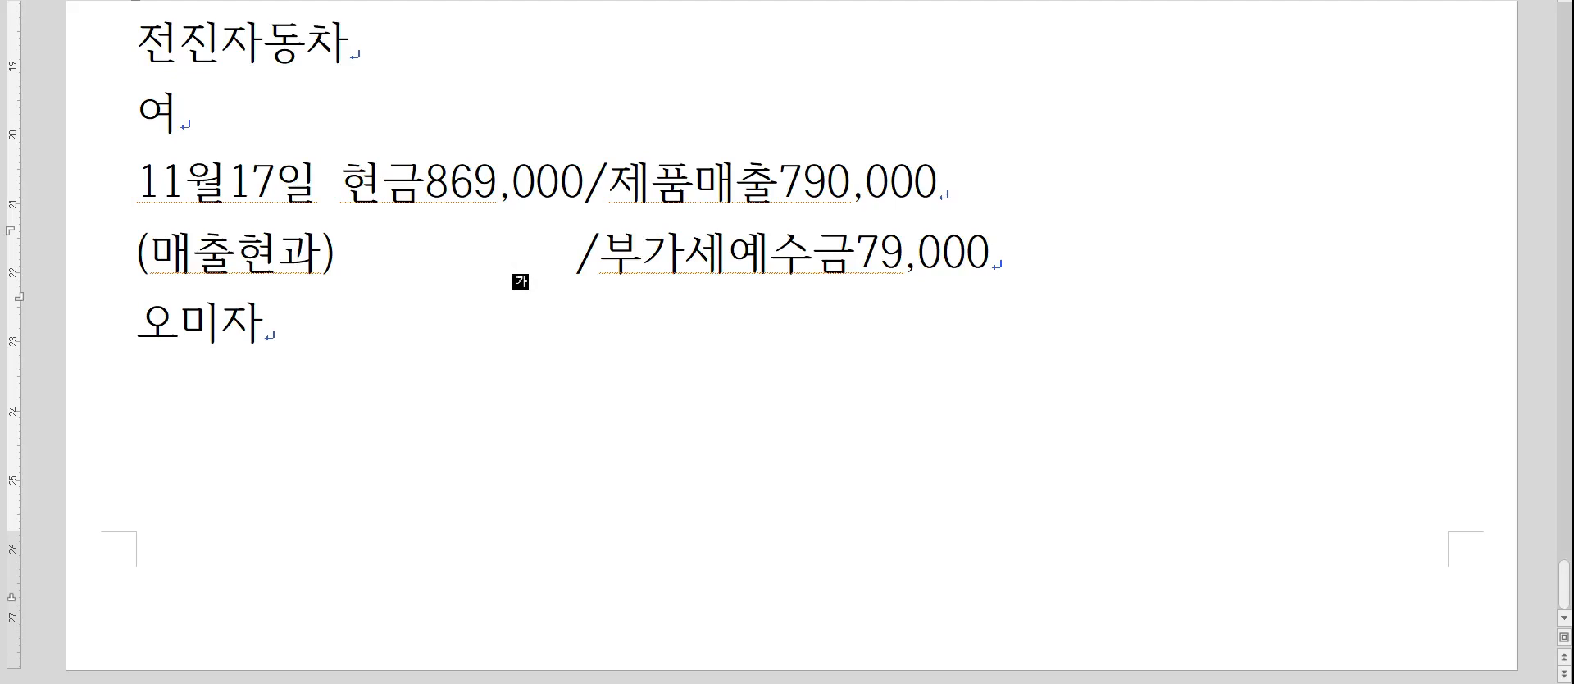
Add the note line "증빙 : 세금계산서, 계산서, 신용카드, 현금영수증" below the 11월17일 entry.
key(Down)
key(Return)
text(증빙)
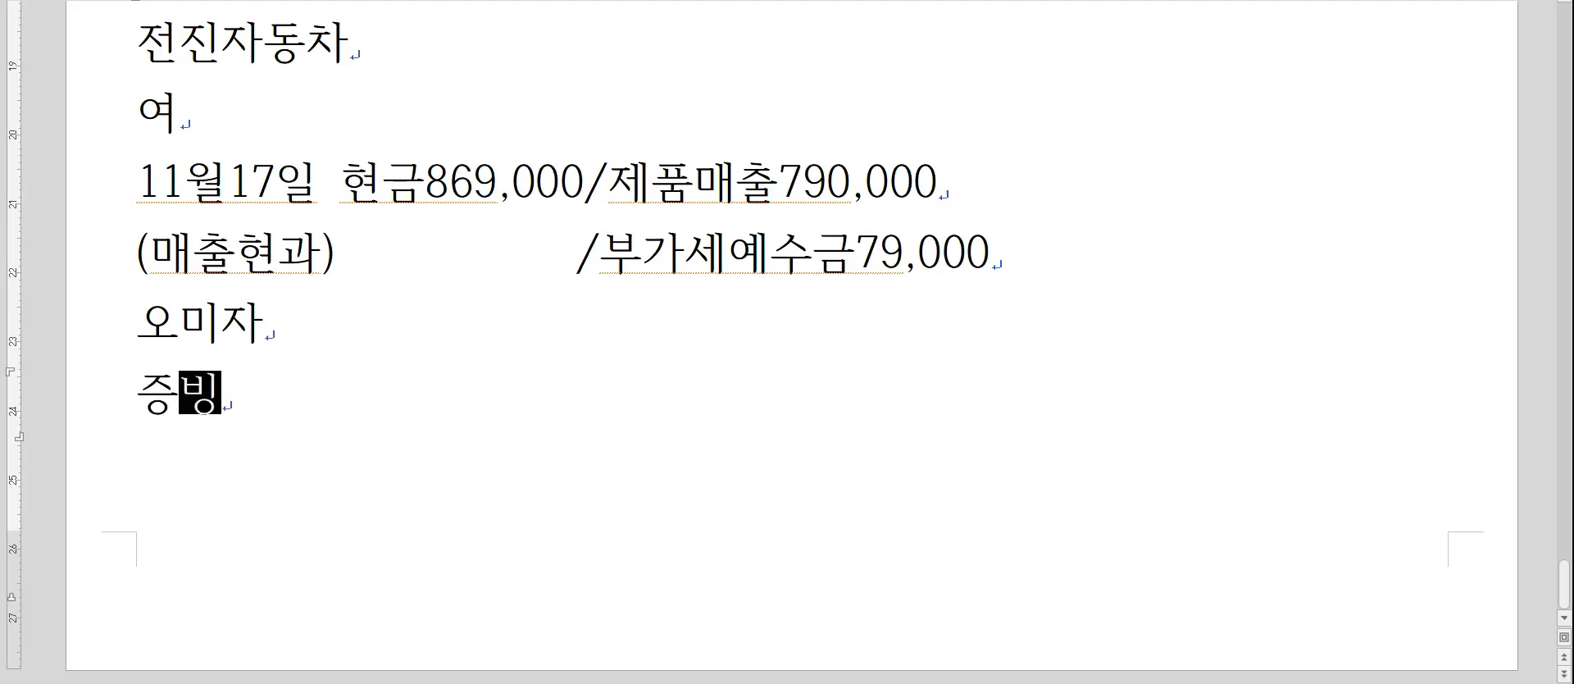
text( : 세금계산서, )
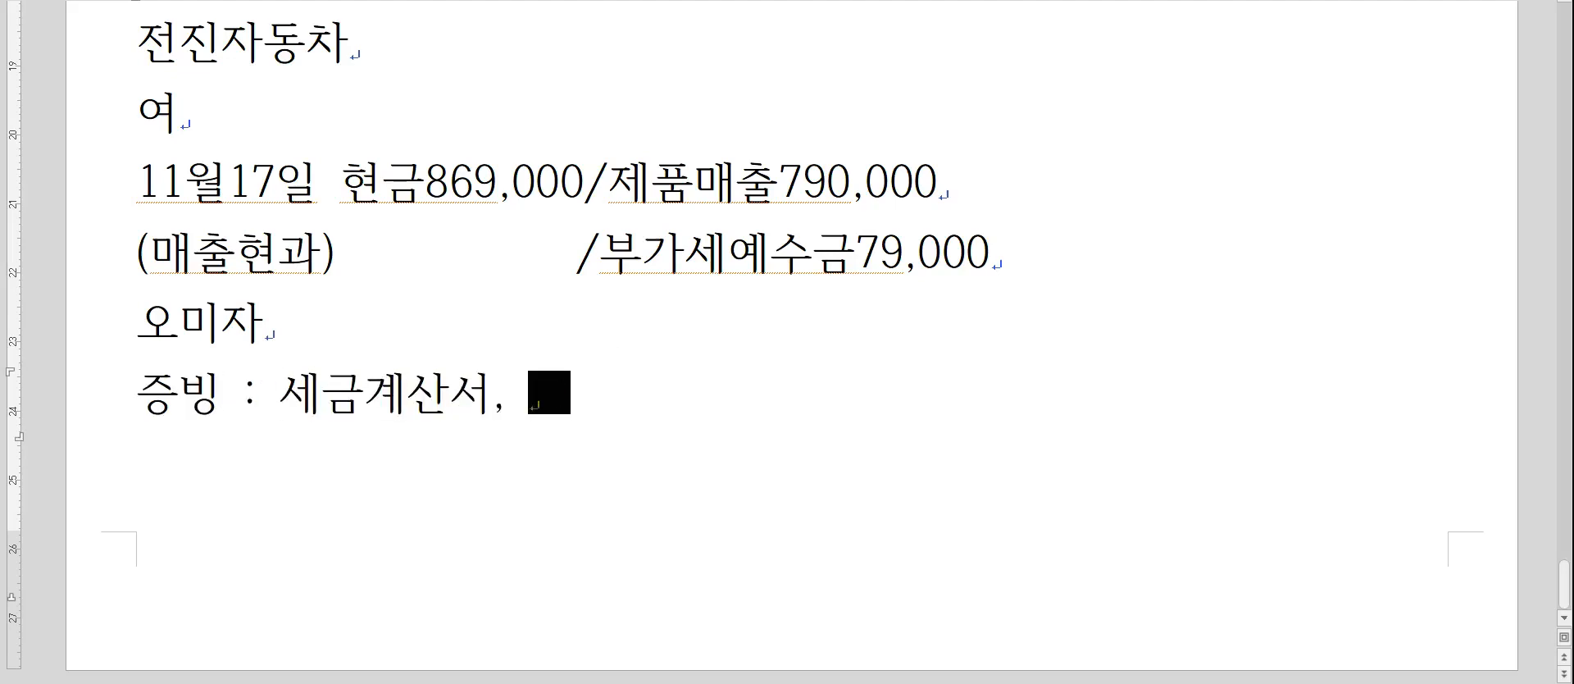
text(계사ㄴ서, 신용카드,)
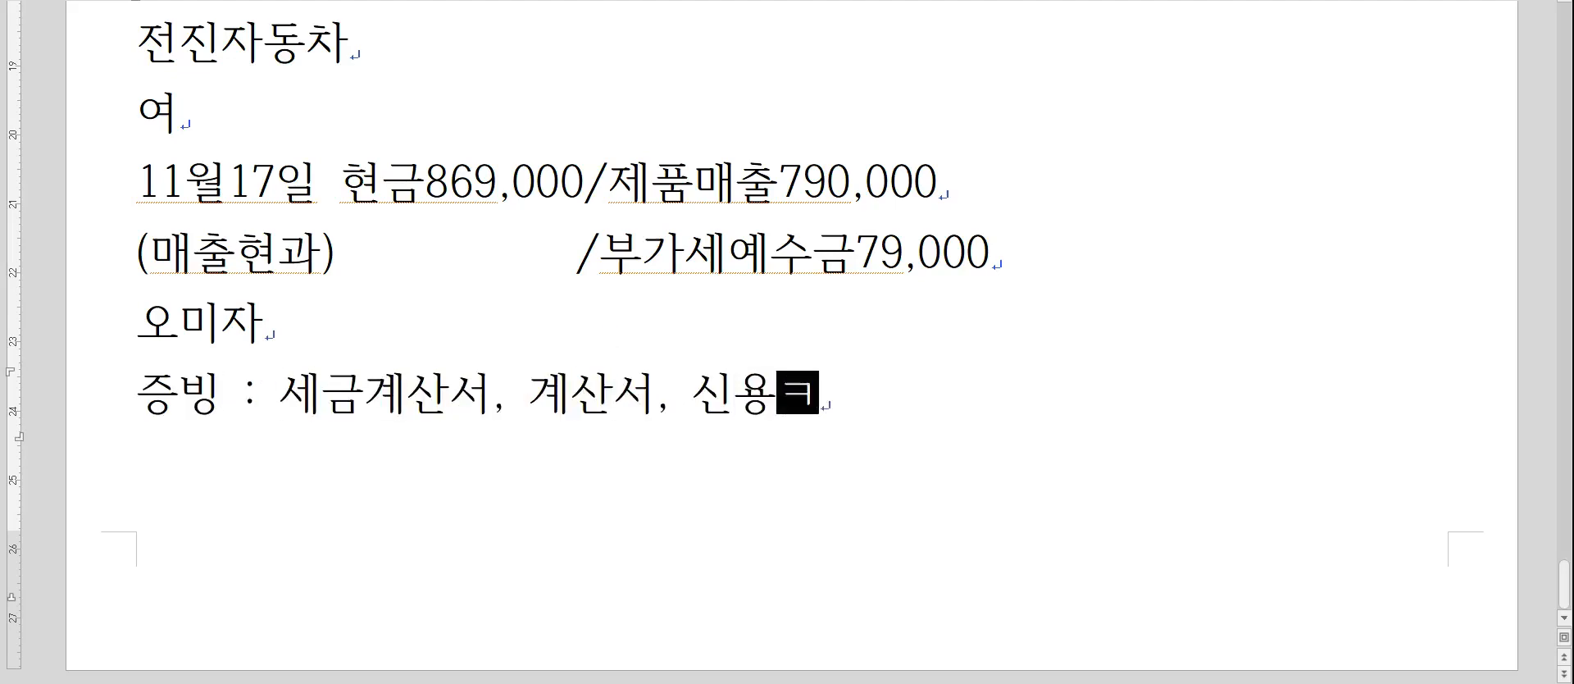
text( 현ㄱㄱ)
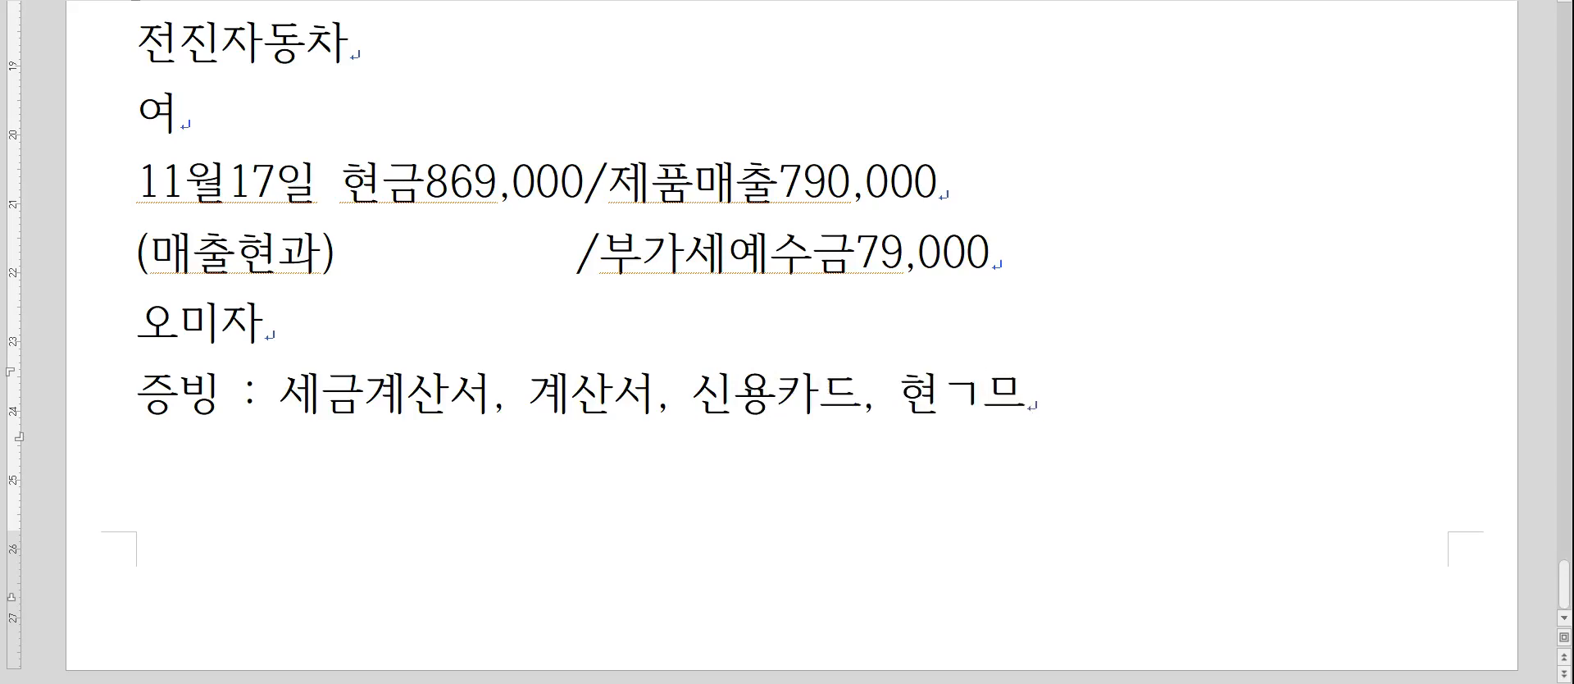
key(BackSpace)
key(BackSpace)
text(금영수증)
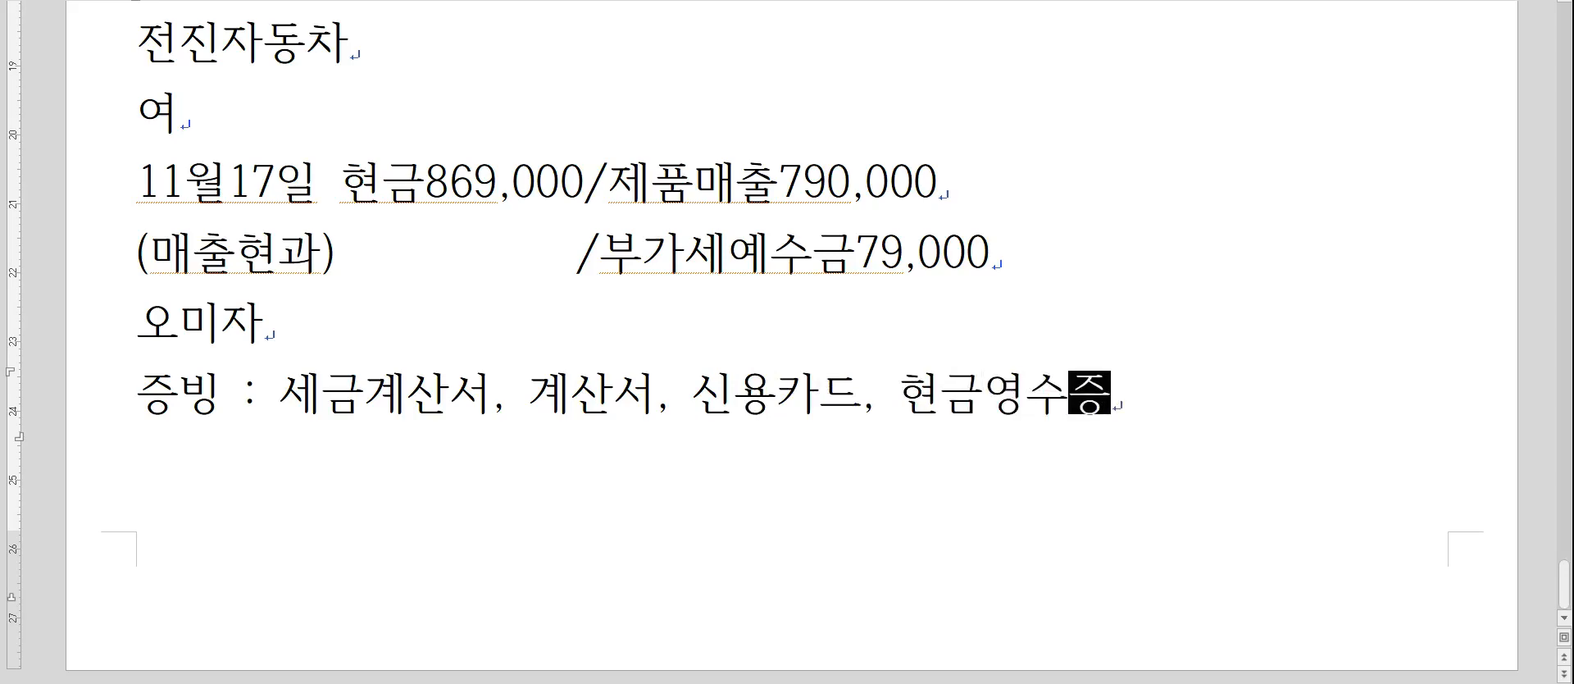
Insert "(과세, 불공)" after 세금계산서 in the 증빙 note.
key(Left)
key(Left)
key(Left)
key(Left)
key(Left)
key(Left)
key(Left)
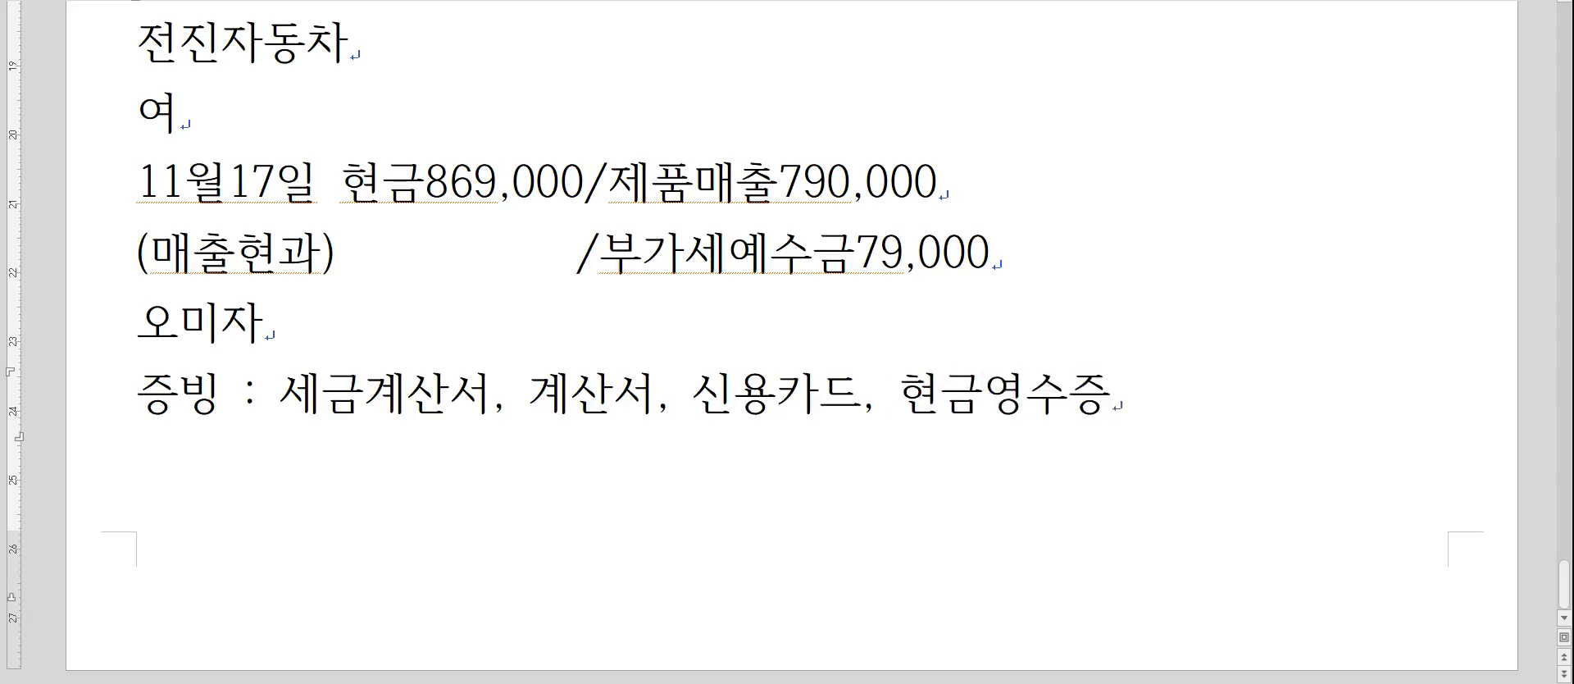
key(Left)
key(Left)
key(Left)
key(Left)
key(Left)
key(Left)
key(Left)
key(Left)
key(Left)
key(Left)
text(()
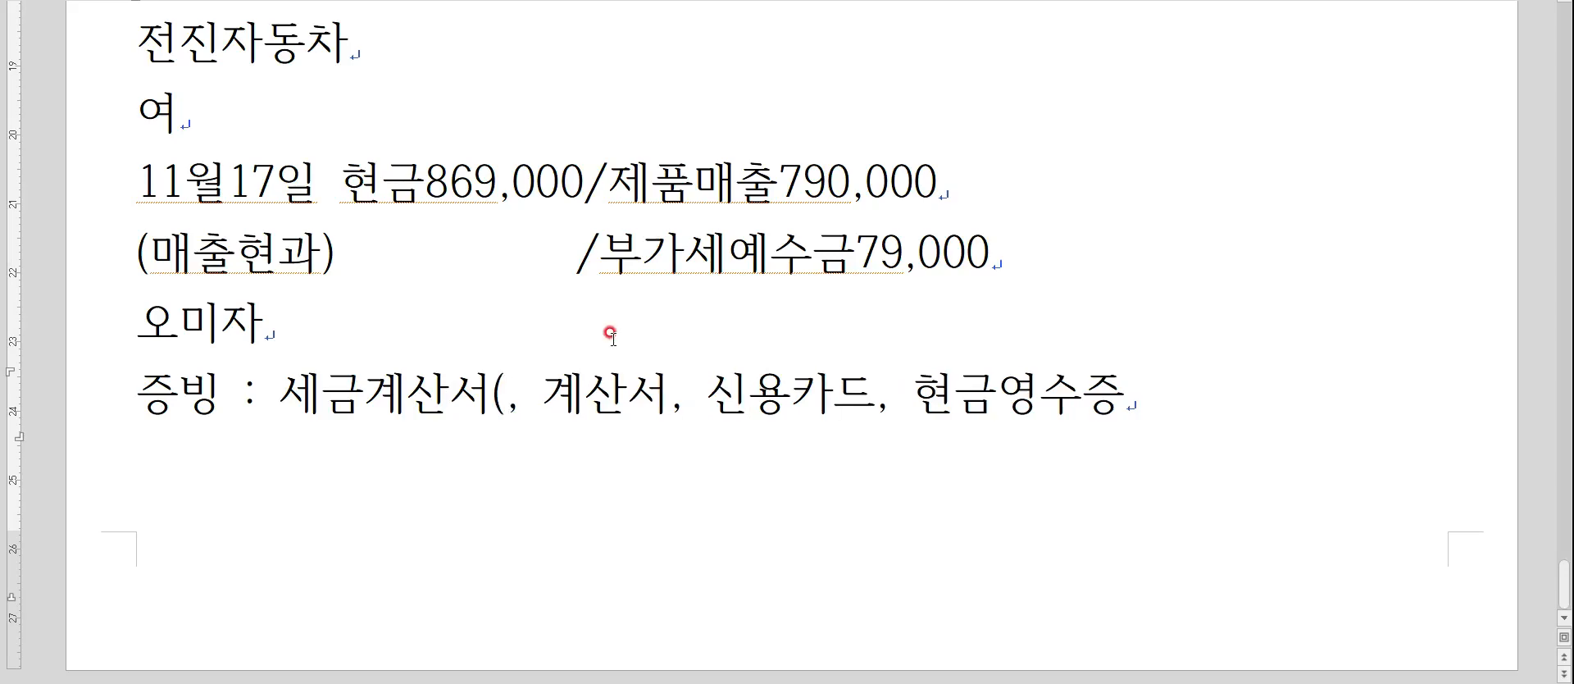
text(과세, 불공))
Insert "(면세)" after 계산서 in the 증빙 note.
key(Right)
key(Right)
key(Right)
key(Right)
key(Right)
key(Right)
key(Left)
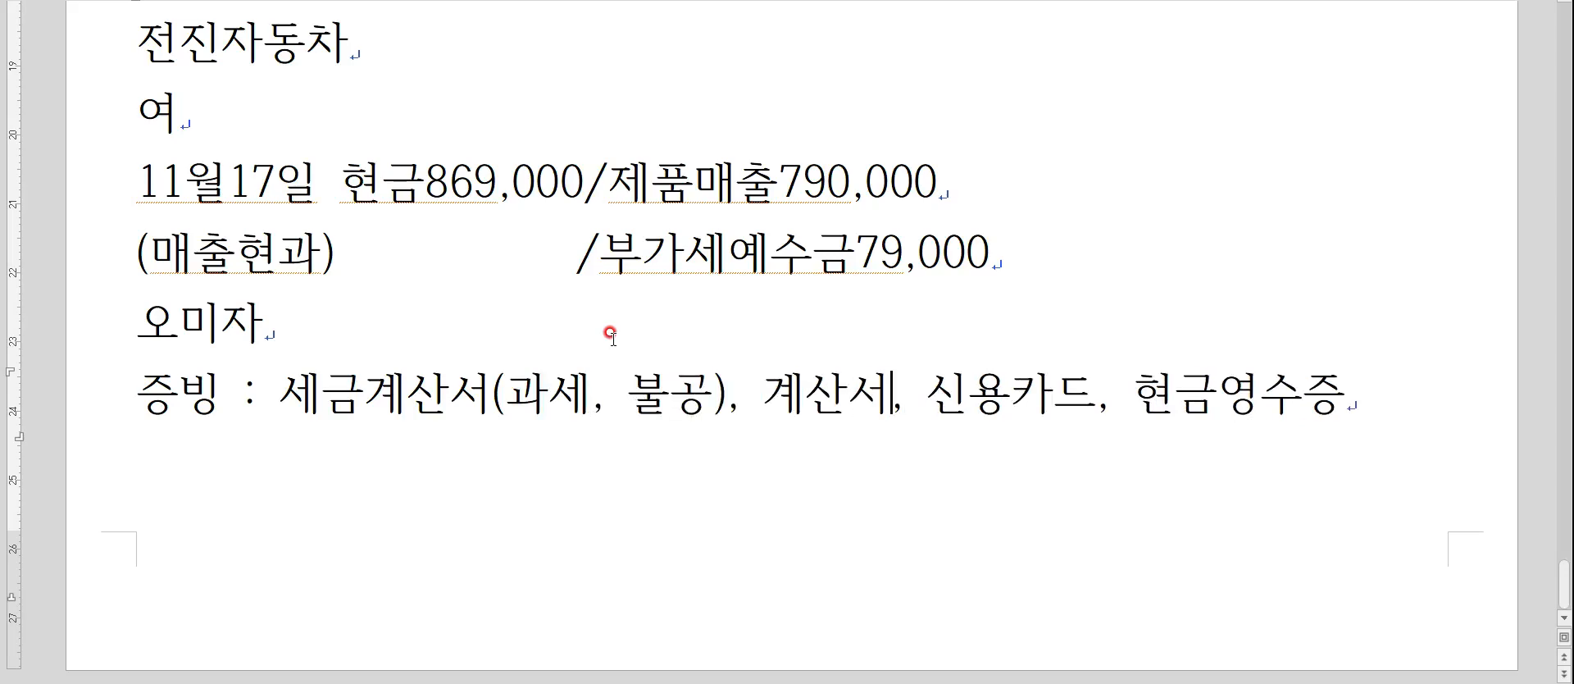
text(()
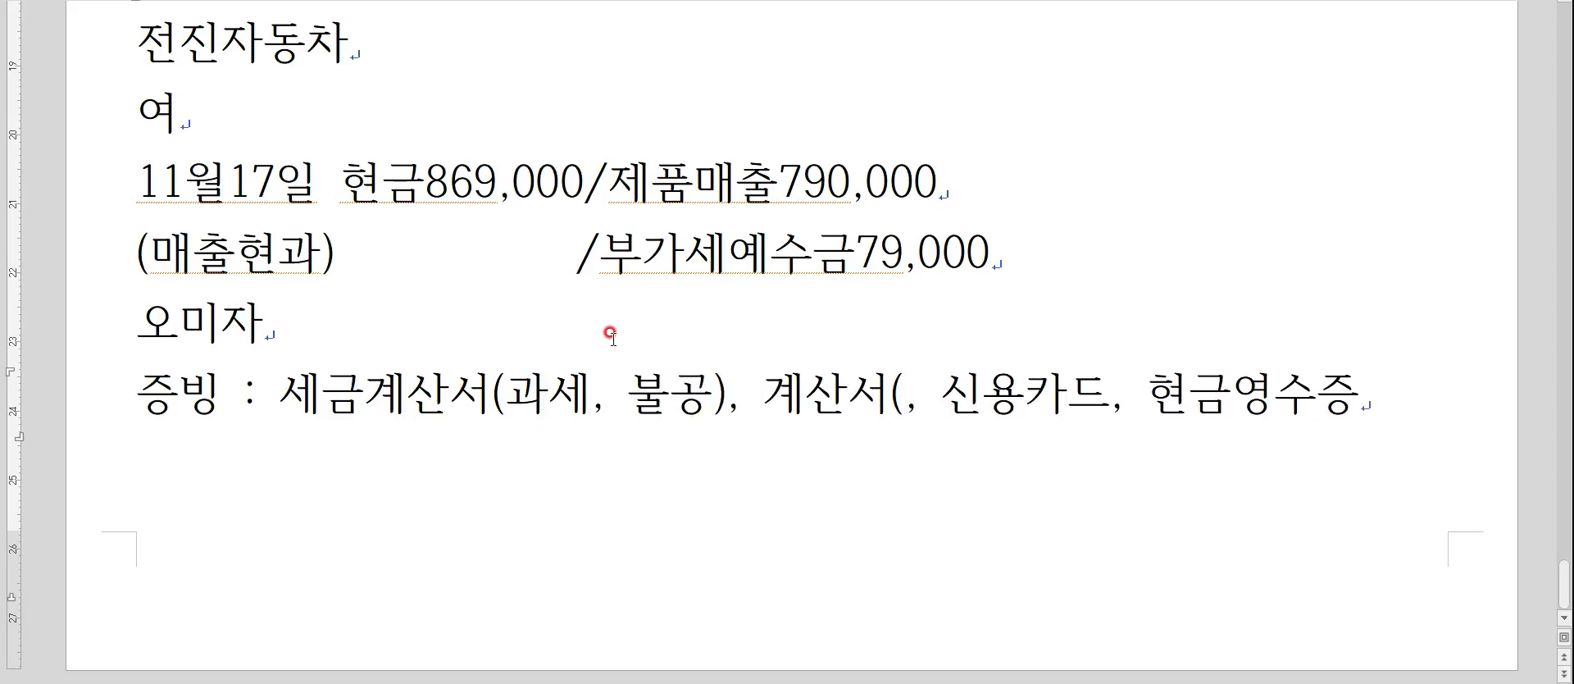
text(면)
text(세)
key(BackSpace)
text(세))
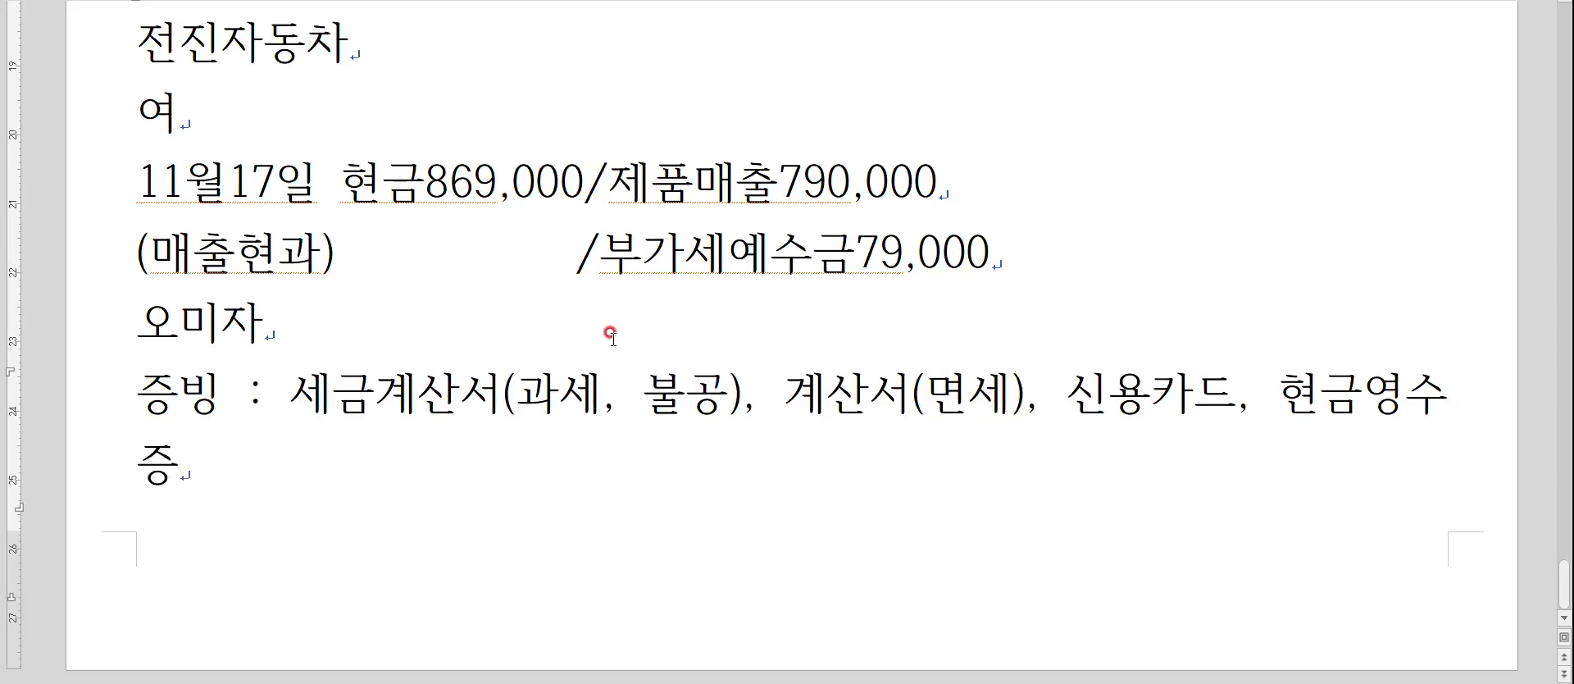
Append "(카과, 카면)" to 신용카드 and "(현과, 현면)" to 현금영수증 in the 증빙 note, ending with a new line.
key(Right)
key(Right)
key(Right)
key(Right)
key(Right)
key(Right)
text((카과, 카면))
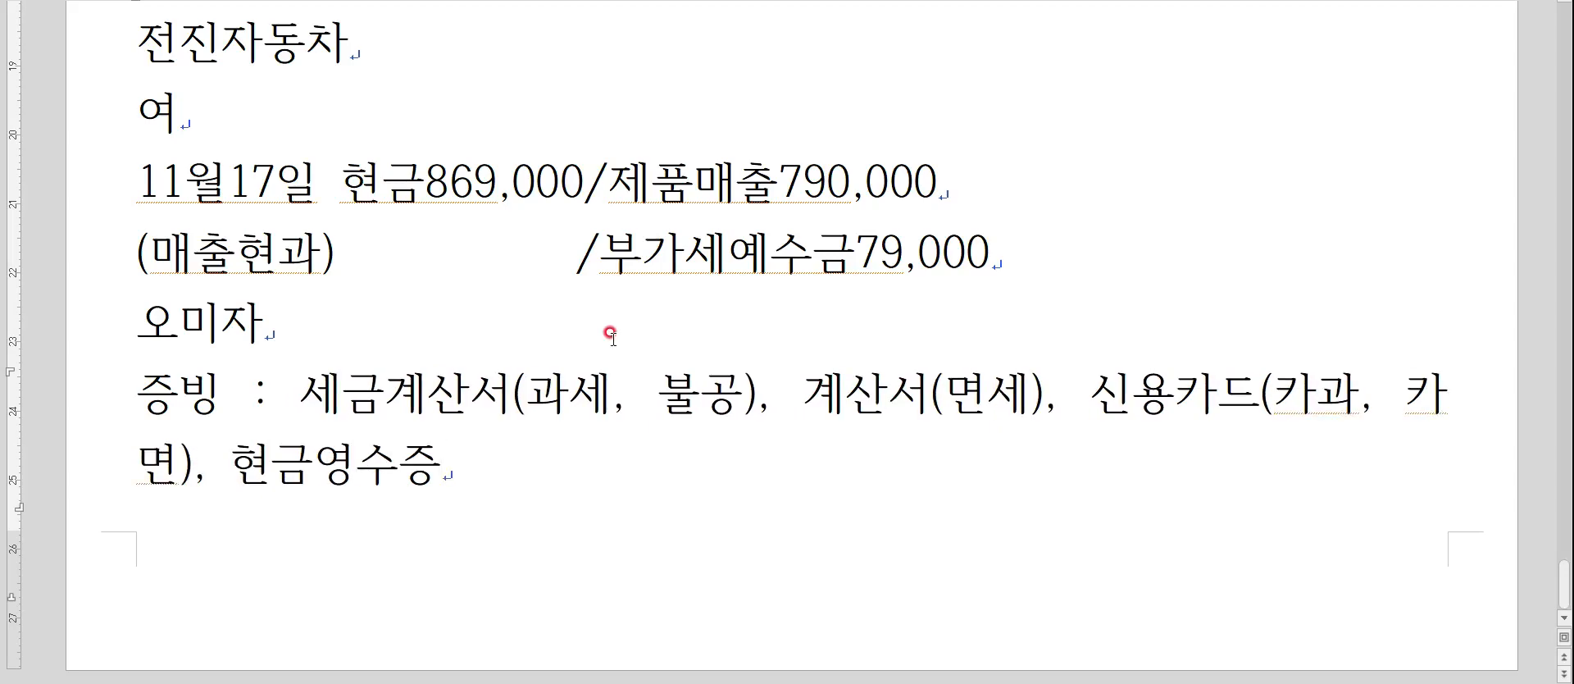
text((현과, 현ㅁ)
text(ㅕㄴ))
key(Return)
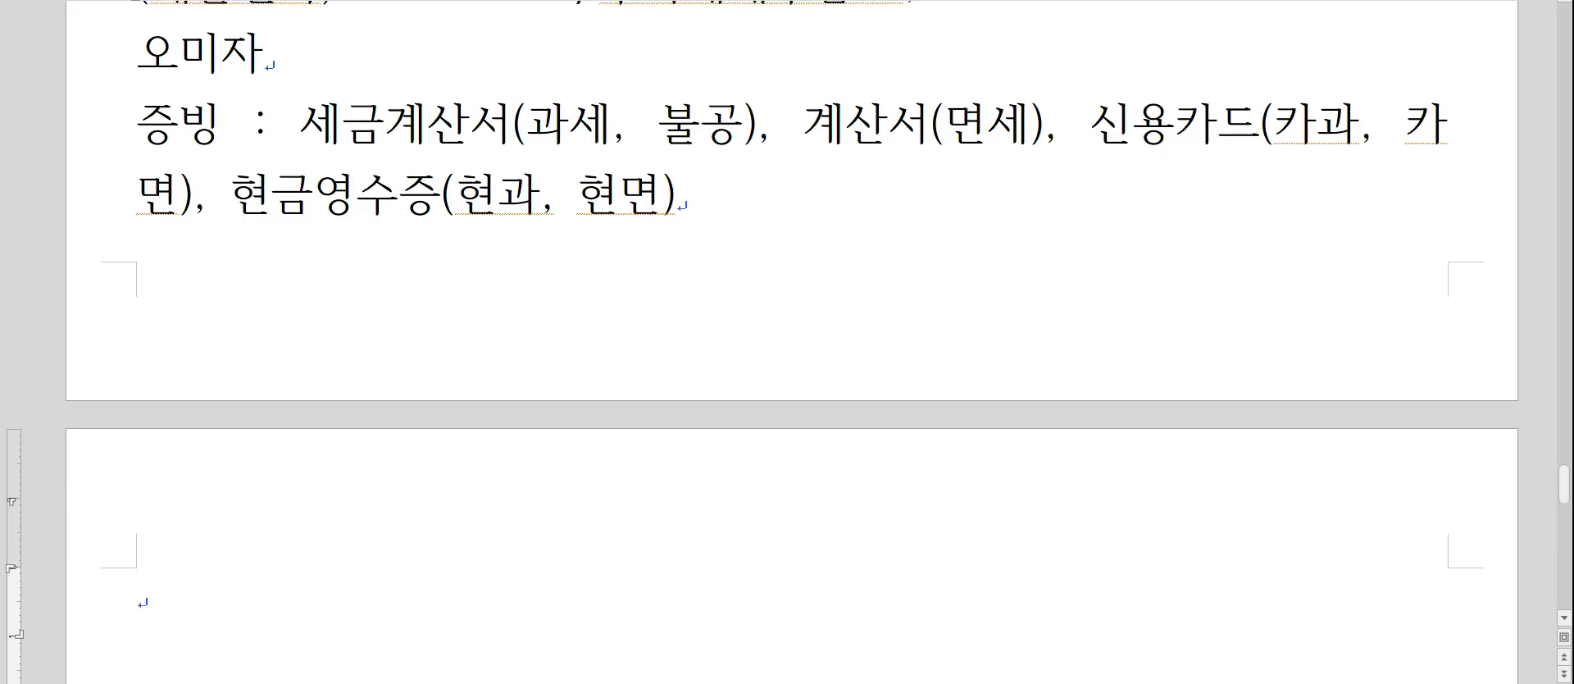
Start the entry "12월15일" below the 증빙 note with "(매입과세)" on the following line.
key(Hangul)
scroll(607, 337, up, 1)
scroll(611, 332, down, 1)
text(12월)
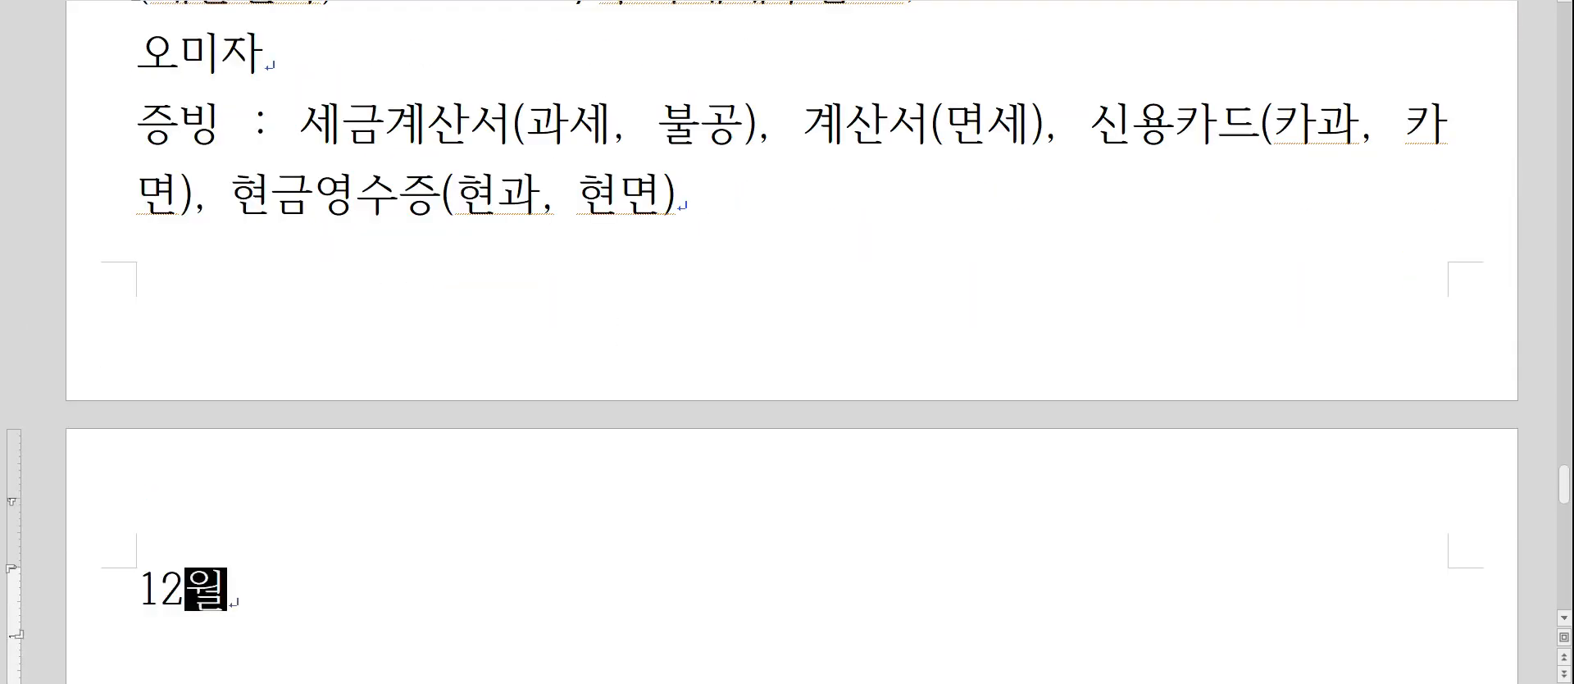
text(15ㅇㅣㄹ)
key(Return)
text((ㅁ입)
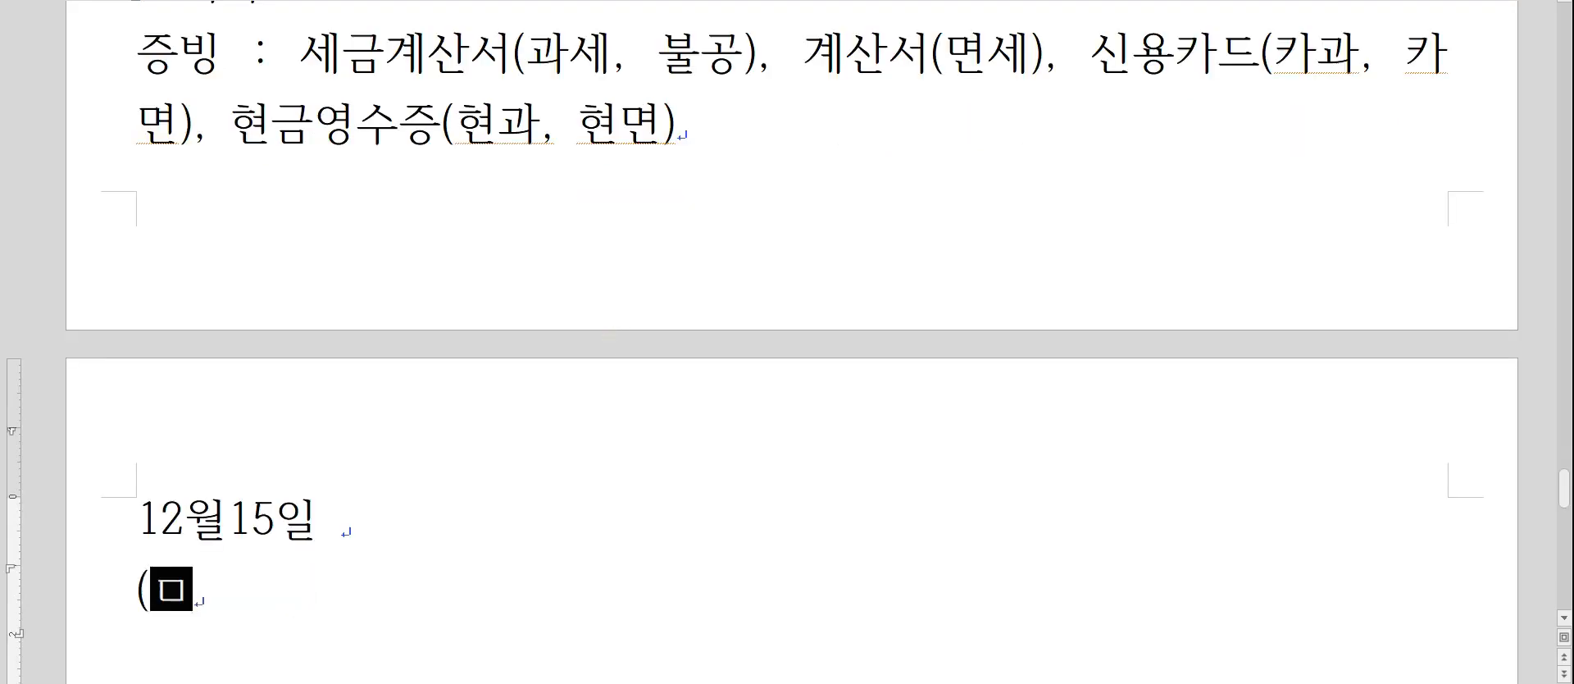
key(BackSpace)
key(BackSpace)
key(BackSpace)
key(BackSpace)
text(매입괏ㅔ))
key(Return)
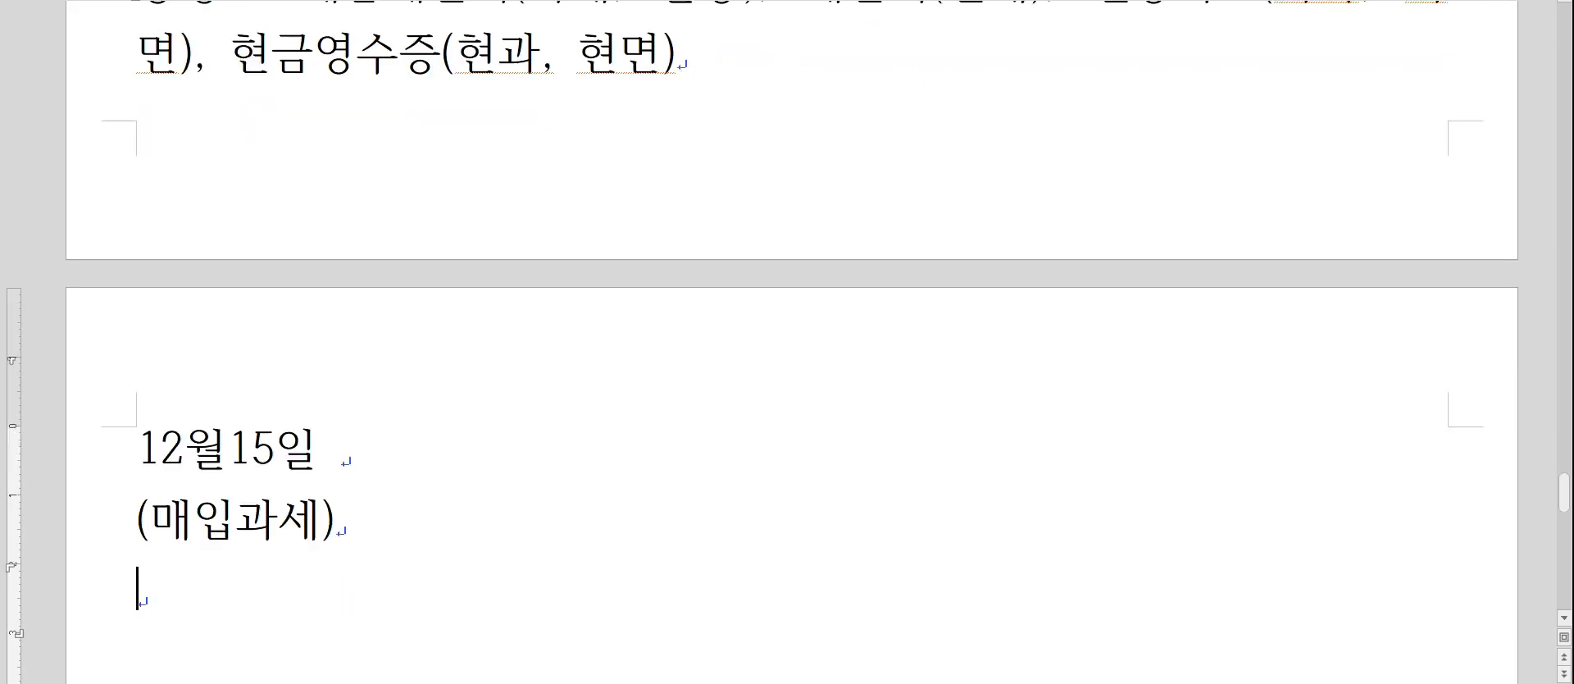
Add the counterparty 삼촌 and the marker 여 on separate lines below (매입과세).
key(Hangul)
text(삼촌)
key(Return)
text(여)
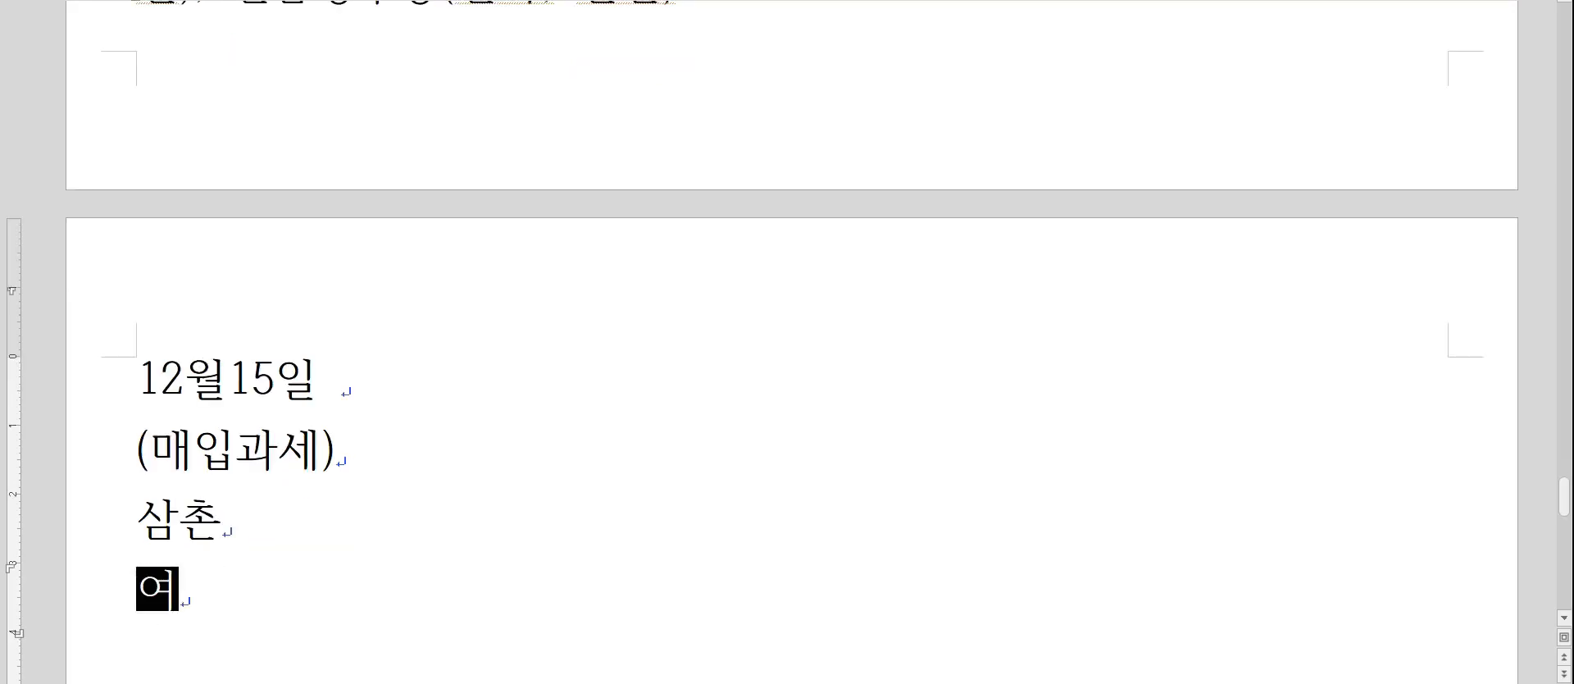
Enter the 12월15일 debits 원재료2,300,000 beside the date and 부가세대급금230,000 beside (매입과세).
key(End)
key(Tab)
text(원재료)
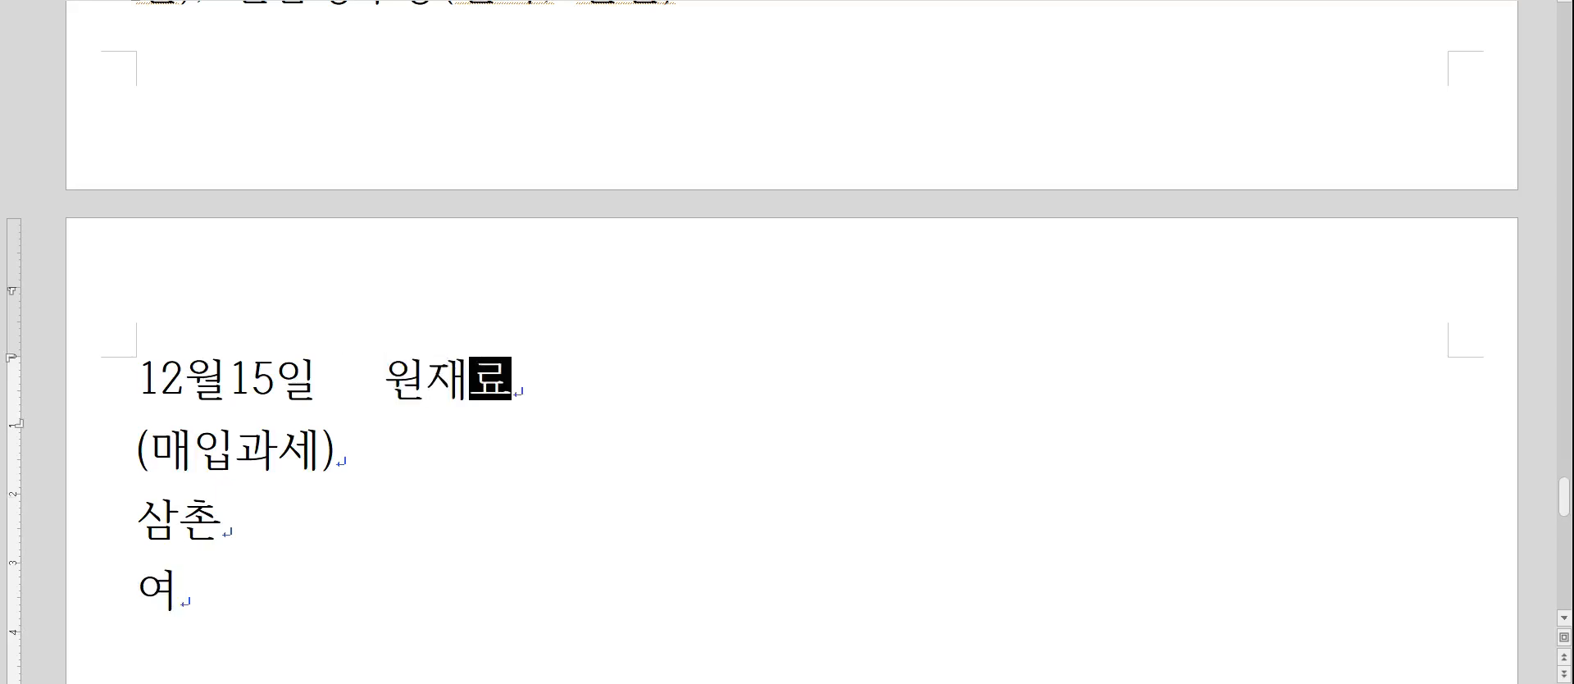
text(2,300,000)
key(Down)
text(ㅂ)
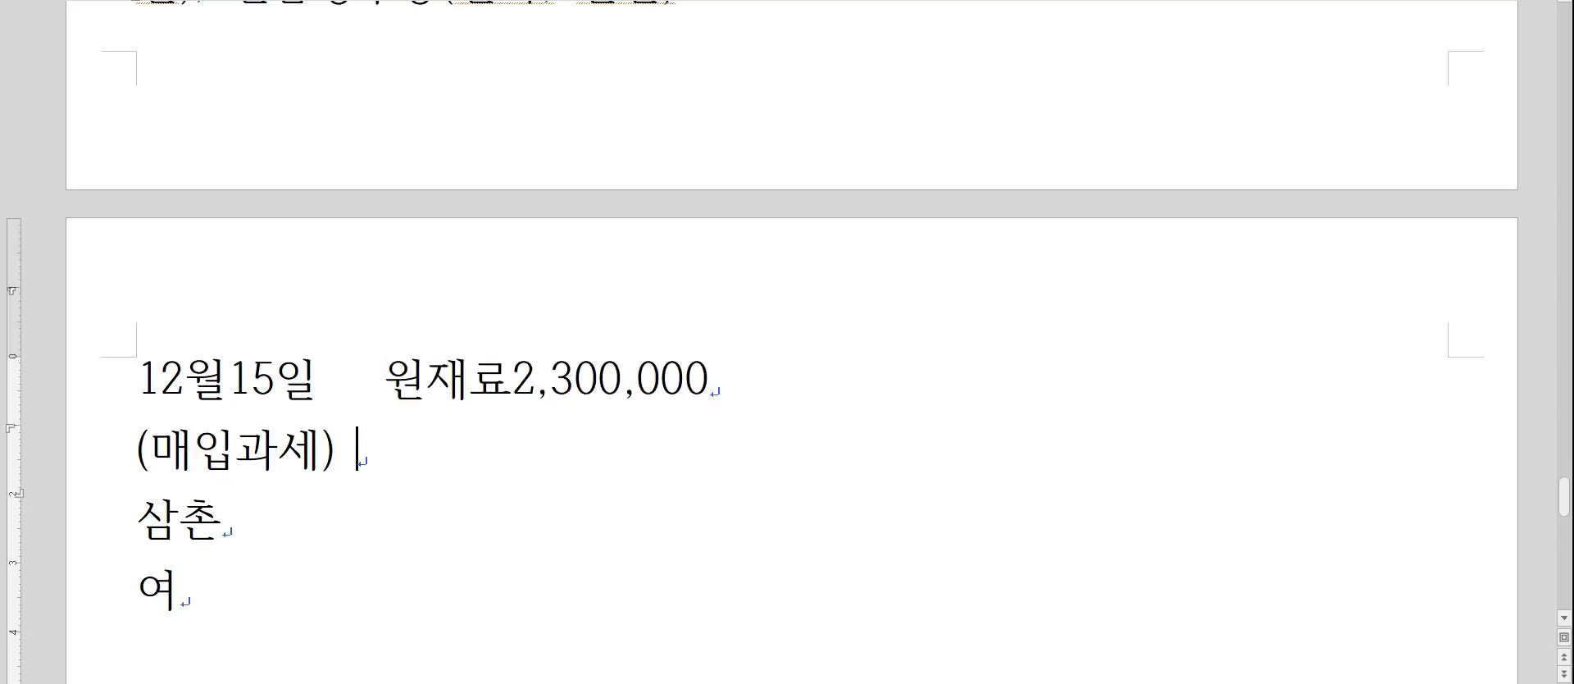
text(부가세)
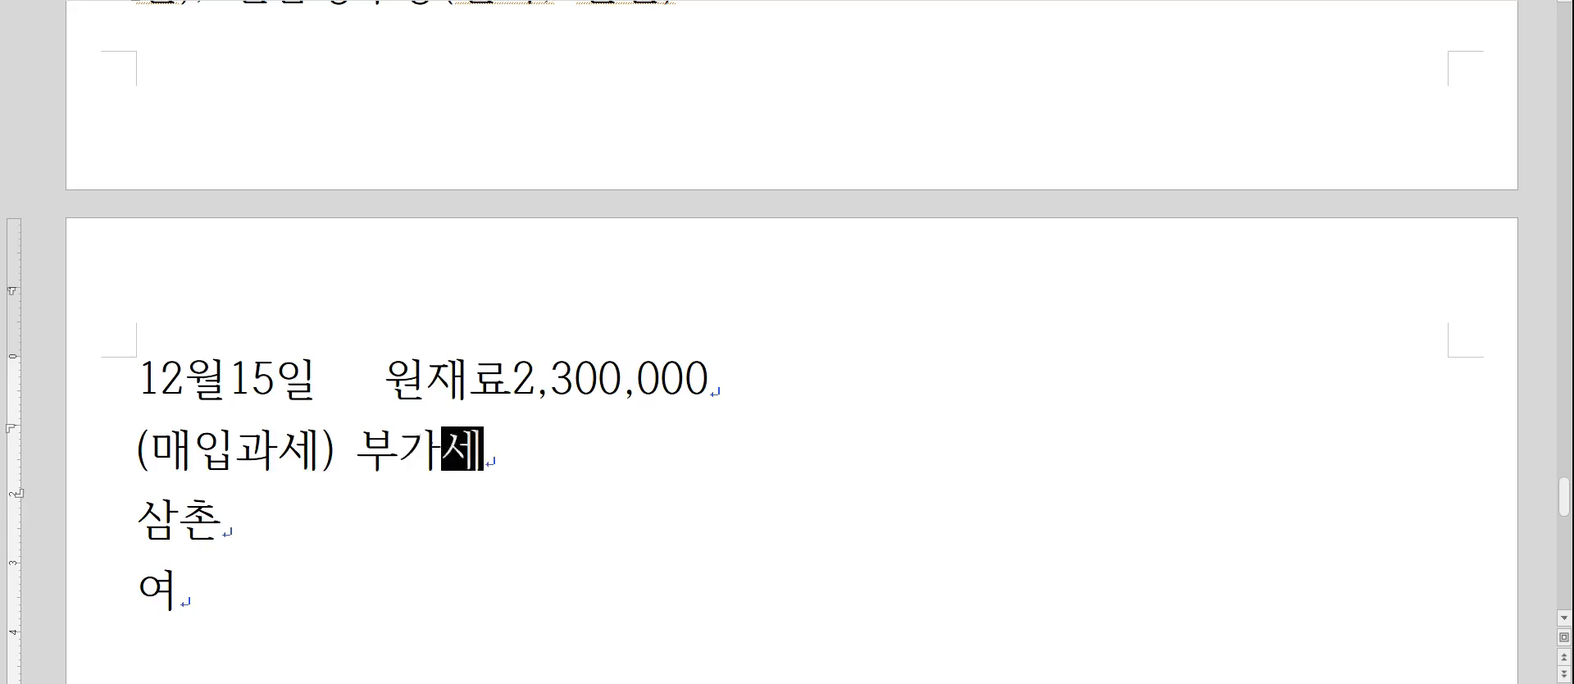
text(대급ㄱ금230,000)
Enter the 12월15일 credits /현금1,530,000 beside the 원재료 amount and /지급어음1,000,000 beside the 부가세대급금 amount.
key(Up)
key(Tab)
key(Tab)
text(/현금1)
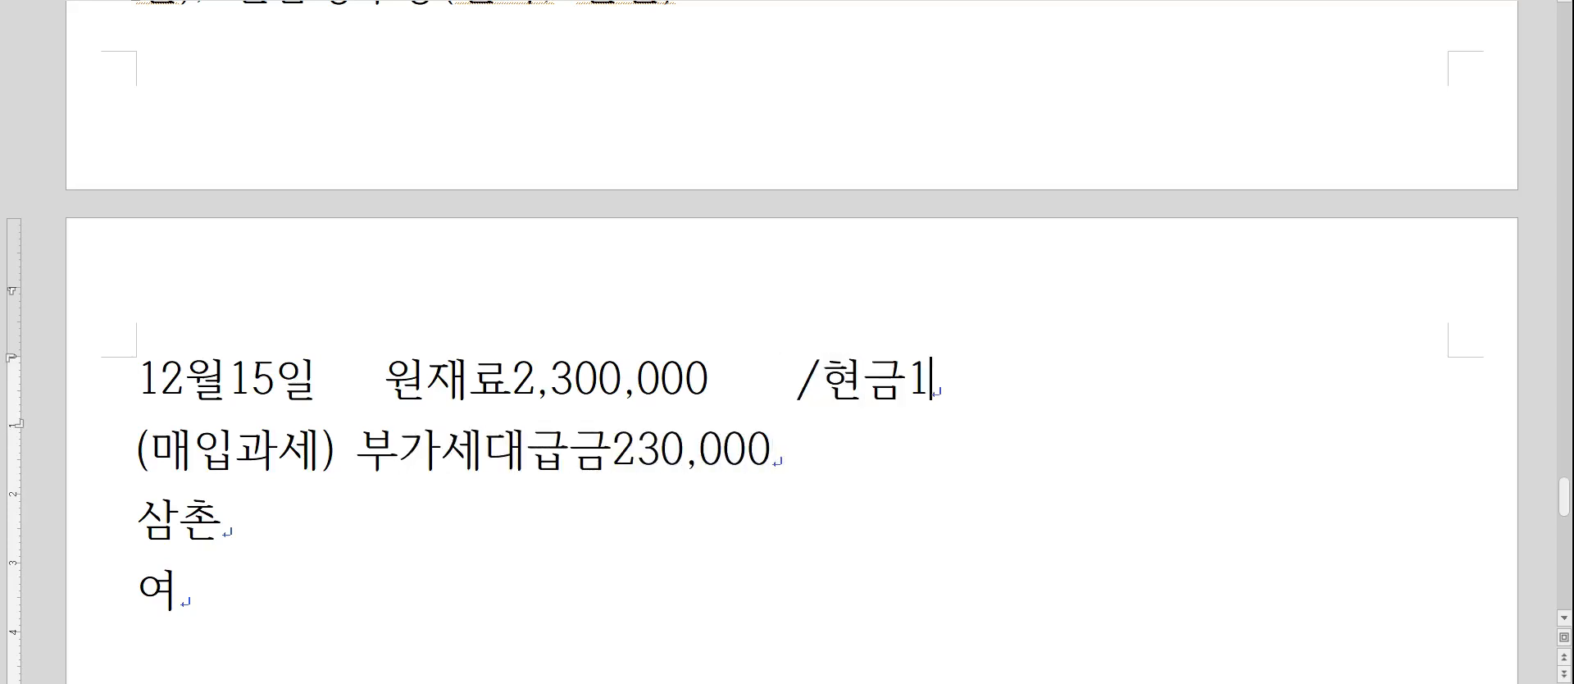
text(,530,000)
key(Down)
text(/)
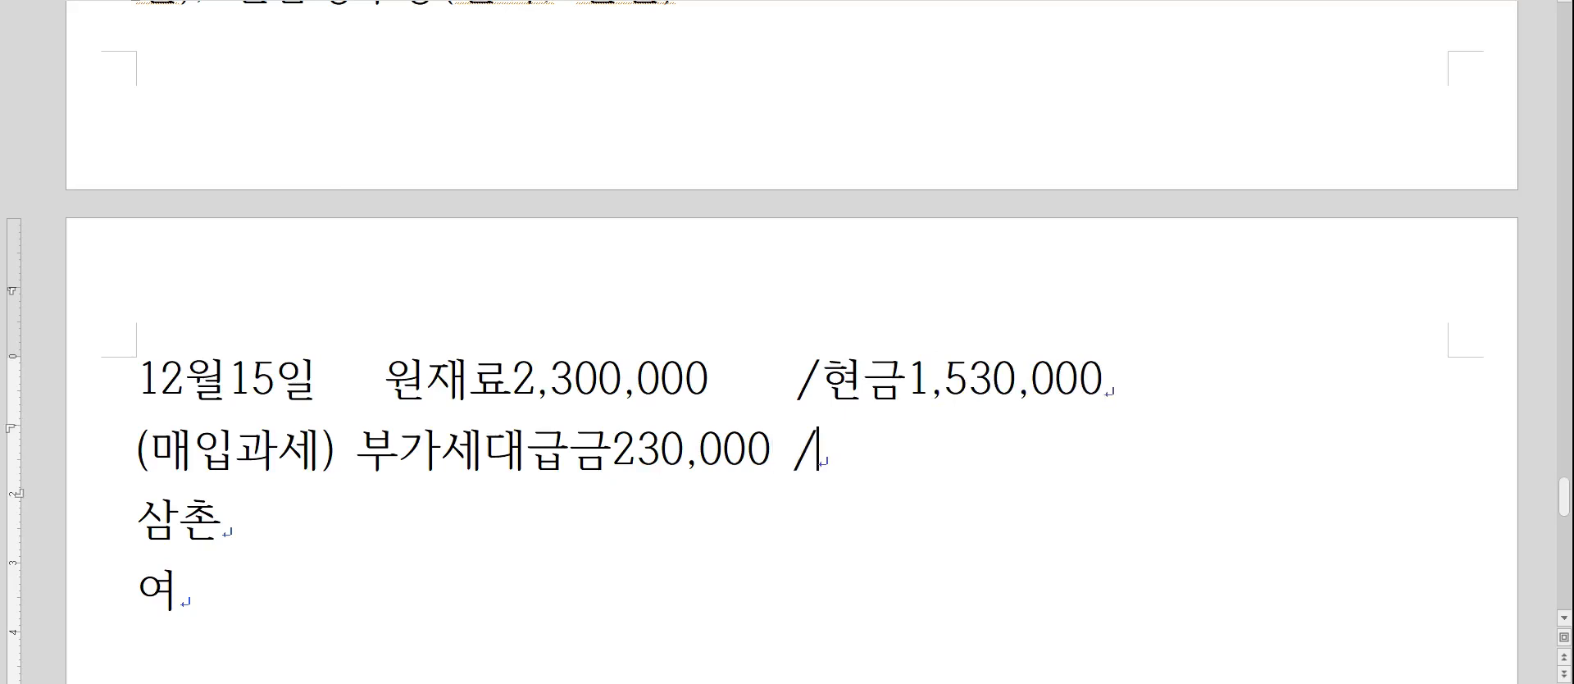
text(지급어음)
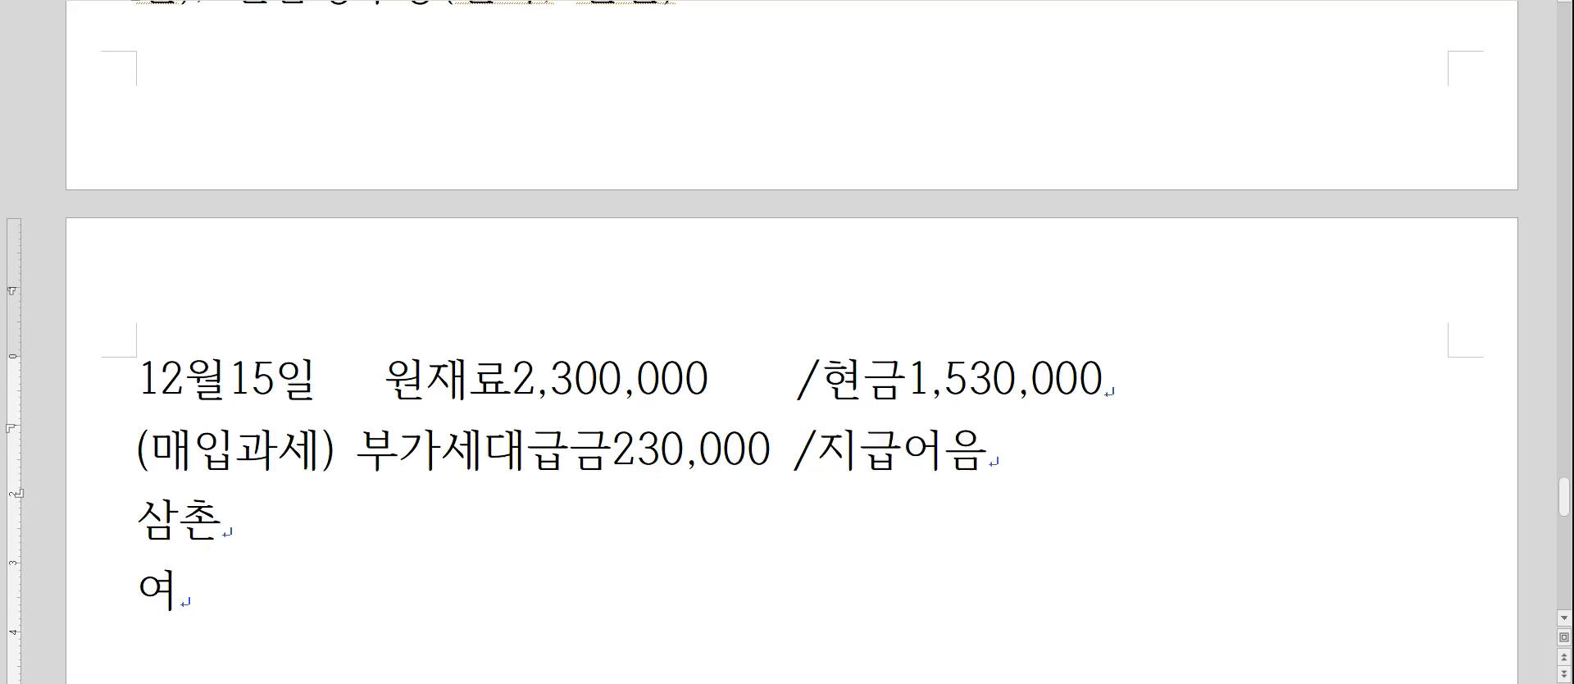
text(1,000,000)
Start a new entry below 여 with "12월24일", "(매입카과)" and the counterparty 삼양 on separate lines.
key(Down)
key(Down)
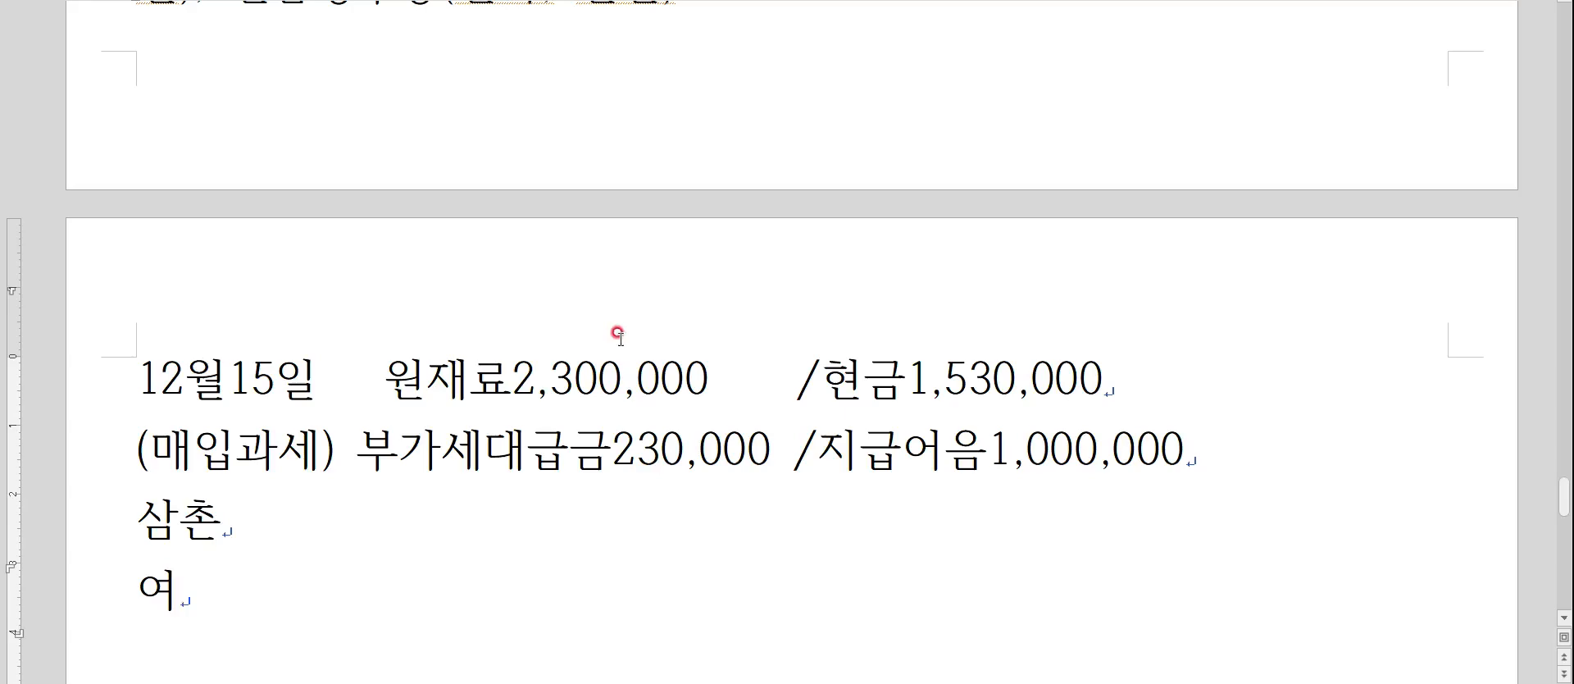
scroll(620, 336, down, 3)
key(Return)
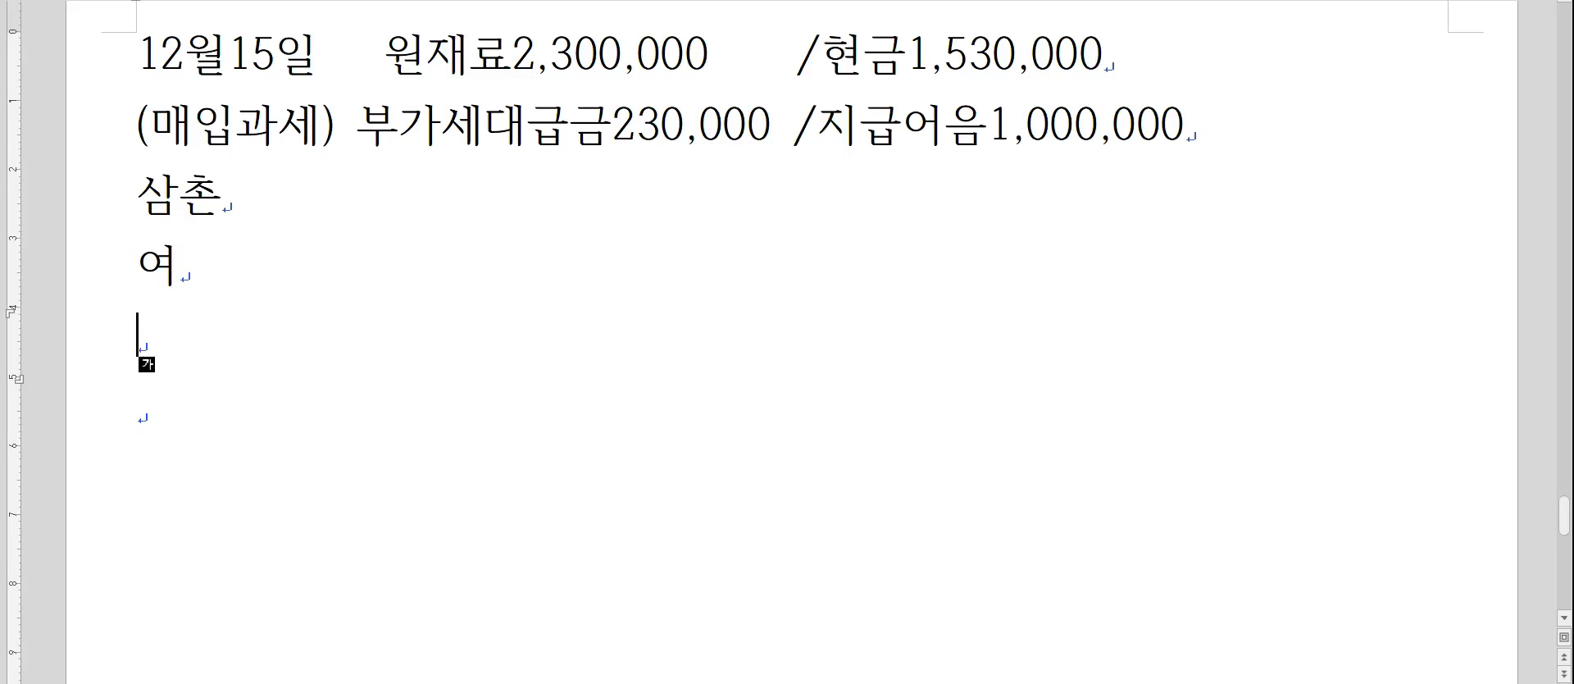
text(12월25)
key(BackSpace)
text(4일)
key(Return)
text((매입카과))
key(Down)
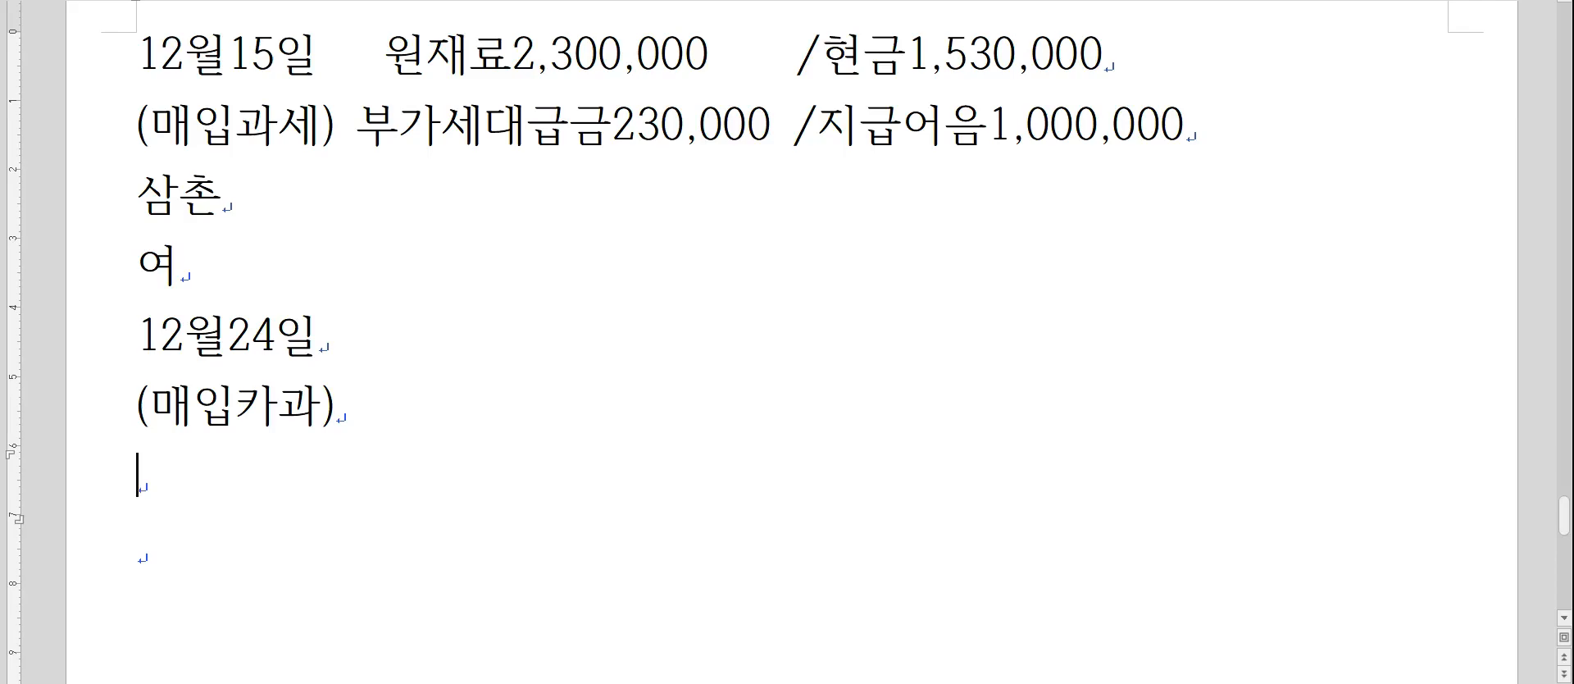
text(삼양)
key(Return)
Enter the debit 비품6,000,000 beside 12월24일.
key(Up)
key(Up)
key(Up)
key(End)
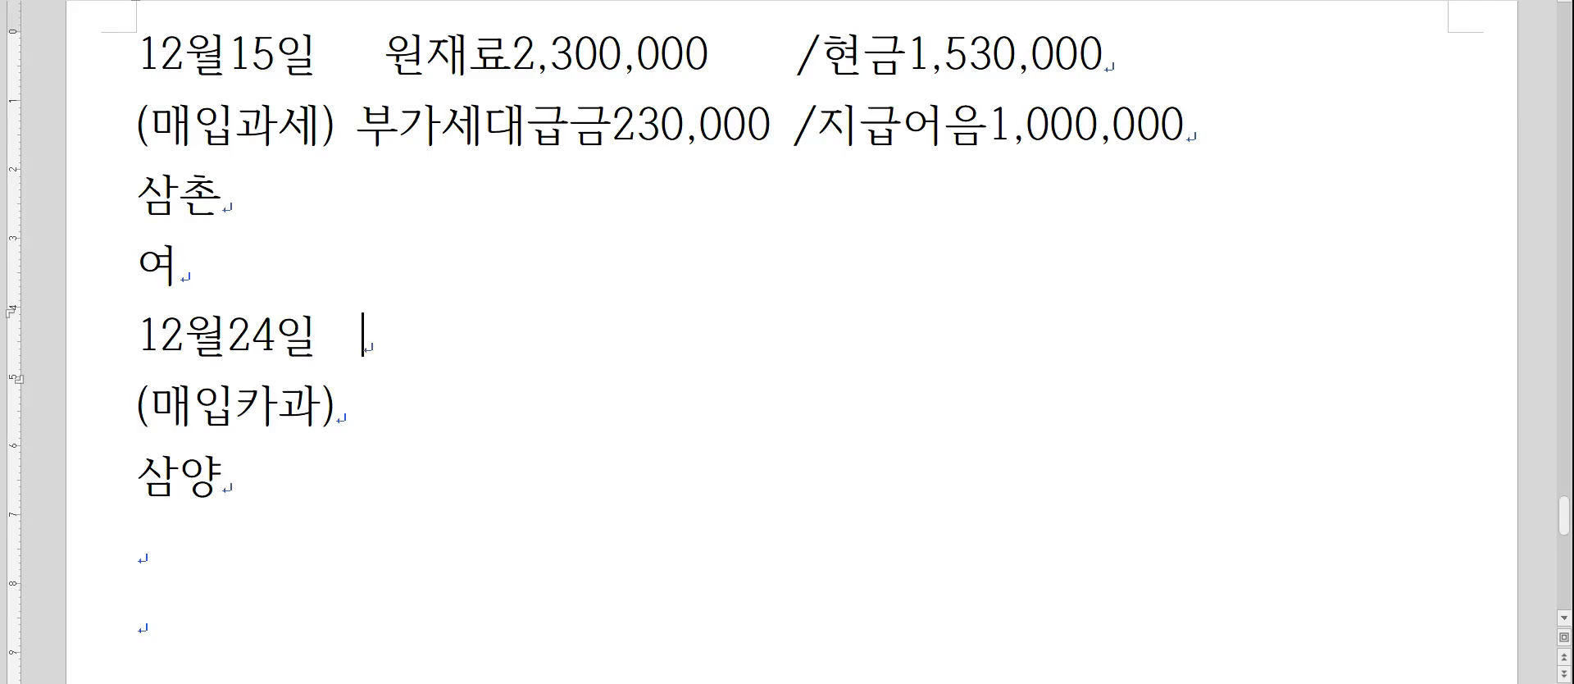
text(비품6,)
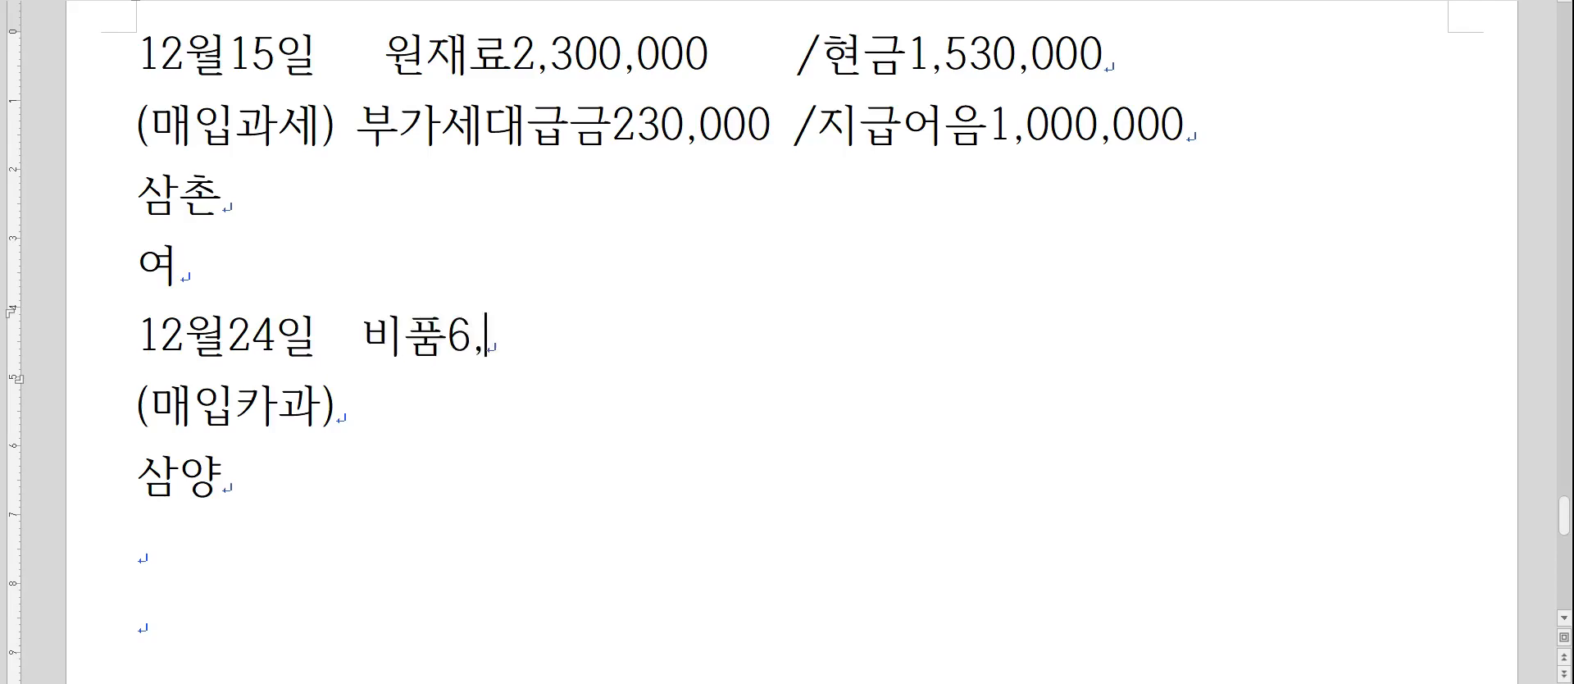
text(000,000)
Enter the VAT debit 부가세대급금600,000 beside (매입카과).
key(Down)
text(부)
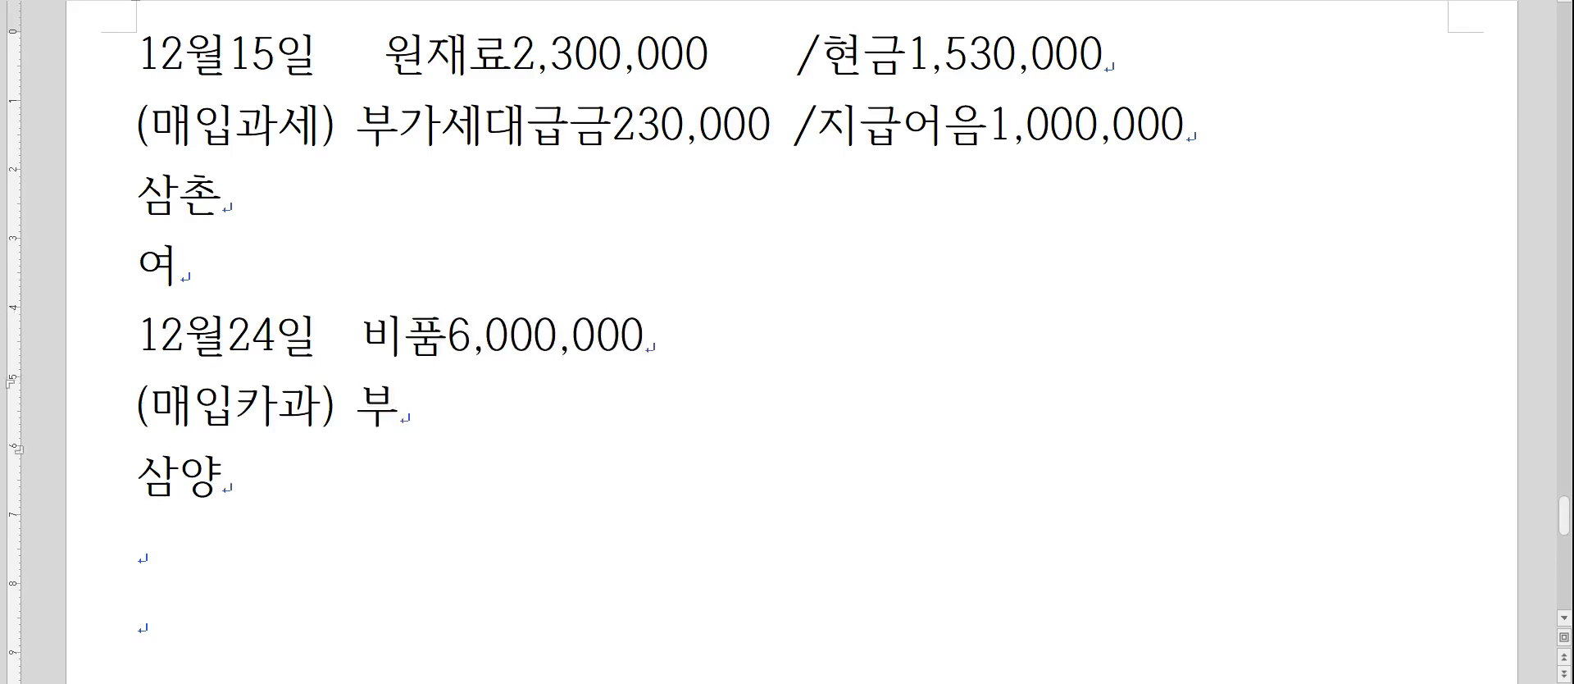
text(가센개급)
key(BackSpace)
key(BackSpace)
key(BackSpace)
key(BackSpace)
text(세대급)
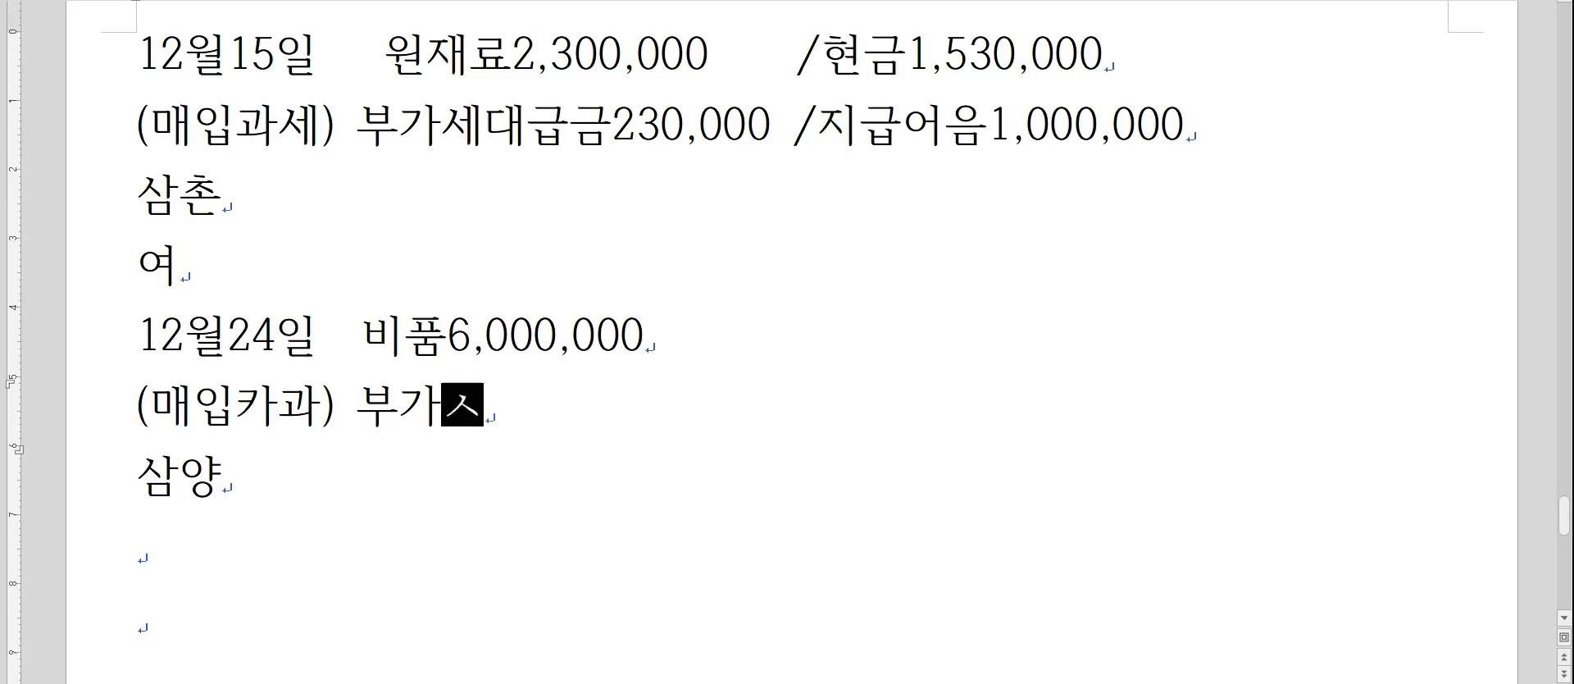
text(금600,000)
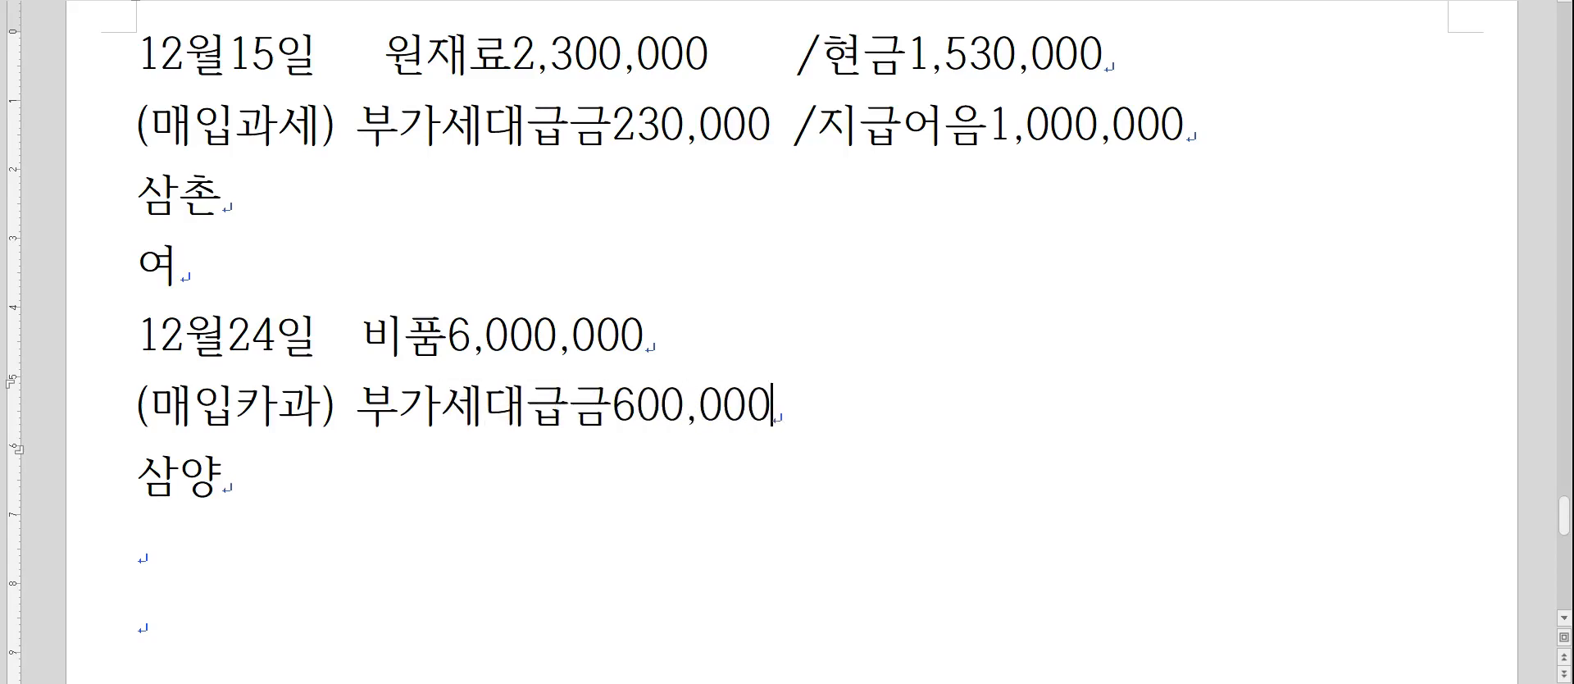
Enter the credit /미지급금6,600,000(삼성카드) beside the 비품6,000,000 debit of the 12월24일 entry.
key(Up)
text(/)
text(미지급금6)
text(,600,000)시)
text(ㅁ상)
key(BackSpace)
key(BackSpace)
key(BackSpace)
key(BackSpace)
key(BackSpace)
text((삼성카드))
Add the heading "문제4. 수정" on the line below 삼양.
key(Down)
key(Down)
key(Down)
scroll(615, 342, down, 2)
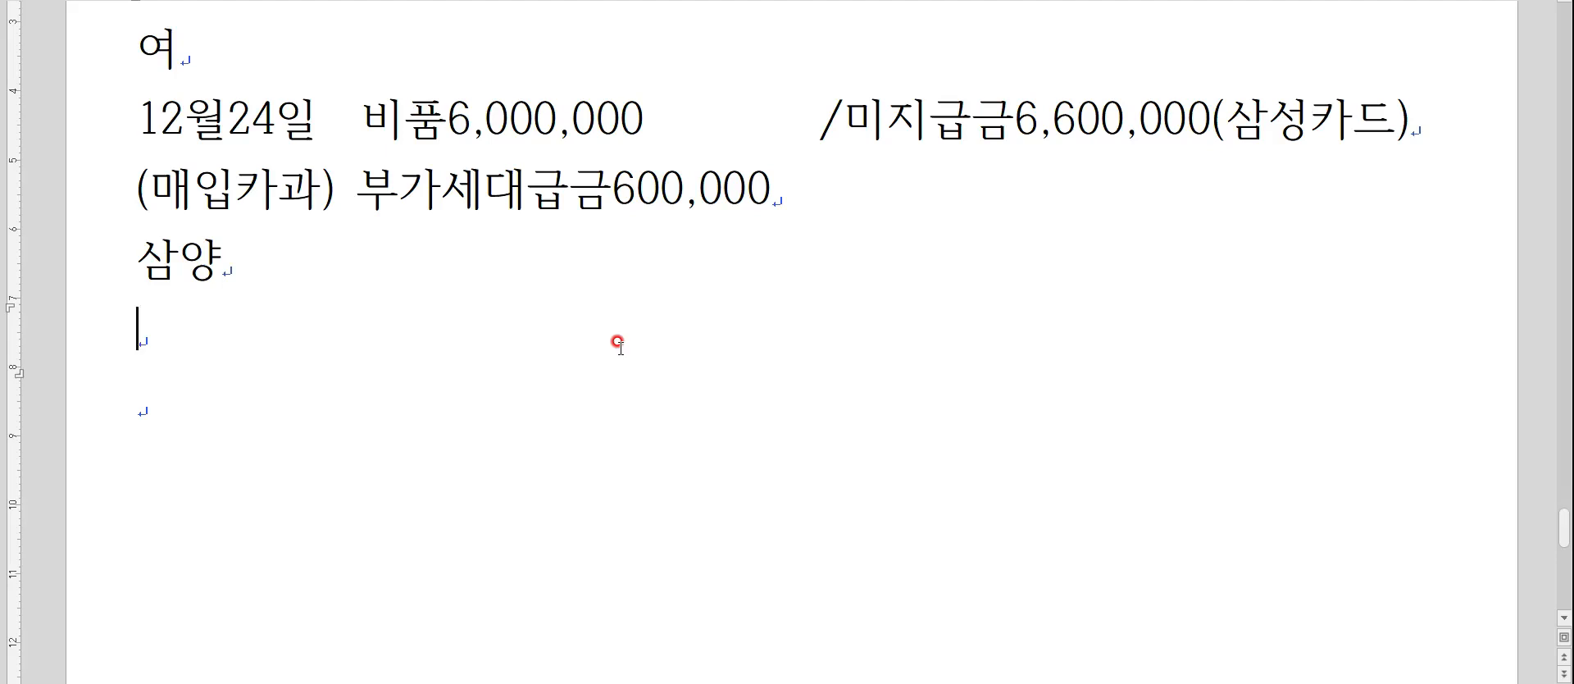
key(Hangul)
text(문제4. 수정)
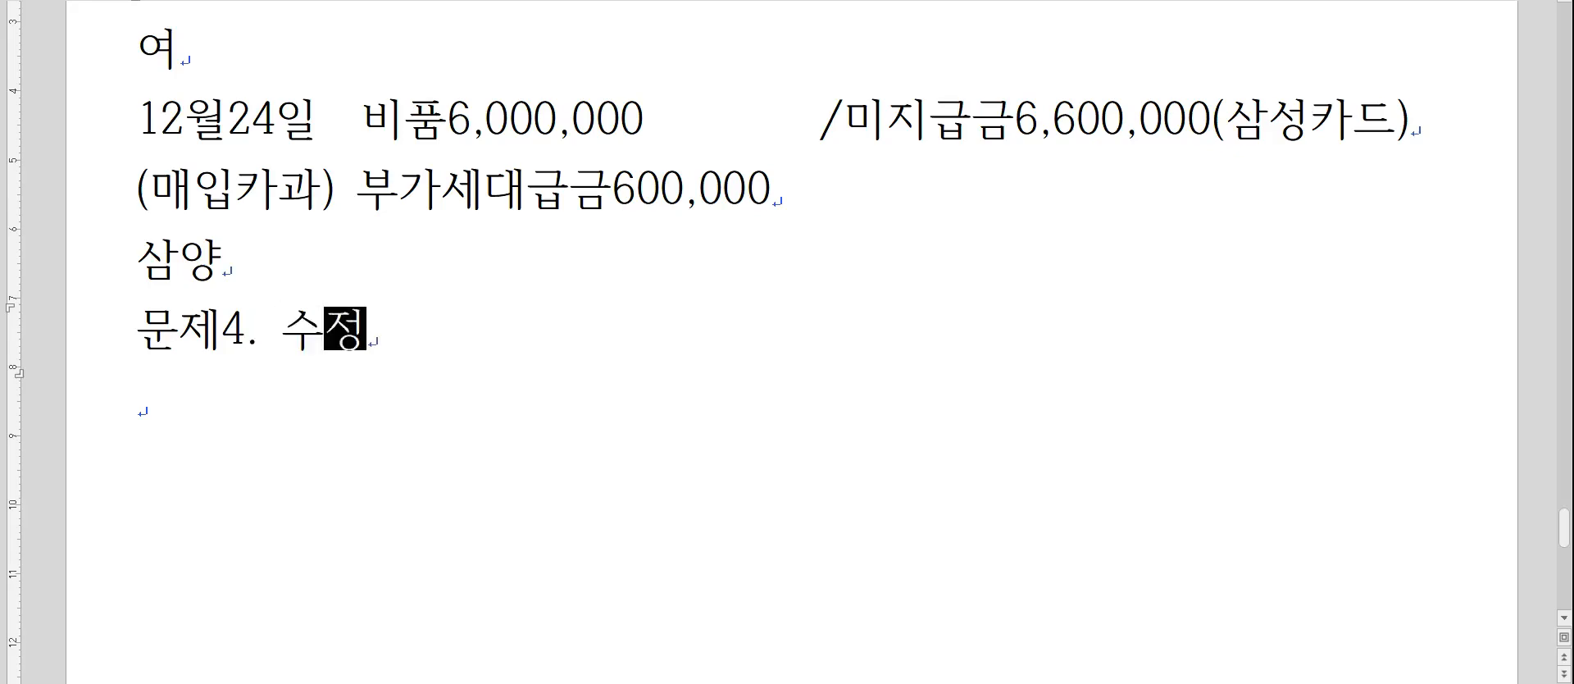
key(Return)
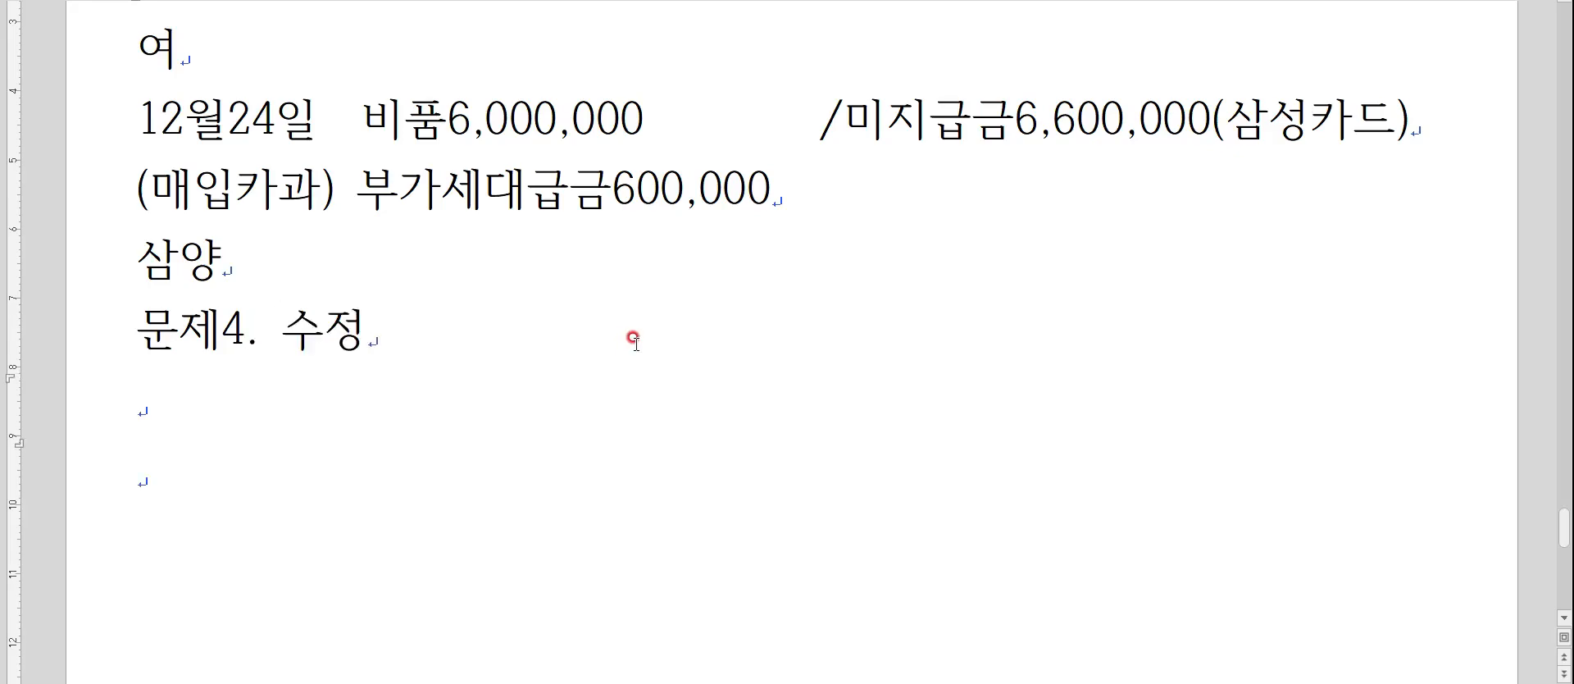
Start an entry dated 8월17일 below the 문제4 heading.
scroll(635, 340, down, 1)
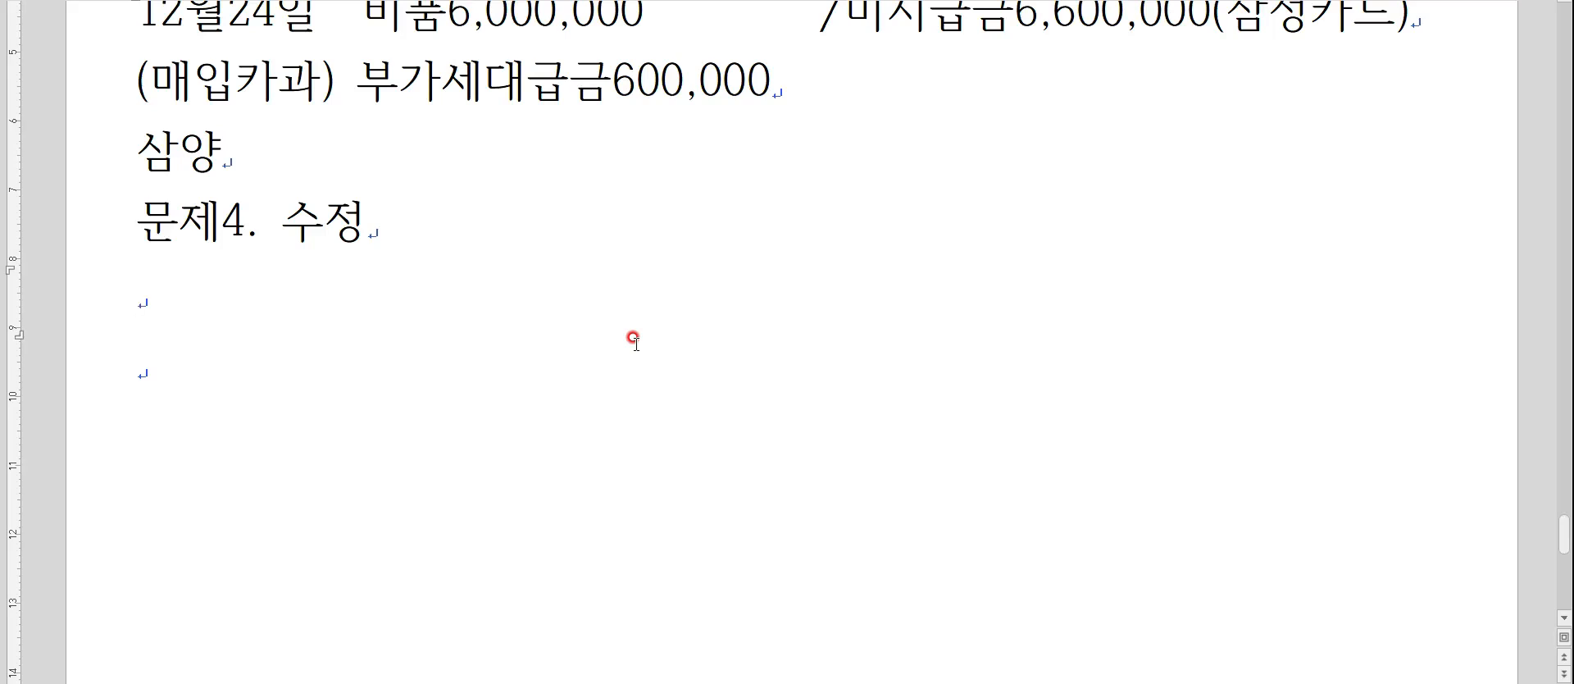
key(Hangul)
text(8월1)
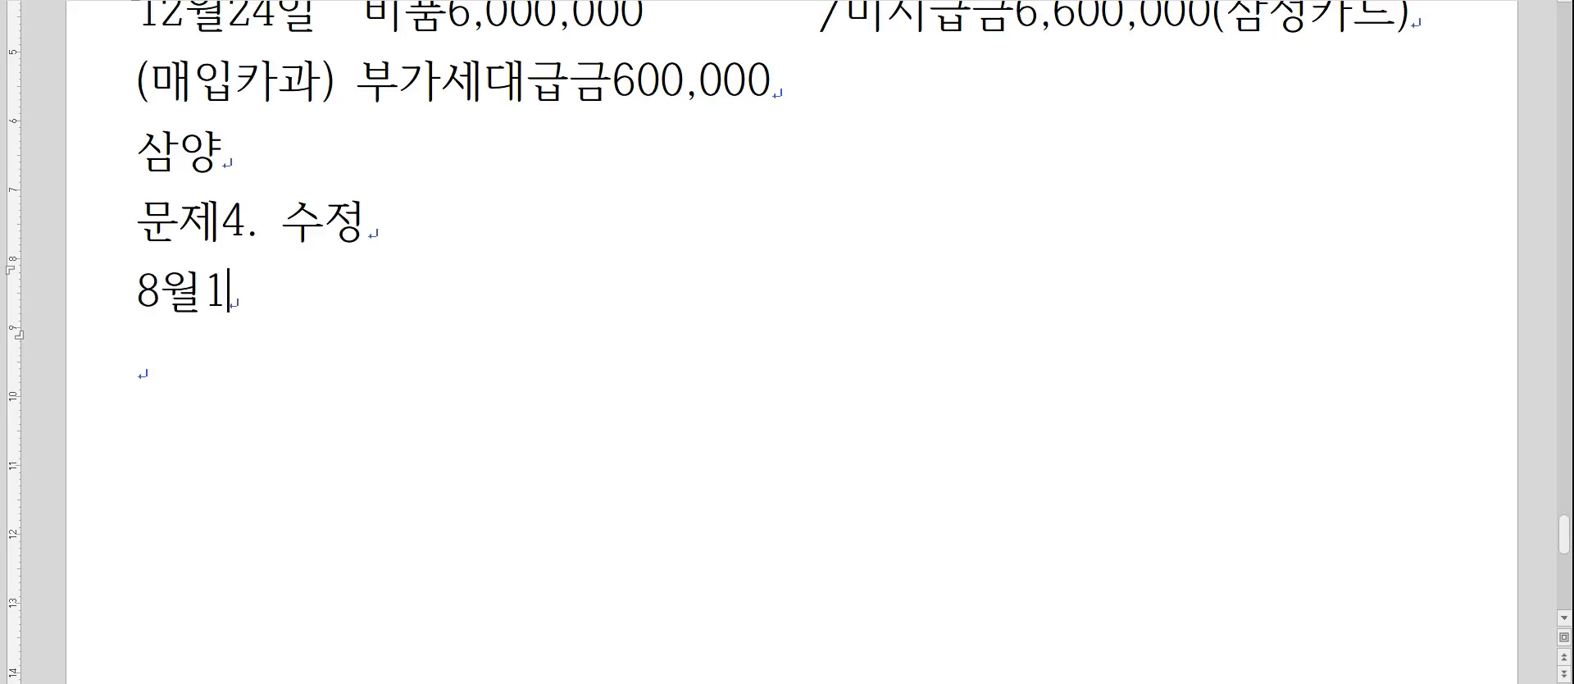
text(7일)
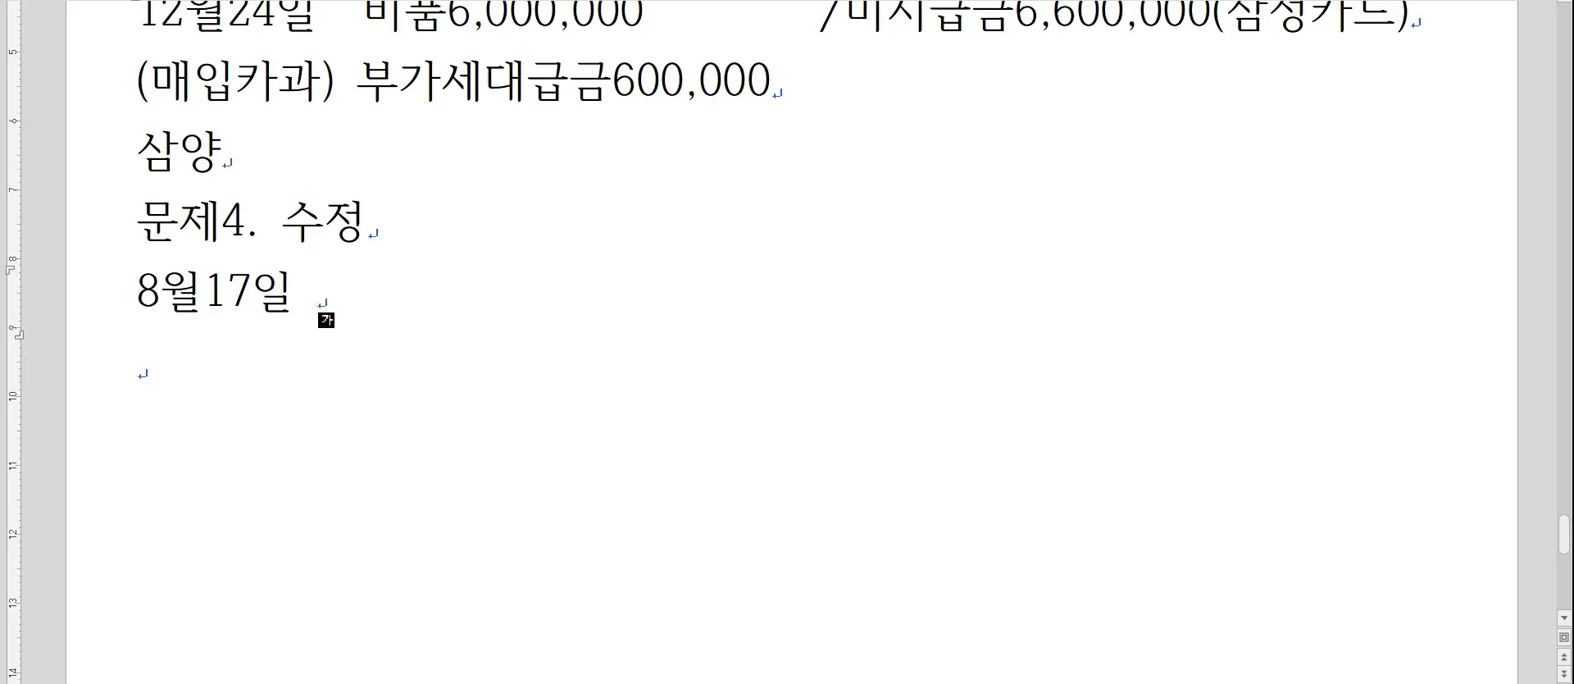
Insert the note "일반전표삭제X, 매입매출전표입력" on a new line above 8월17일.
key(Home)
key(Return)
key(Up)
text(이라)
key(BackSpace)
key(BackSpace)
key(BackSpace)
text(일반전표)
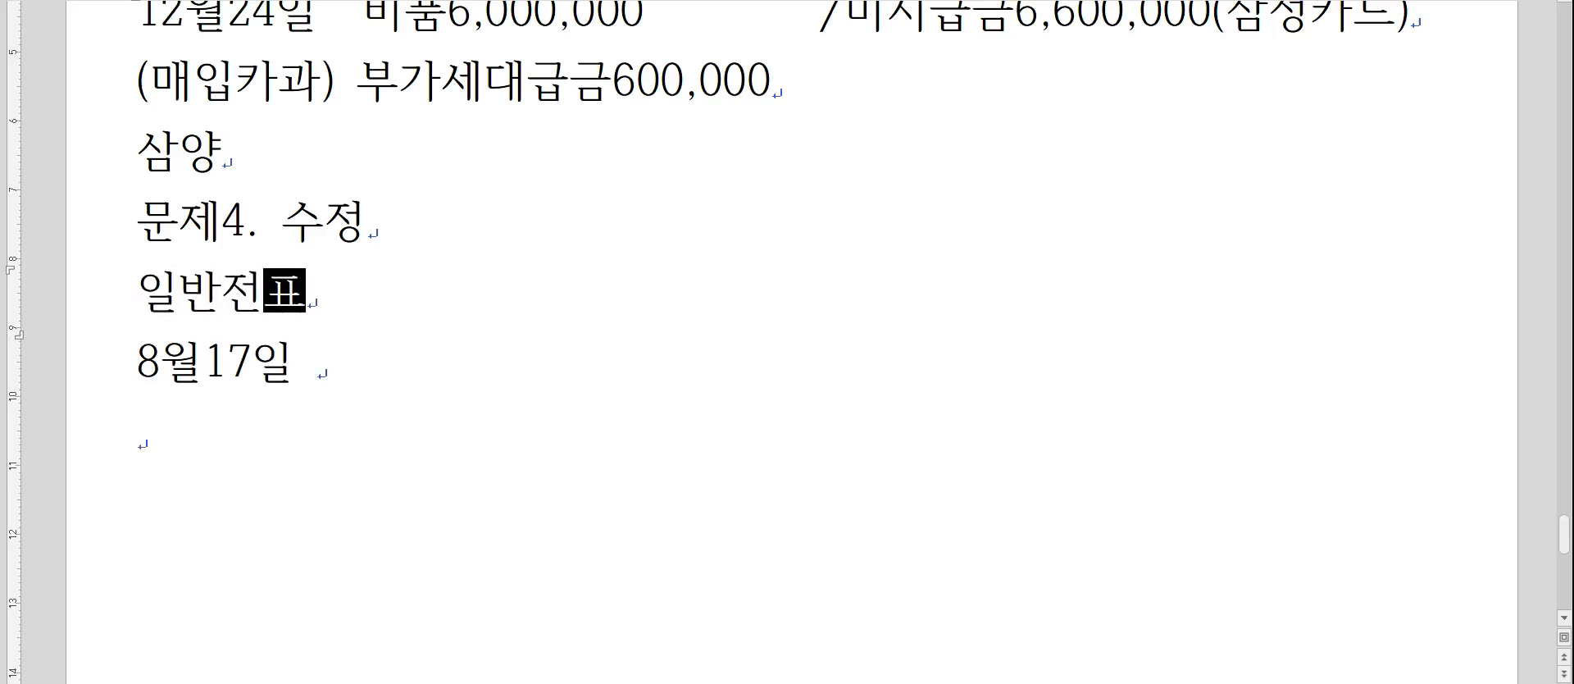
text(삭제X)
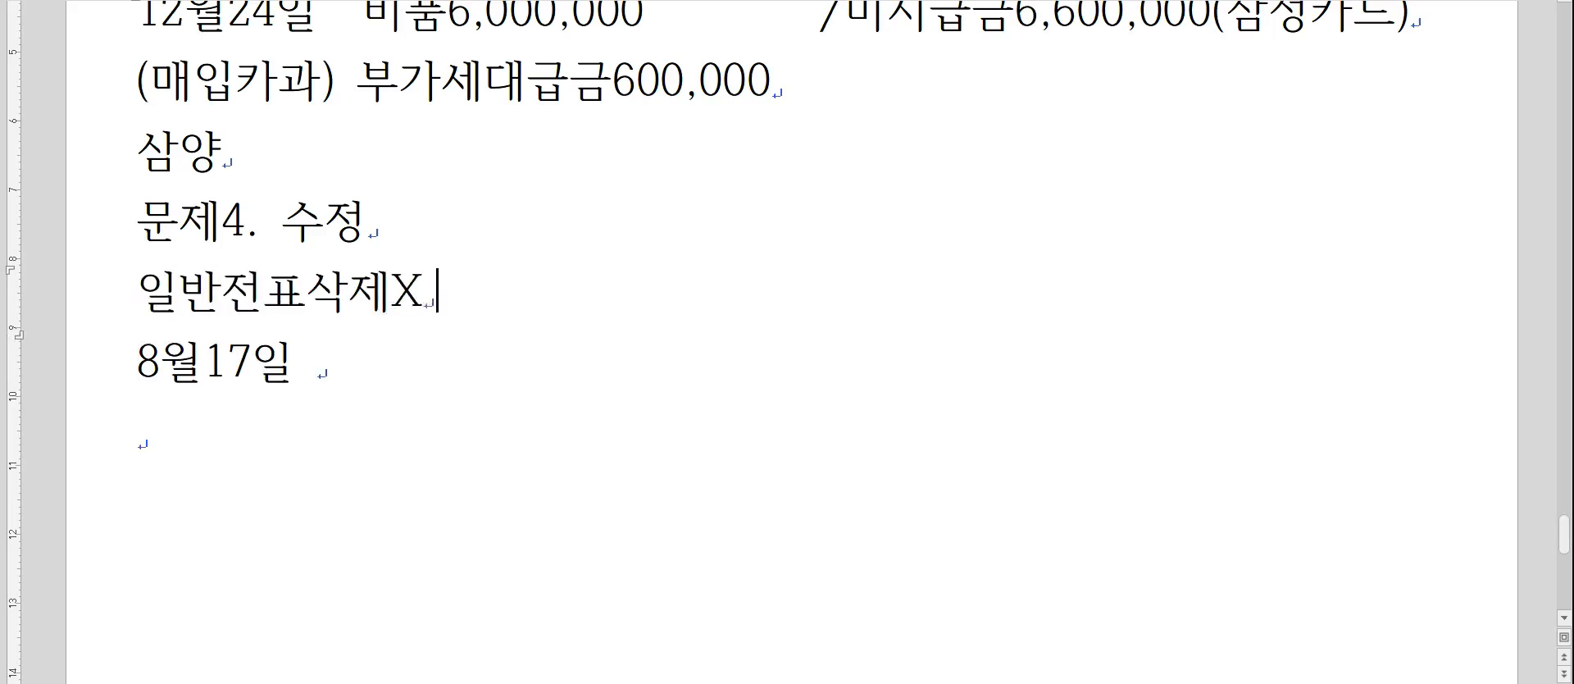
text(, ㅁ매입매출전표입력)
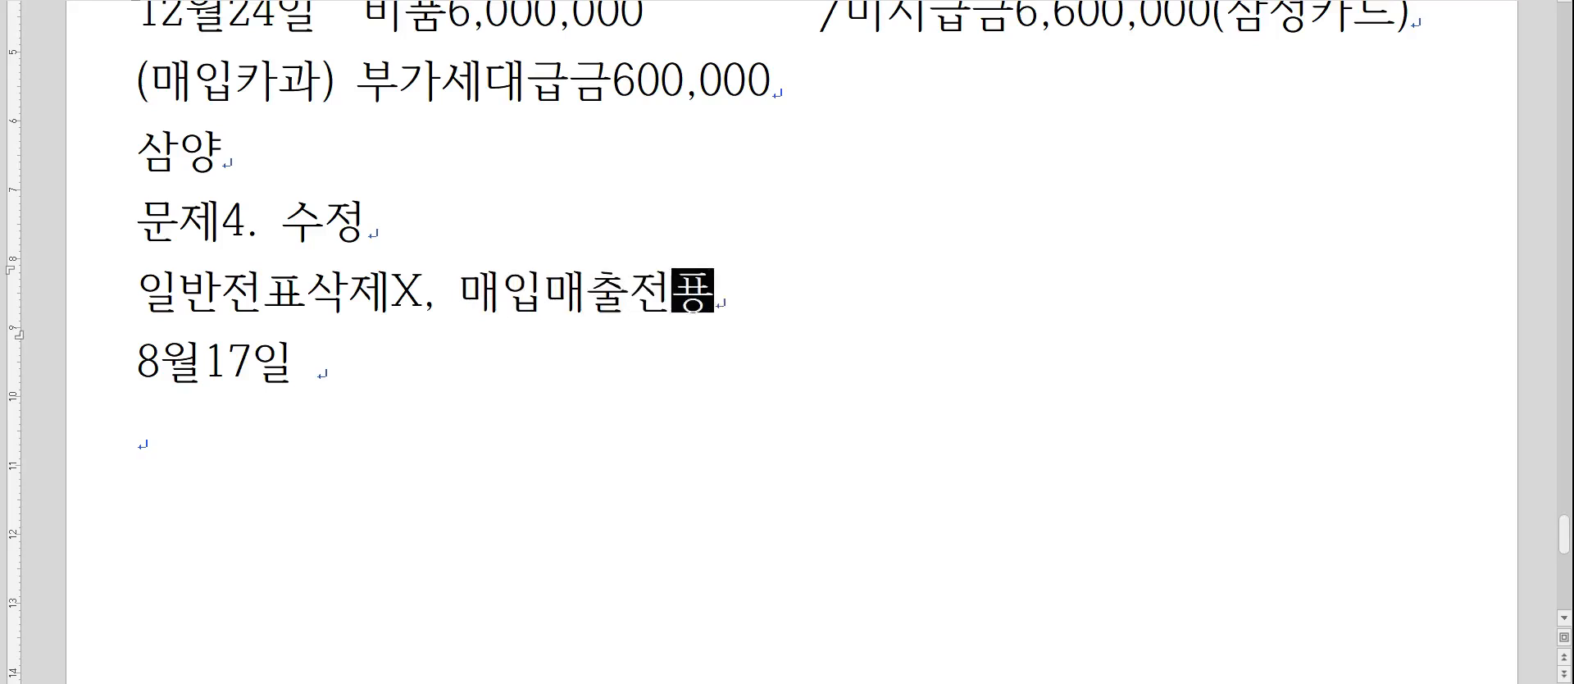
Add the transaction type (매입현과) and the counterparty 모두판다 on separate lines below 8월17일.
click(318, 361)
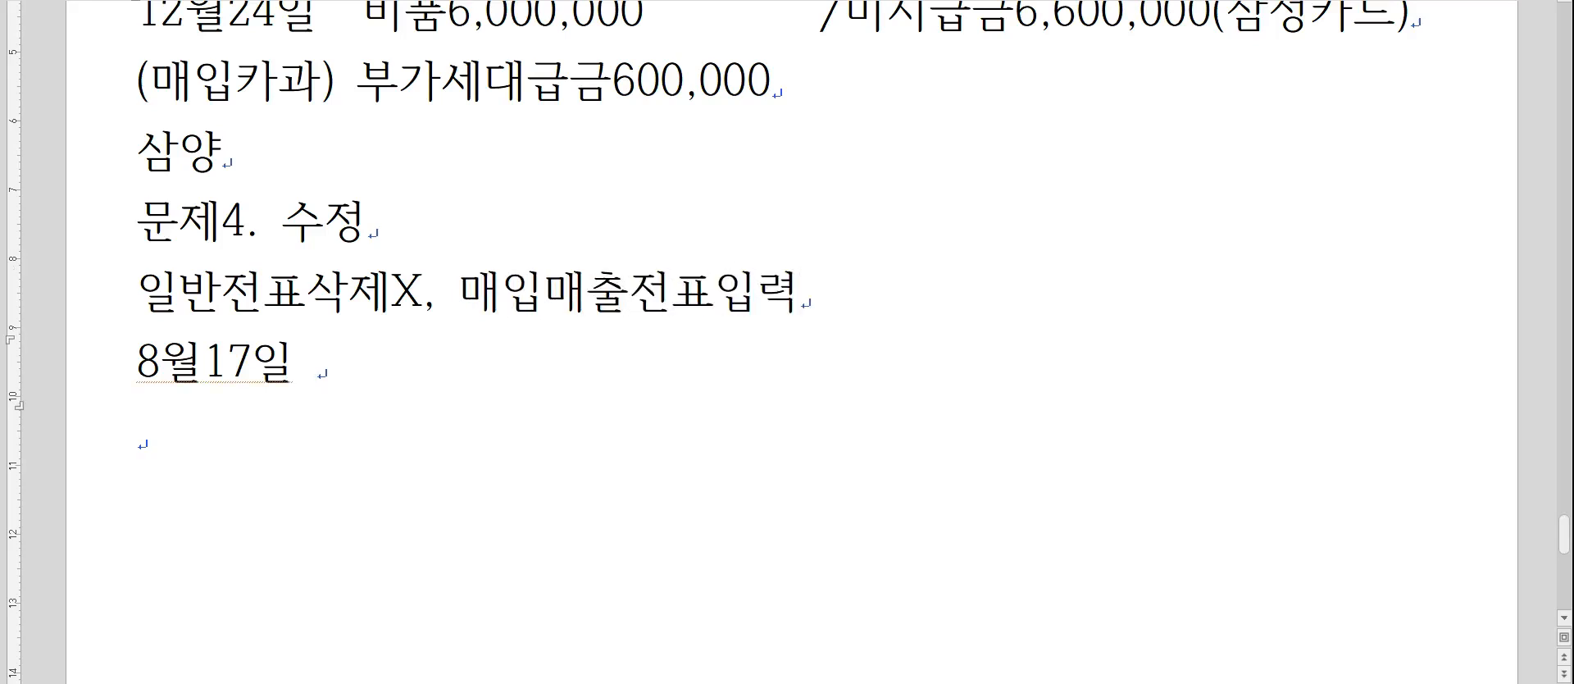
key(Hangul)
key(Return)
text(()
text(매입현과))
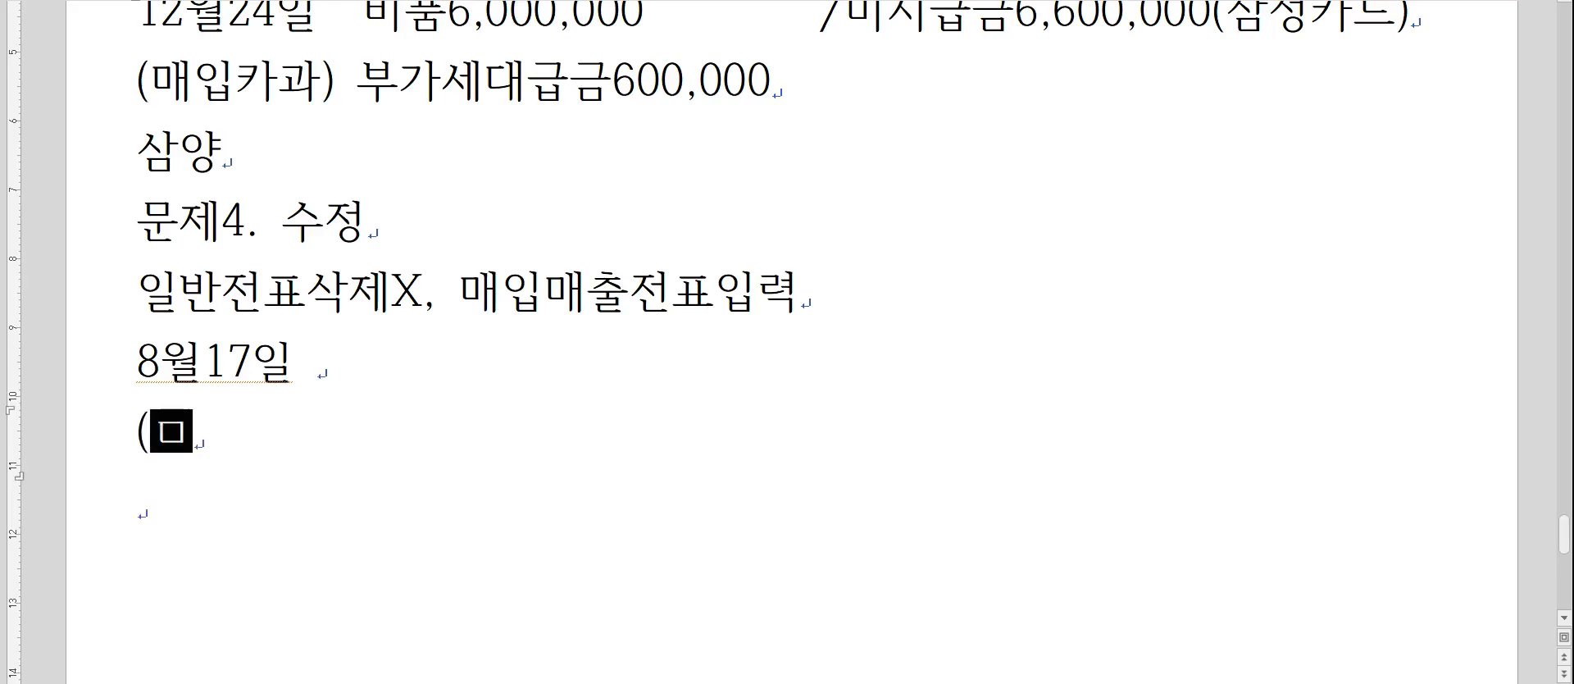
key(Return)
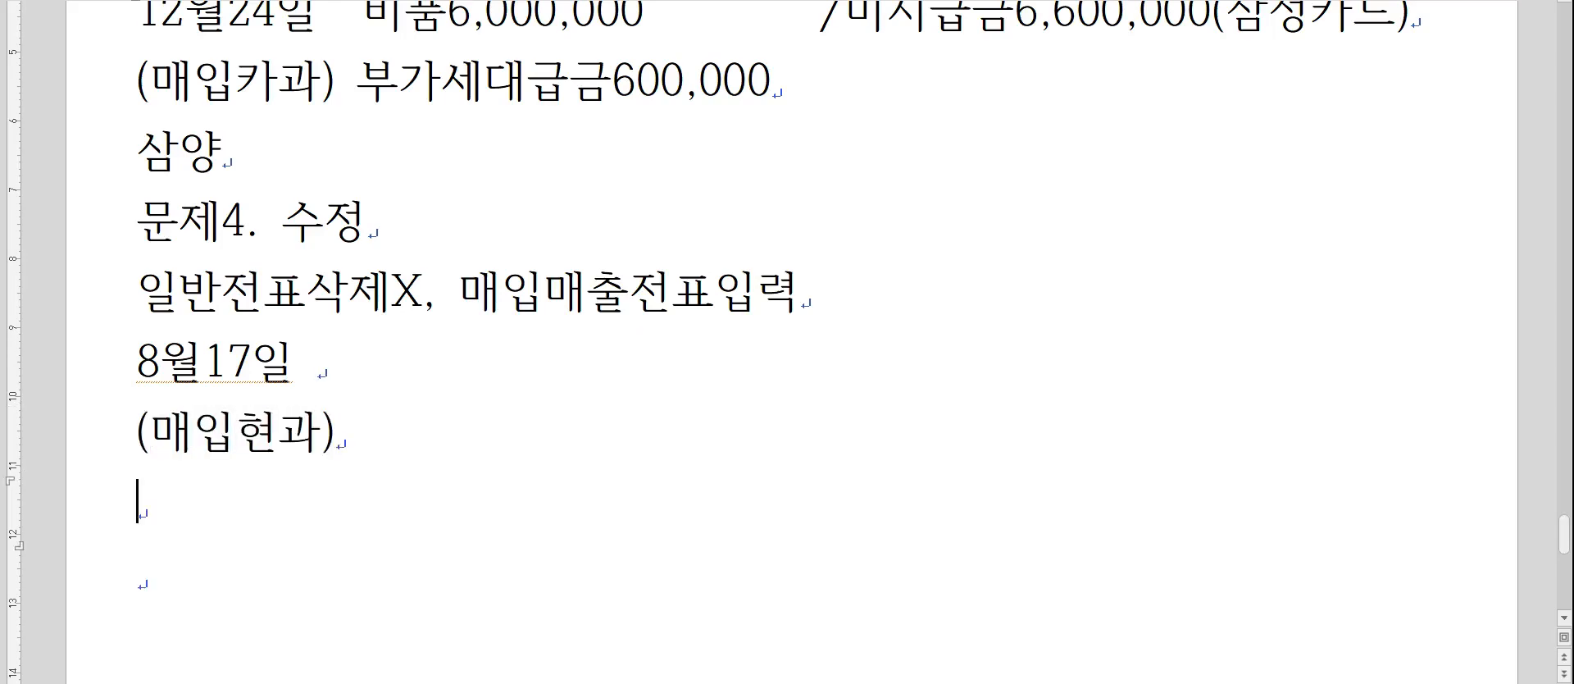
text(모두판다)
key(Return)
Enter the debits 비품2,000,000 beside 8월17일 and 부가세대급금200,000 beside (매입현과).
key(Up)
key(Up)
key(Up)
key(End)
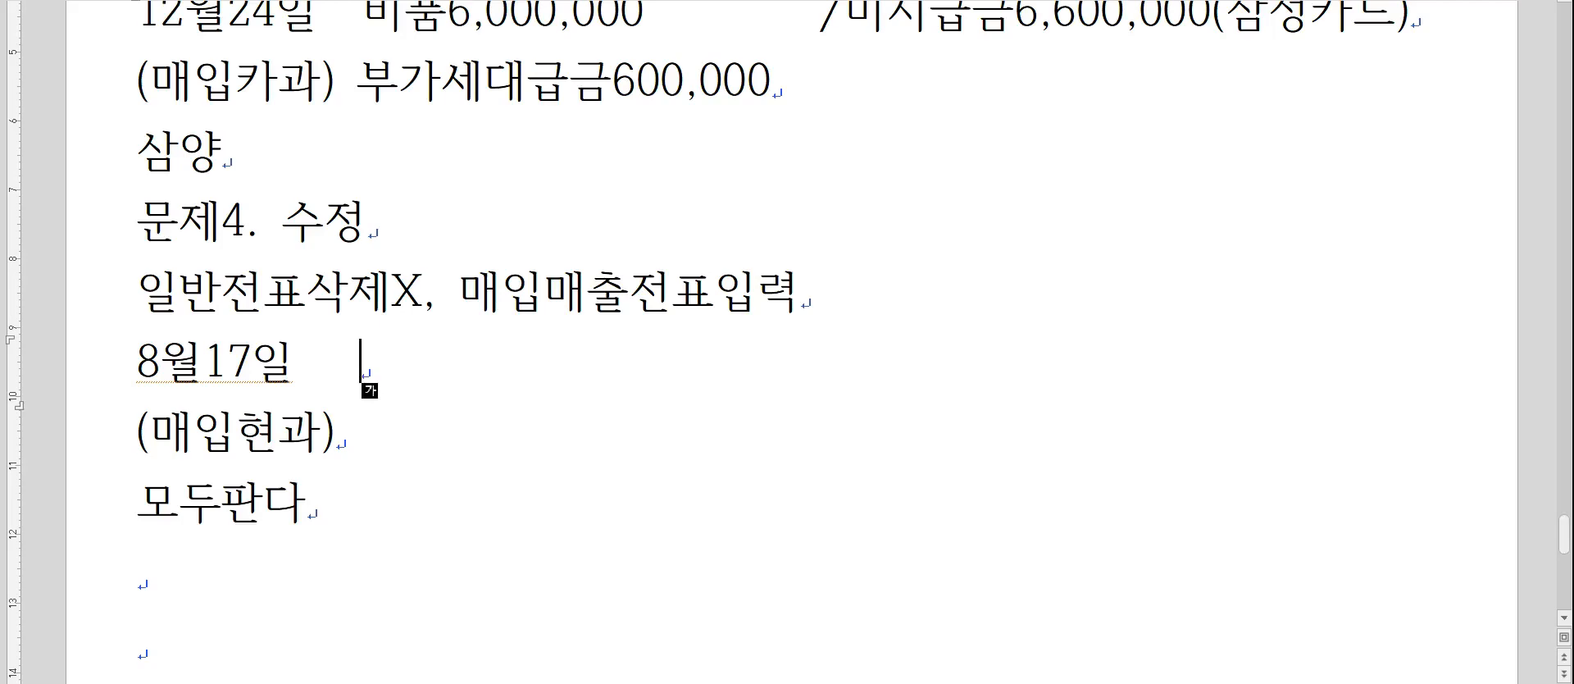
text(비품2)
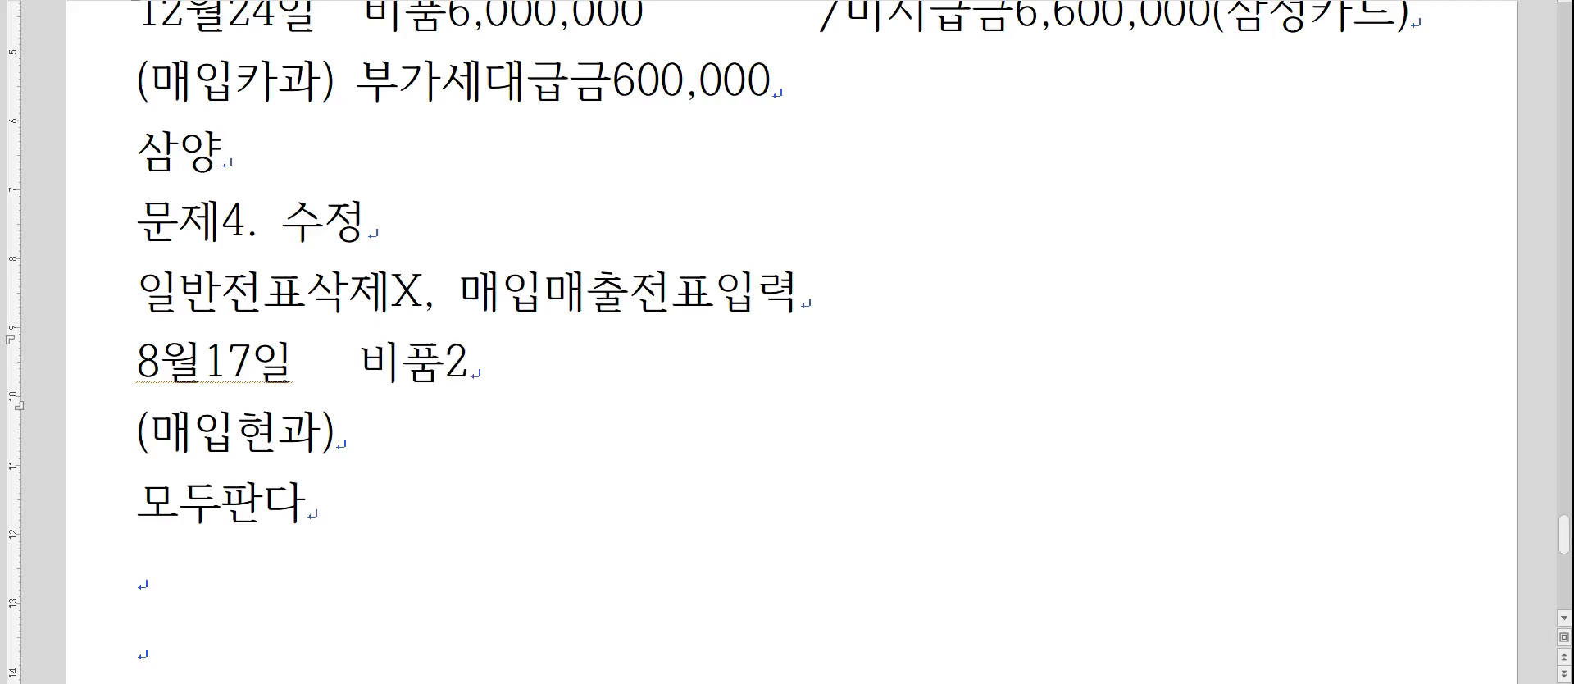
text(,000,000)
key(Down)
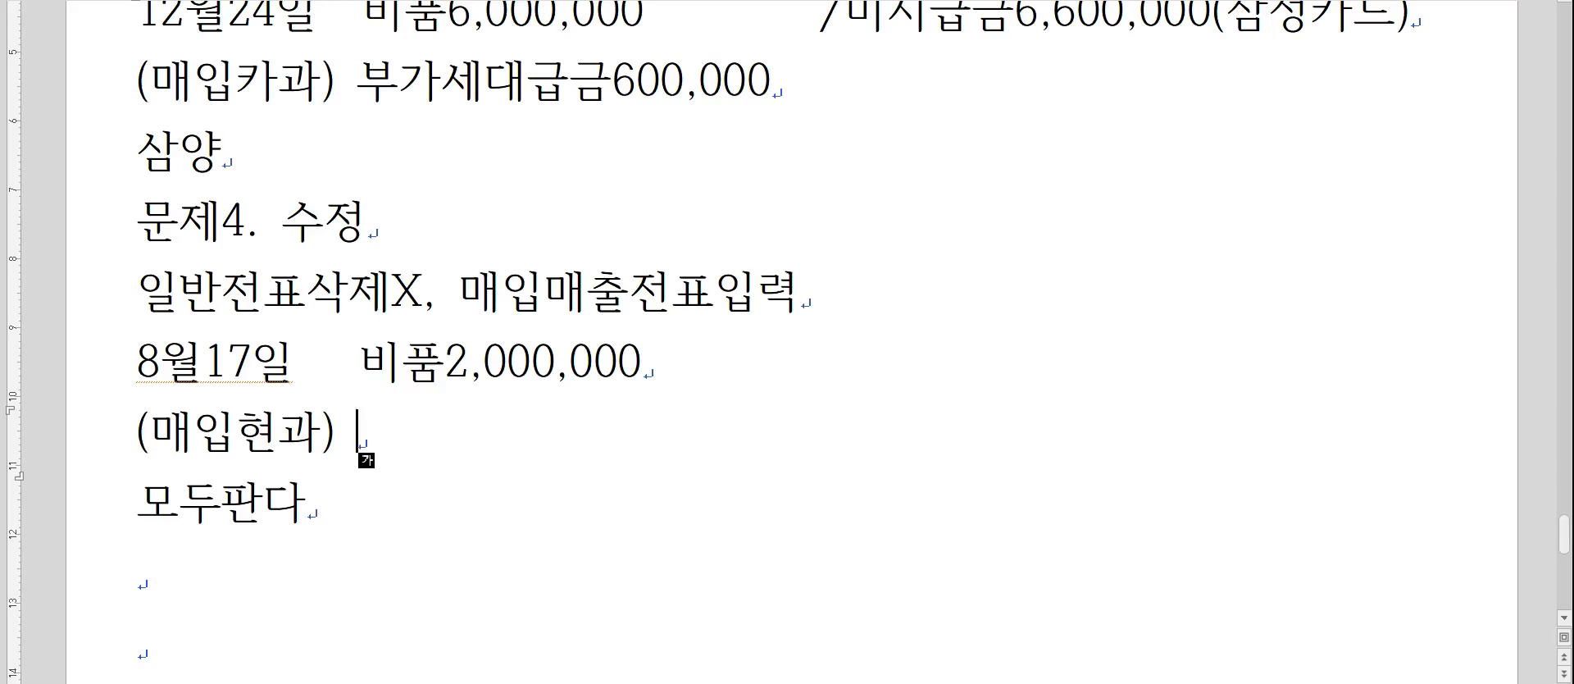
text(부가세대급금200,000)
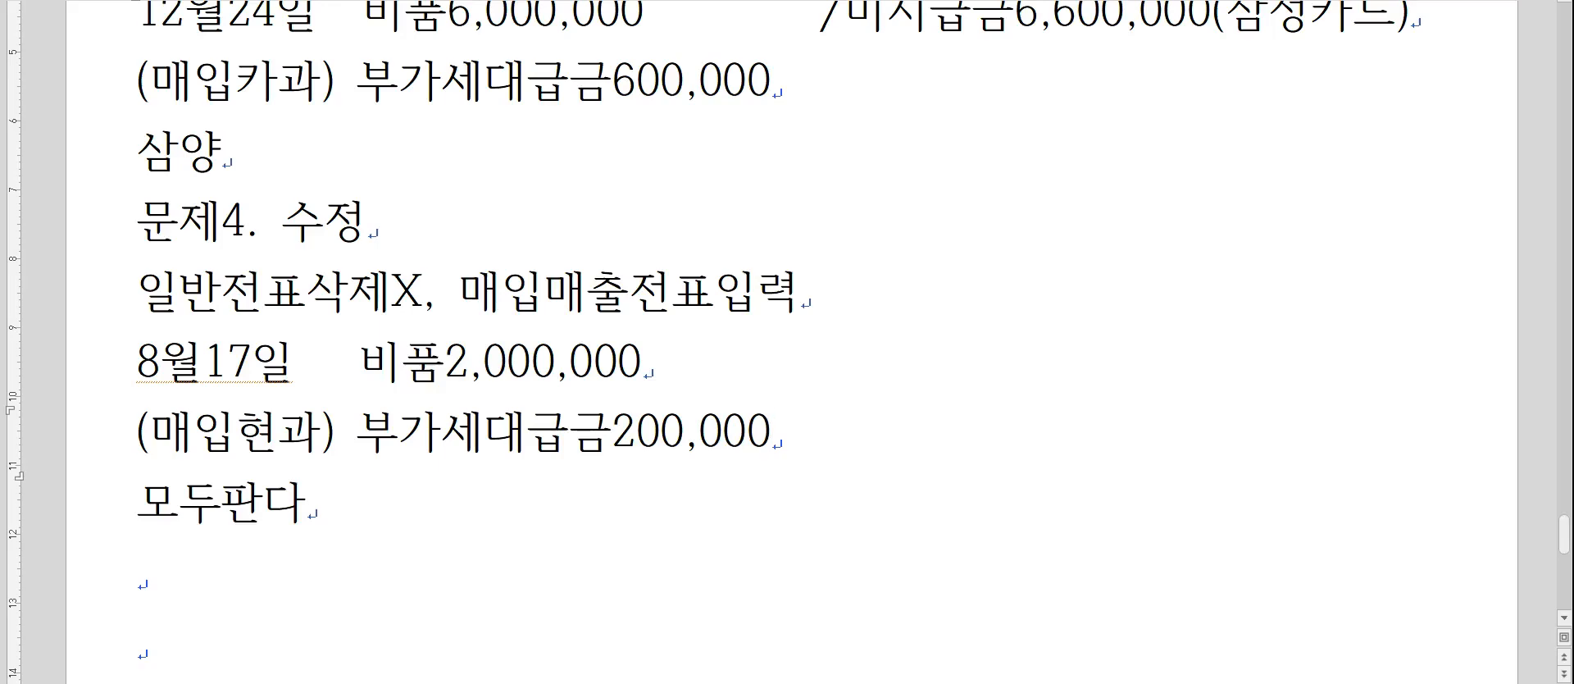
Enter the credit /보통예금2,200,000 beside the 비품2,000,000 debit of the 8월17일 entry.
key(Up)
text(/보통예금2,200,000)
key(Down)
key(Down)
key(Down)
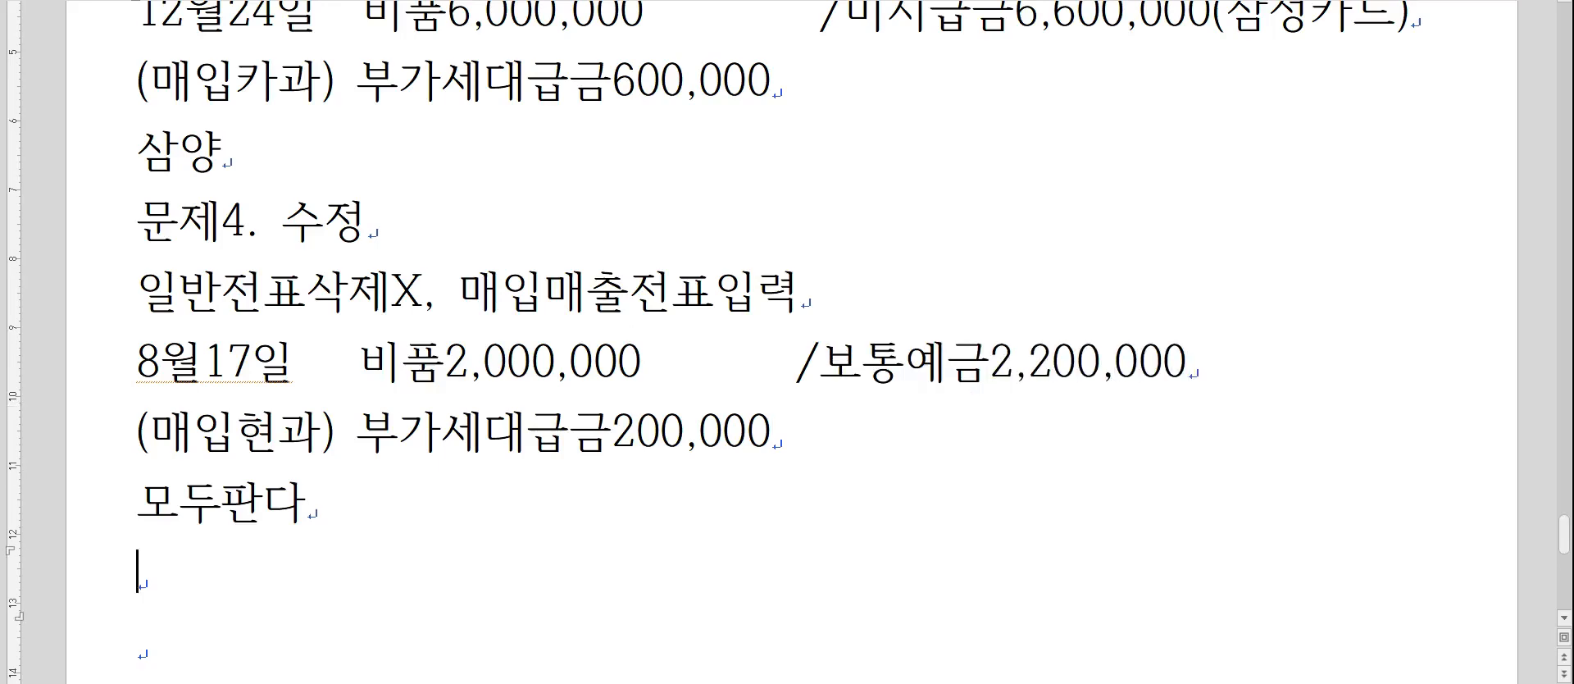
scroll(791, 342, down, 1)
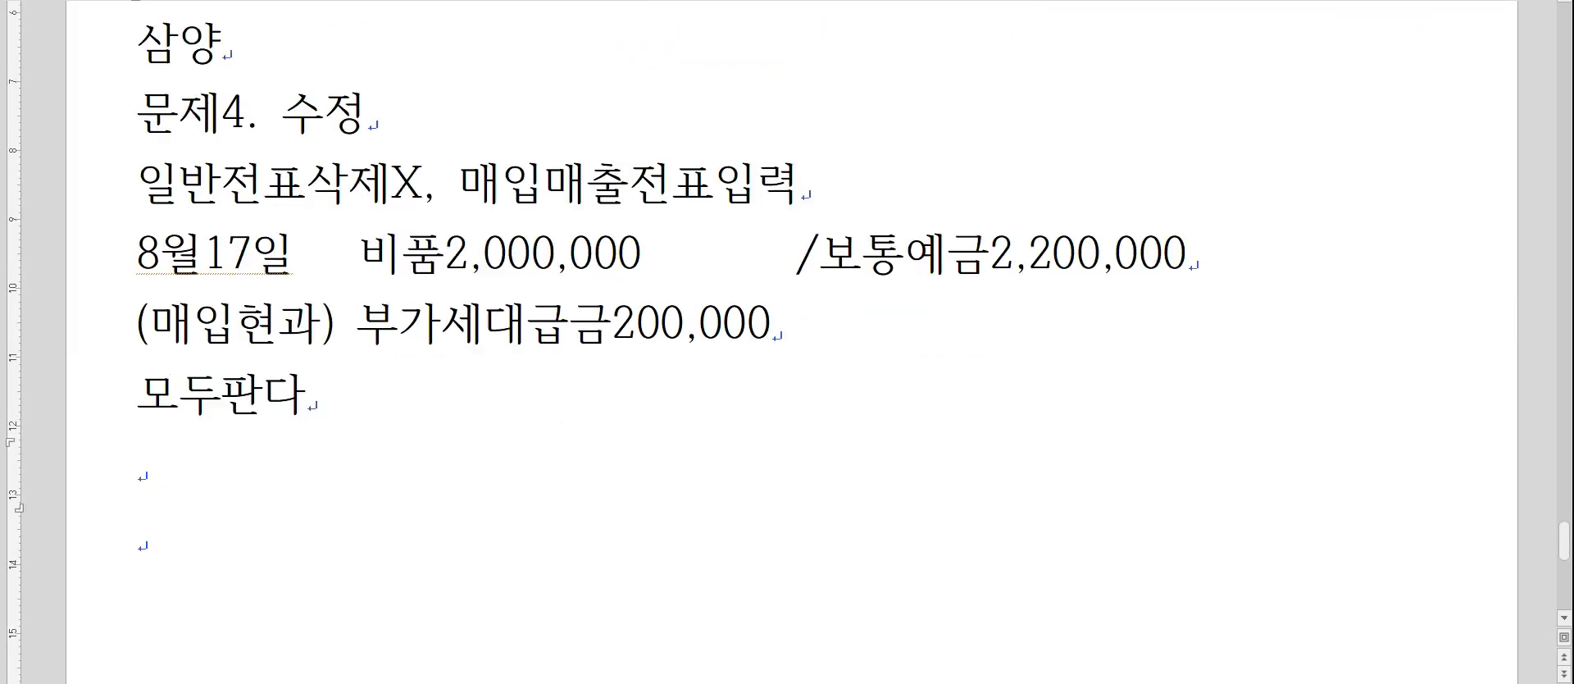
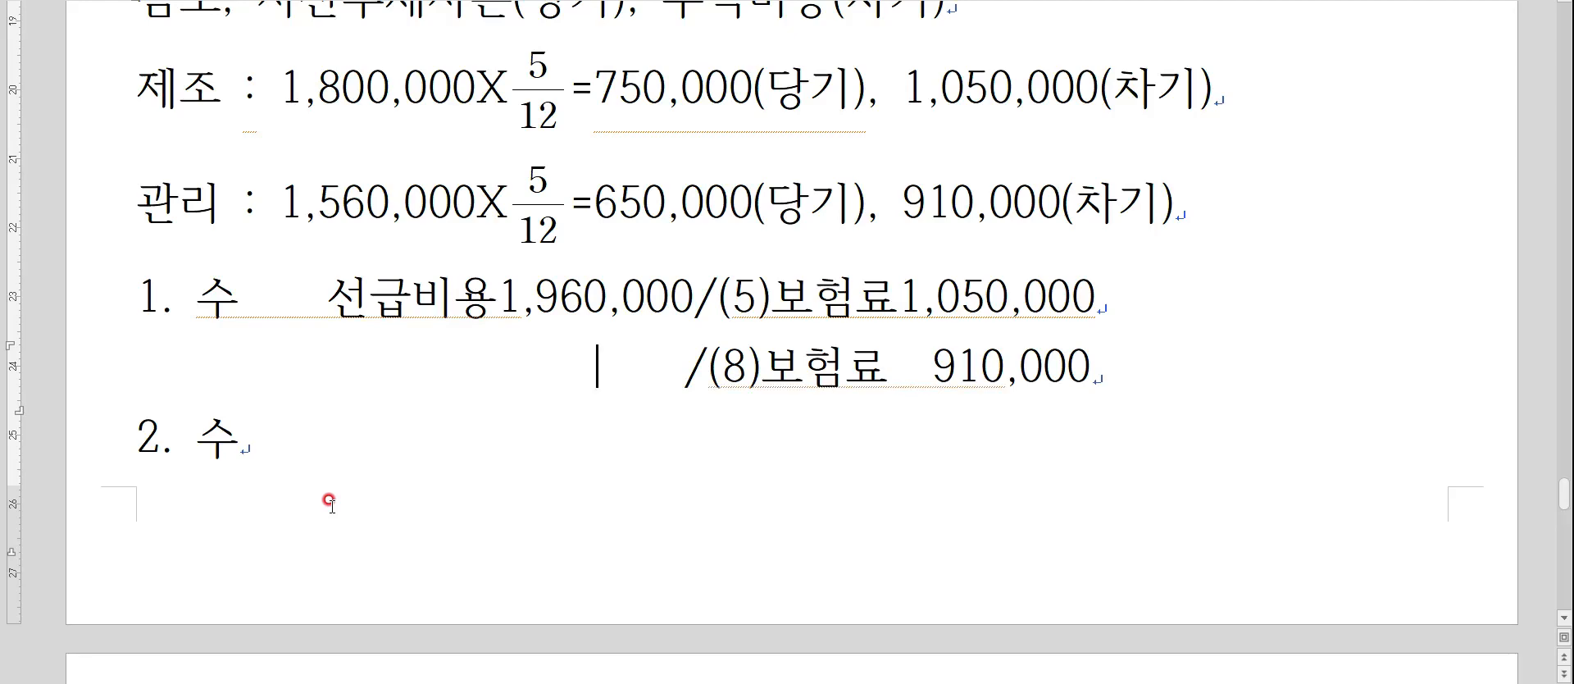
Write the note "현금과부족 : 결산시 잡이익, 잡손실" beside "2. 수".
key(Hangul)
scroll(328, 501, down, 3)
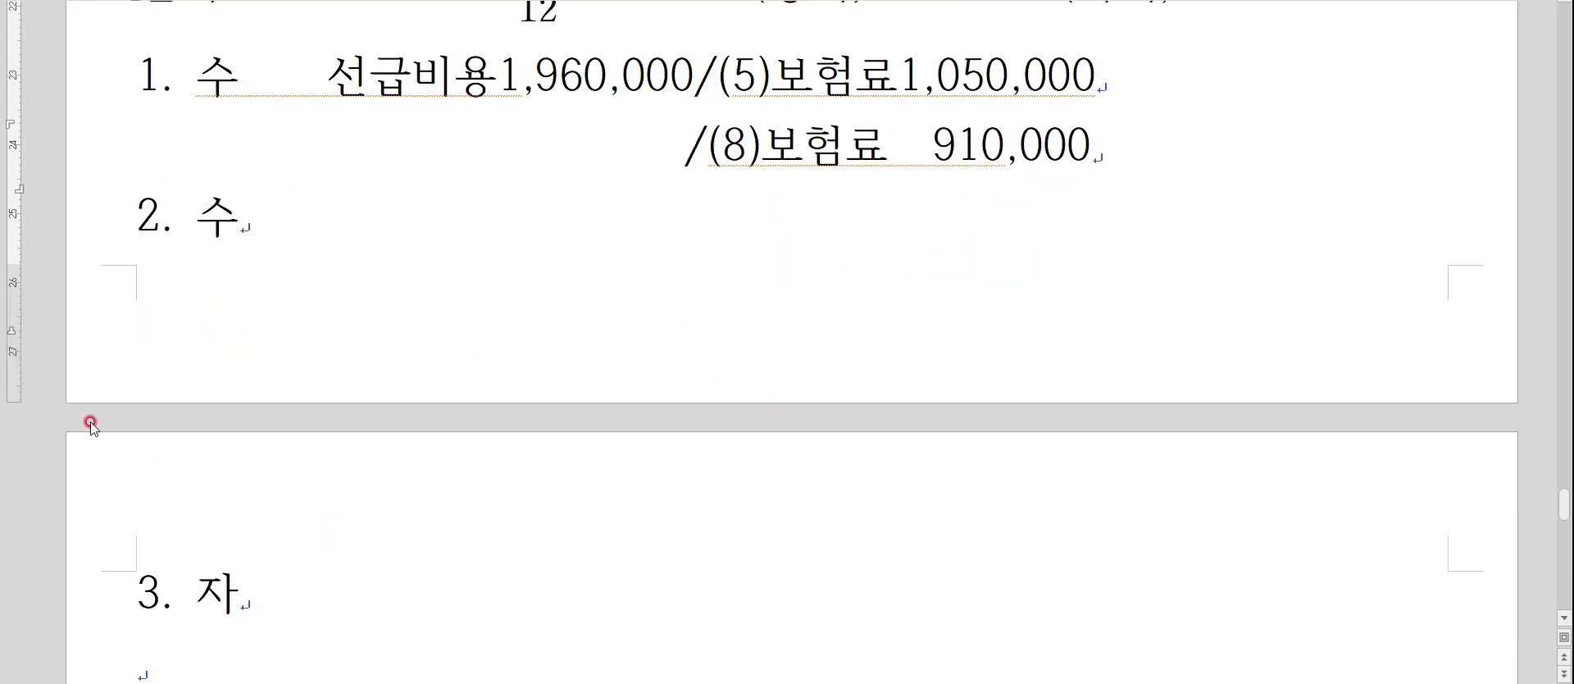
click(285, 219)
key(Hangul)
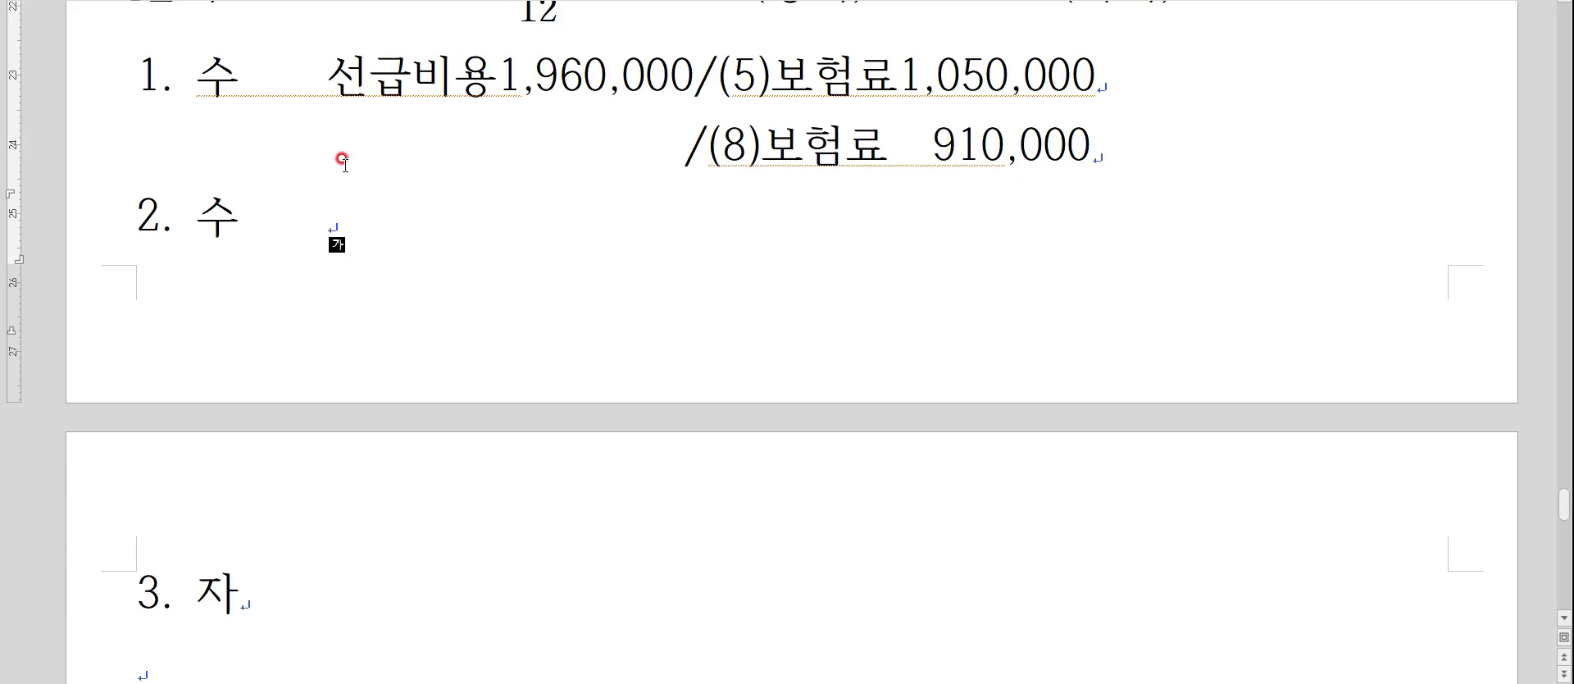
text(현금과부족)
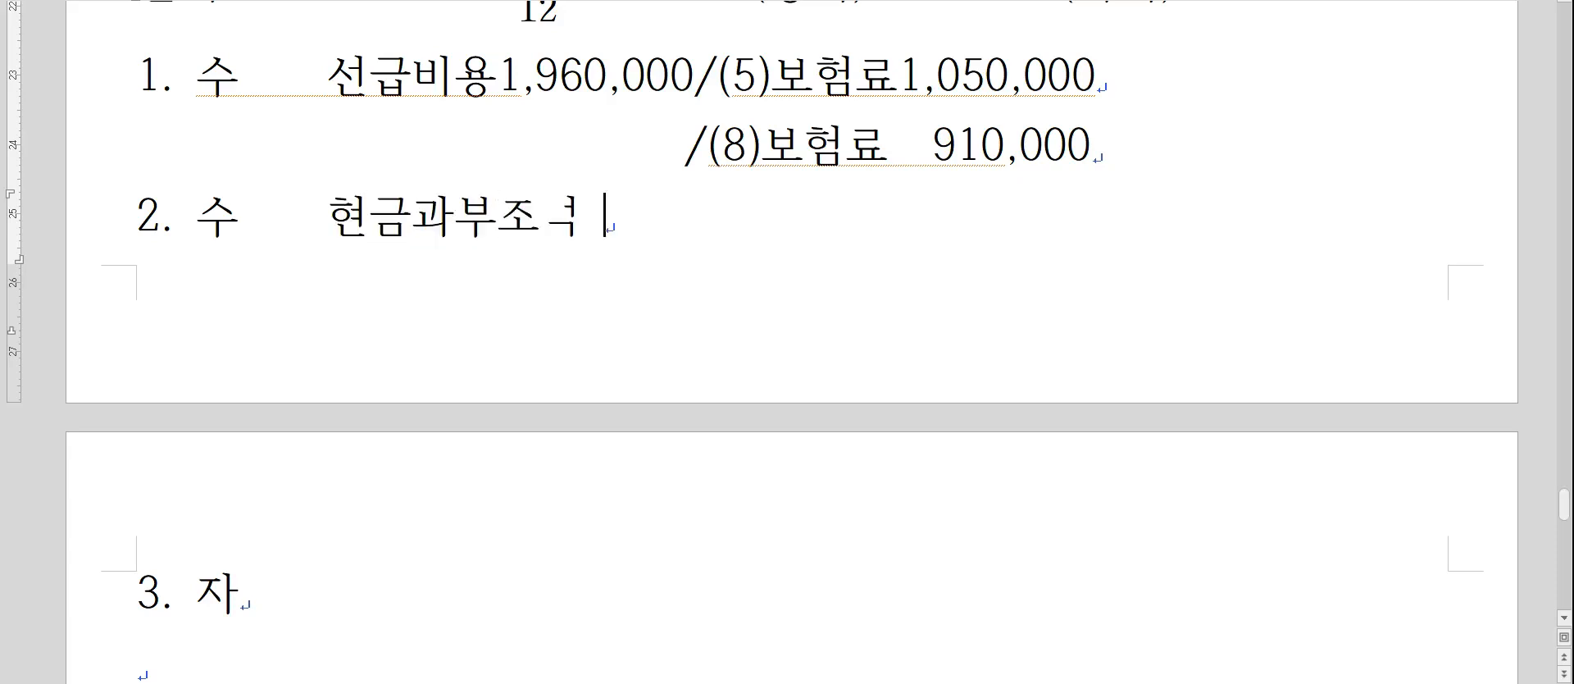
key(BackSpace)
key(BackSpace)
key(BackSpace)
text(부족 : 결산시 잡이이ㄱ, 잡손실)
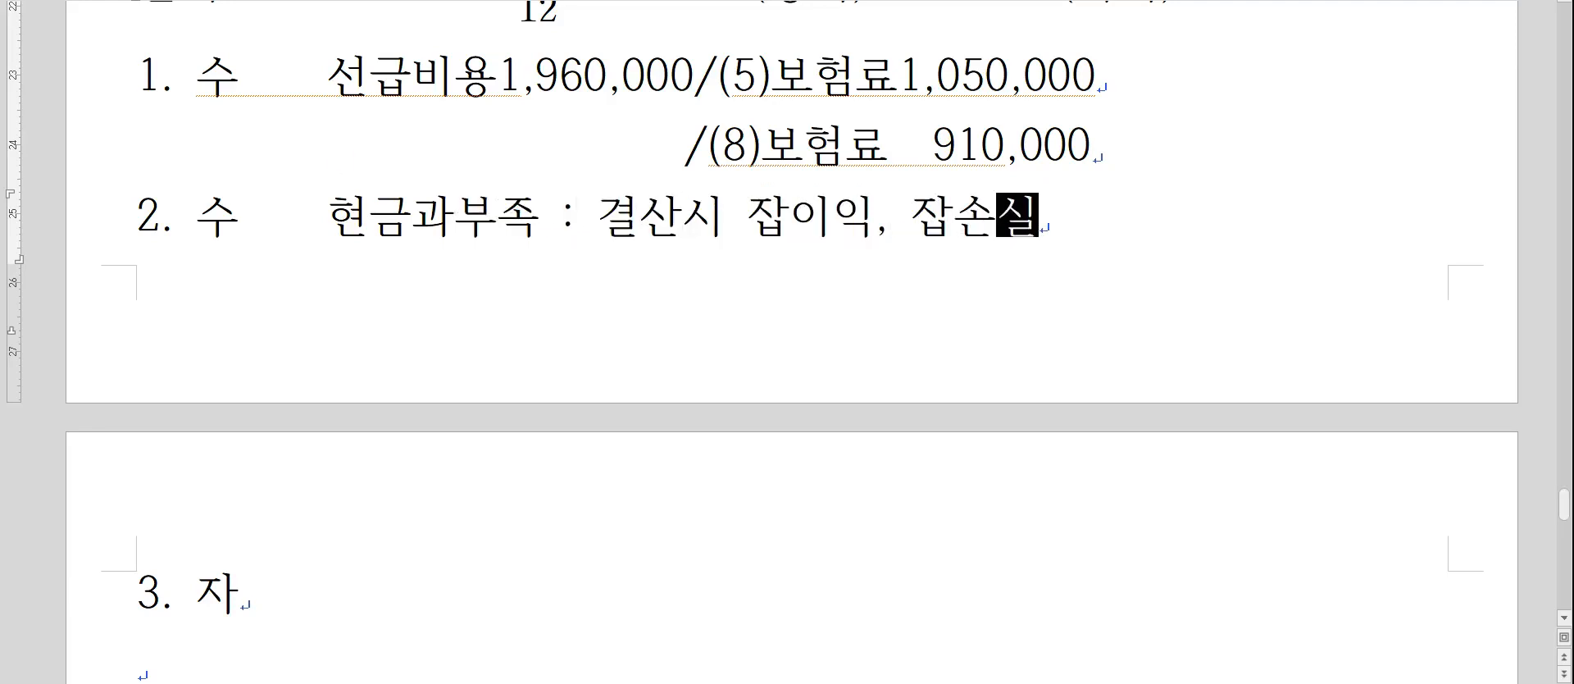
Enter the credit /외상매출금300,000(영진) on a new line below the 현금과부족 note.
key(Return)
key(BackSpace)
text(/)
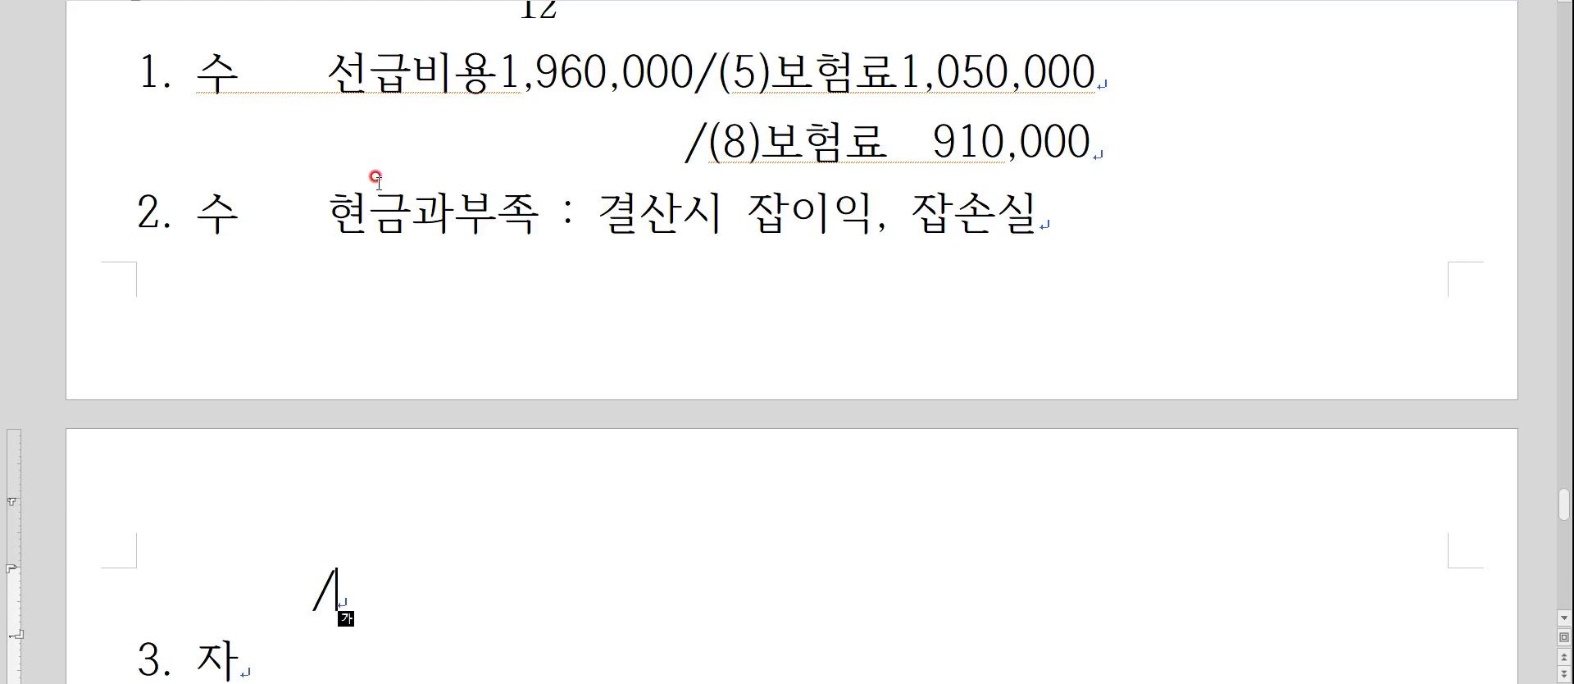
text(윗상매출금300,000(영진))
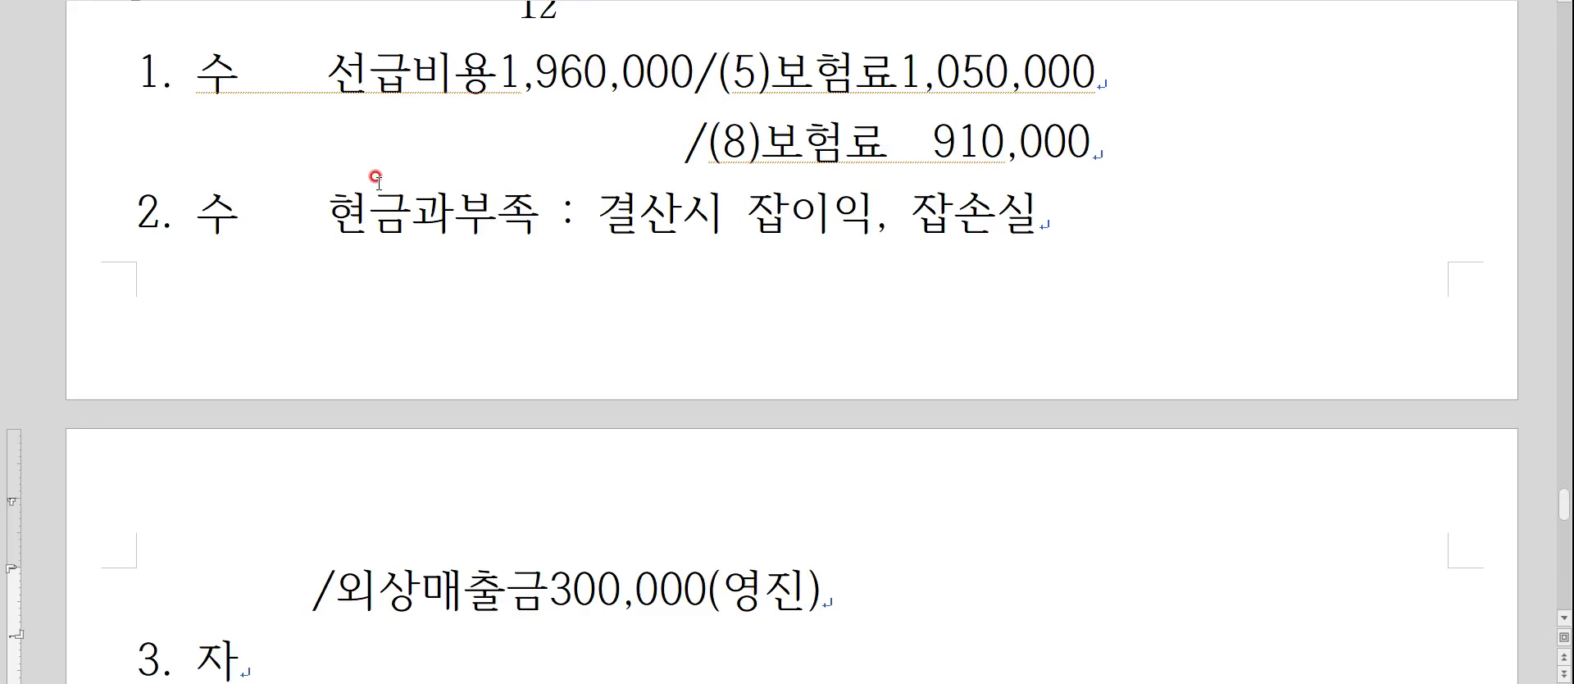
scroll(406, 168, down, 1)
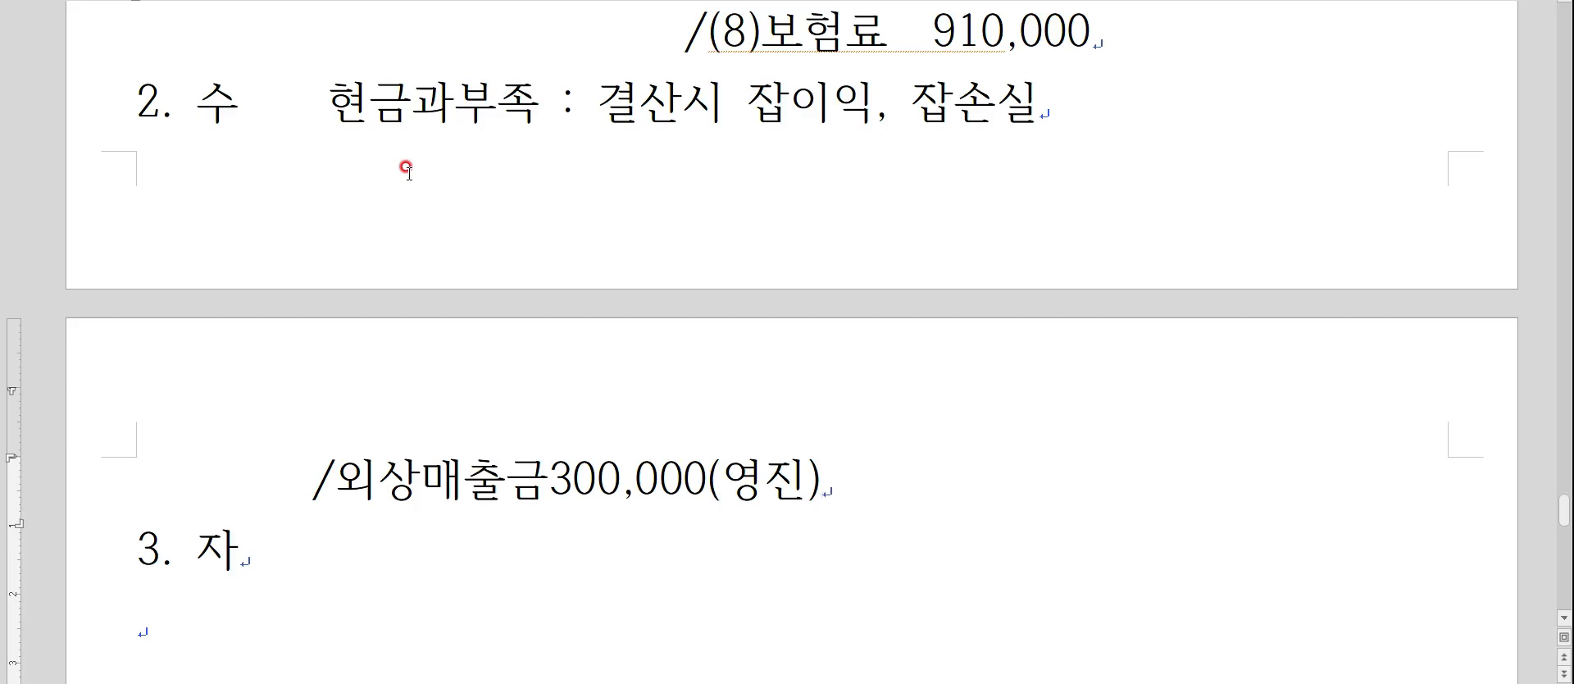
Switch to the 일반전표입력 window and look up the 현금과부족 voucher dated 12월 11일.
key(Hangul)
click(709, 682)
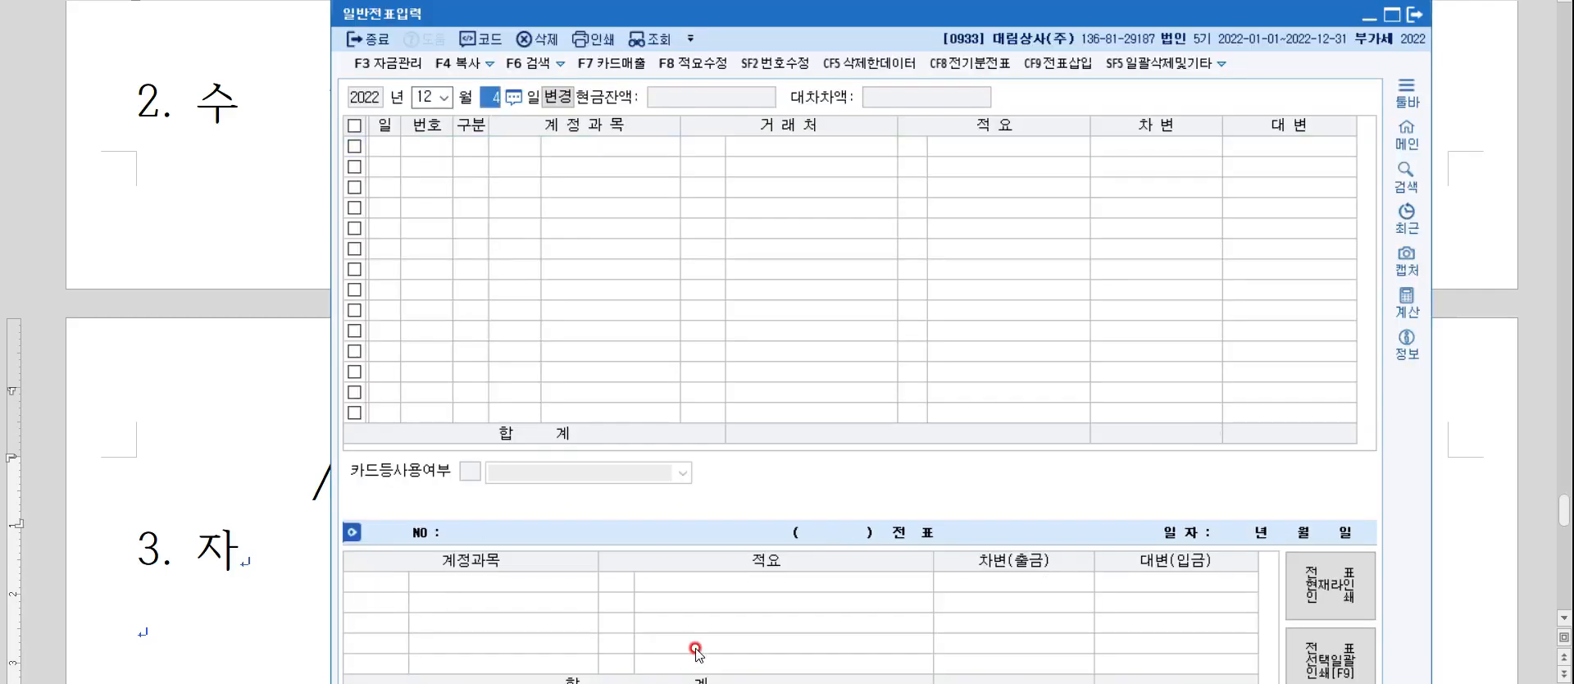
text(11)
key(Return)
key(Up)
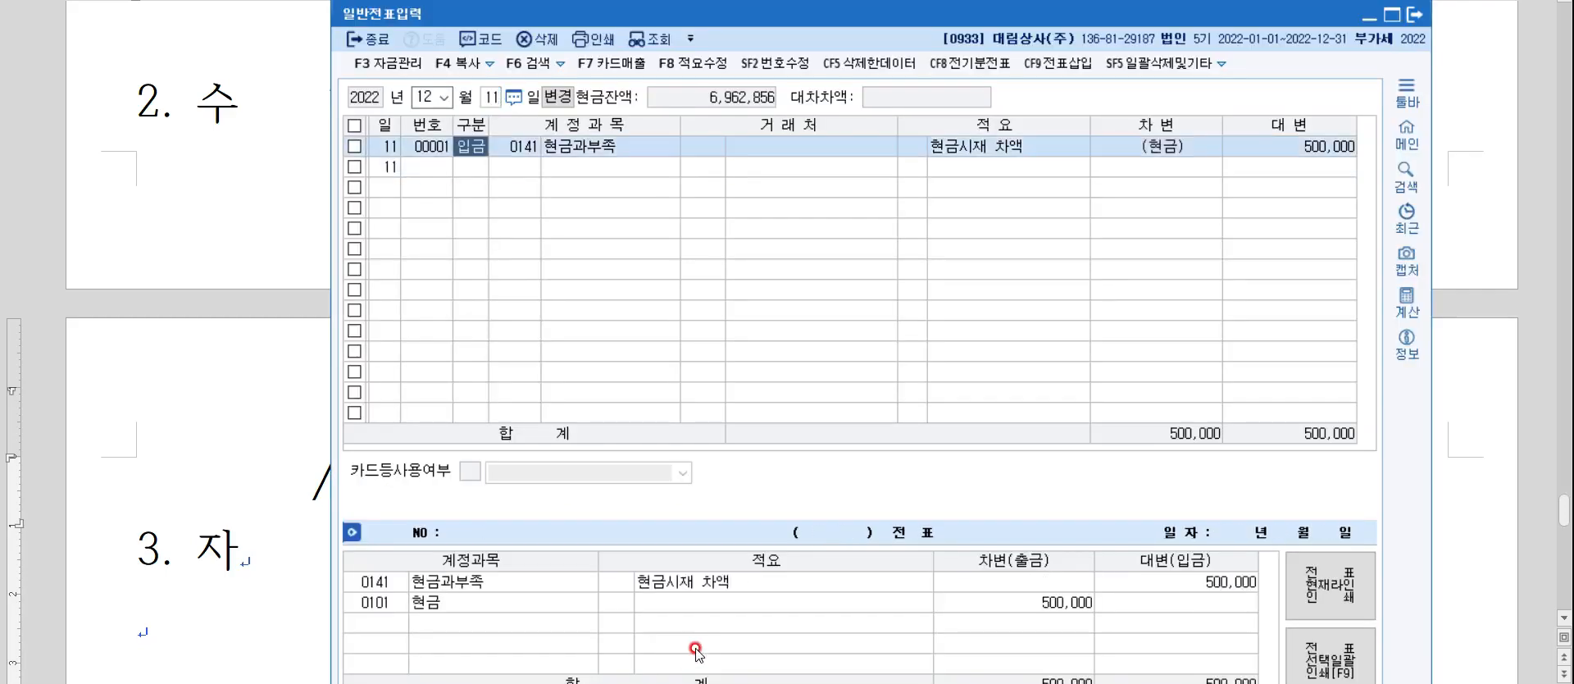
click(515, 152)
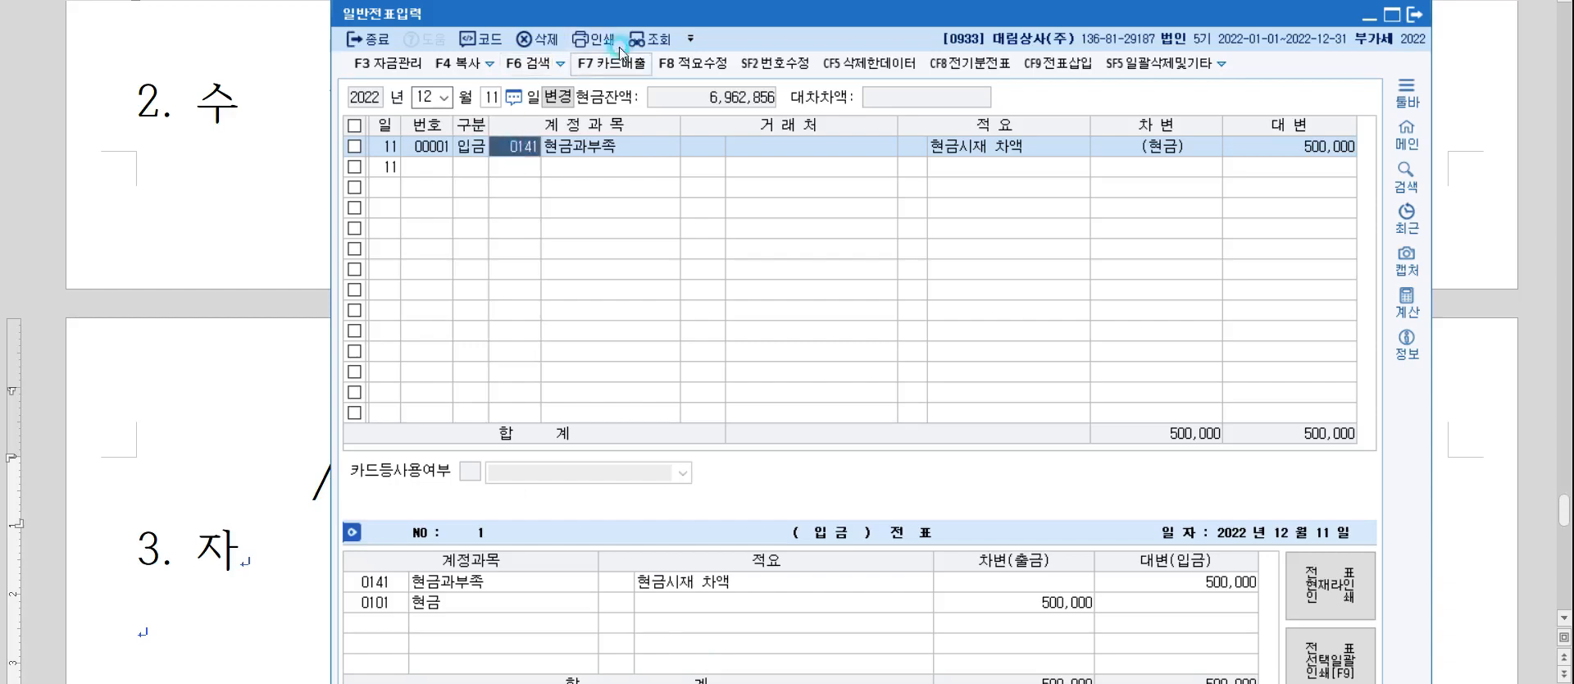
Examine the debit and credit lines of the 현금과부족 voucher, and return to the document.
drag(633, 15, 612, 0)
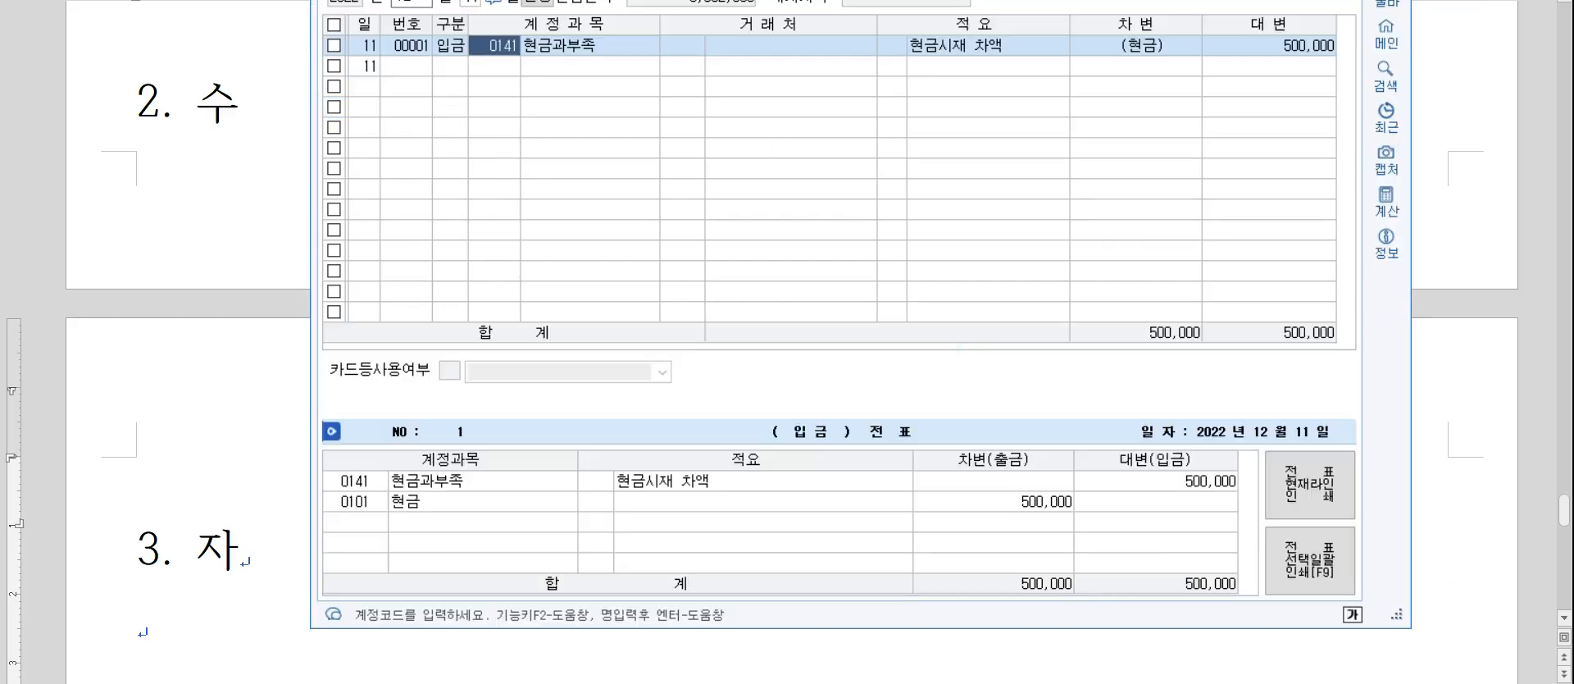
click(1056, 481)
click(1218, 488)
key(ctrl)
key(ctrl)
key(ctrl)
key(ctrl)
key(ctrl)
click(1456, 449)
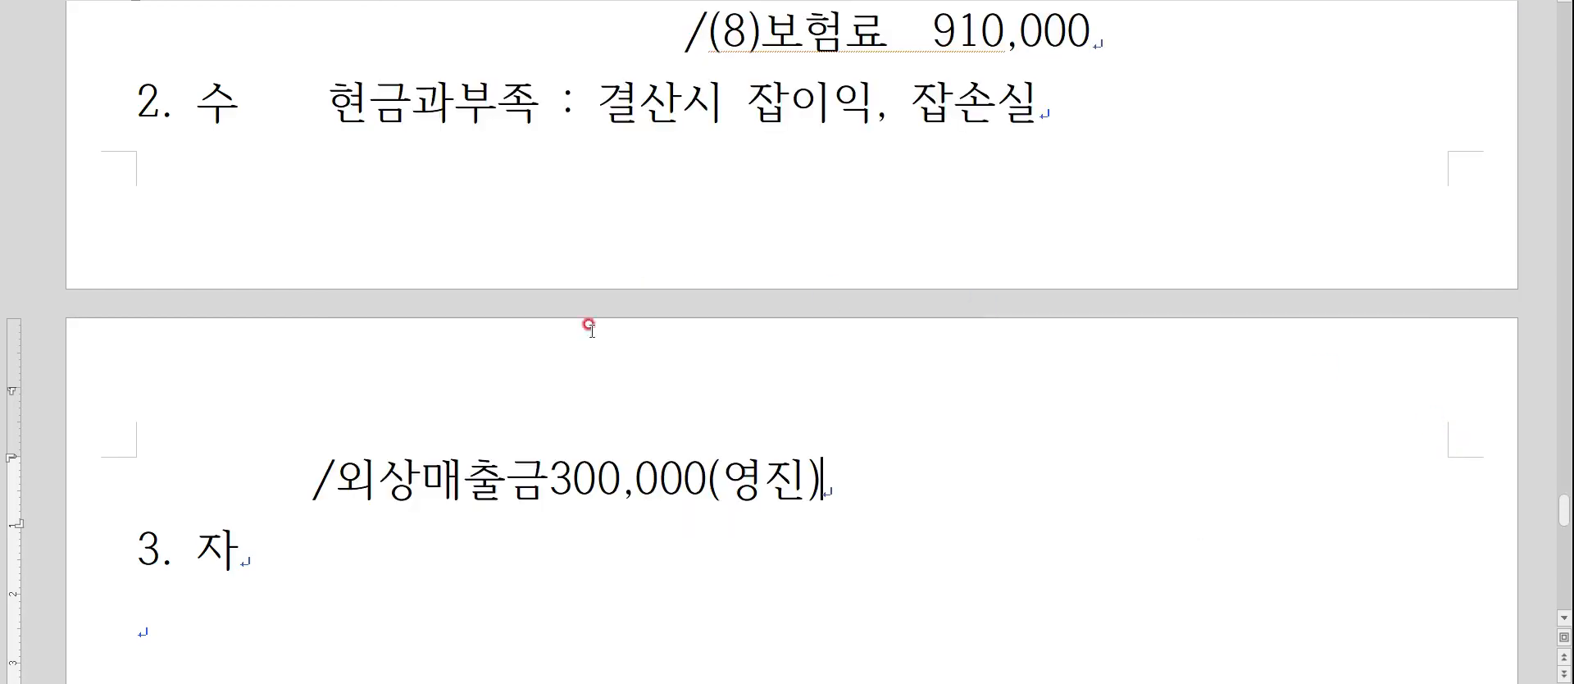
Complete the 영진 entry with the debit 현금과부족500,000 and a second credit line /잡이익 200,000 below it.
click(324, 463)
key(Hangul)
text(현금과)
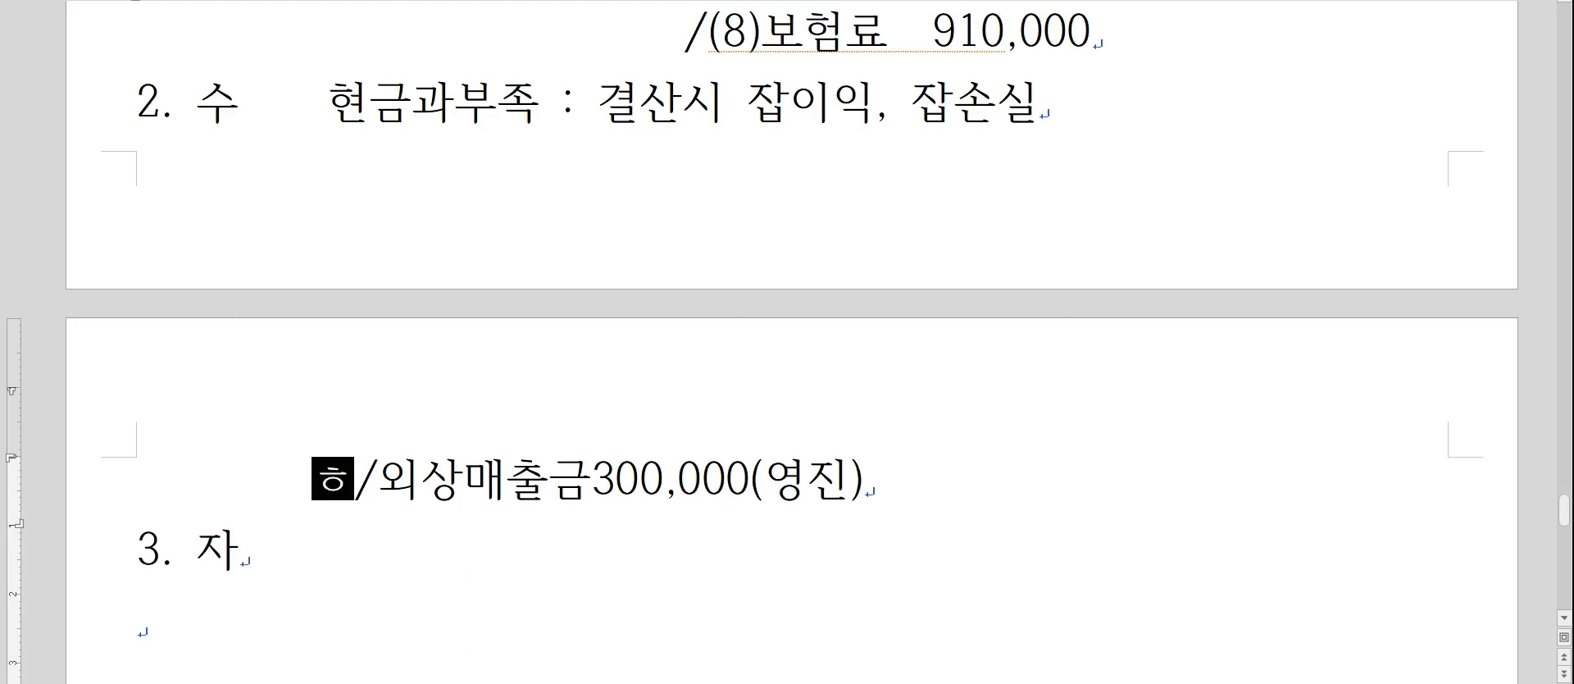
text(부족500,000)
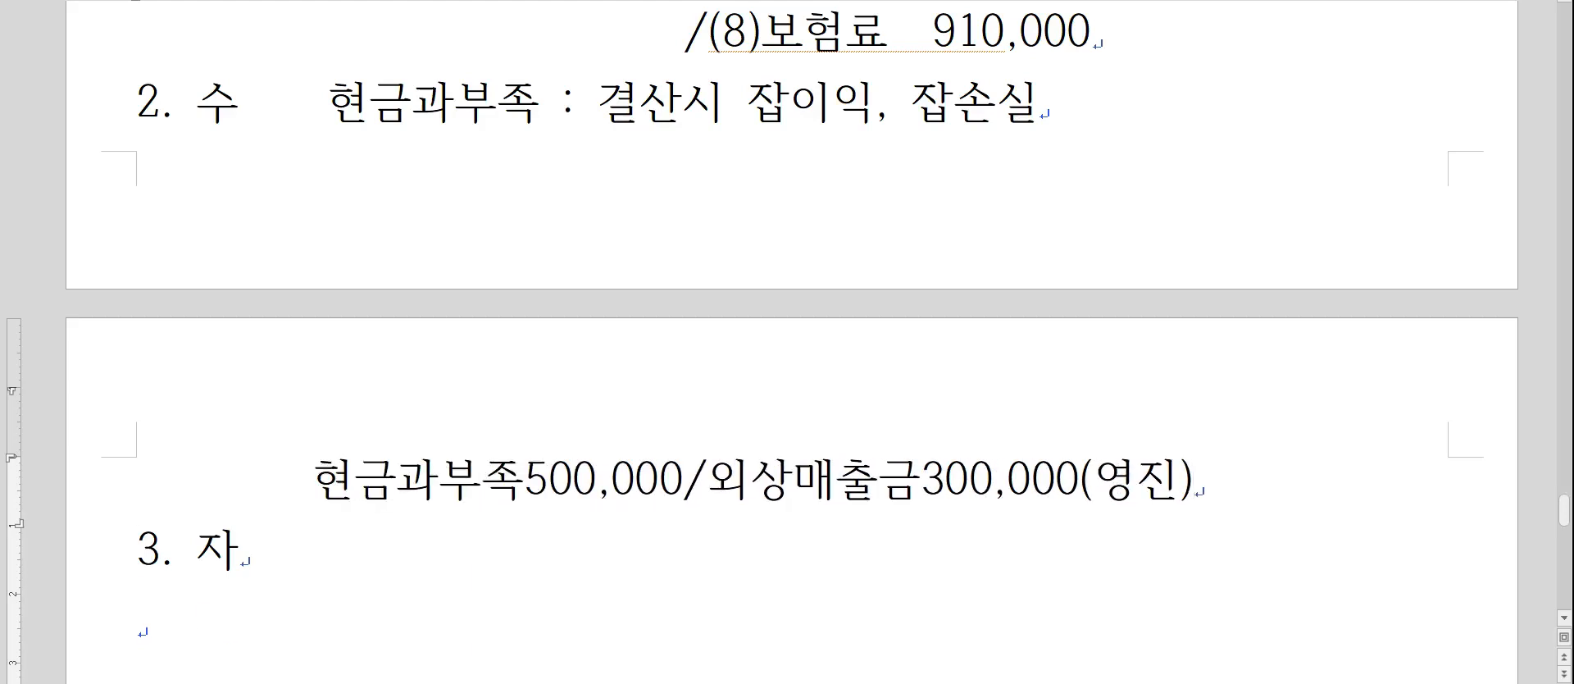
key(Return)
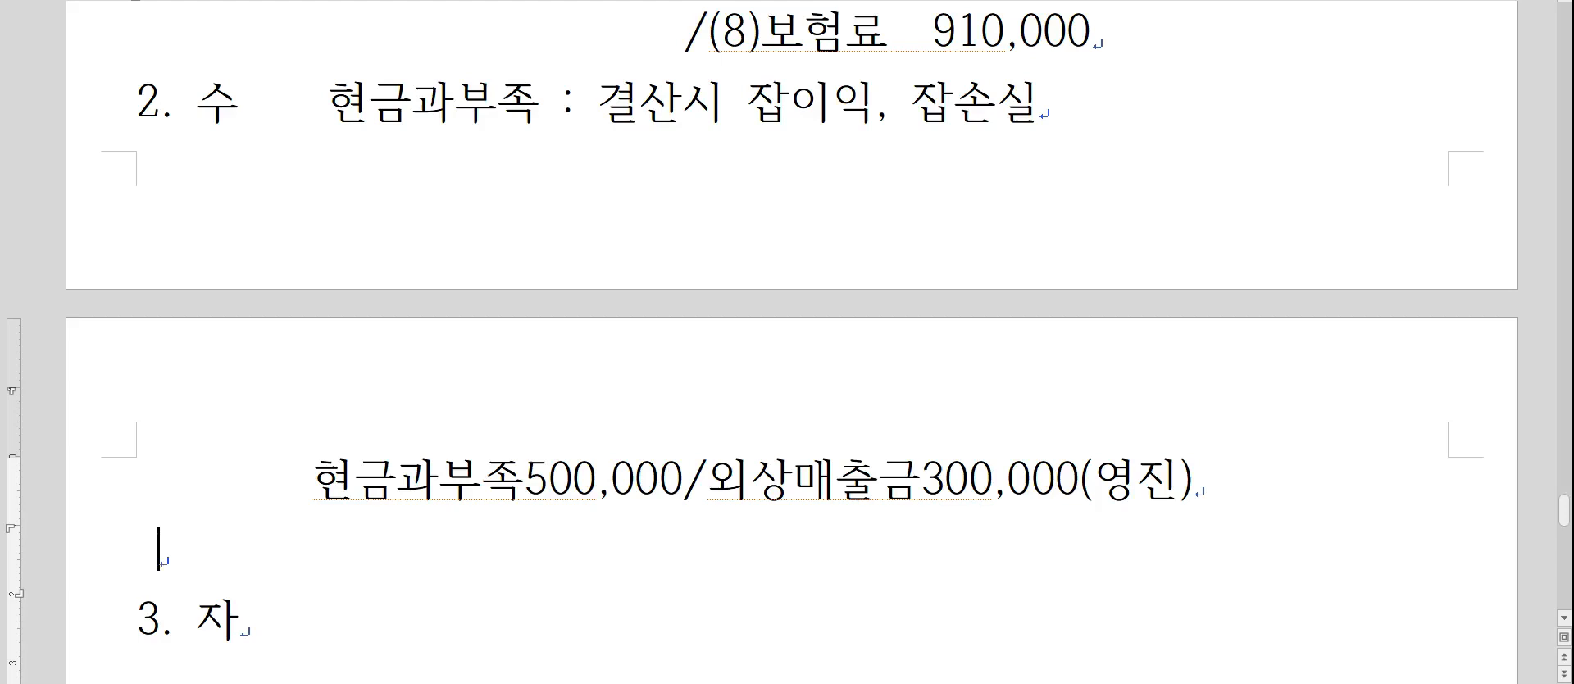
text(/잡이익)
text(200,000)
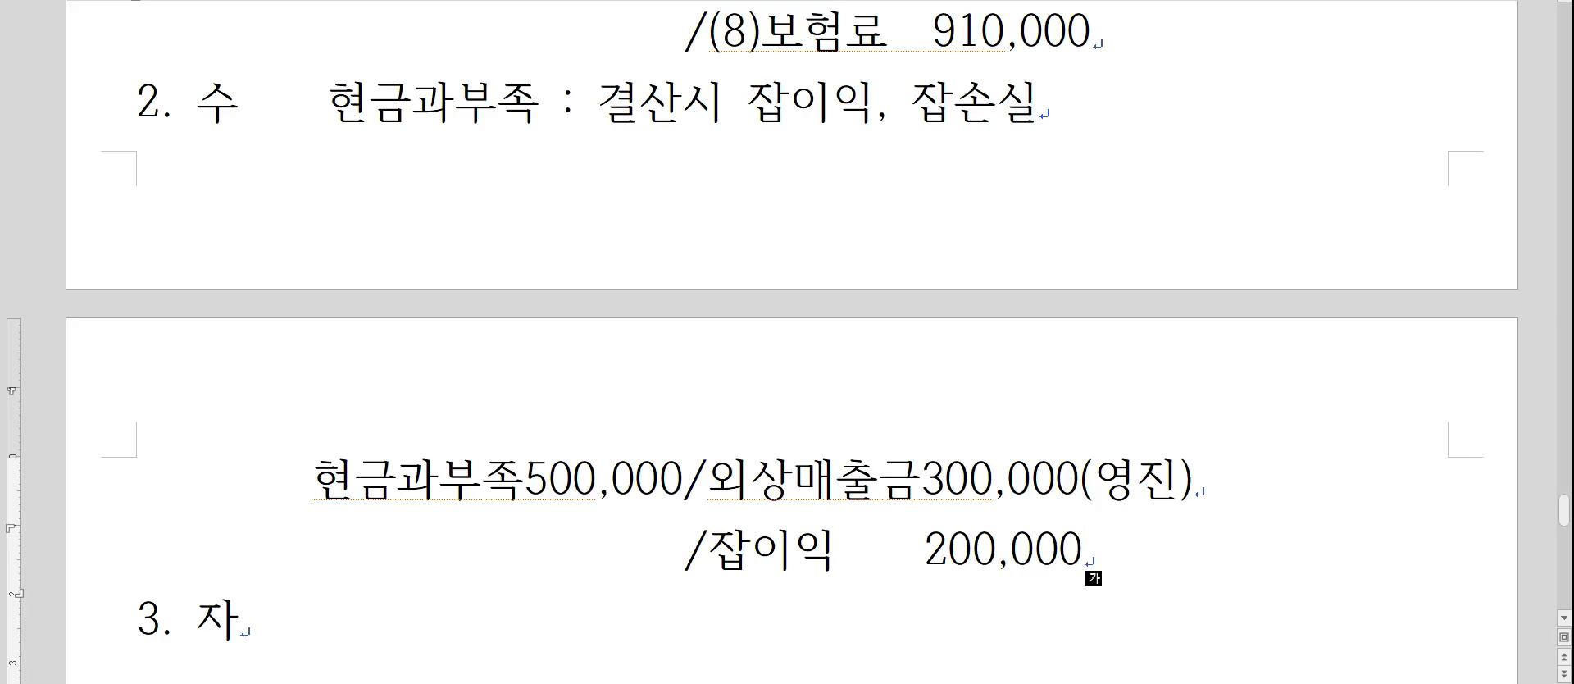
Write the note "수동결산 : 일반전표 12월31일 입력" on the line below "3. 자".
scroll(115, 323, down, 4)
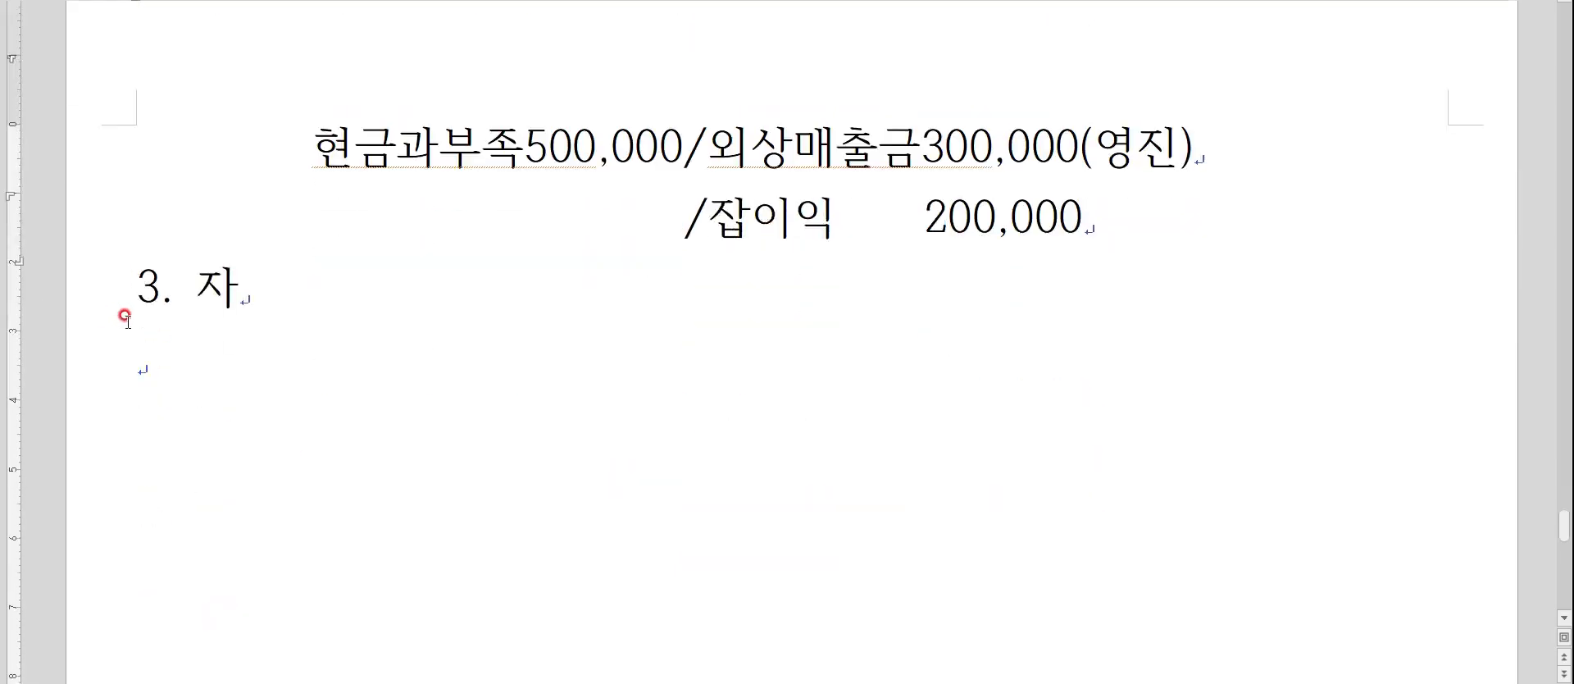
click(167, 349)
text(수동)
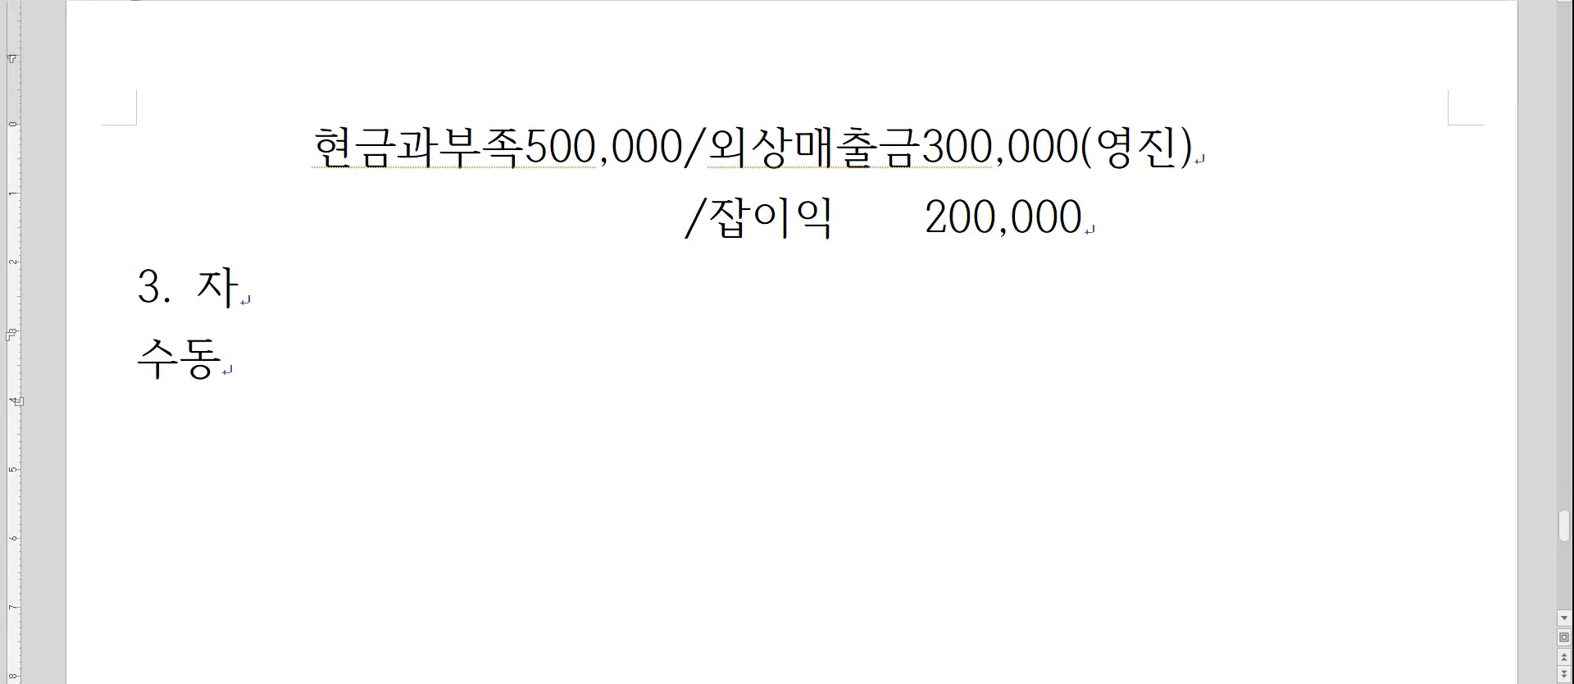
text(결산 : 일바ㄴ전표 12월31)
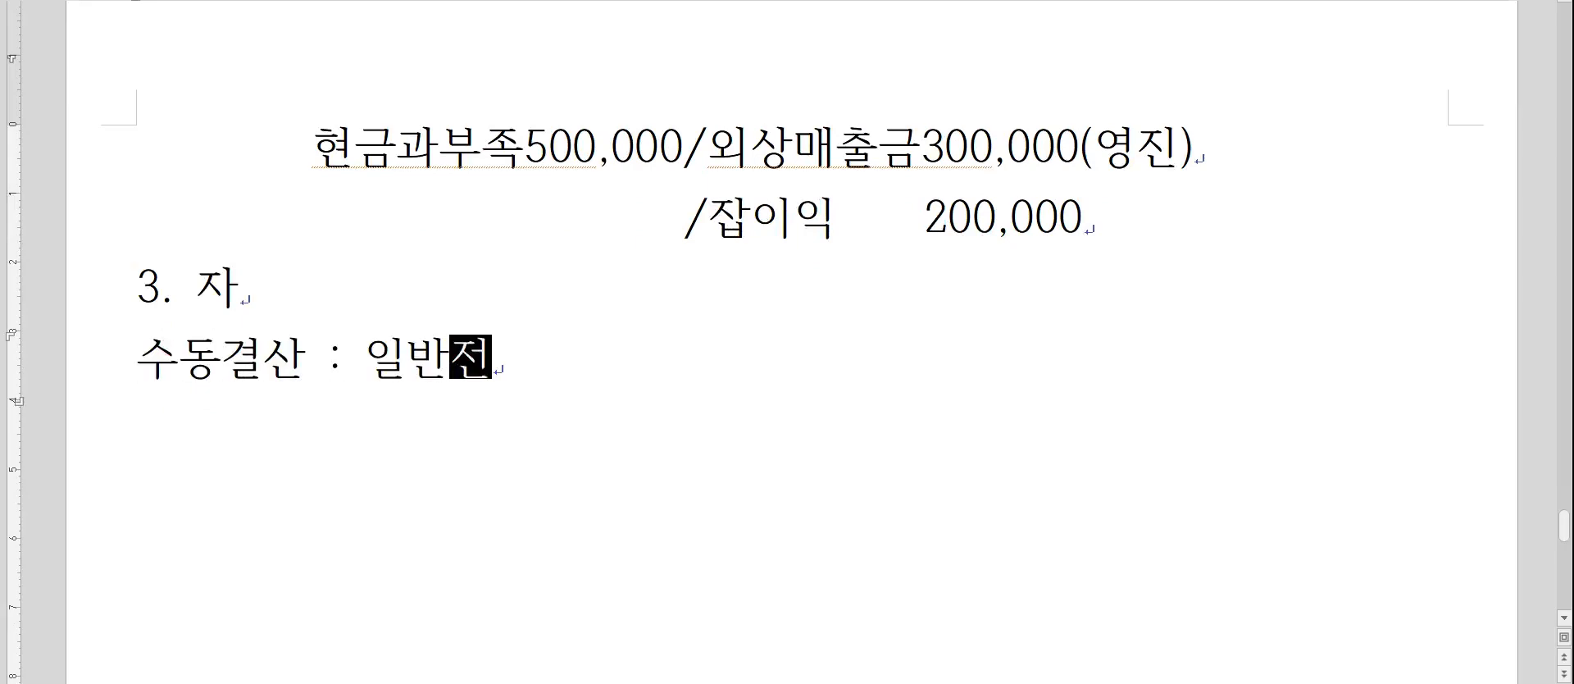
text(일 입력)
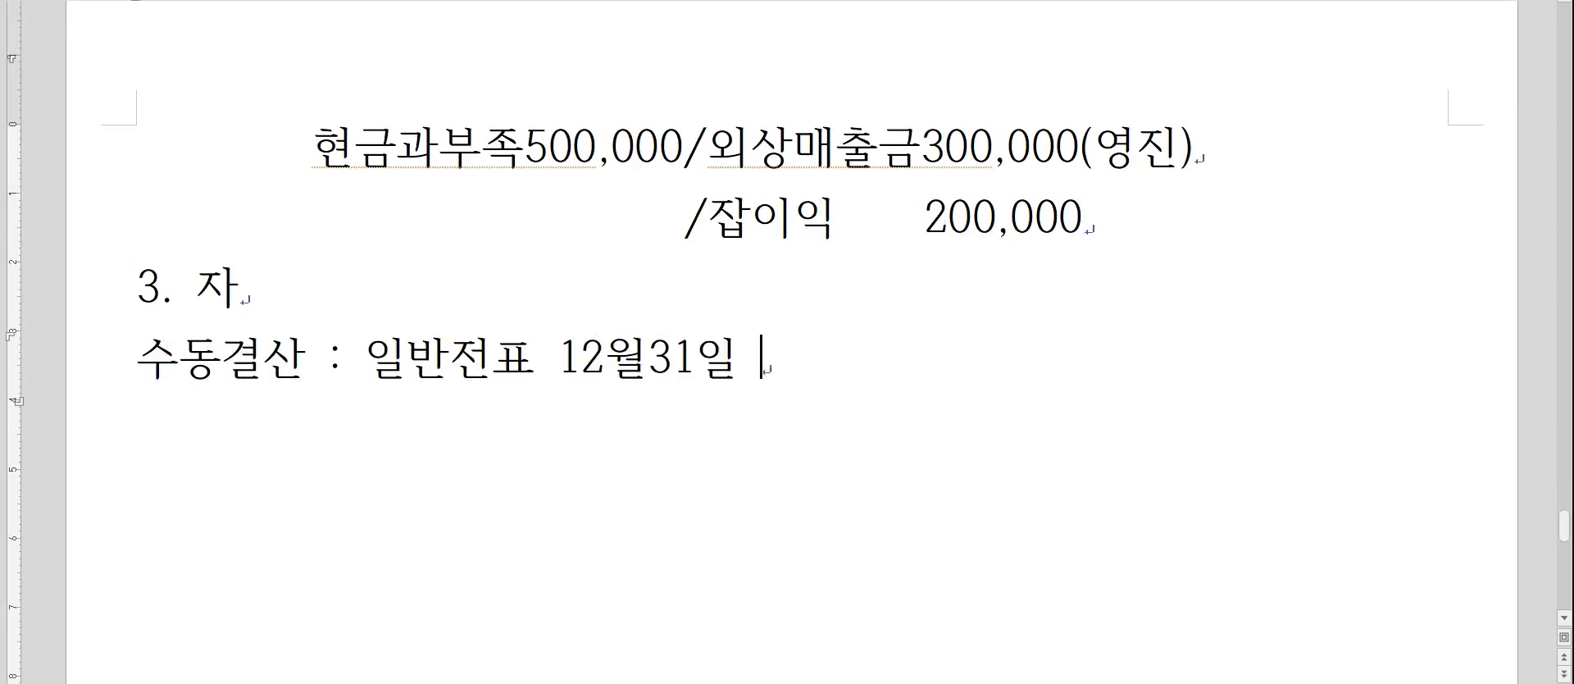
Add the note "자동결산 : 결산자료입력, 전표추가" below the 수동결산 line, followed by an empty line.
key(Return)
text(자동결산 : 결산)
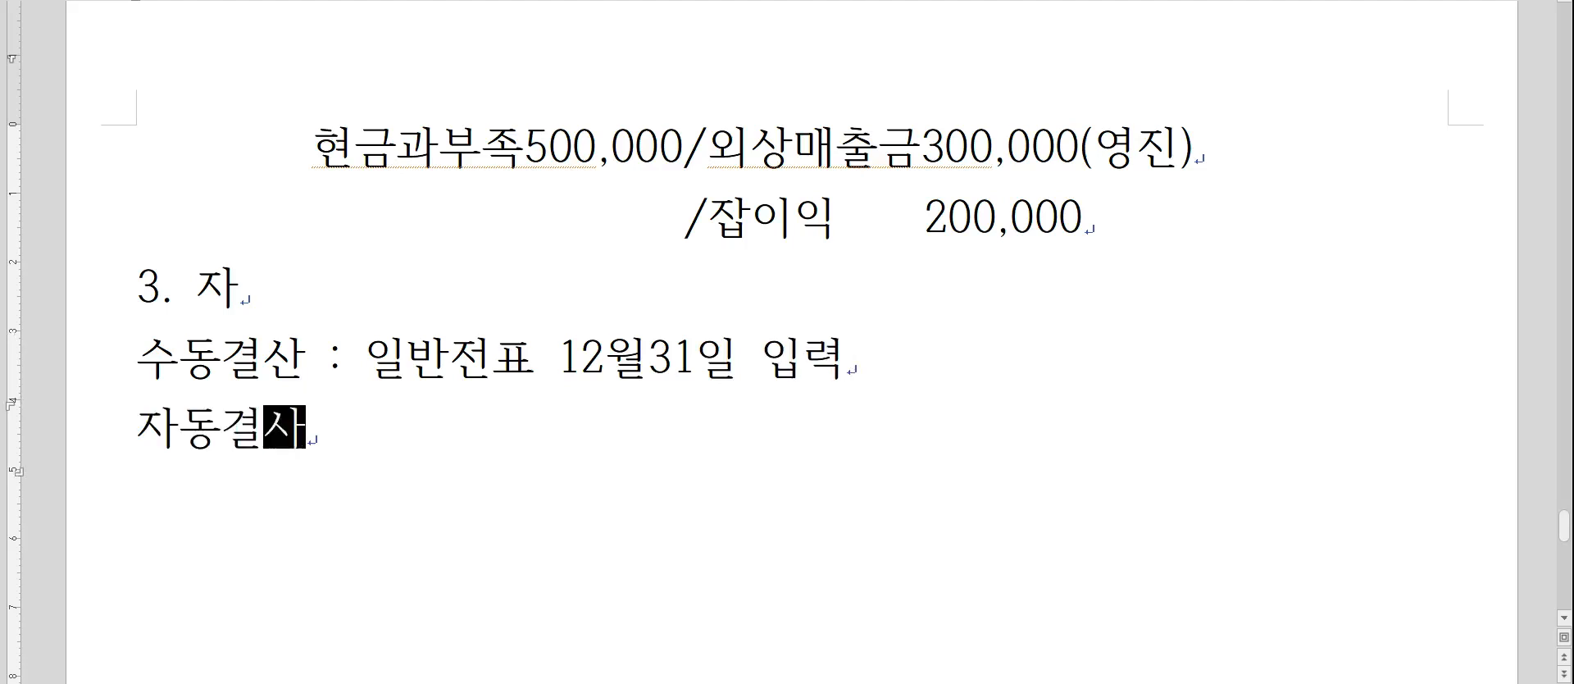
text(/자료)
key(BackSpace)
key(BackSpace)
key(BackSpace)
text(자료이ㅂ력, )
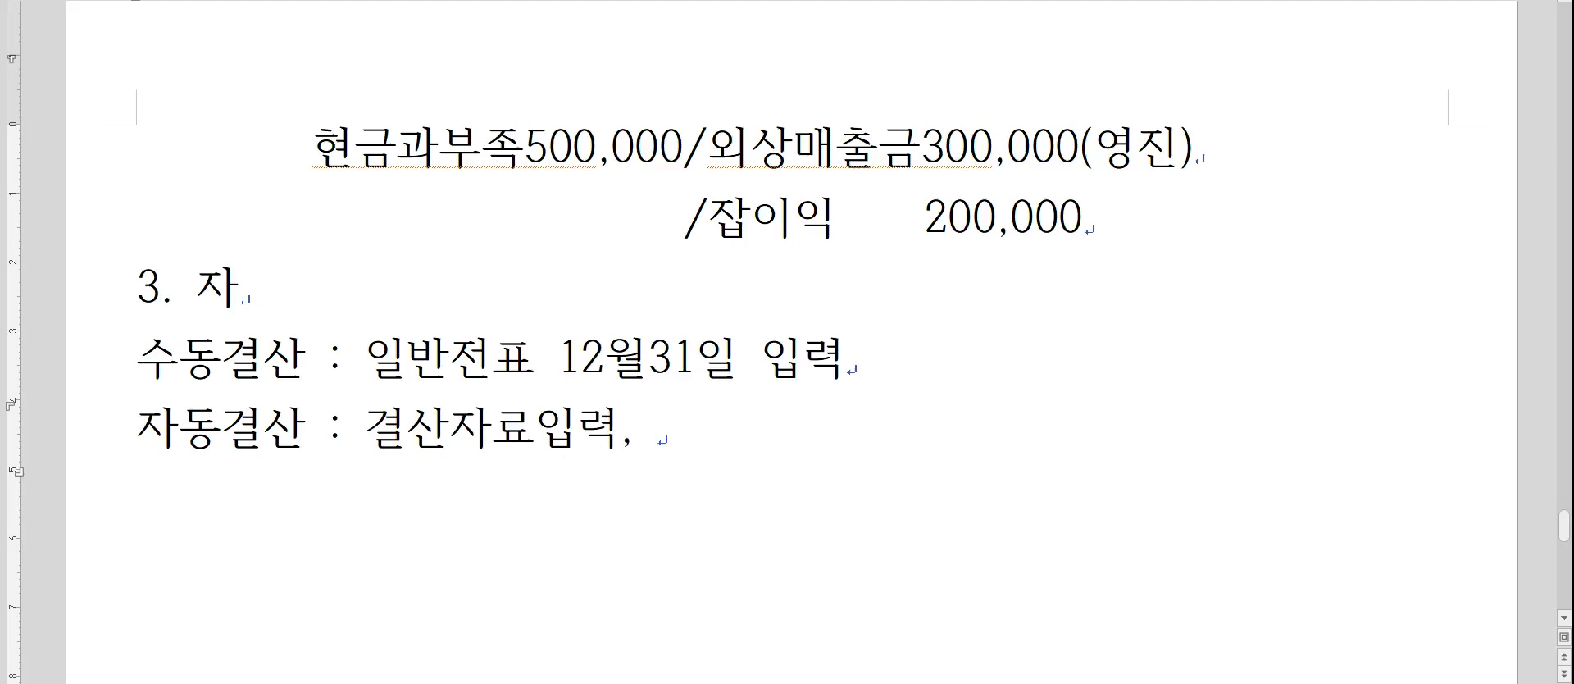
text(전표축ㅏ)
key(Return)
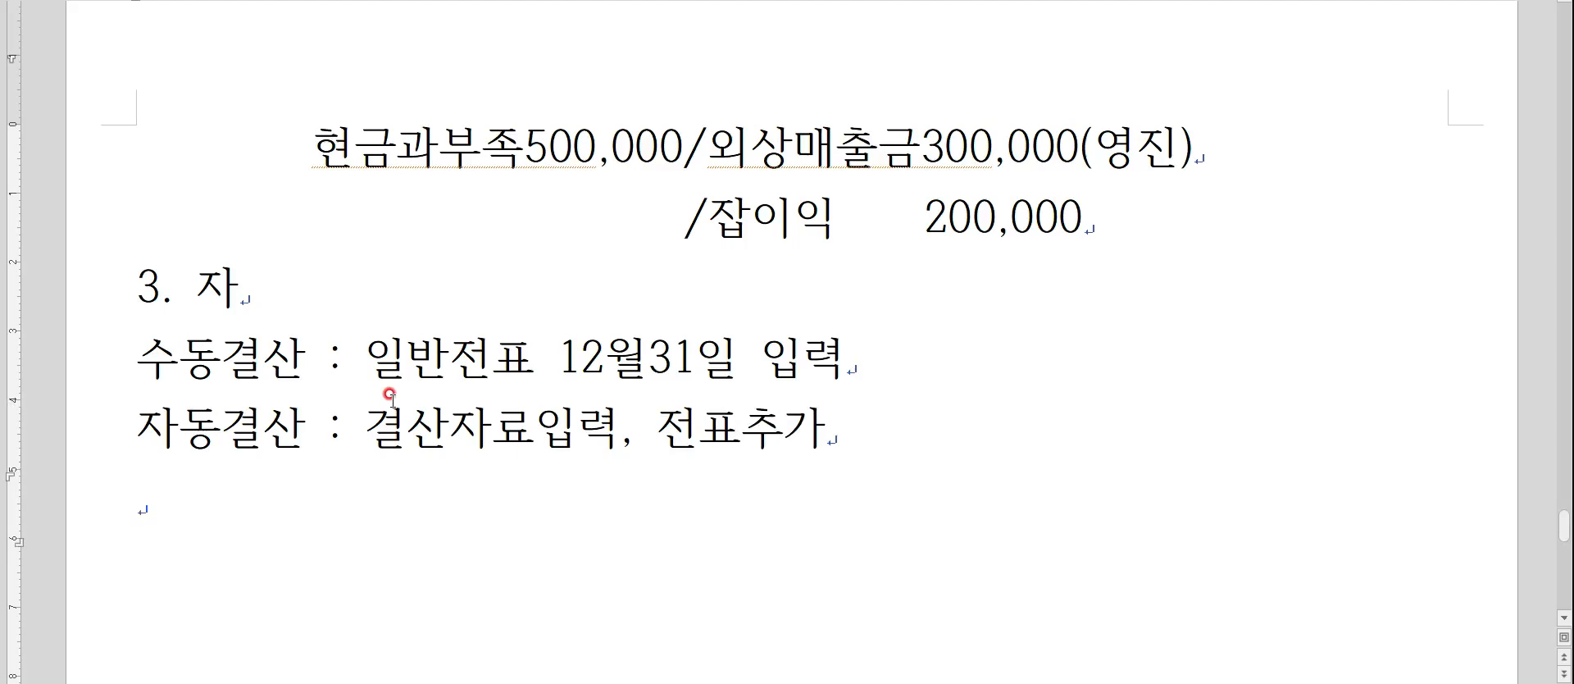
Switch to the accounting program and open 결산자료입력 for the period 2022년 01월 to 12월.
key(alt+Tab)
key(alt+Tab)
key(alt+Tab)
key(alt+Tab)
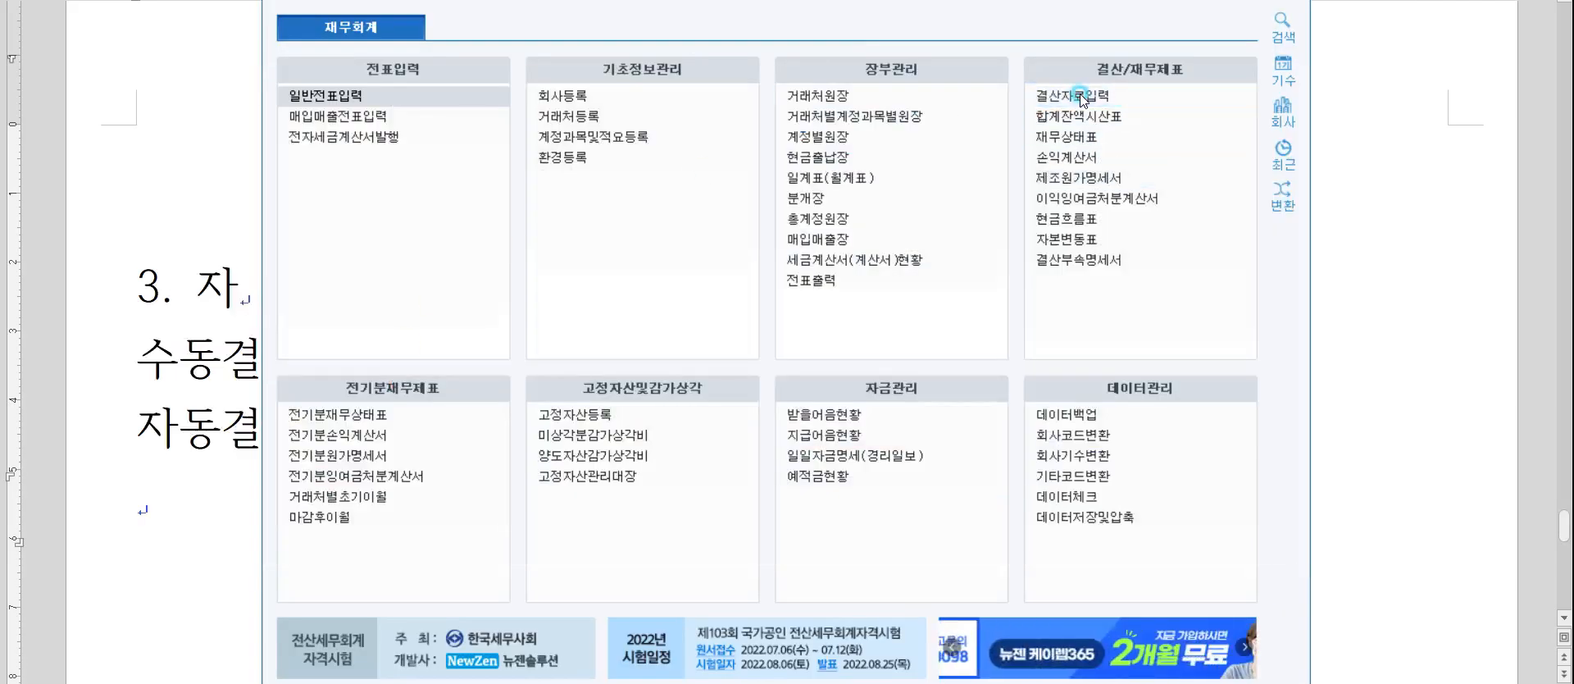
click(1080, 96)
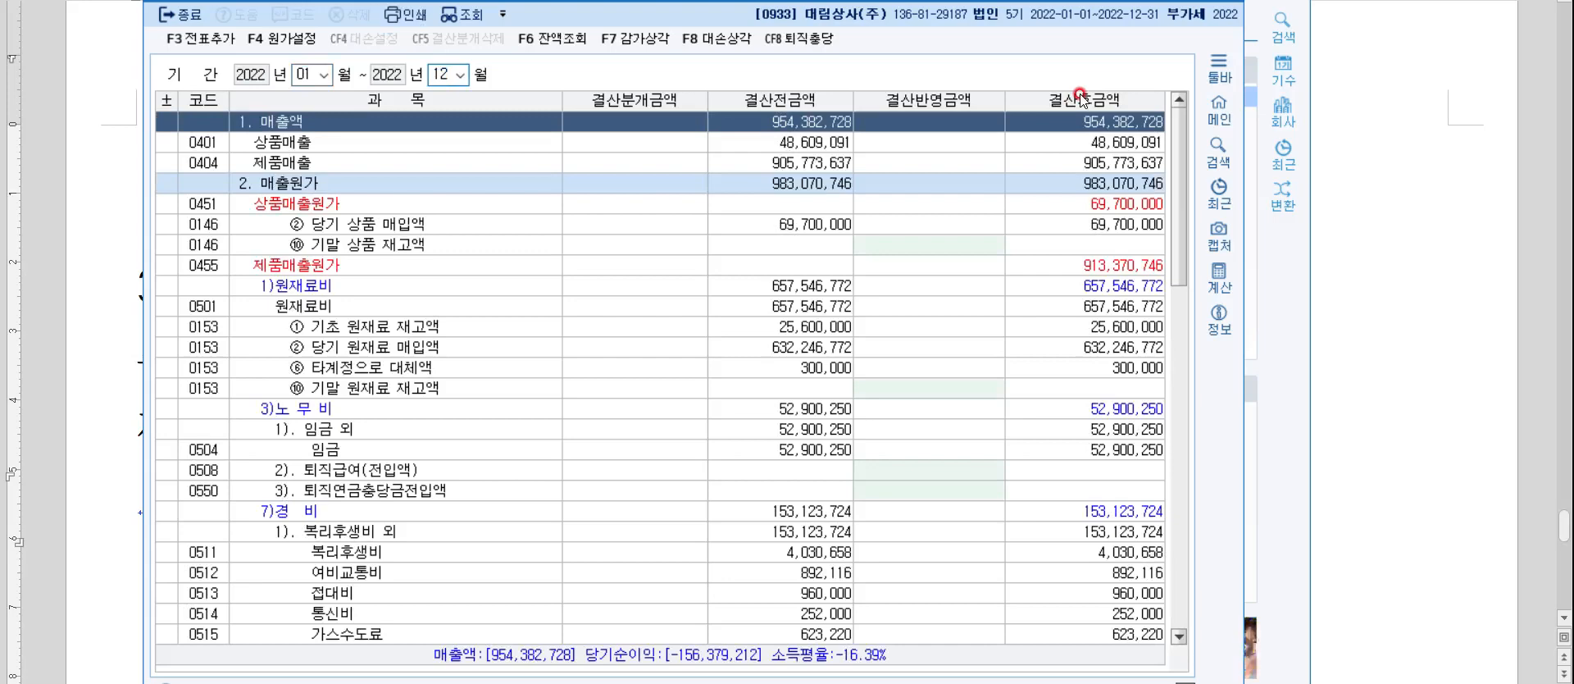
Search the closing data for "감가" and locate the manufacturing 일반감가상각비 section.
key(ctrl+f)
text(감가)
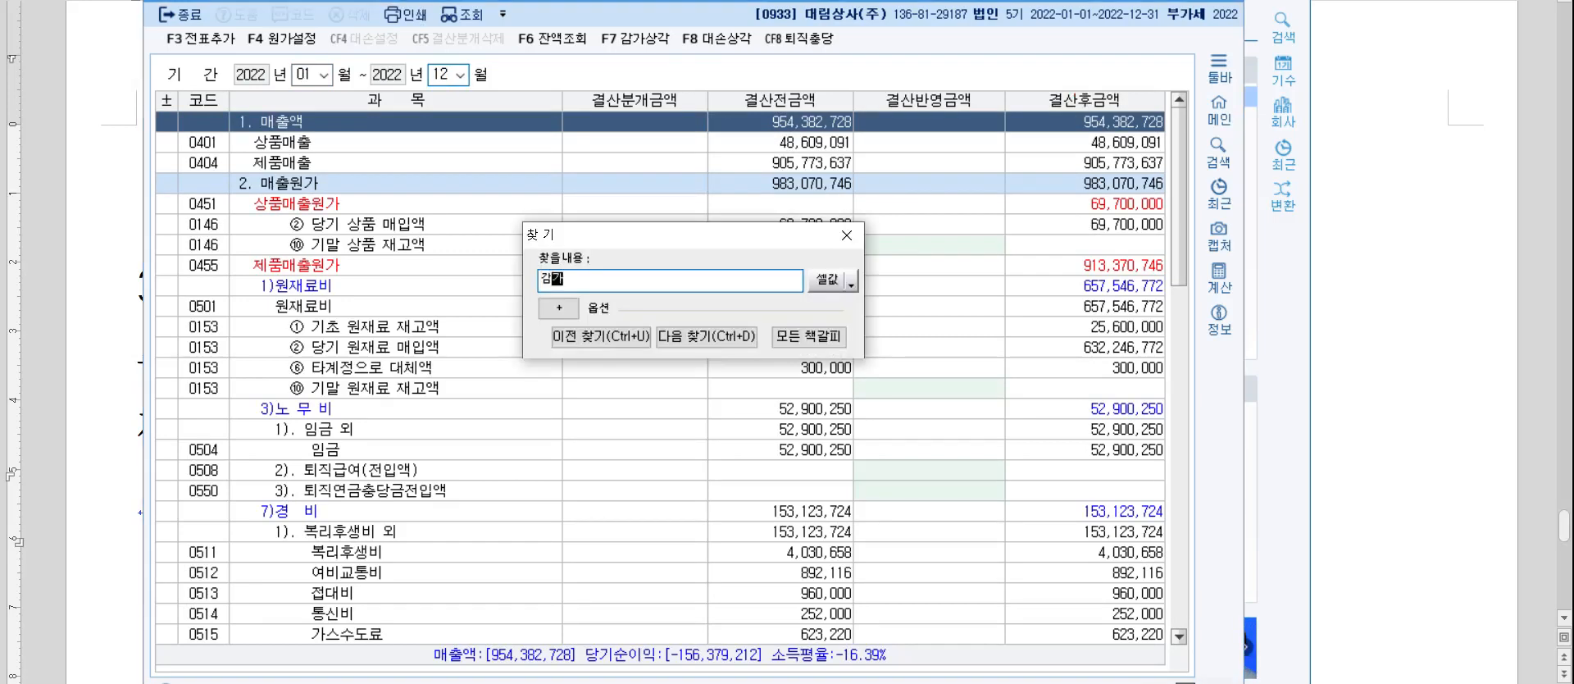
key(Return)
key(Return)
key(Return)
key(Return)
key(Return)
key(Return)
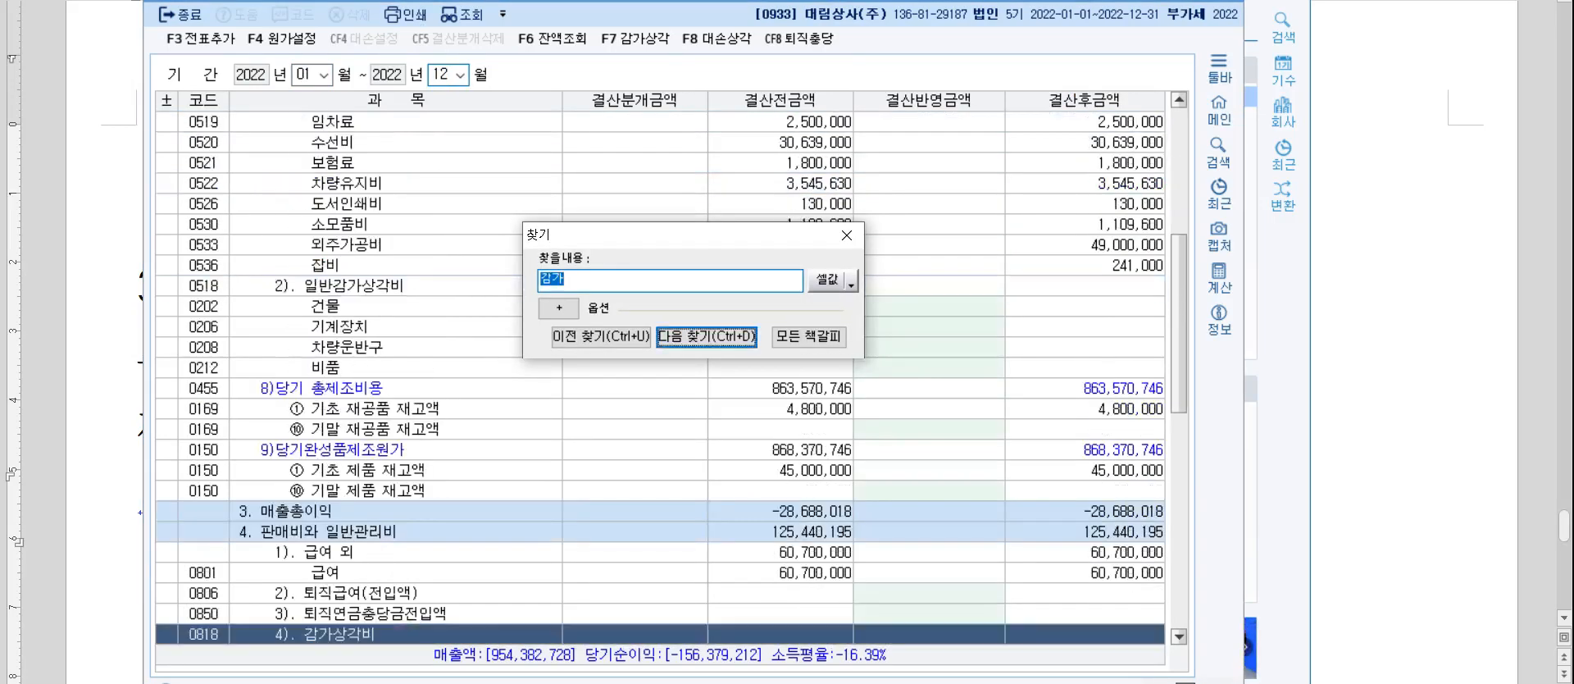
key(Return)
key(Return)
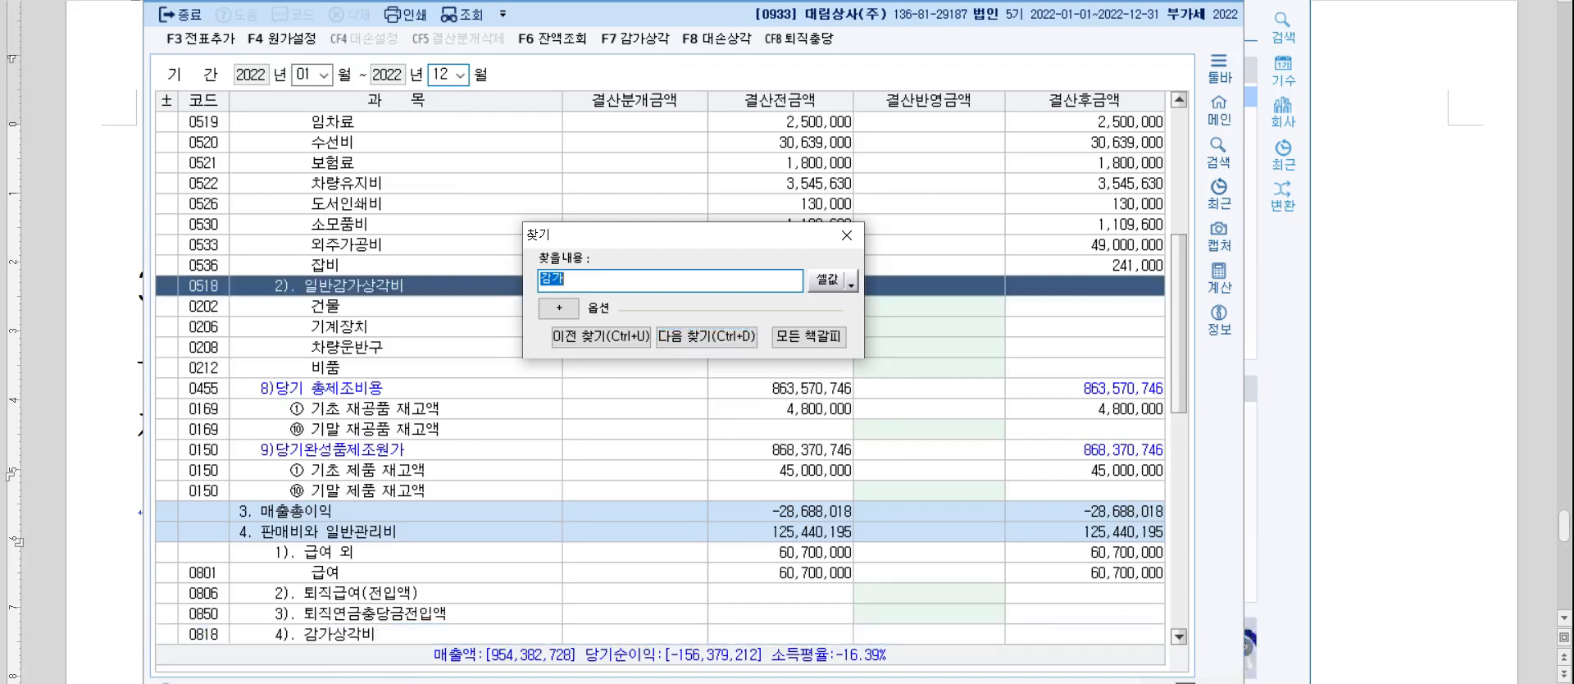
key(Escape)
scroll(298, 163, down, 2)
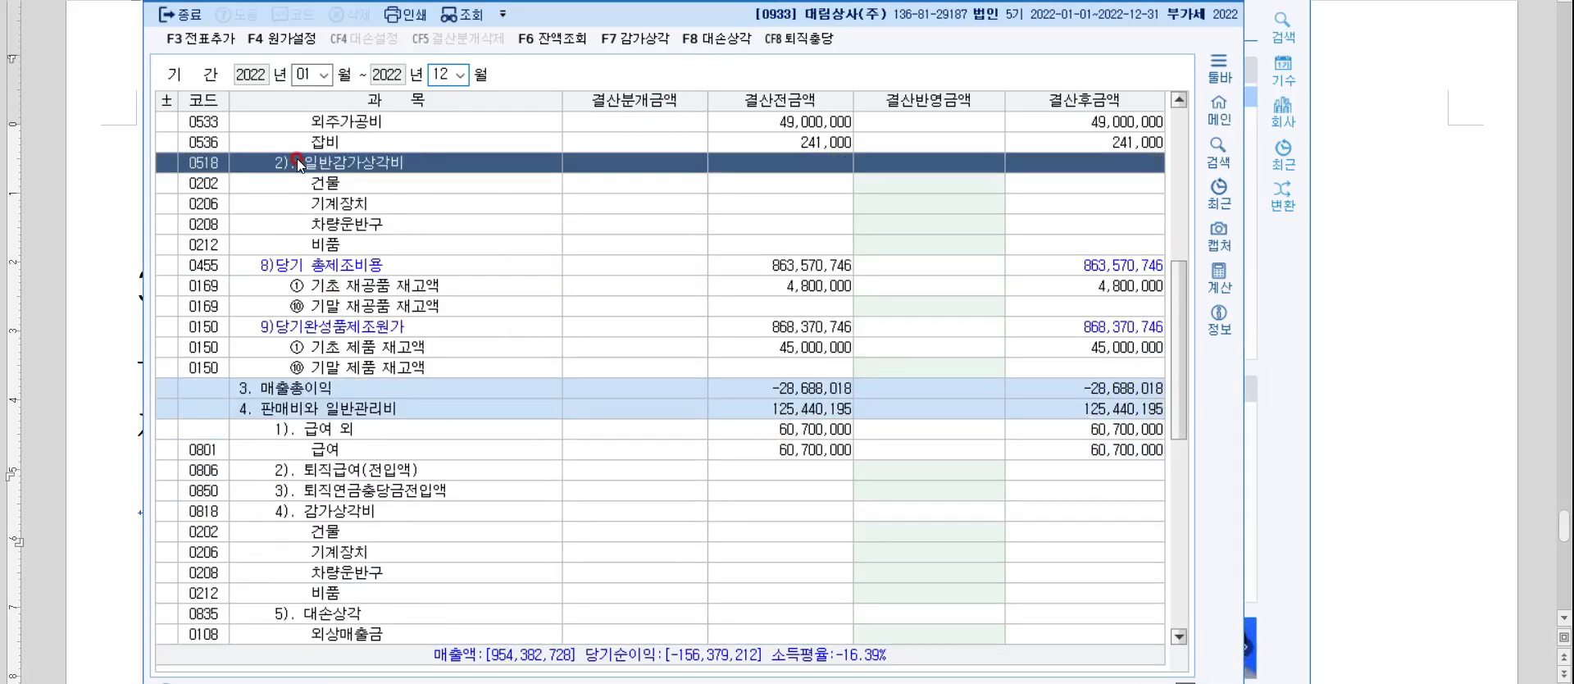
Enter 1,800,000 as the 결산반영금액 of 기계장치 under 일반감가상각비.
key(Down)
key(Down)
key(Up)
key(Down)
text(1,800,000)
key(Return)
Find the 감가상각비 section under 판매비와 일반관리비 and enter 1,000,000 as the 결산반영금액 of 건물.
key(ctrl+f)
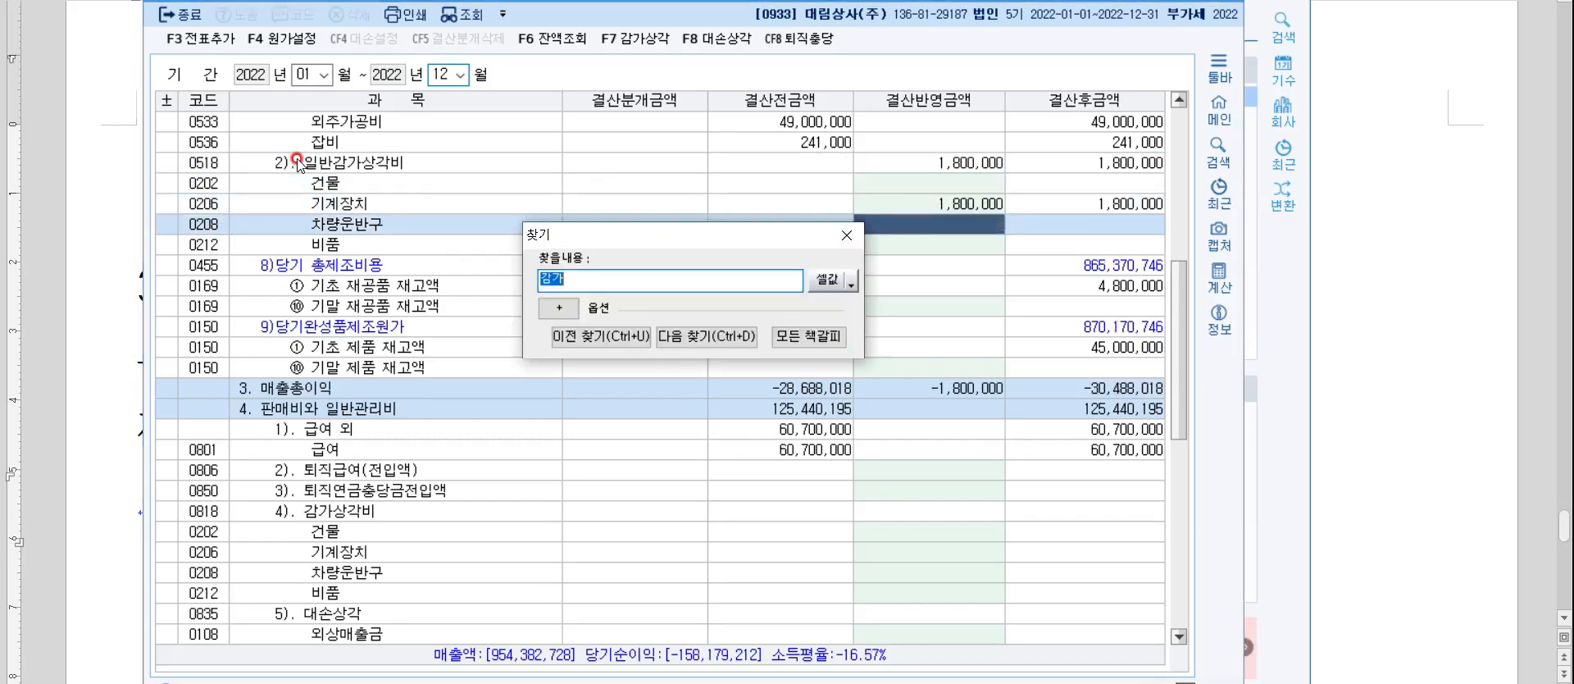
key(Return)
key(Escape)
scroll(96, 240, down, 3)
scroll(386, 389, down, 4)
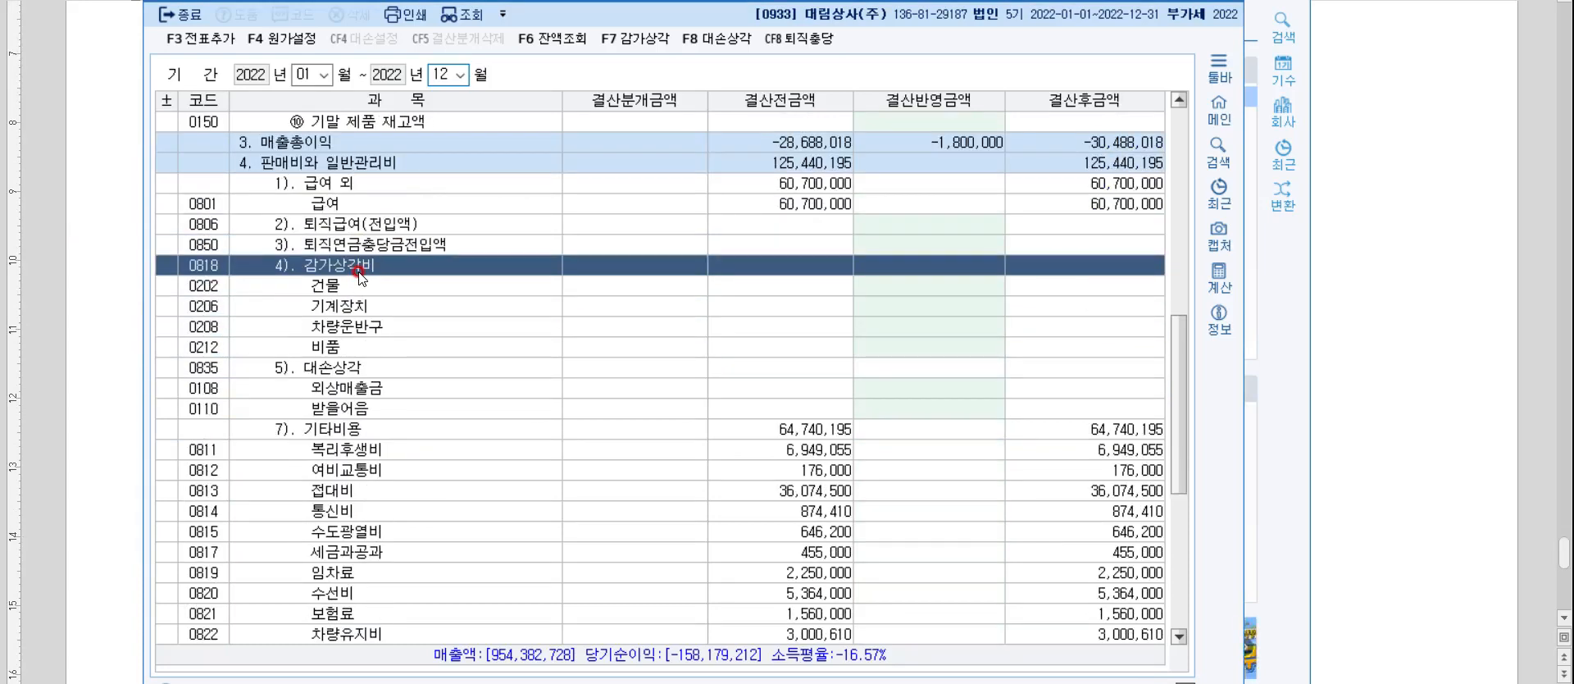
key(Down)
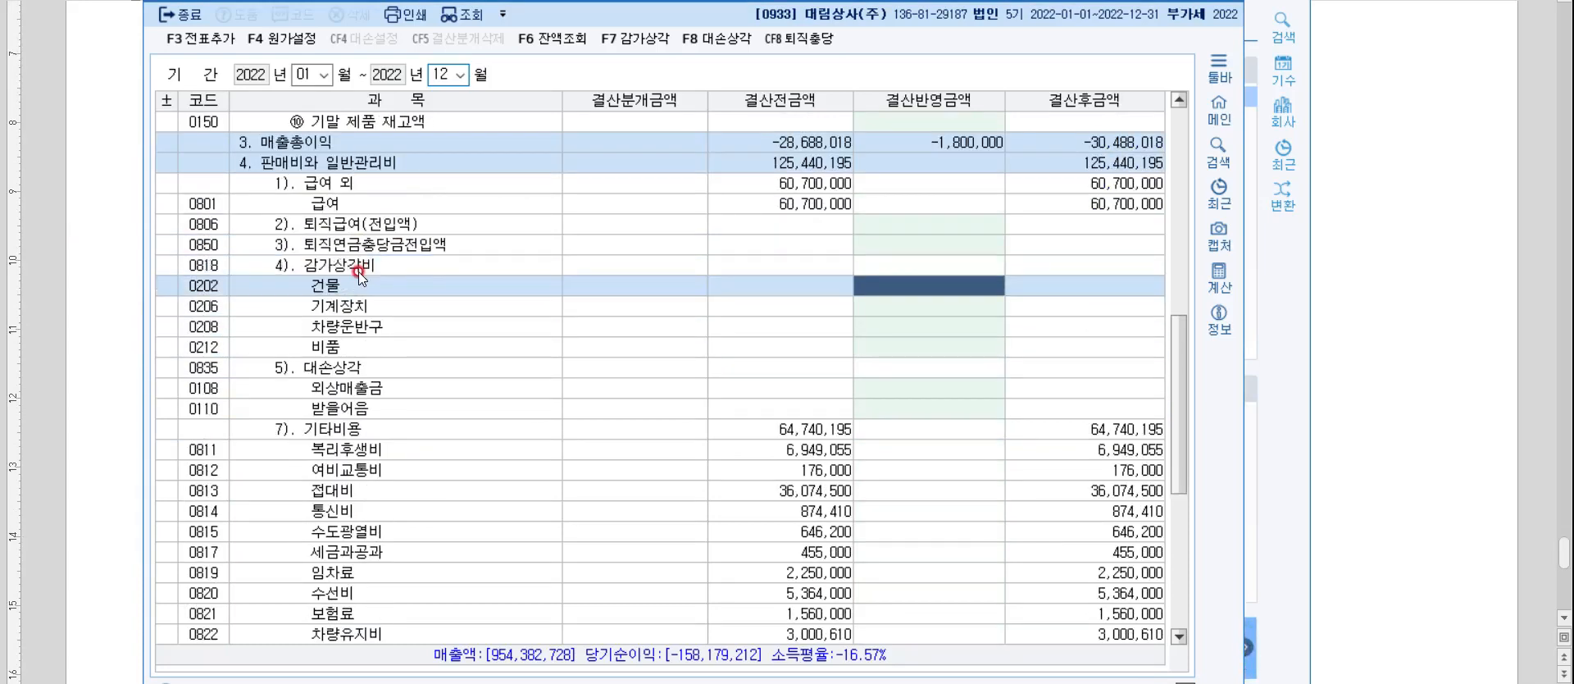
text(1000000)
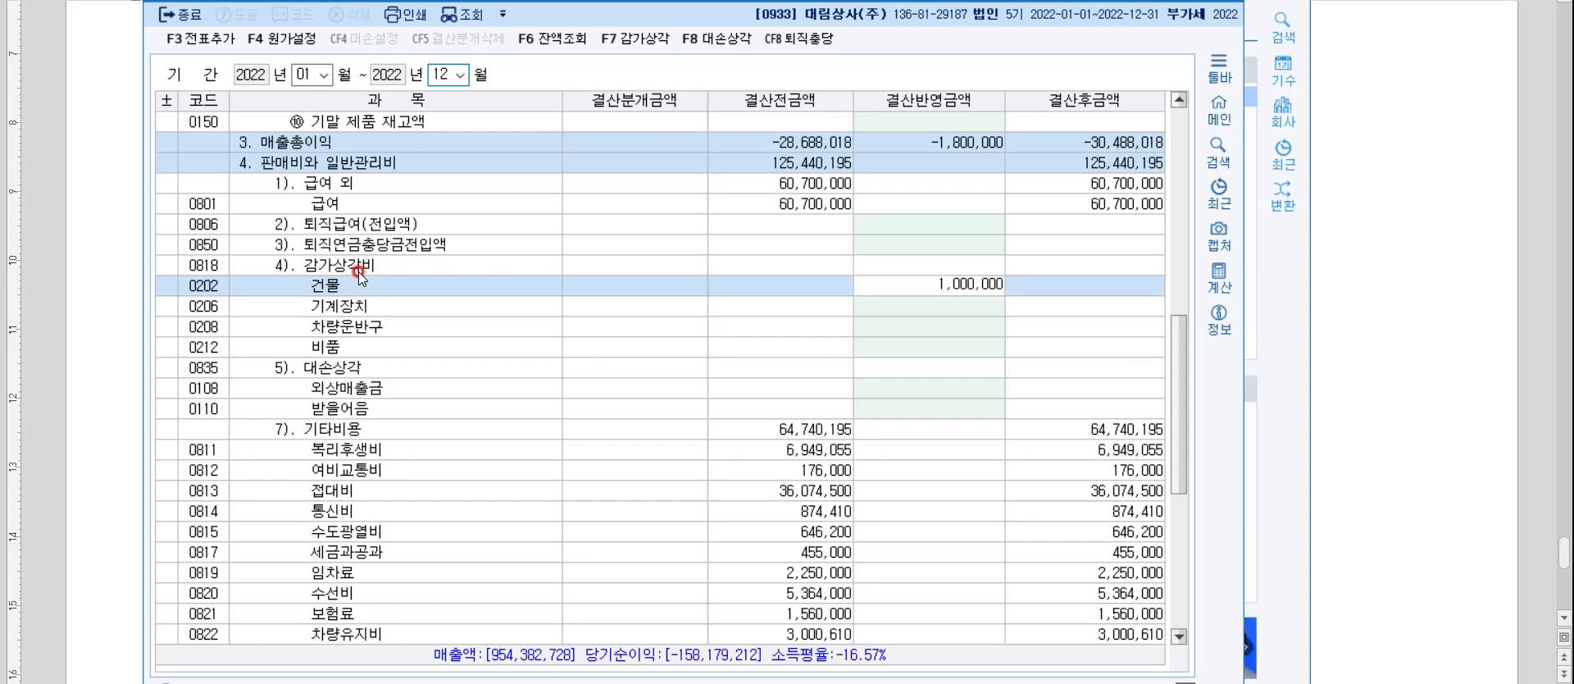
key(Return)
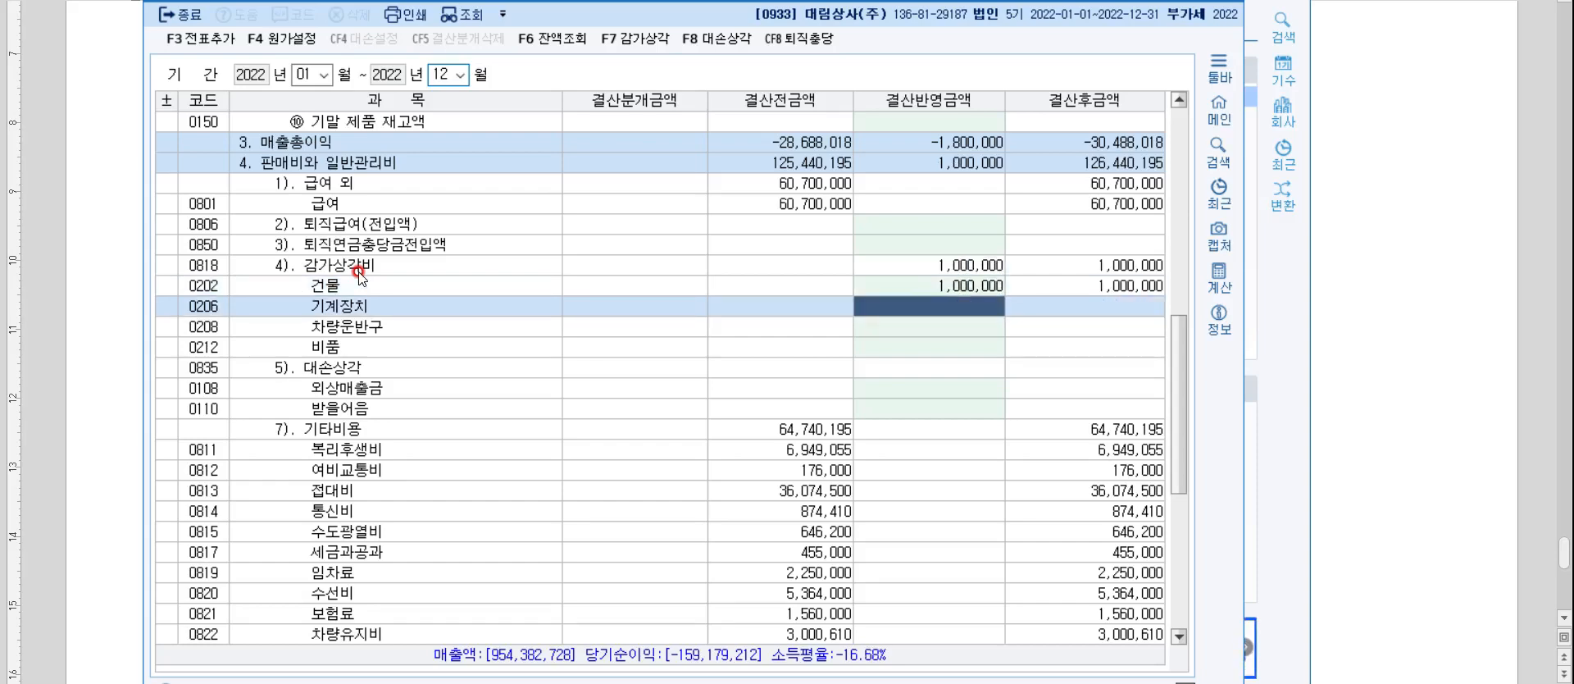
Add the automatic closing entries to the vouchers with 전표추가, confirm, and close 결산자료입력.
click(213, 41)
click(741, 371)
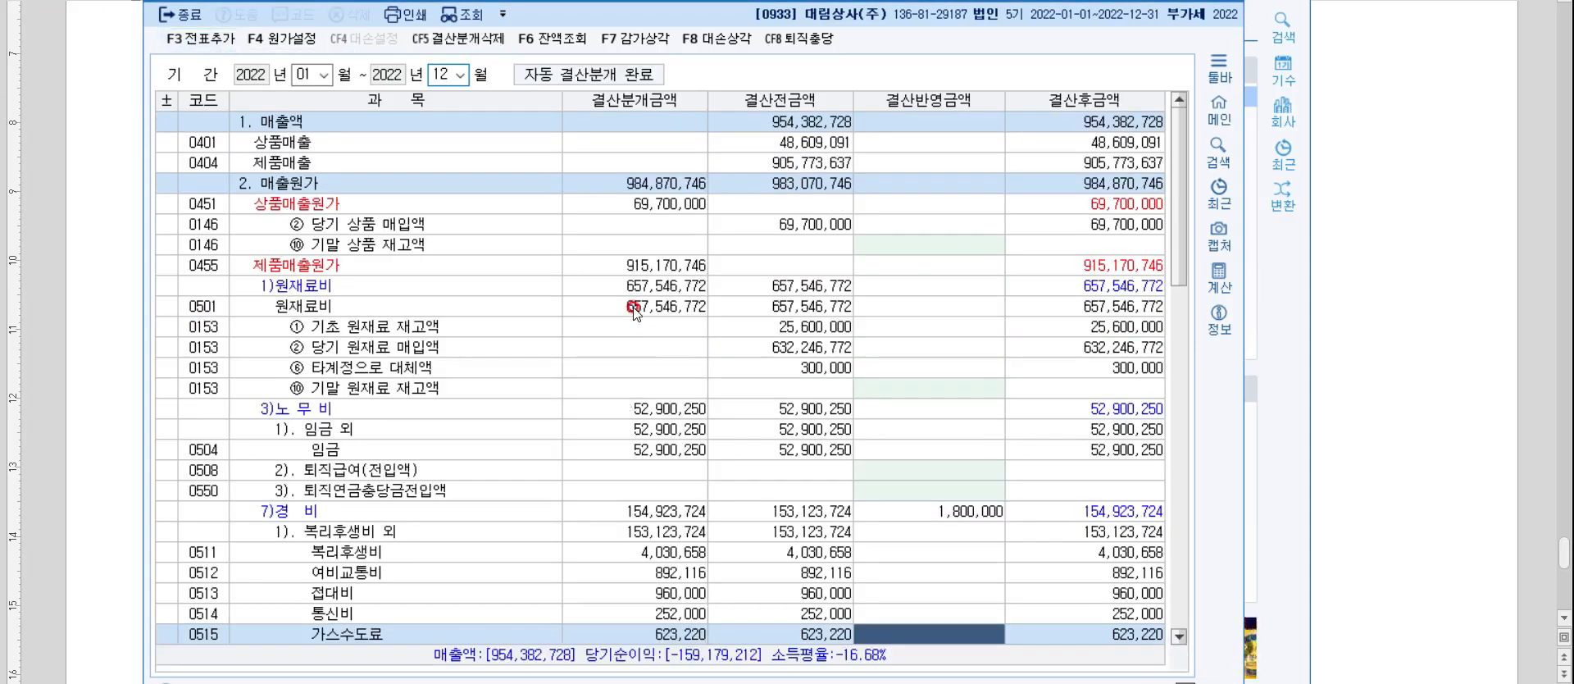
key(Escape)
Return to the document and place the text cursor on the empty line below the 자동결산 note.
click(1362, 230)
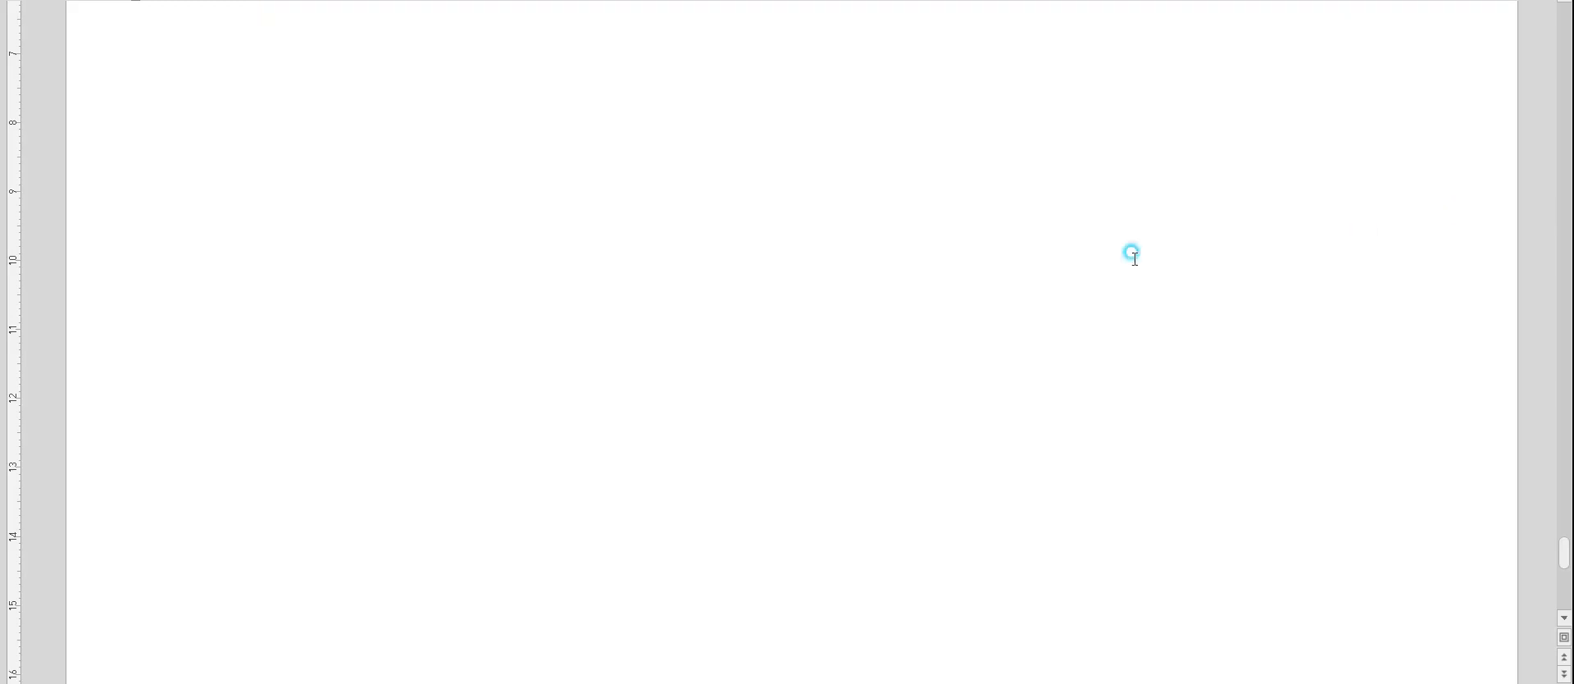
scroll(426, 195, up, 3)
click(403, 200)
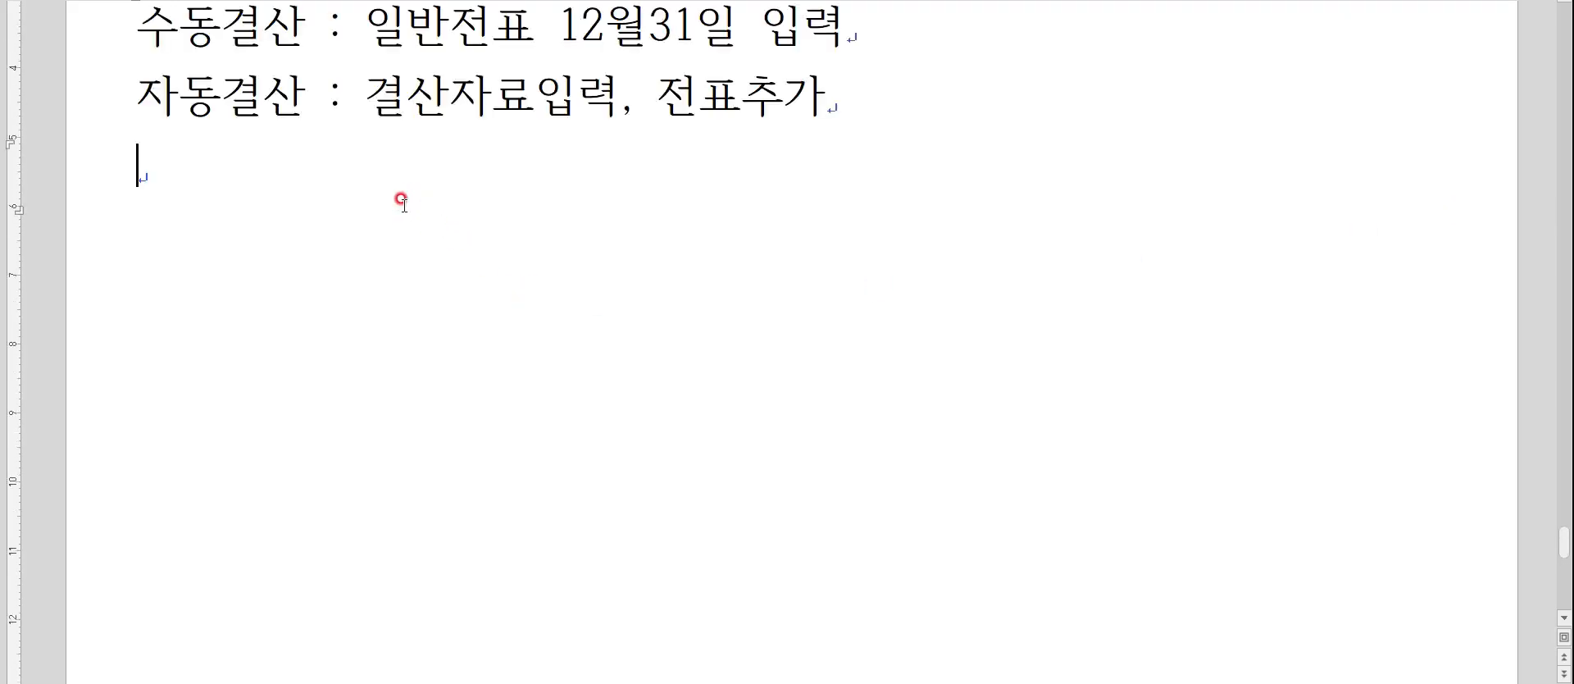